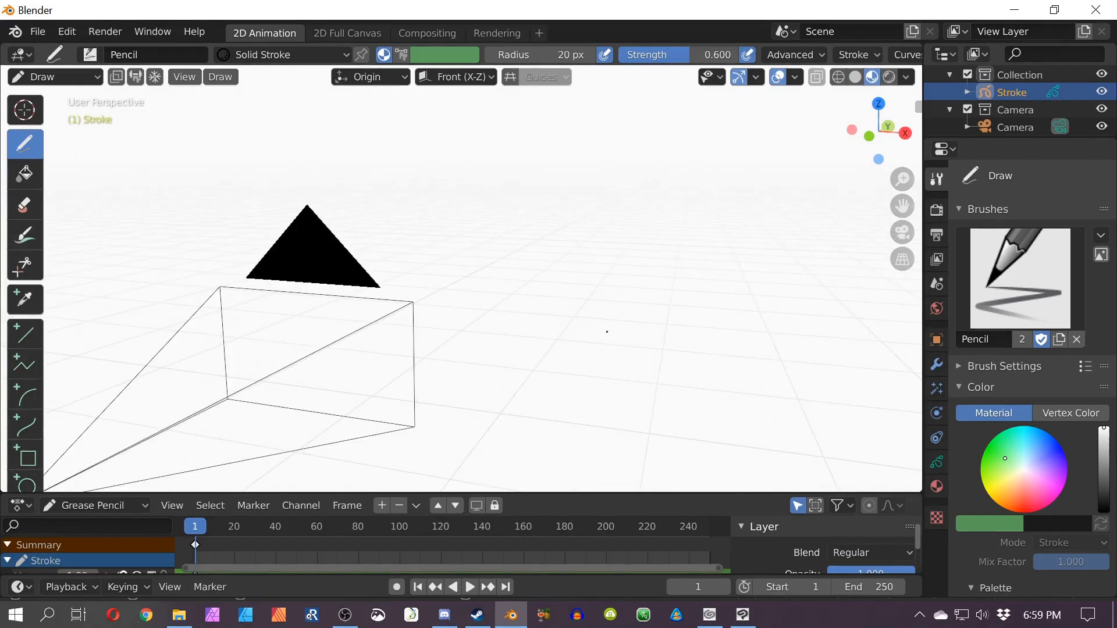
Step: Switch the 3D viewport to the scene camera's view
scroll(442, 341, "down", 5)
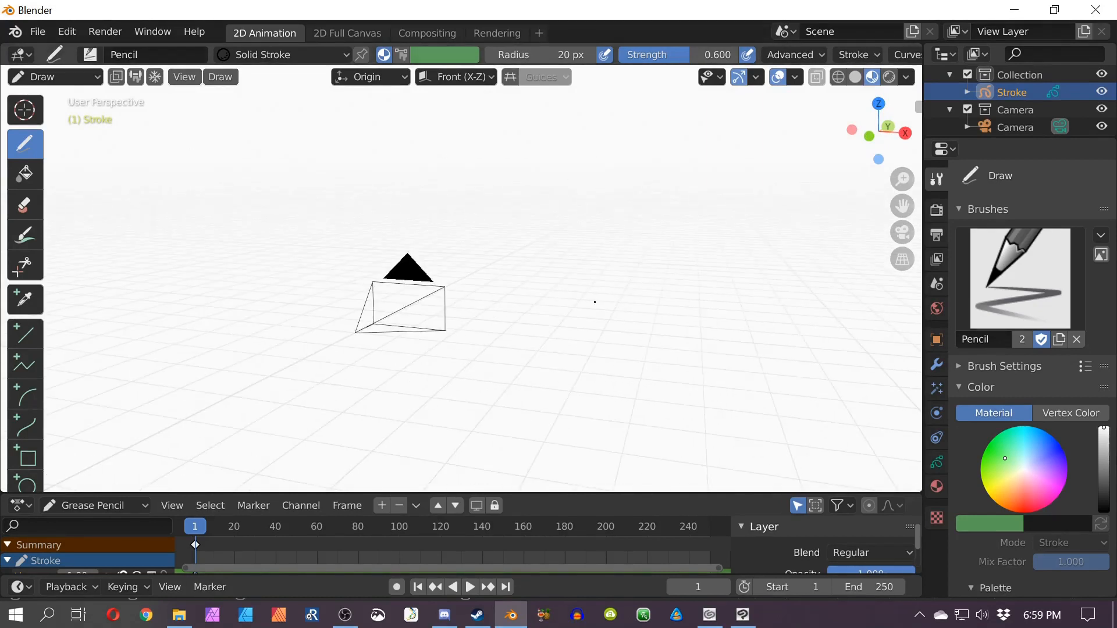
key("KP_0")
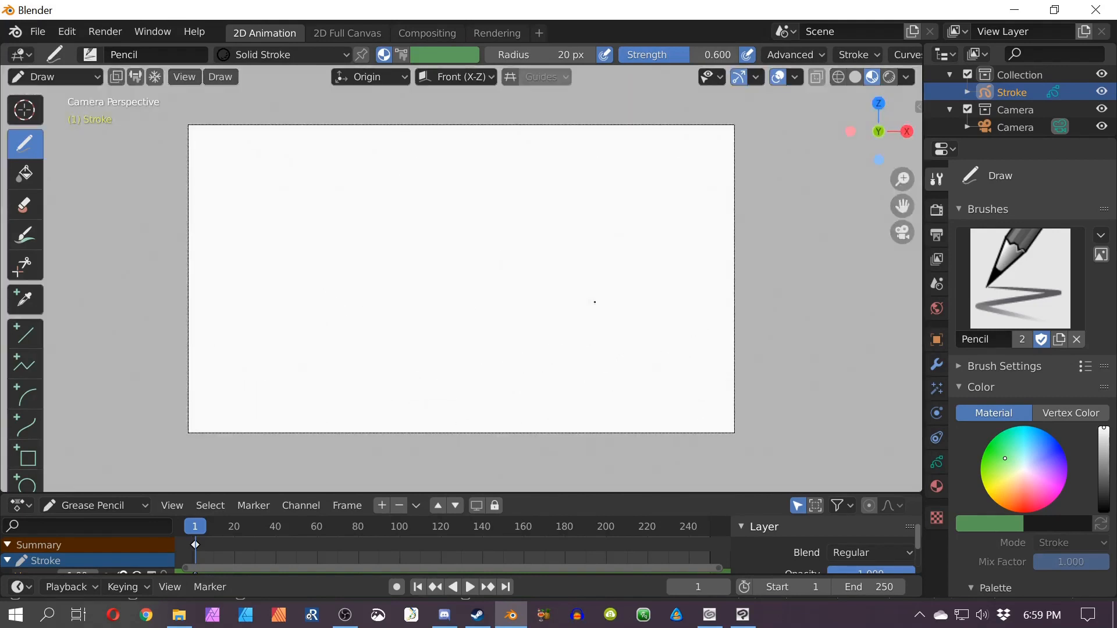
Step: Browse the Theme Songs folder in File Explorer, go back to the previously open folder, and return to Blender
left_click(179, 615)
left_click(619, 77)
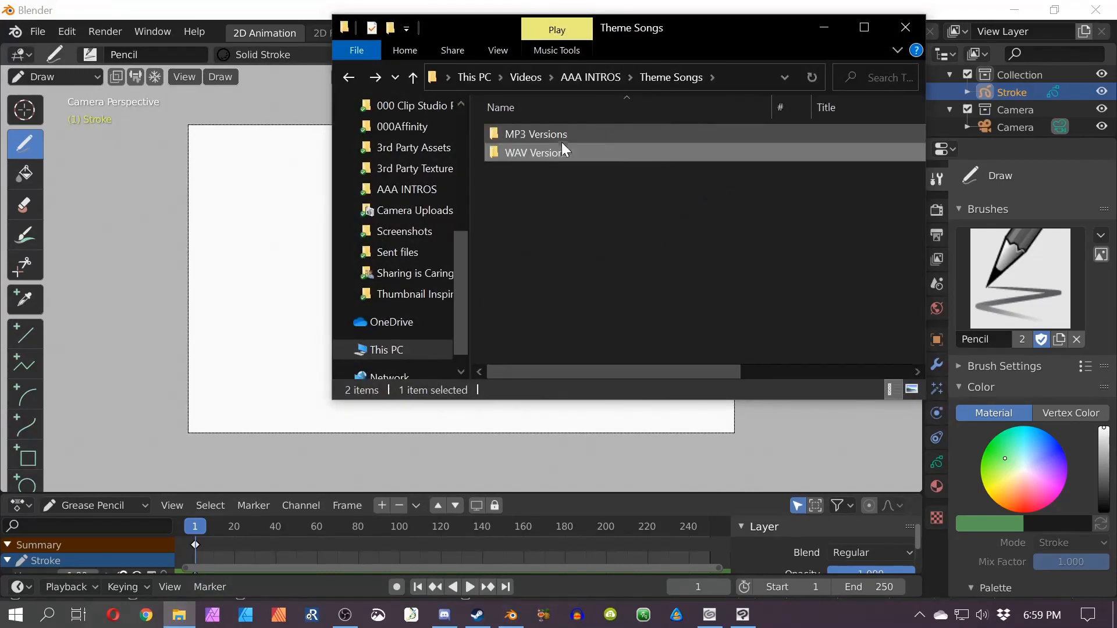
key("alt+Left")
left_click(240, 375)
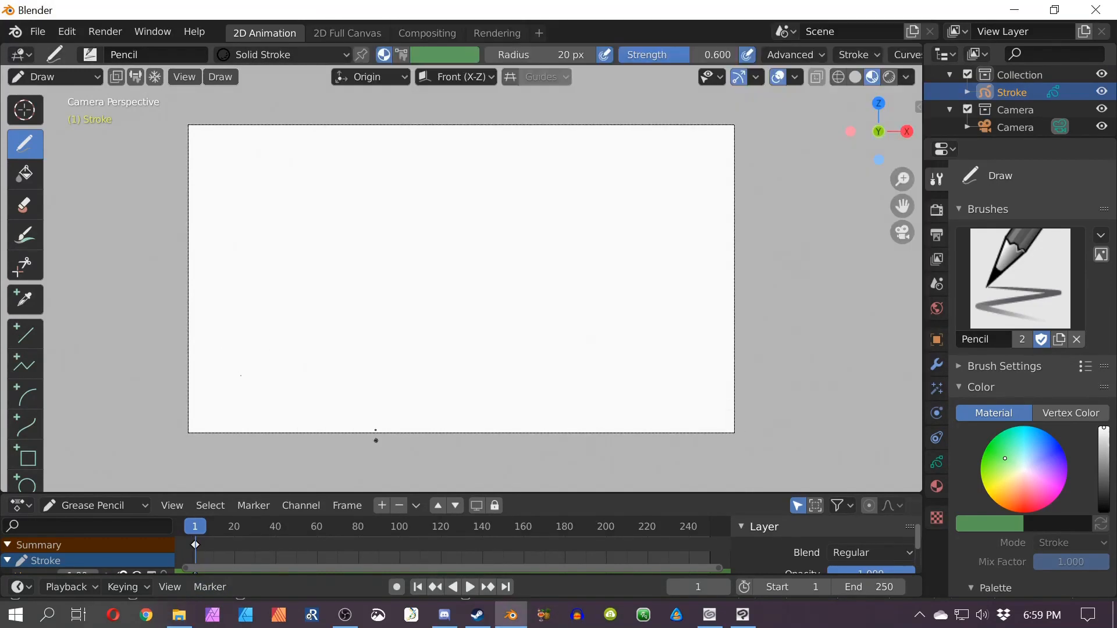
Step: Enlarge the dope sheet beneath the viewport, play the animation briefly, and stop with the playhead at frame 0
left_click_drag(548, 492, 543, 342)
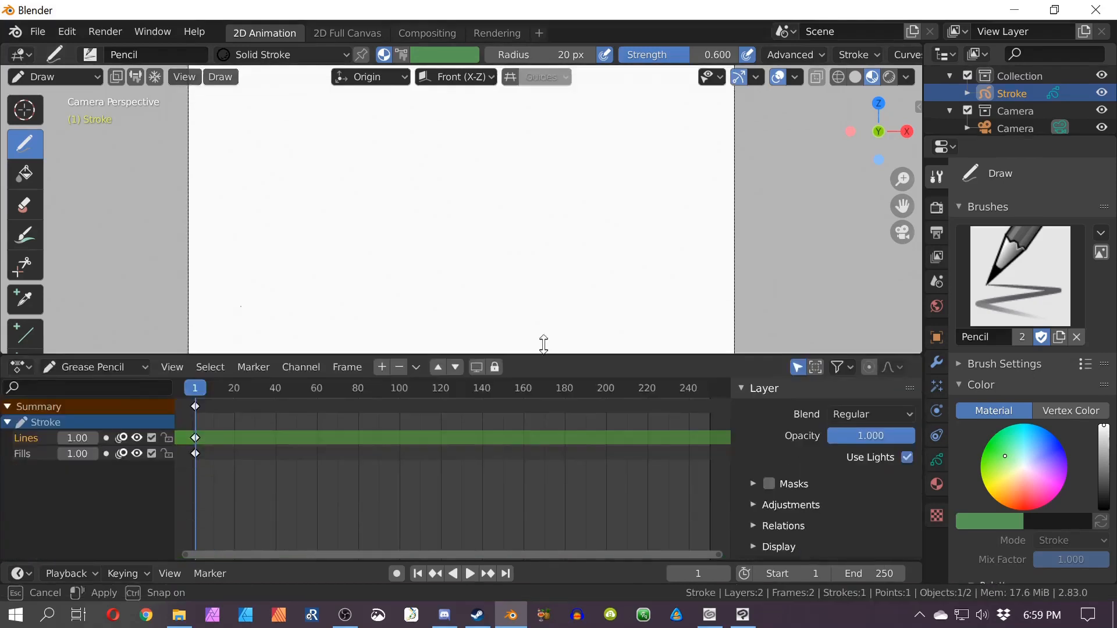
key("space")
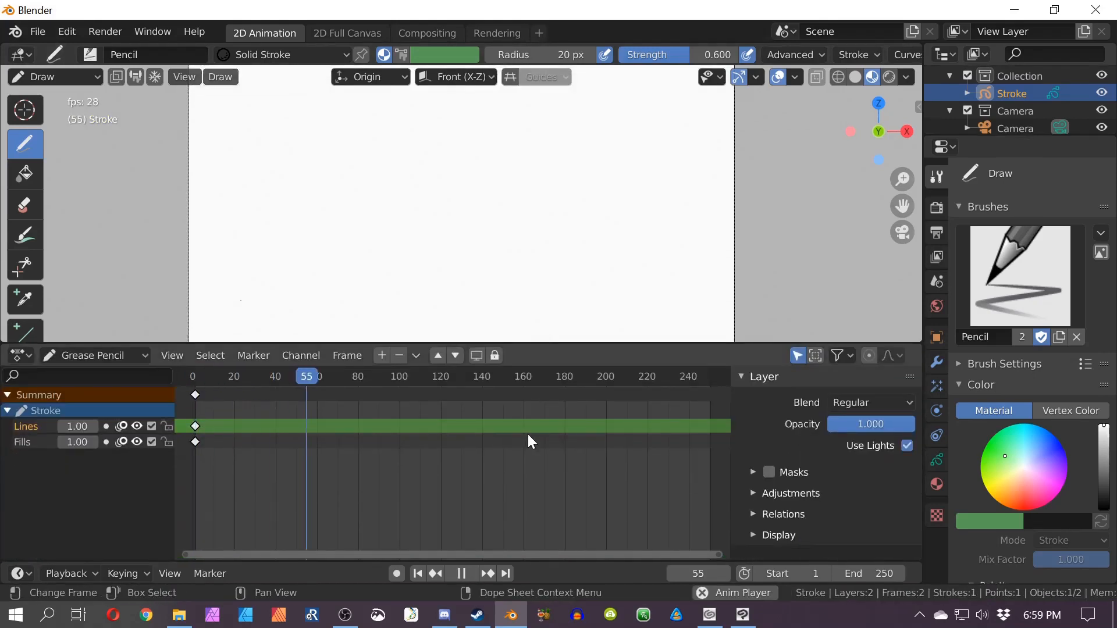
key("space")
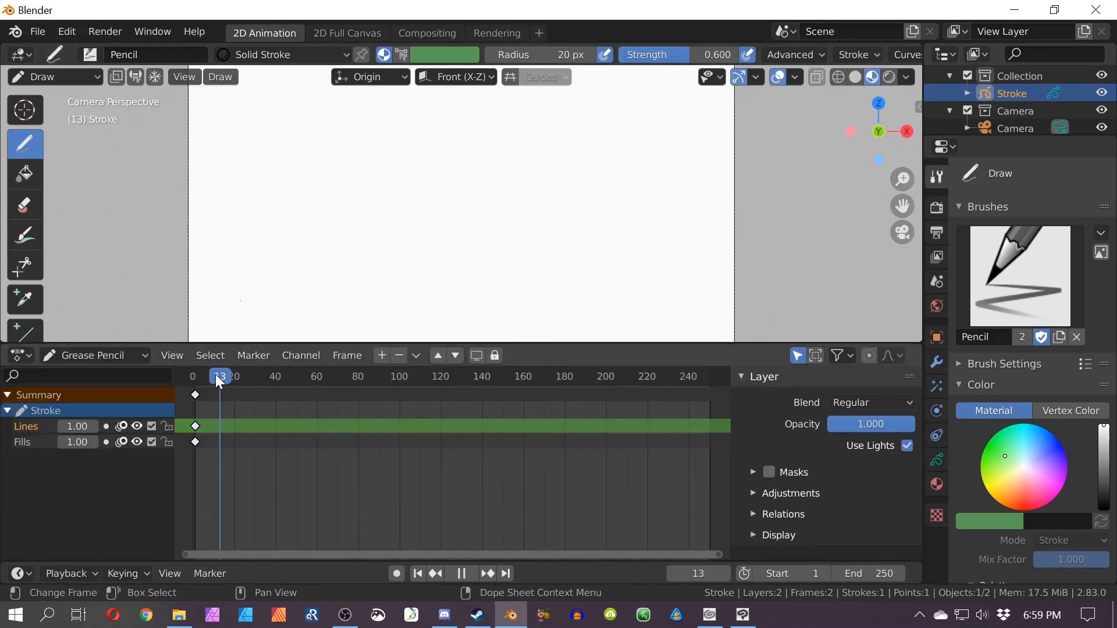
key("Escape")
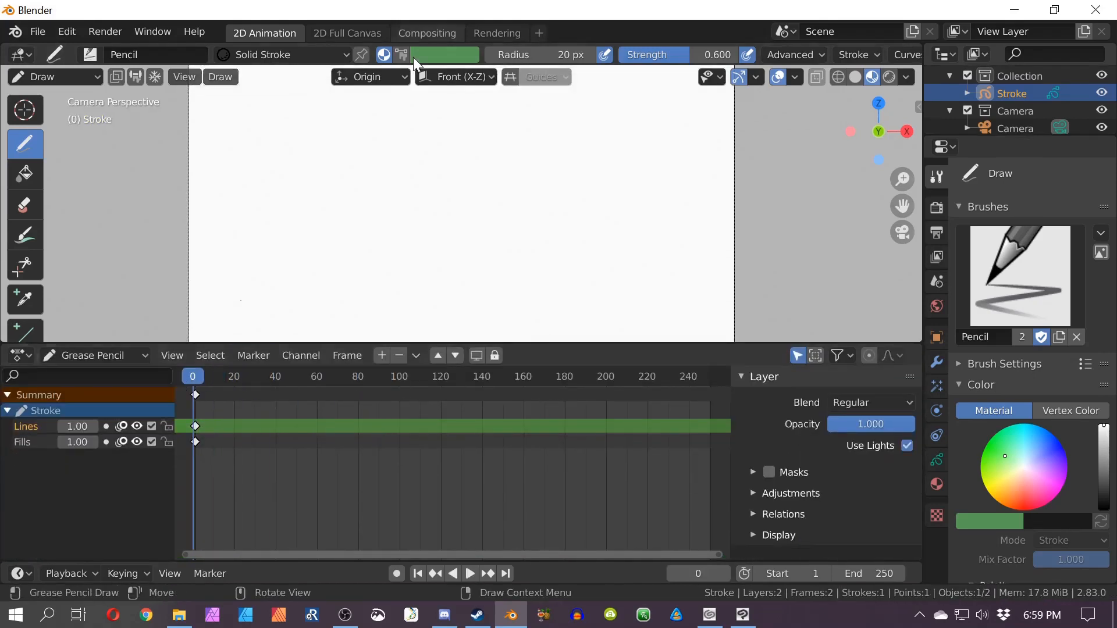
Step: Add a Video Editing workspace and enlarge its preview area slightly
left_click(540, 34)
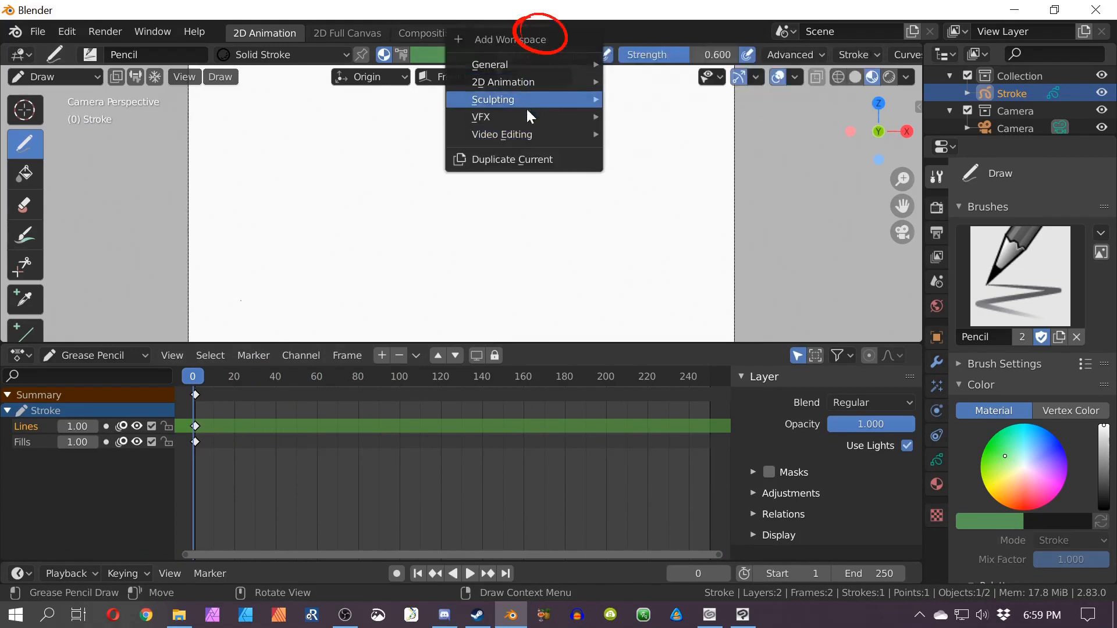
left_click(651, 151)
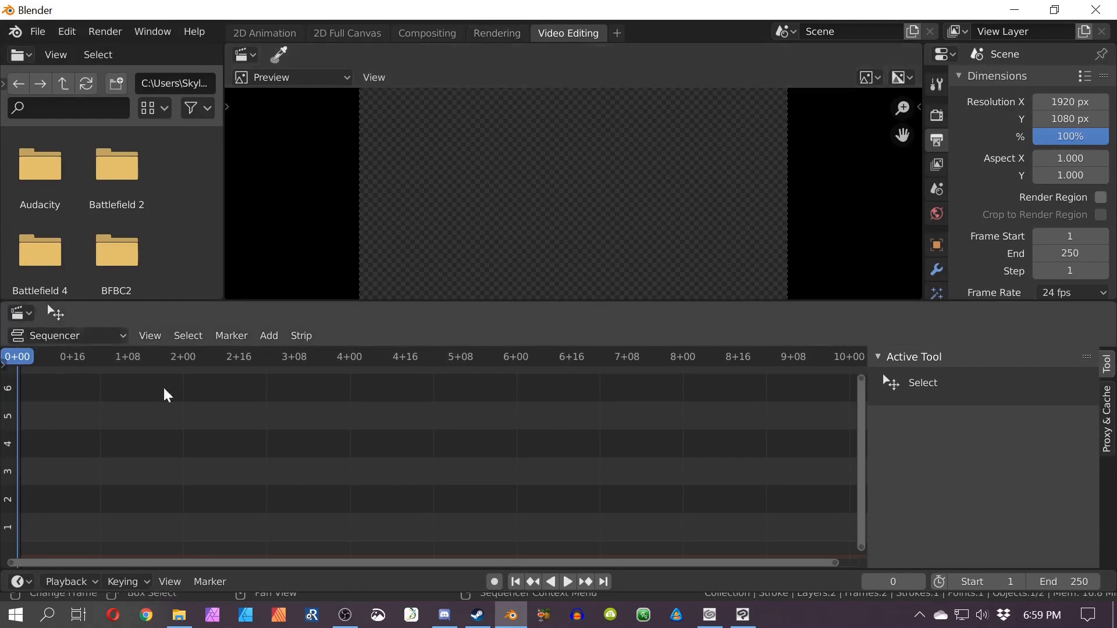
mouse_move(383, 302)
left_mouse_down()
mouse_move(392, 337)
mouse_move(381, 324)
left_mouse_up()
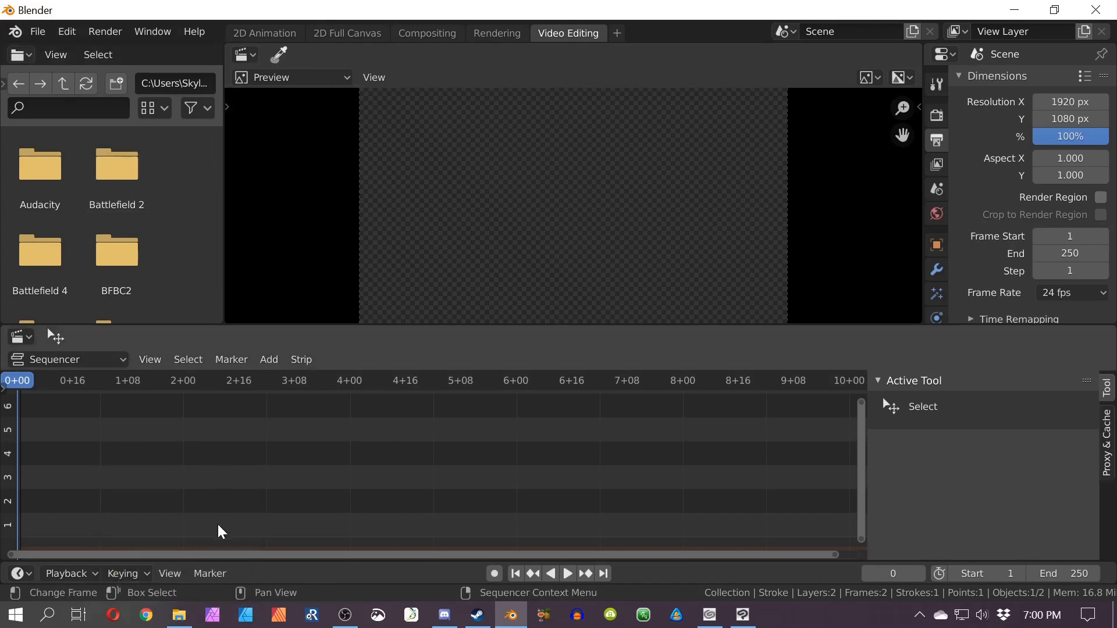
Step: Import "10. Short just chorus version synths lead" from the WAV Versions folder in File Explorer into sequencer channel 2, starting at frame 0
left_click(179, 615)
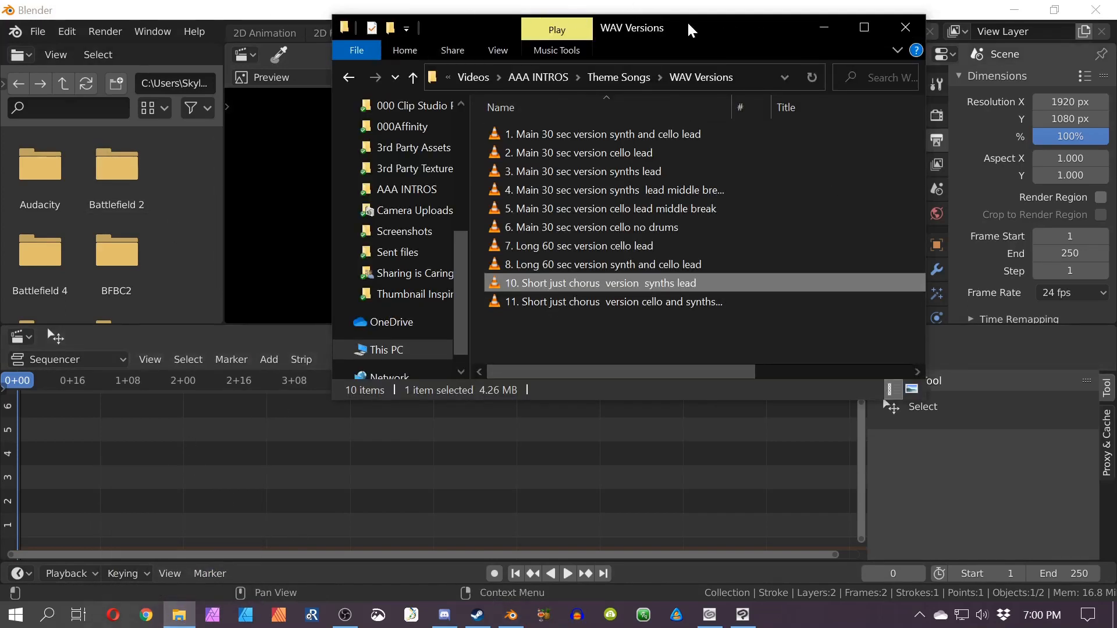
left_click_drag(686, 20, 755, 37)
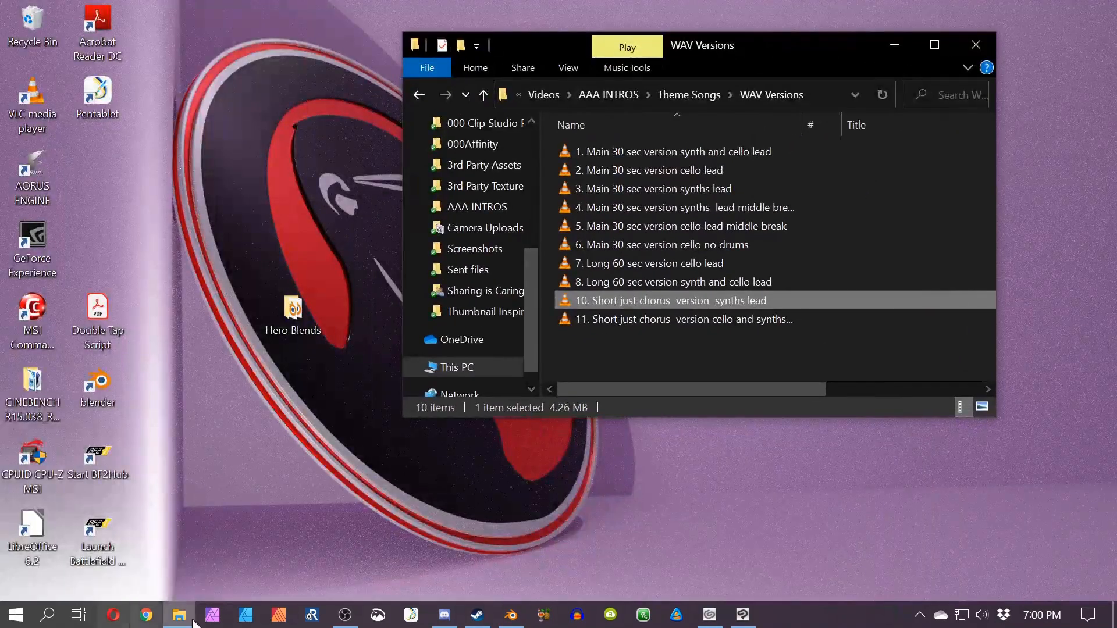
left_click(511, 615)
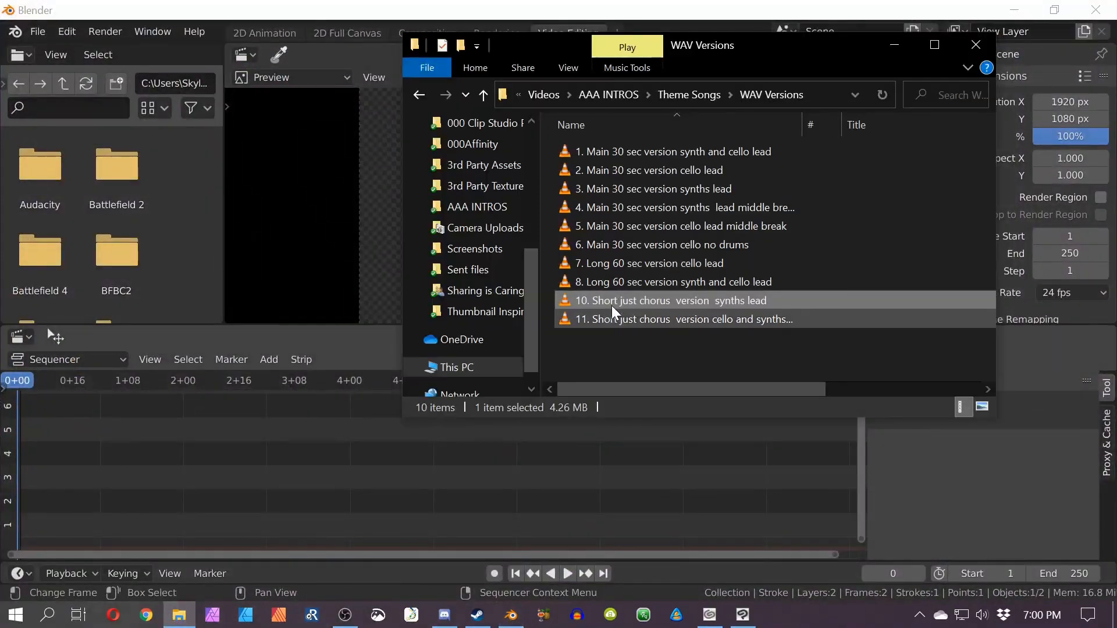
left_click_drag(612, 306, 72, 504)
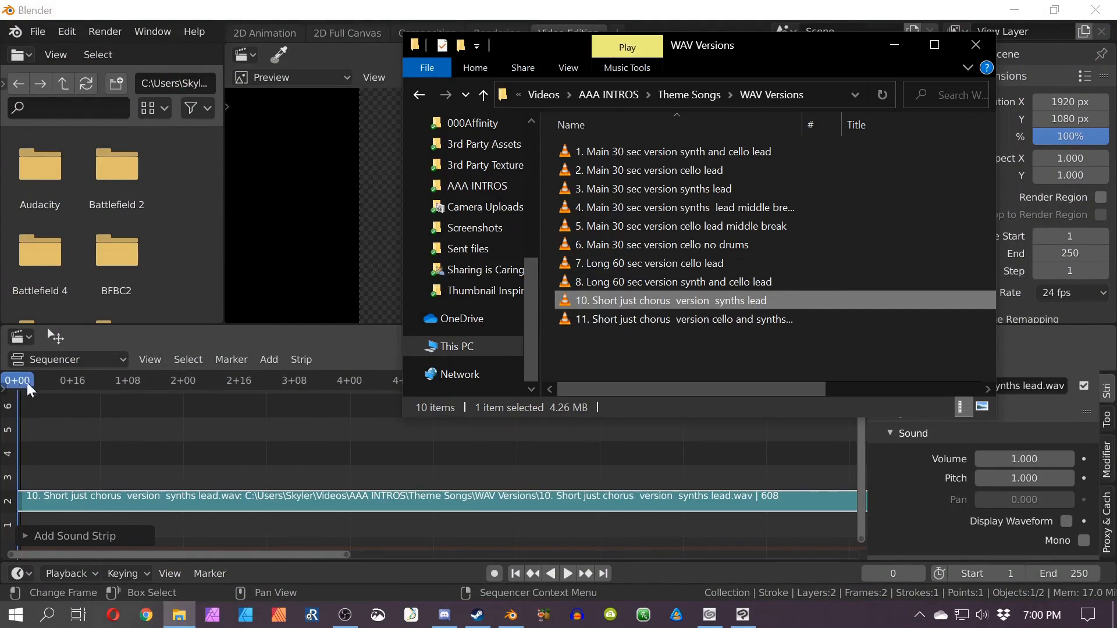
left_click(747, 10)
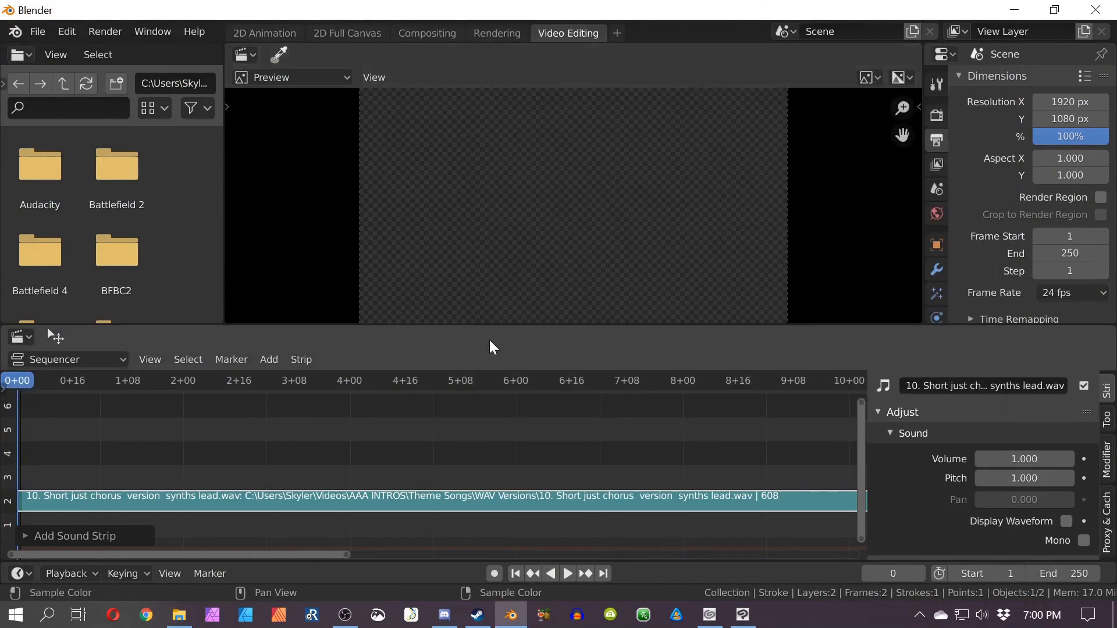
Step: Play the imported sound strip while checking the system speaker volume, and return the stopped playhead to frame 0
scroll(587, 290, "down", 1)
scroll(573, 433, "down", 3)
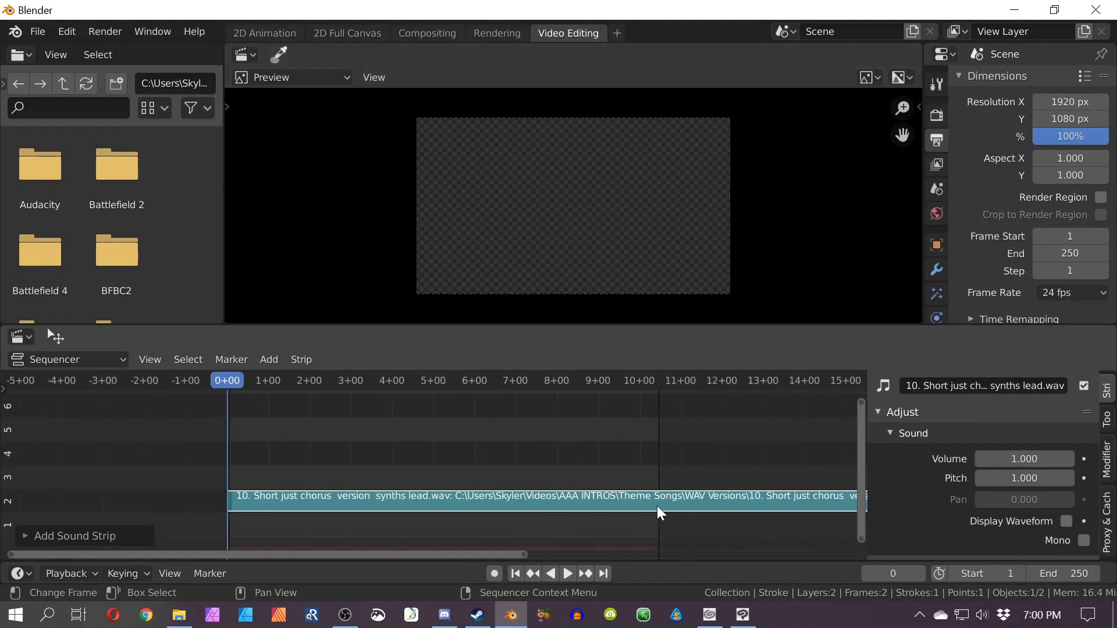
key("space")
left_click(981, 616)
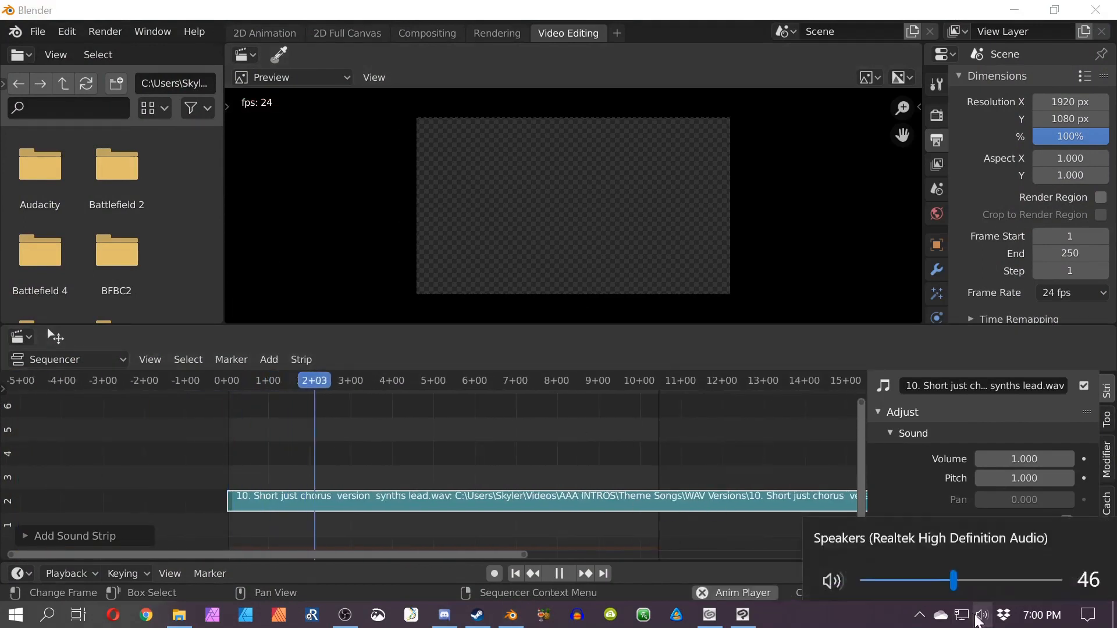
scroll(976, 621, "up", 3)
scroll(976, 621, "down", 3)
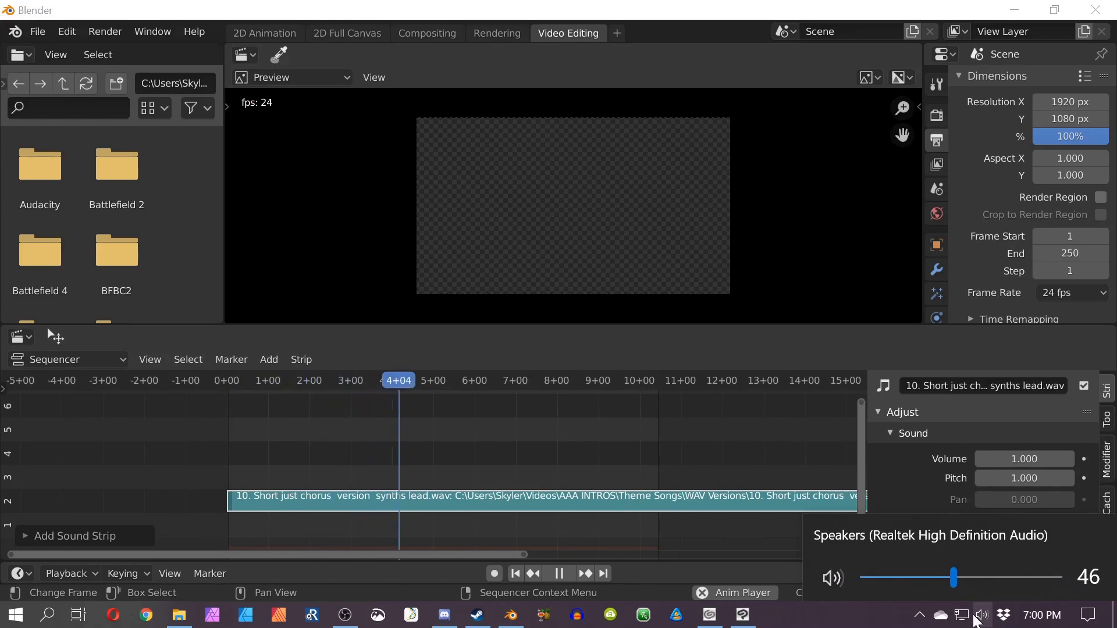
left_click(885, 623)
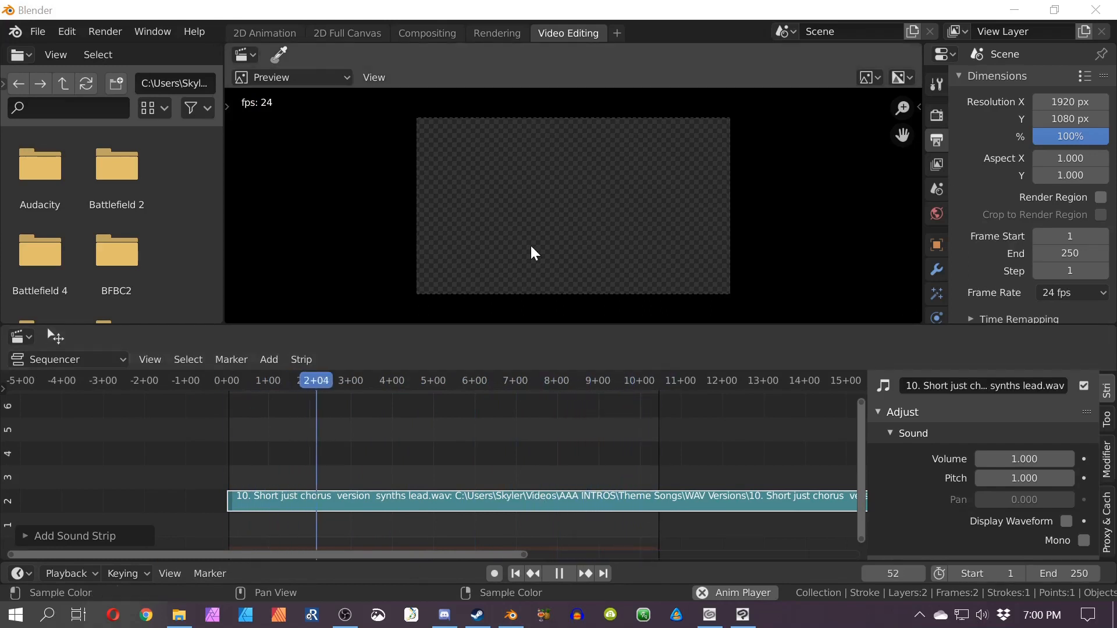
left_click(558, 573)
left_click_drag(365, 385, 226, 389)
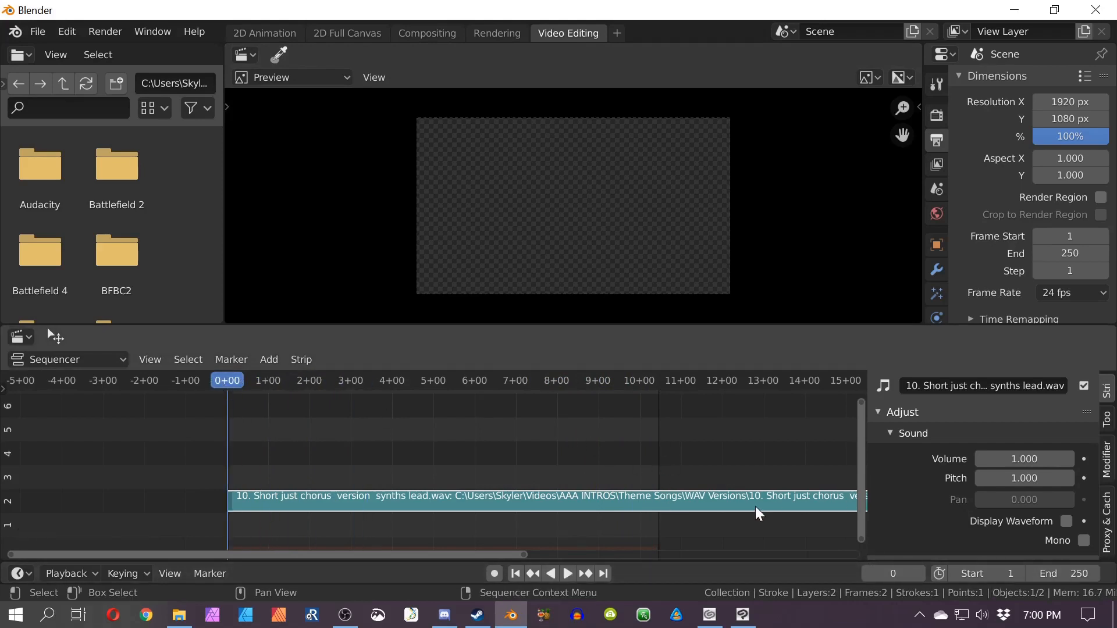
Step: Set the scene's end frame to 607 so the playback range matches the end of the sound strip
scroll(758, 514, "down", 2)
scroll(758, 513, "down", 3)
middle_click_drag(782, 487, 690, 476)
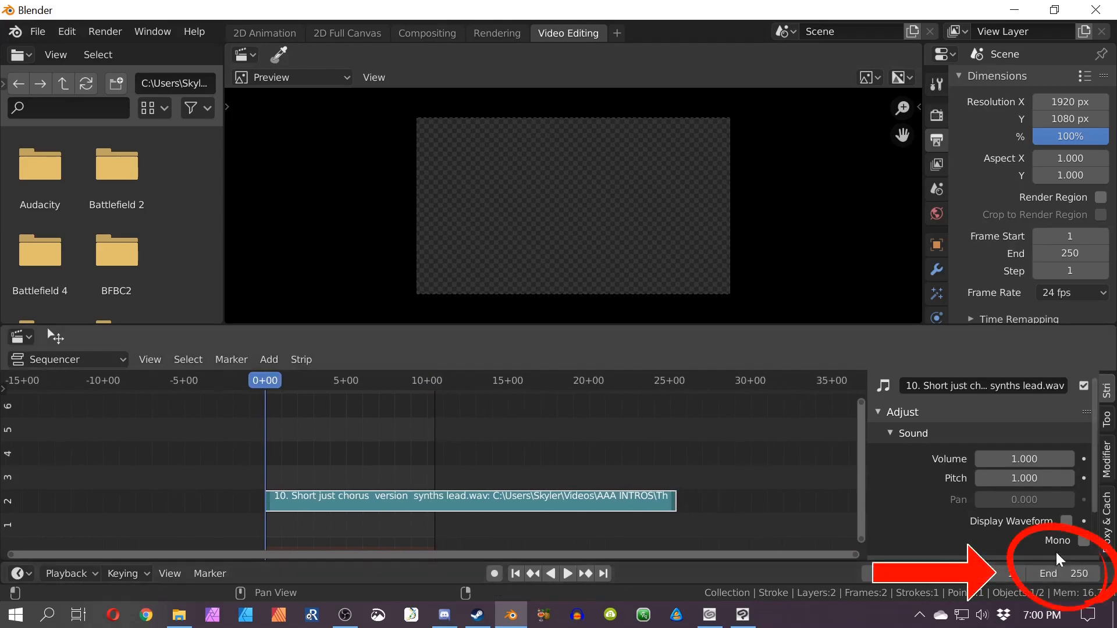
mouse_move(1049, 575)
left_mouse_down()
mouse_move(1111, 575)
mouse_move(1046, 573)
left_mouse_up()
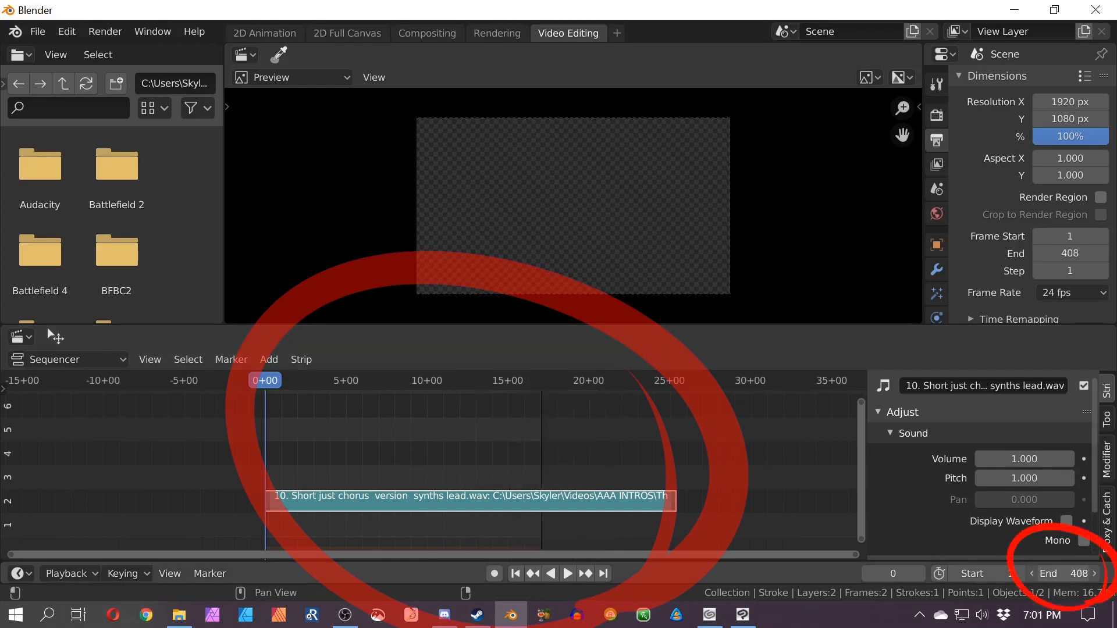
left_click_drag(1063, 574, 1050, 573)
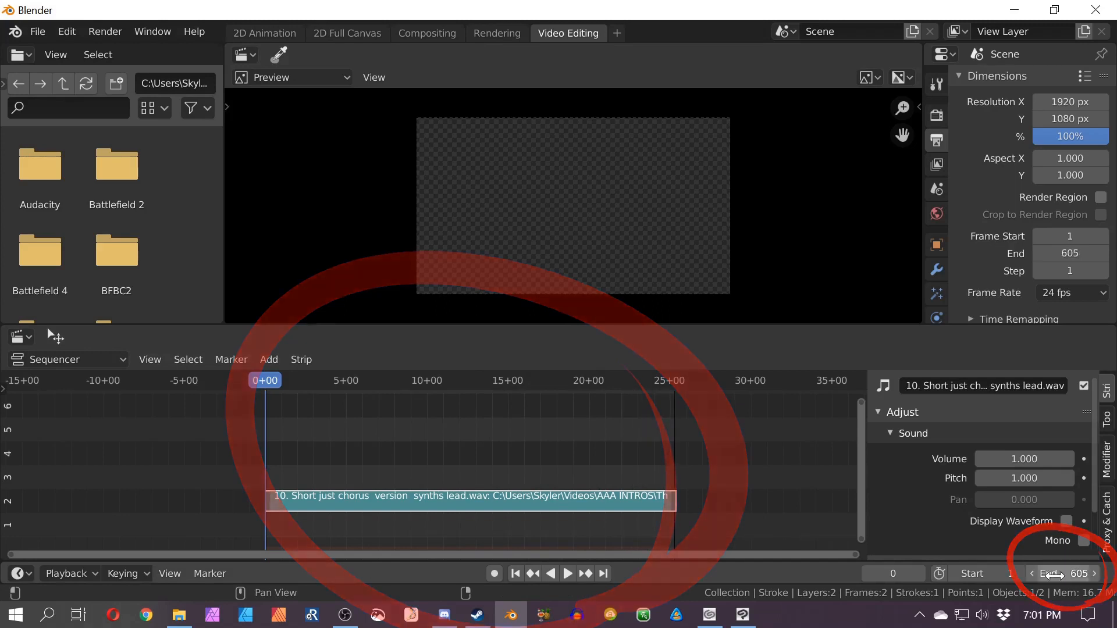
scroll(700, 486, "up", 10)
left_click_drag(646, 552, 792, 490)
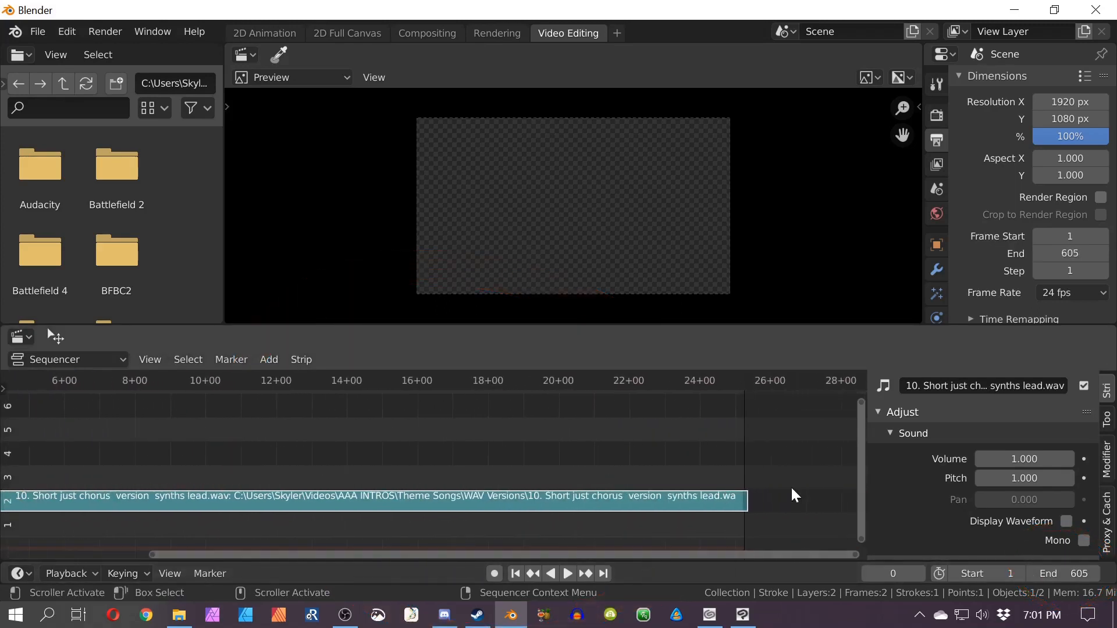
scroll(791, 489, "up", 6)
left_click_drag(672, 556, 760, 474)
scroll(669, 518, "up", 4)
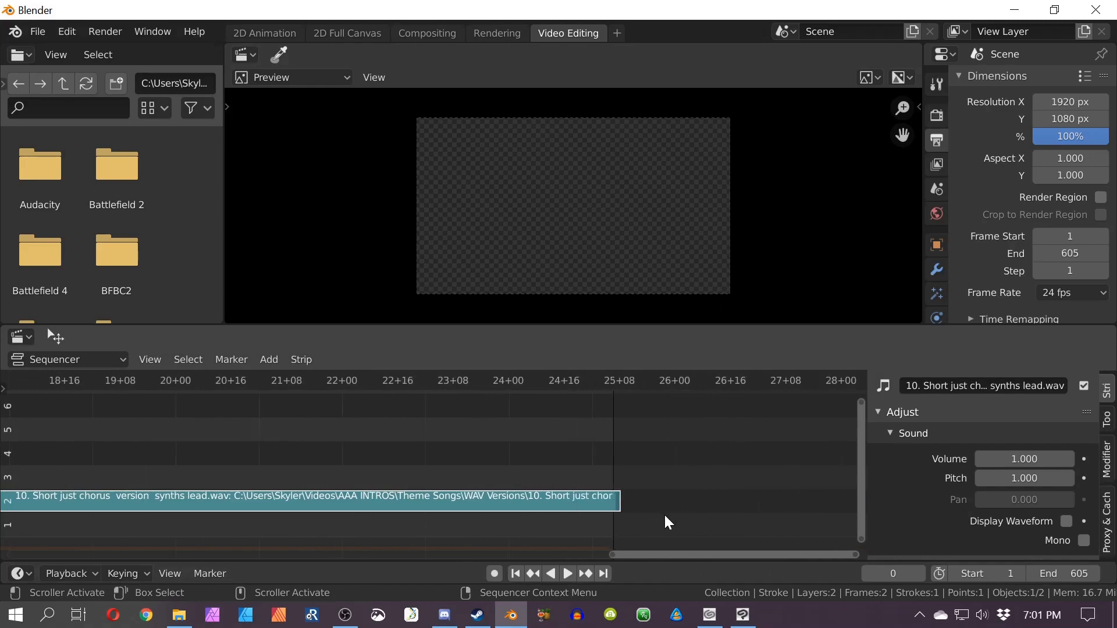
left_click_drag(764, 557, 1096, 573)
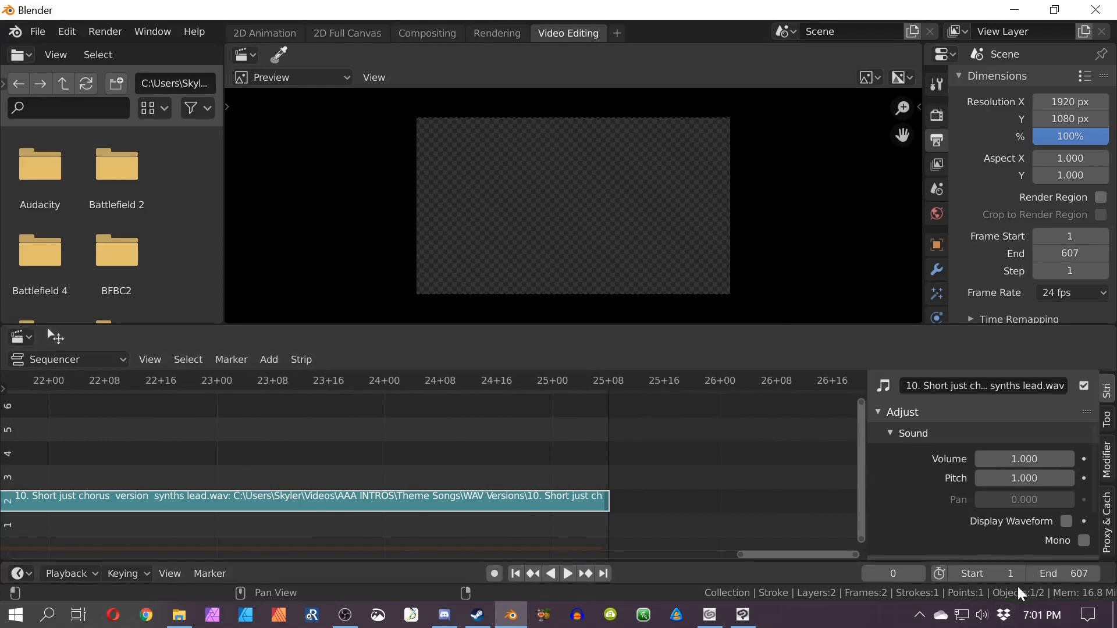
left_click(1093, 578)
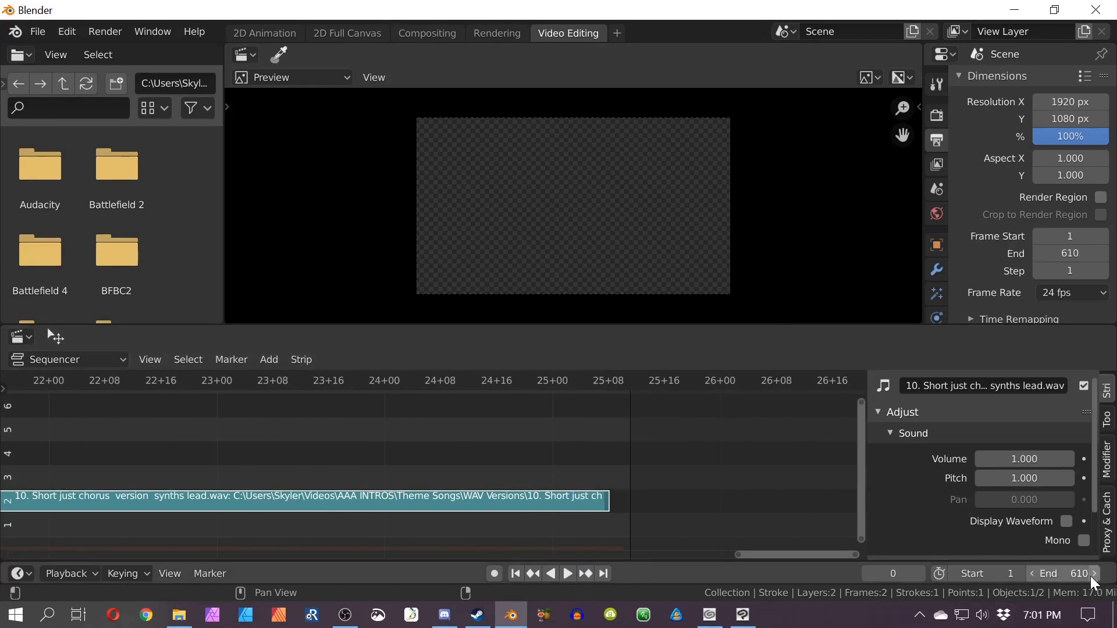
left_click(1031, 577)
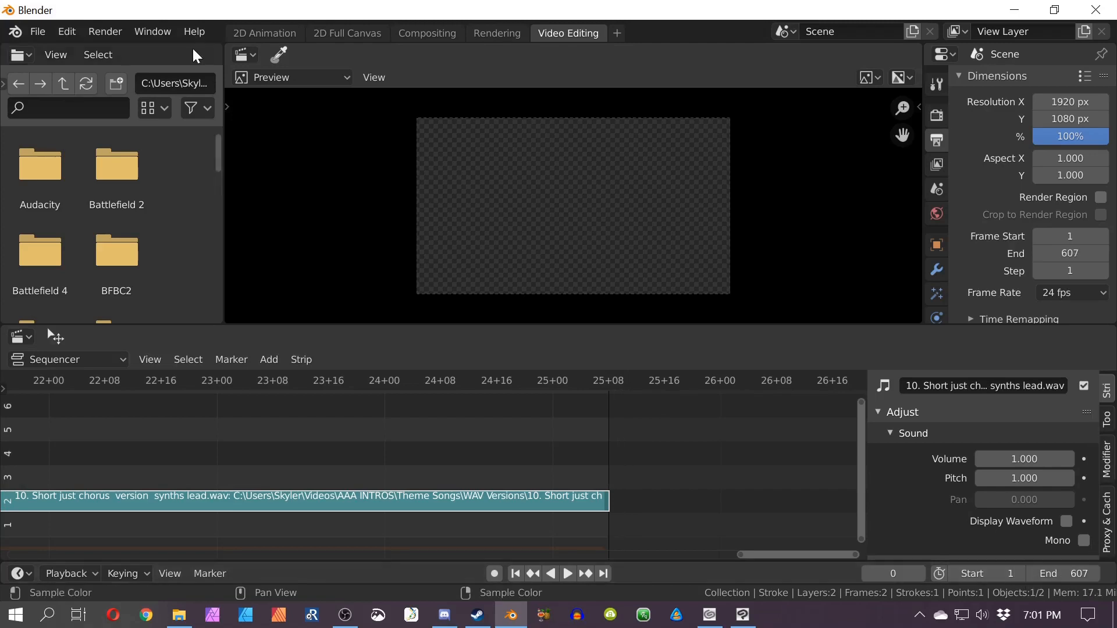
Step: Return to the 2D Animation workspace and start playback with the music
left_click(262, 33)
middle_click_drag(321, 95, 449, 270, "ctrl")
key("space")
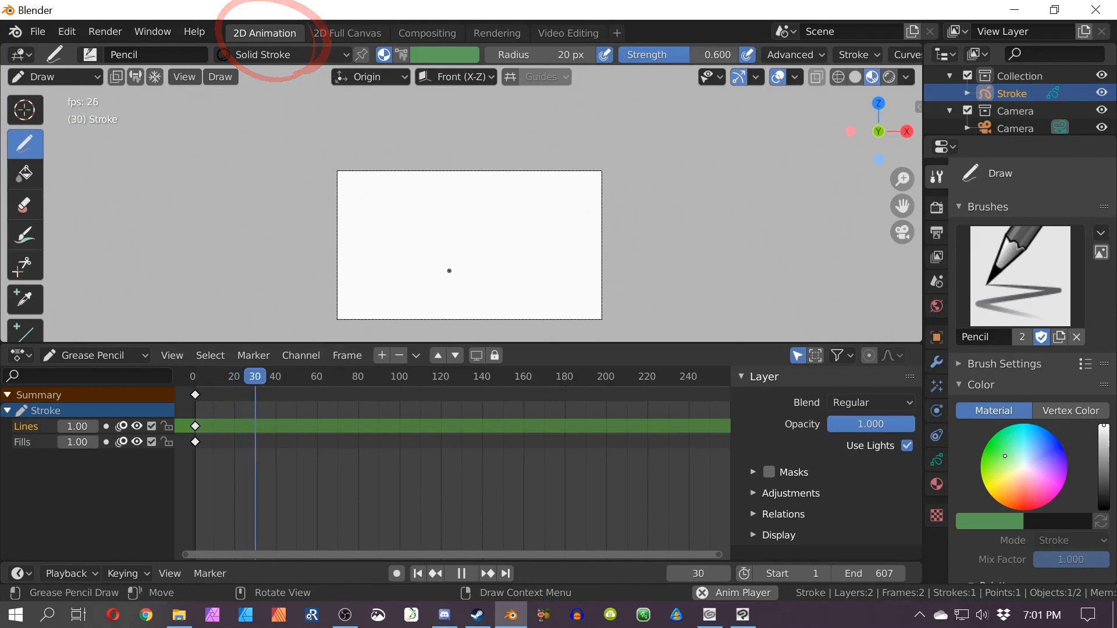
Step: Fit the dope sheet to the full 607-frame range, stop playback, and return the playhead to frame 0
scroll(535, 463, "down", 3)
scroll(535, 463, "down", 4)
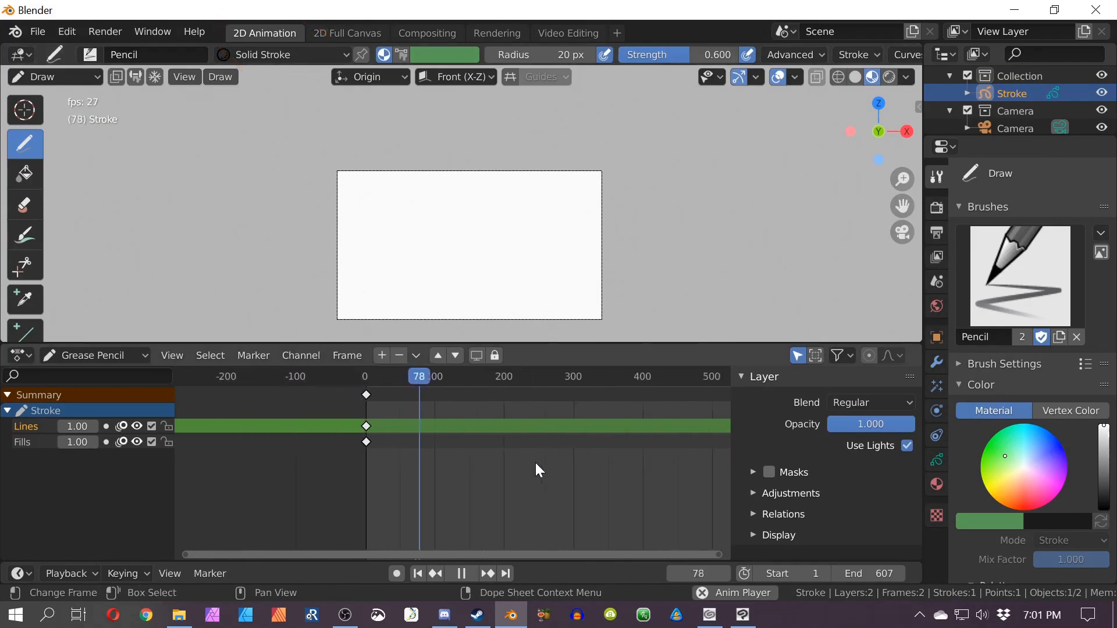
scroll(536, 462, "up", 2)
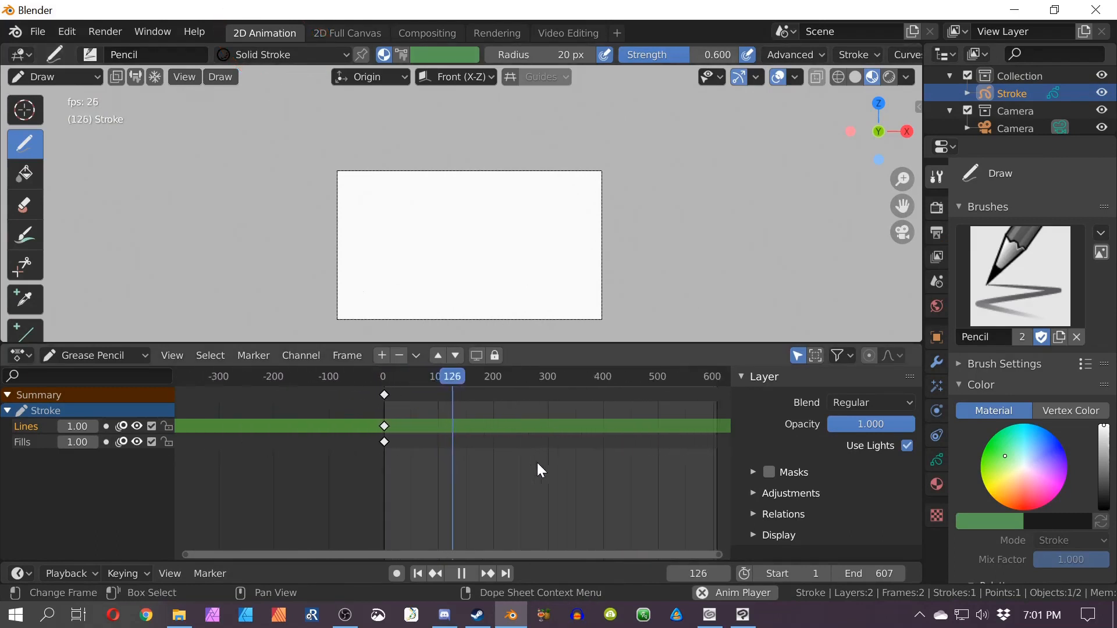
left_click_drag(186, 555, 392, 557)
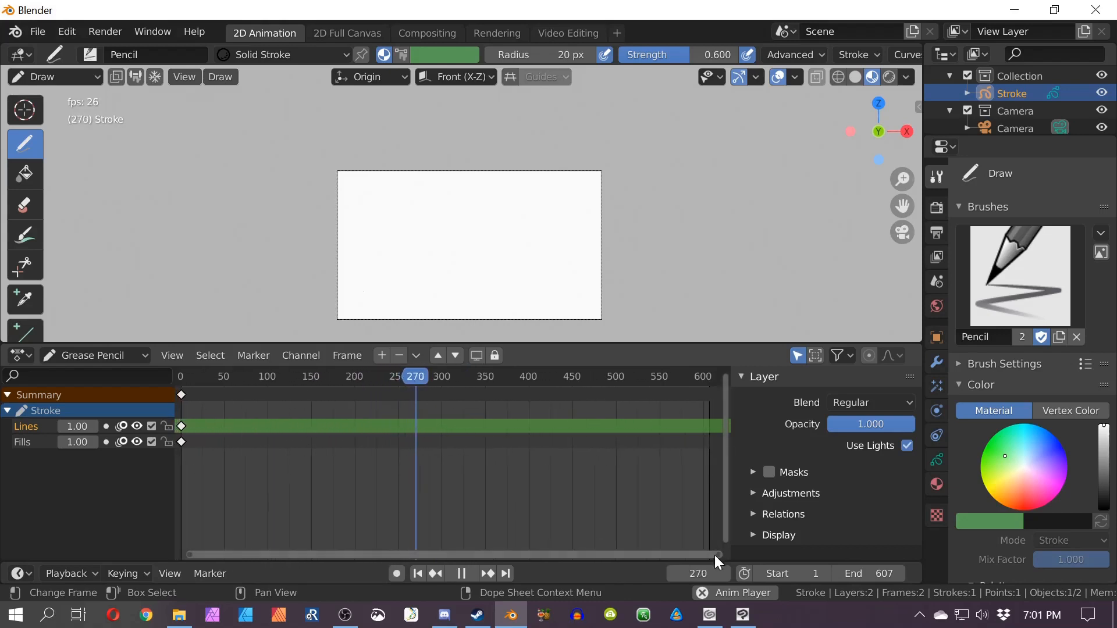
left_click_drag(714, 555, 708, 554)
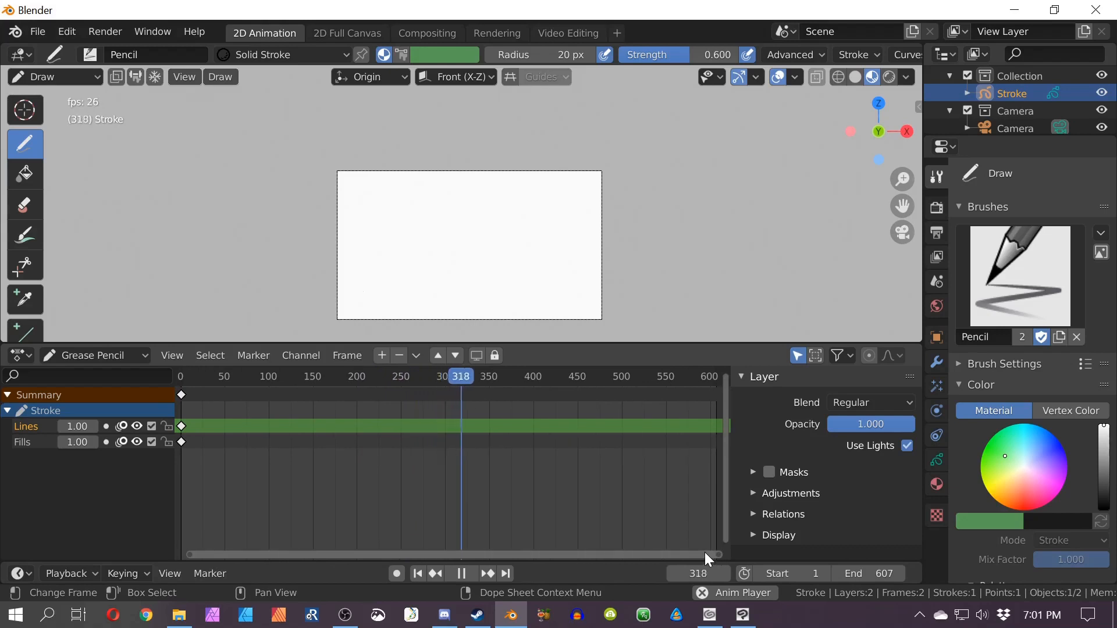
left_click(460, 573)
left_click_drag(643, 379, 179, 376)
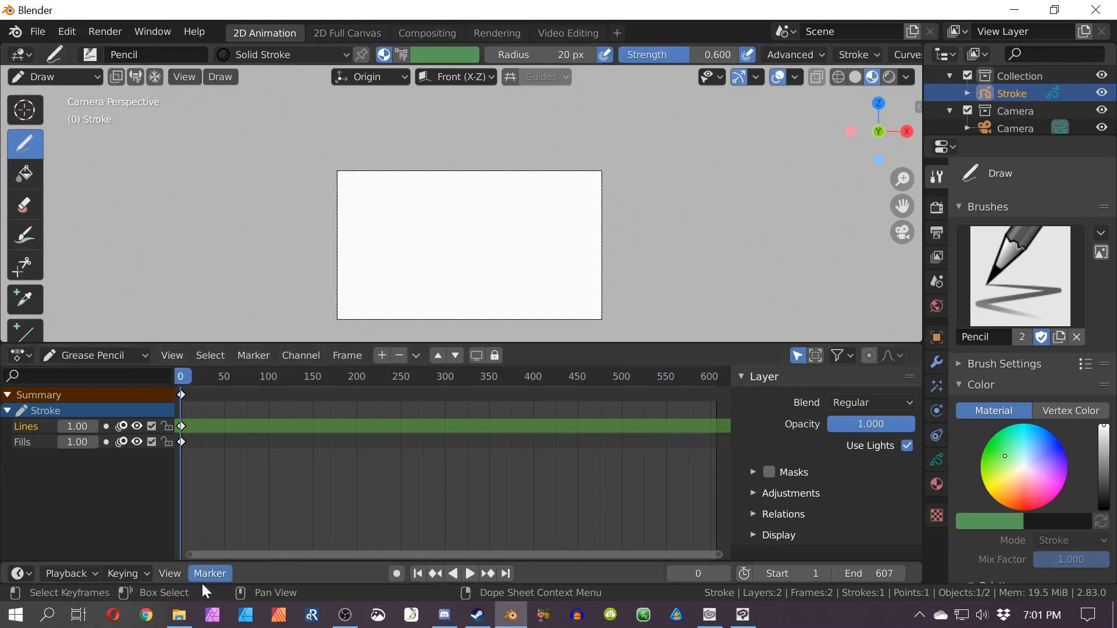
Step: Switch to File Explorer, browse to the Finished folder in Videos, and open the Animation Reference video
left_click(179, 614)
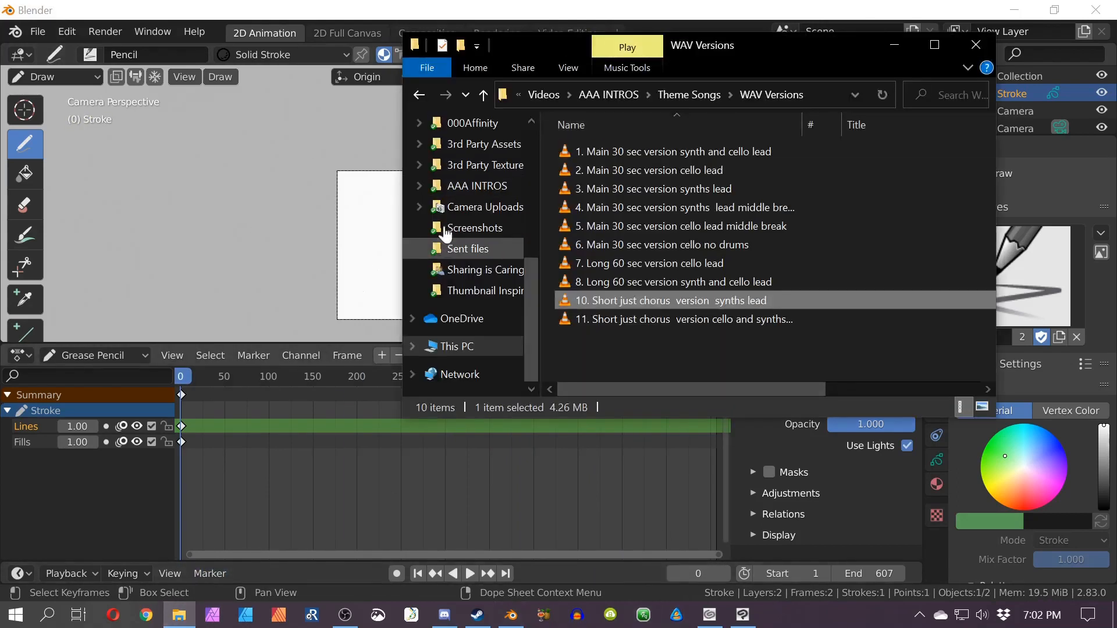
scroll(454, 215, "up", 2)
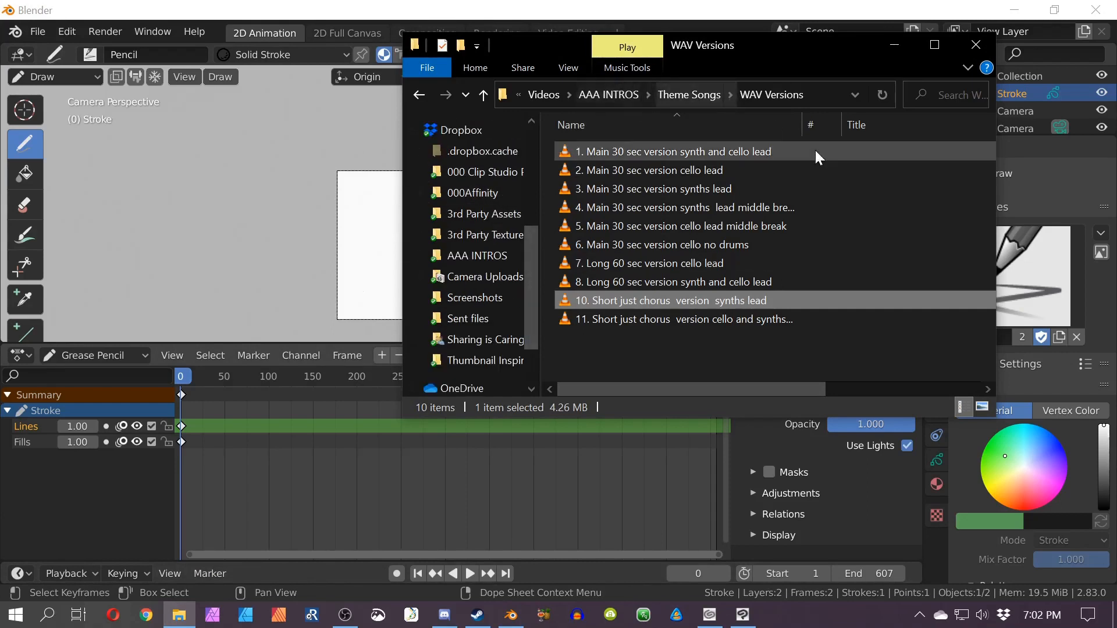
key("BackSpace")
key("BackSpace")
key("BackSpace")
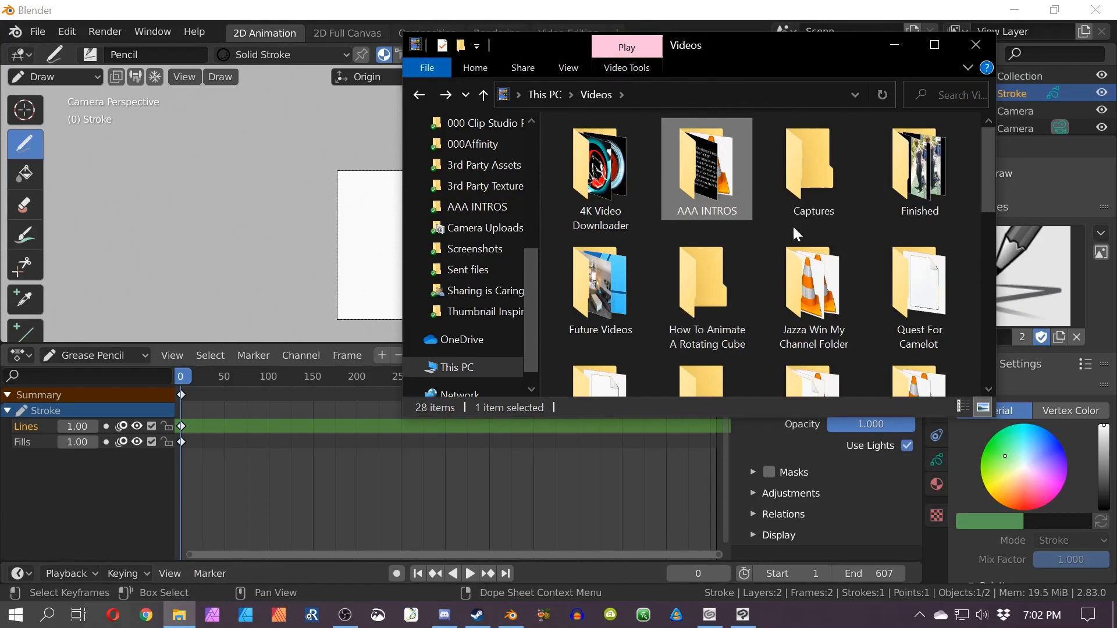
left_click(903, 194)
double_click(903, 194)
double_click(686, 180)
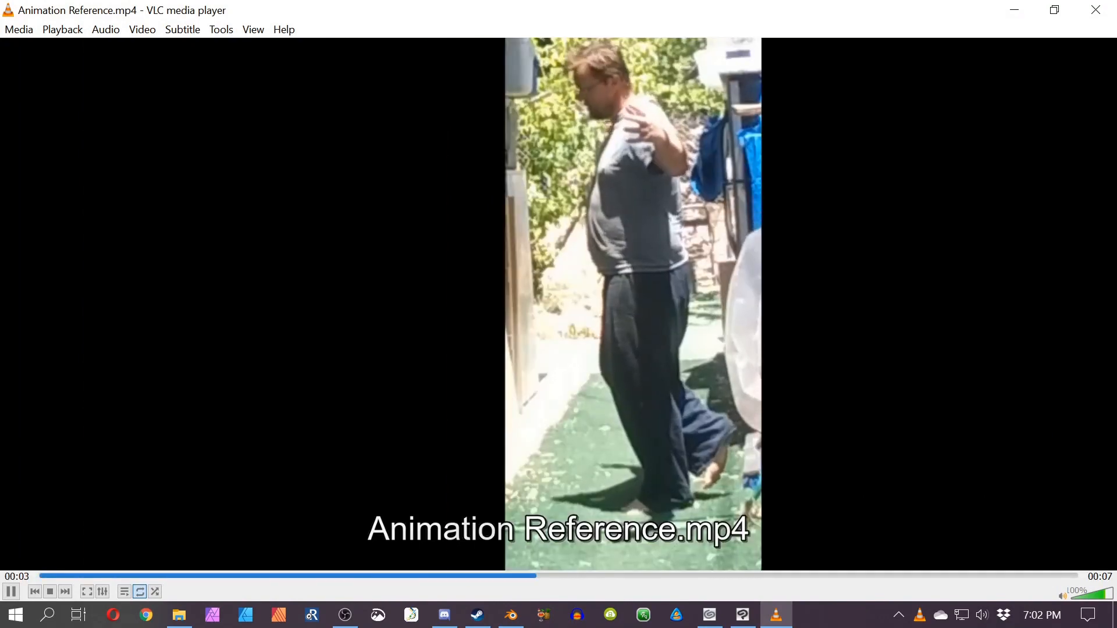
Step: Review the Animation Reference video from its start, replay the section from 00:03 several times, and close the player
left_click(495, 449)
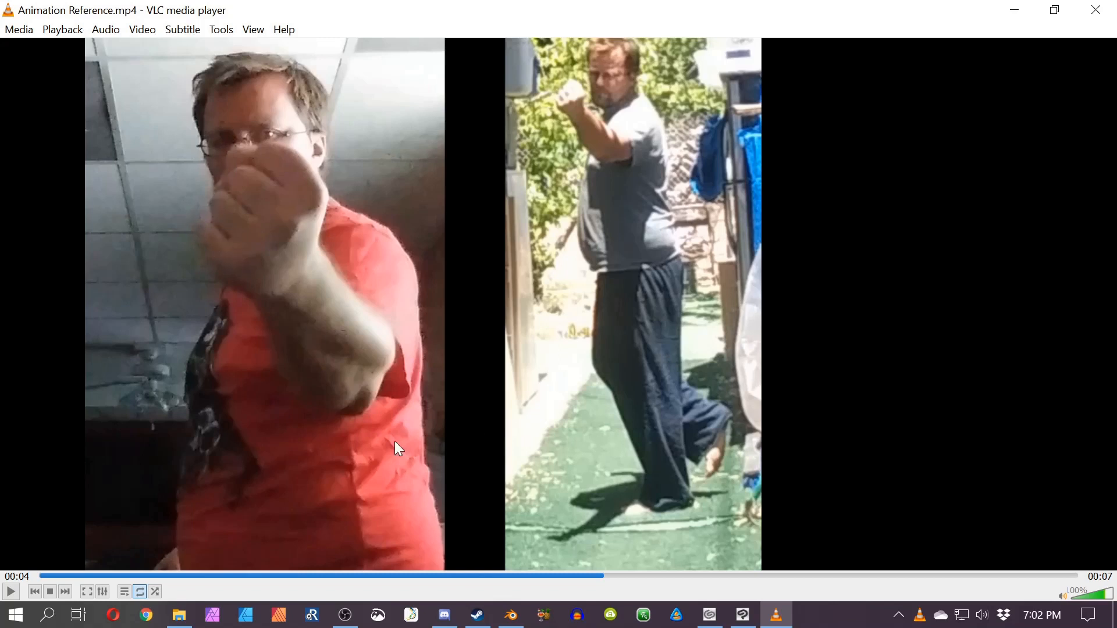
key("ctrl+Left")
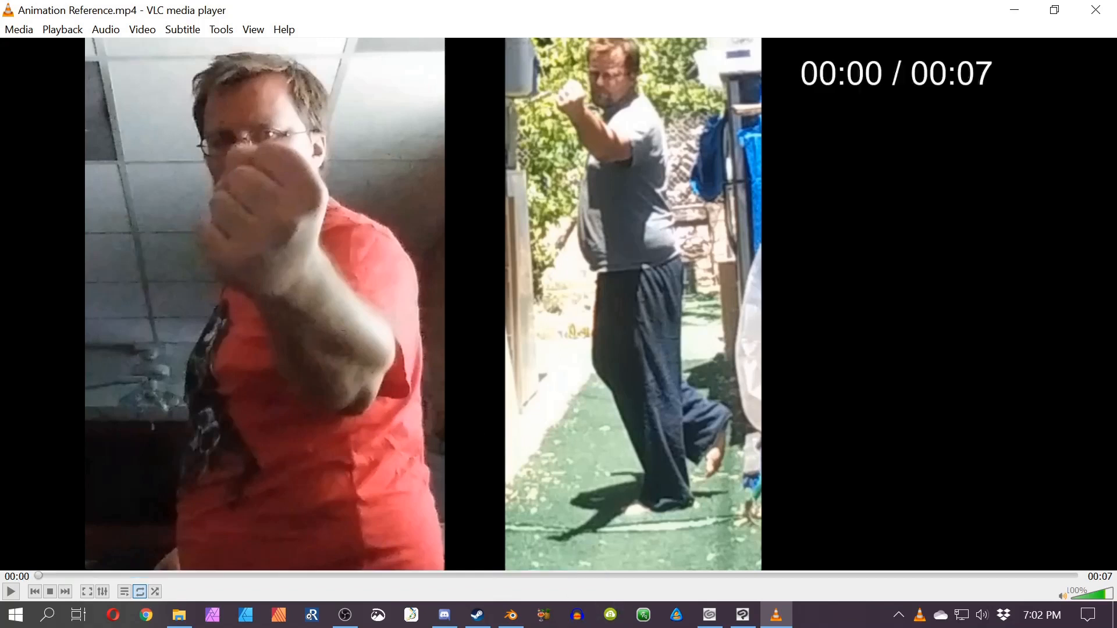
key("space")
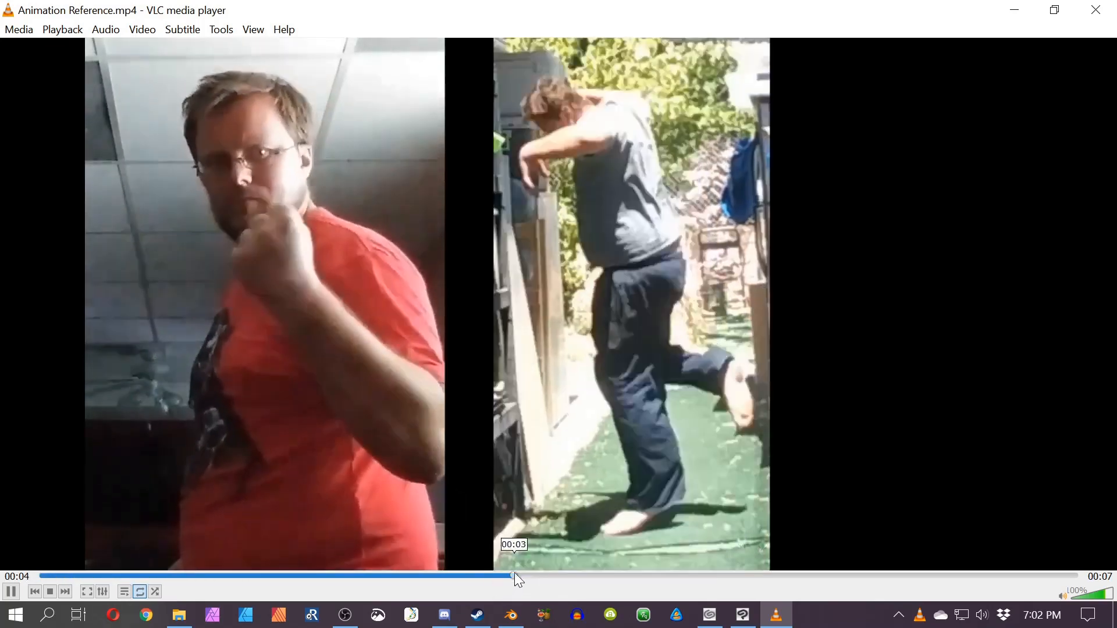
left_click(514, 572)
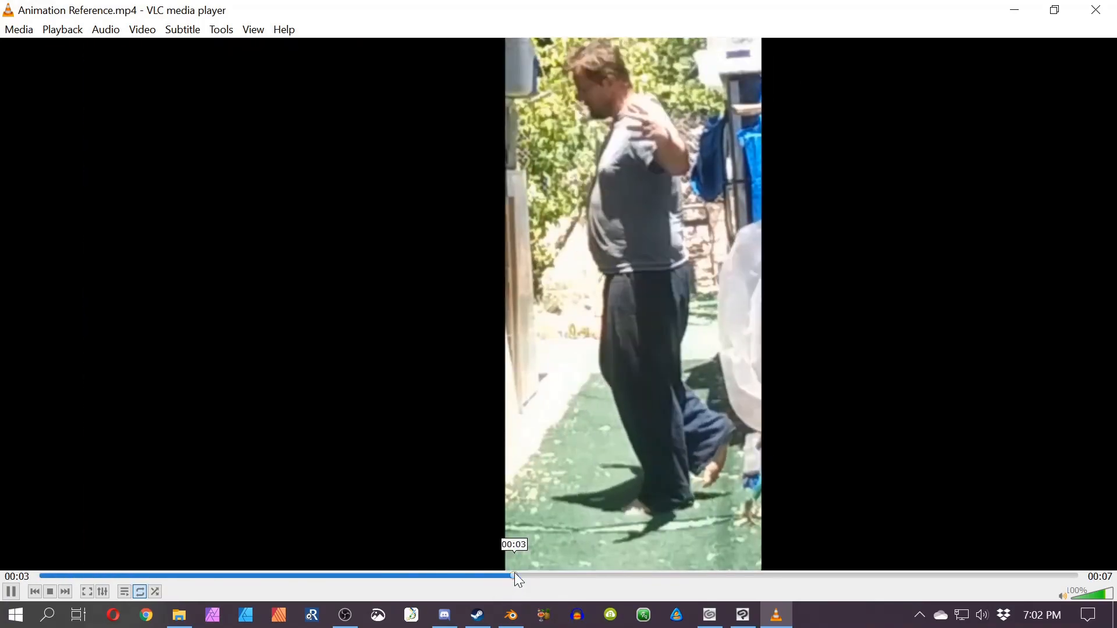
left_click(514, 573)
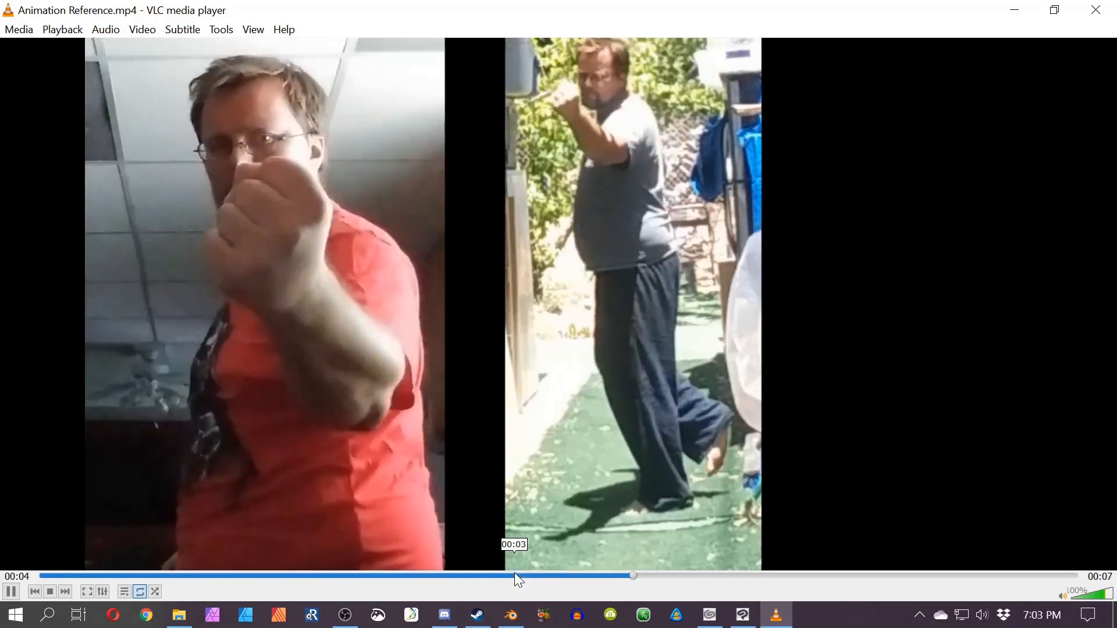
left_click(514, 572)
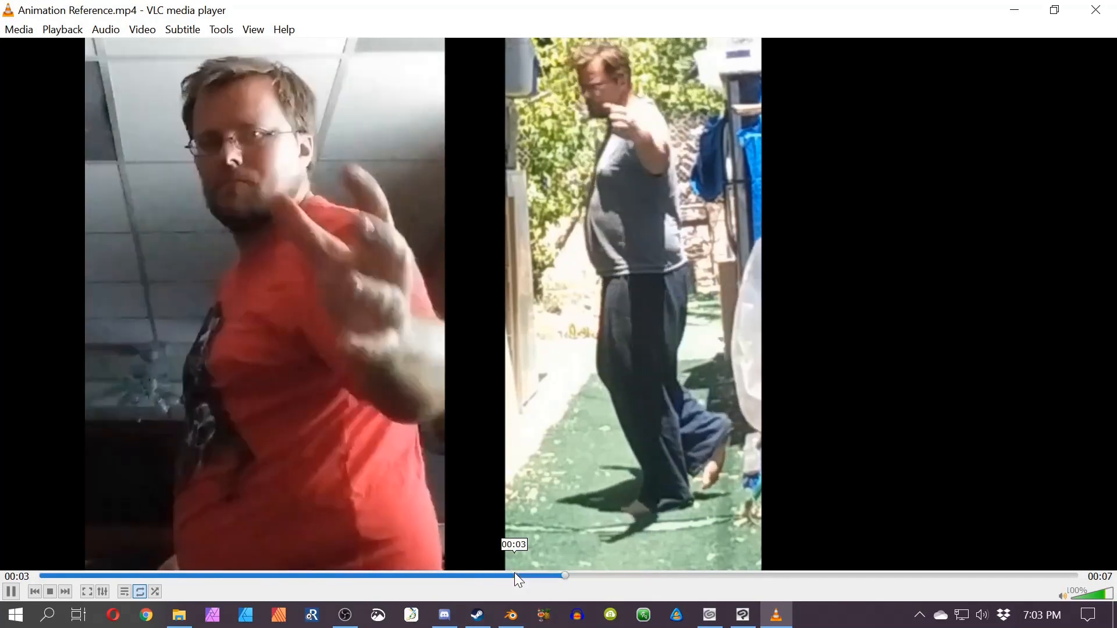
left_click(514, 572)
left_click(514, 572)
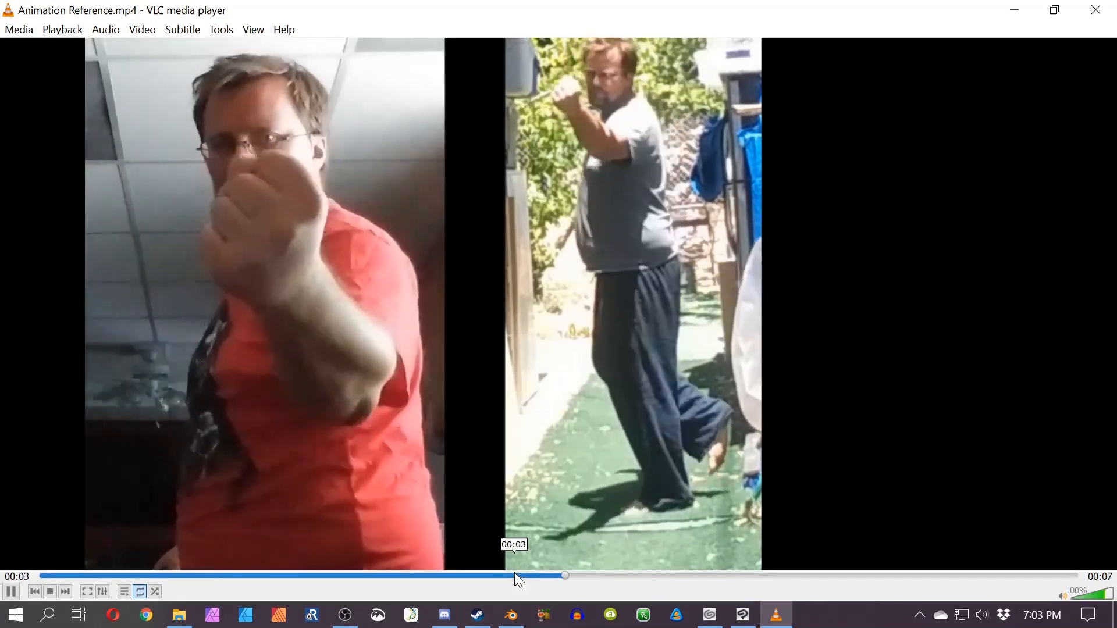
left_click(515, 572)
key("space")
left_click(1095, 10)
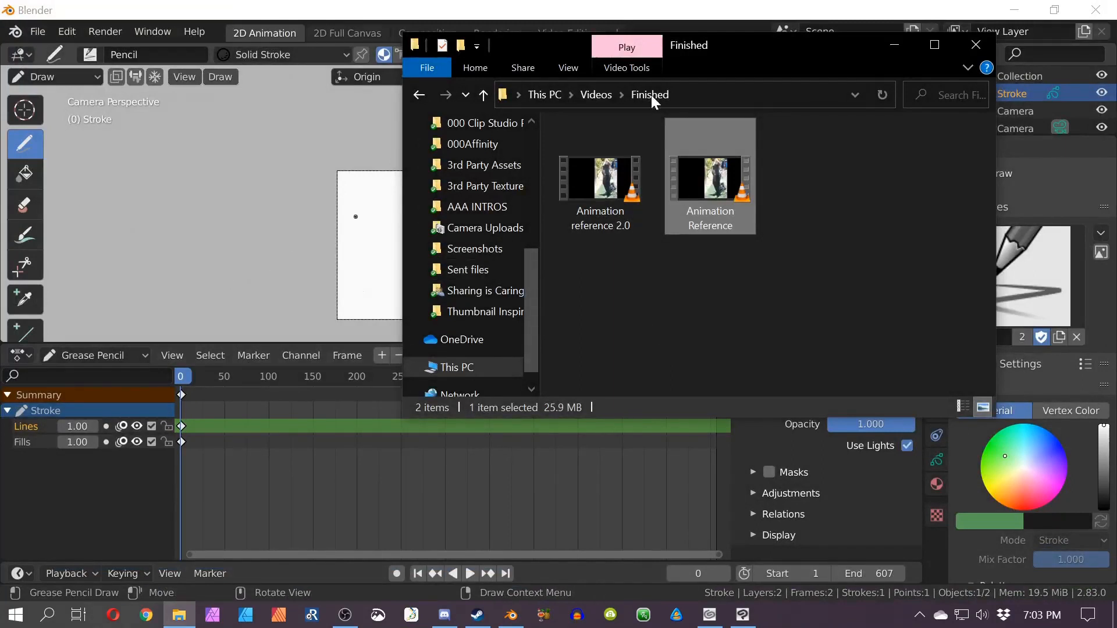
Step: Return to Blender, select the Camera object, and switch from Draw to Object Mode
key("alt+Tab")
scroll(566, 243, "down", 2)
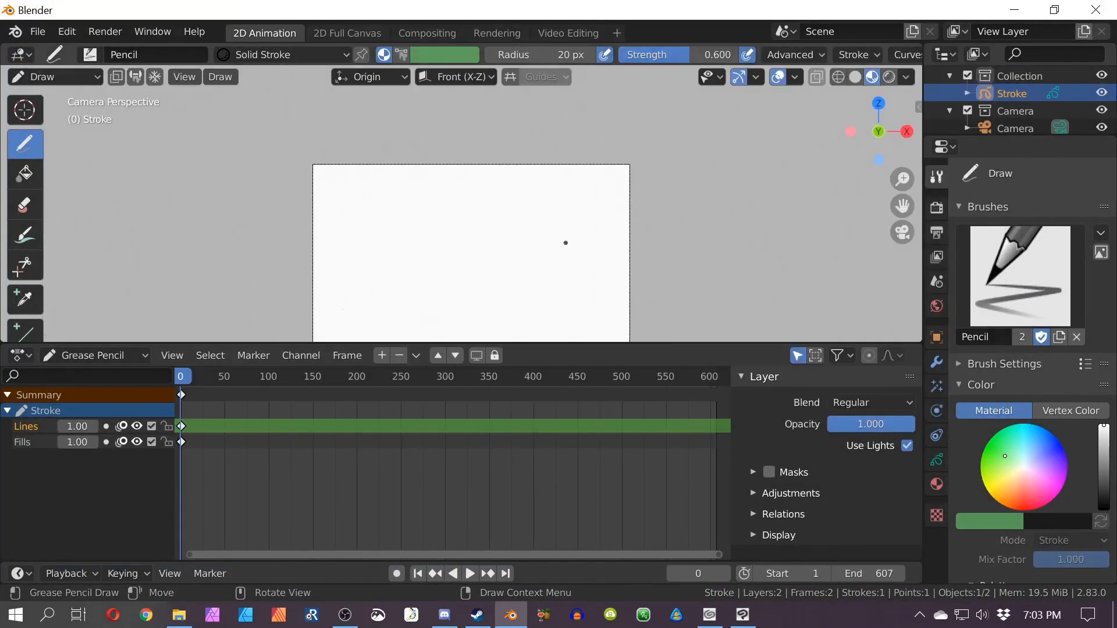
scroll(550, 245, "up", 4)
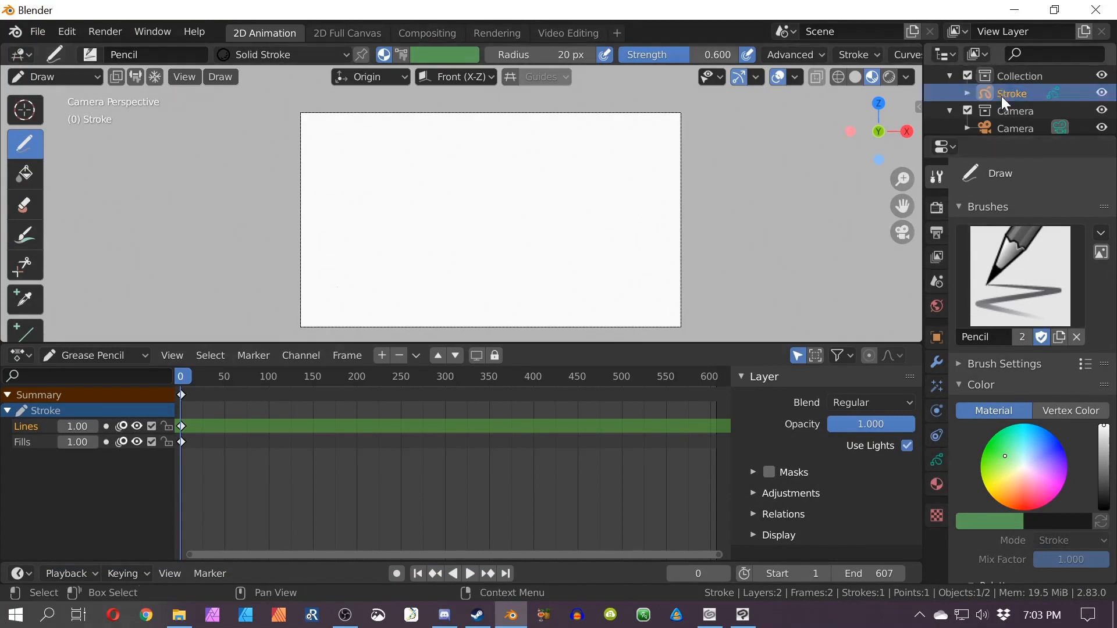
left_click(1015, 128)
left_click(44, 76)
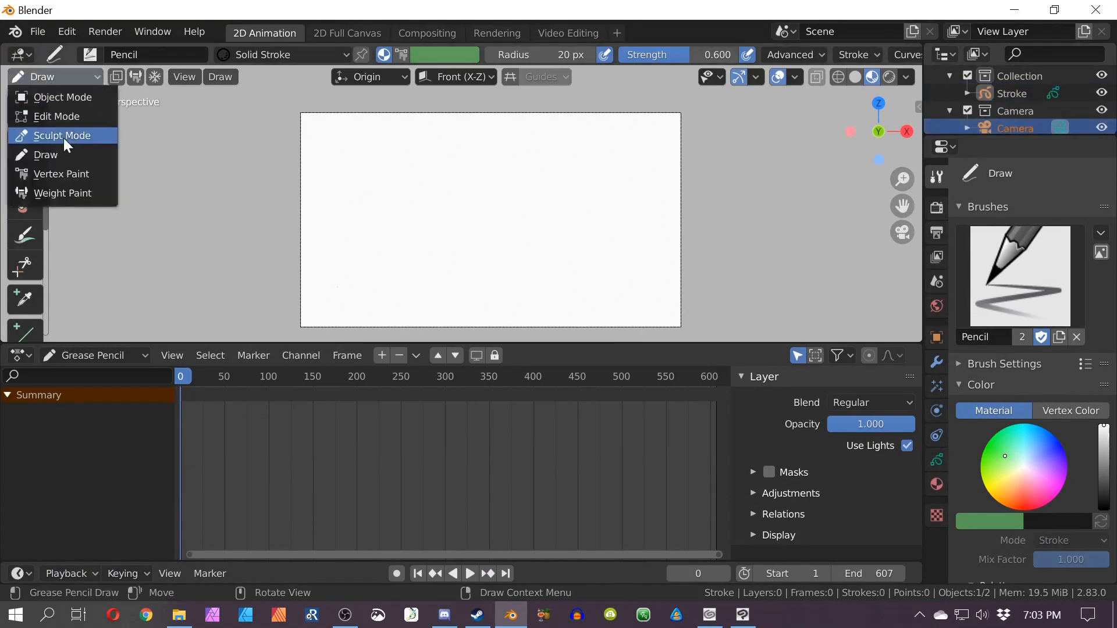
left_click(61, 97)
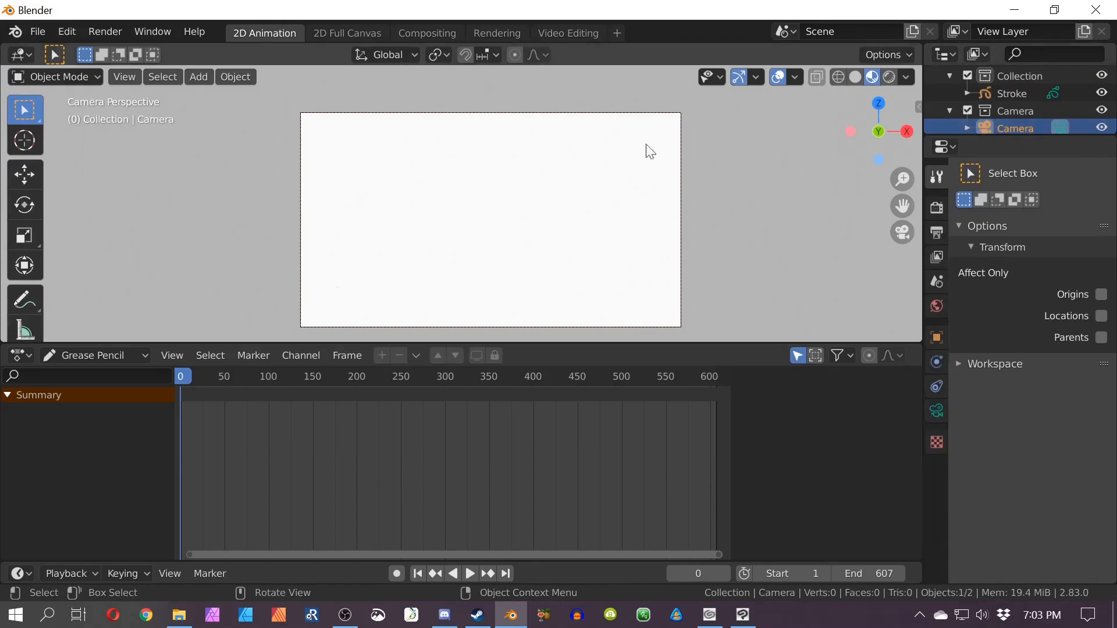
Step: Return to the camera view and add an empty image slot to the camera's Background Images
middle_click_drag(684, 191, 504, 239)
key("KP_0")
left_click(936, 411)
left_click(959, 475)
scroll(969, 547, "down", 2)
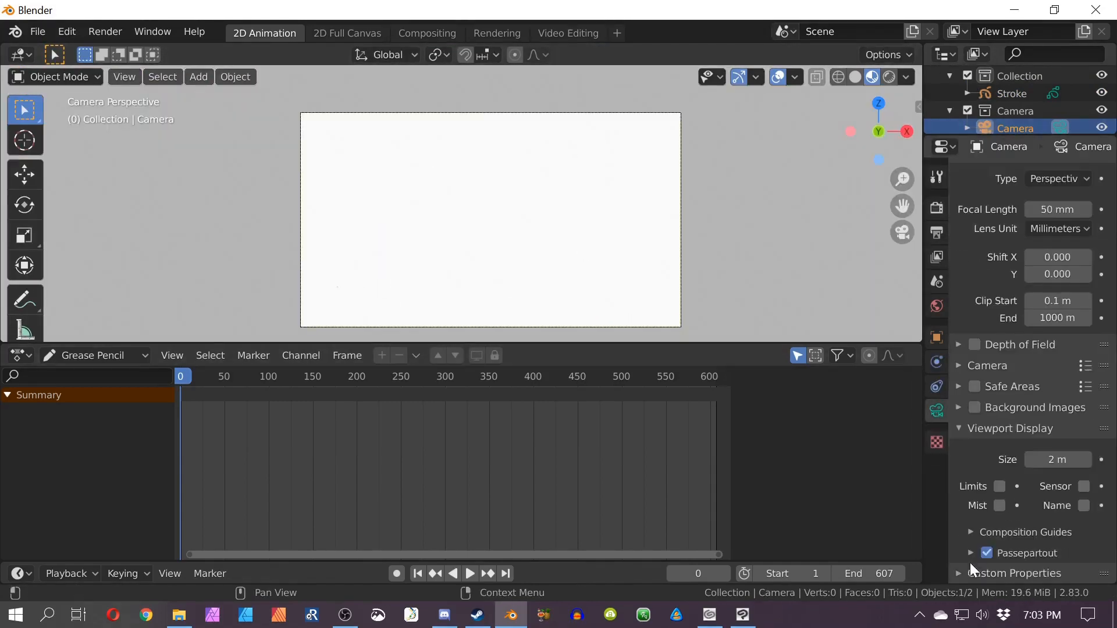
left_click(959, 429)
left_click(958, 455)
left_click(993, 482)
scroll(1007, 506, "down", 2)
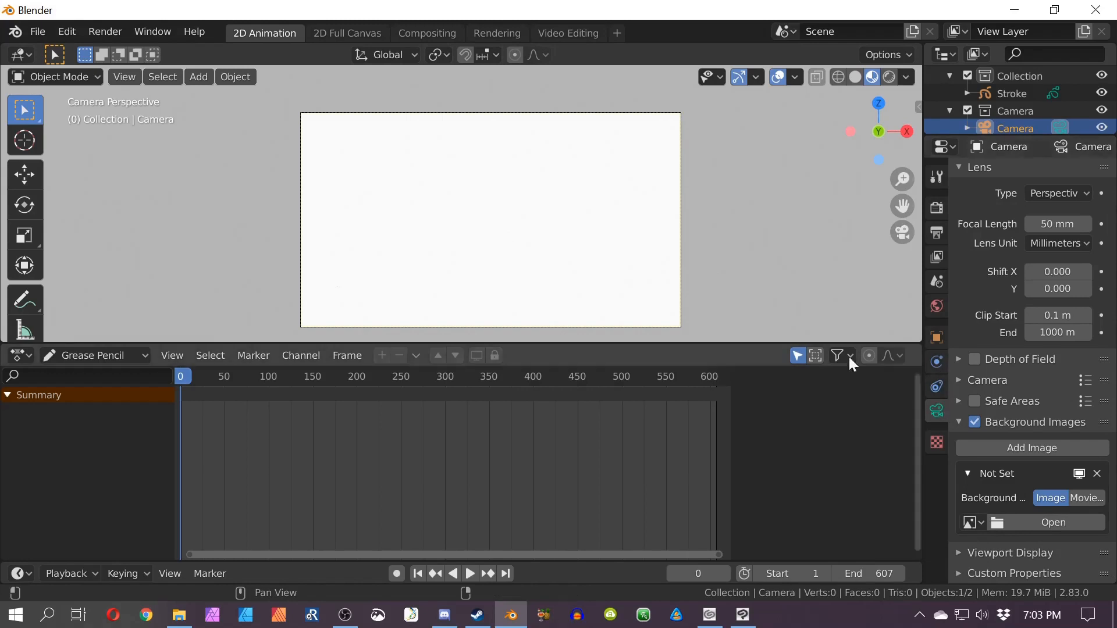
Step: Search the add-ons for "image" to check that Import Images as Planes is enabled, and save the preferences
left_click(62, 33)
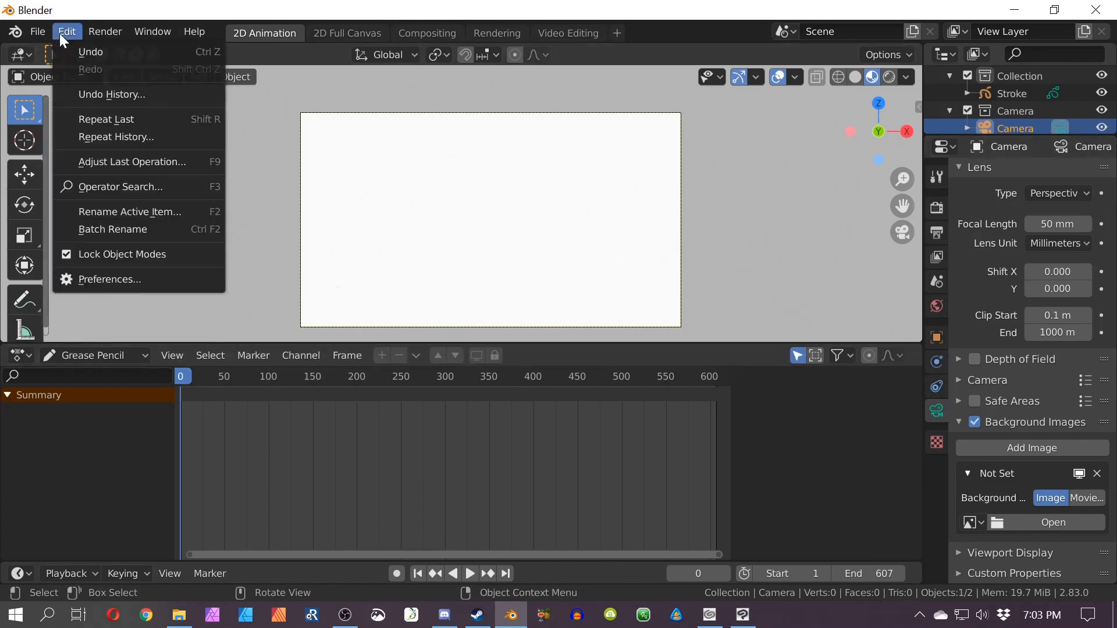
left_click(95, 275)
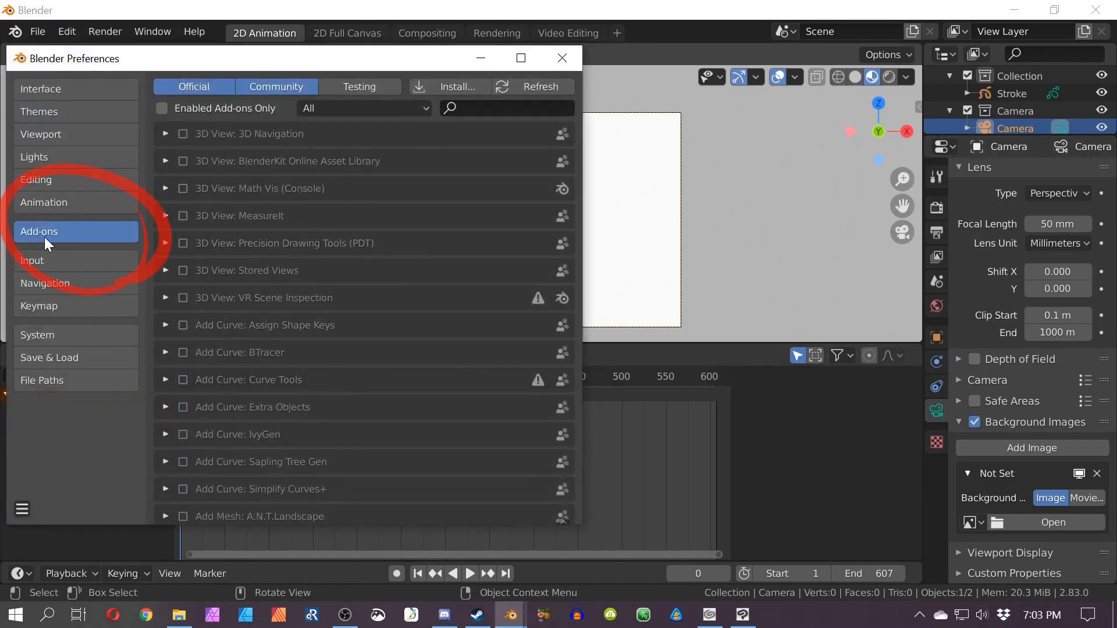
left_click(472, 109)
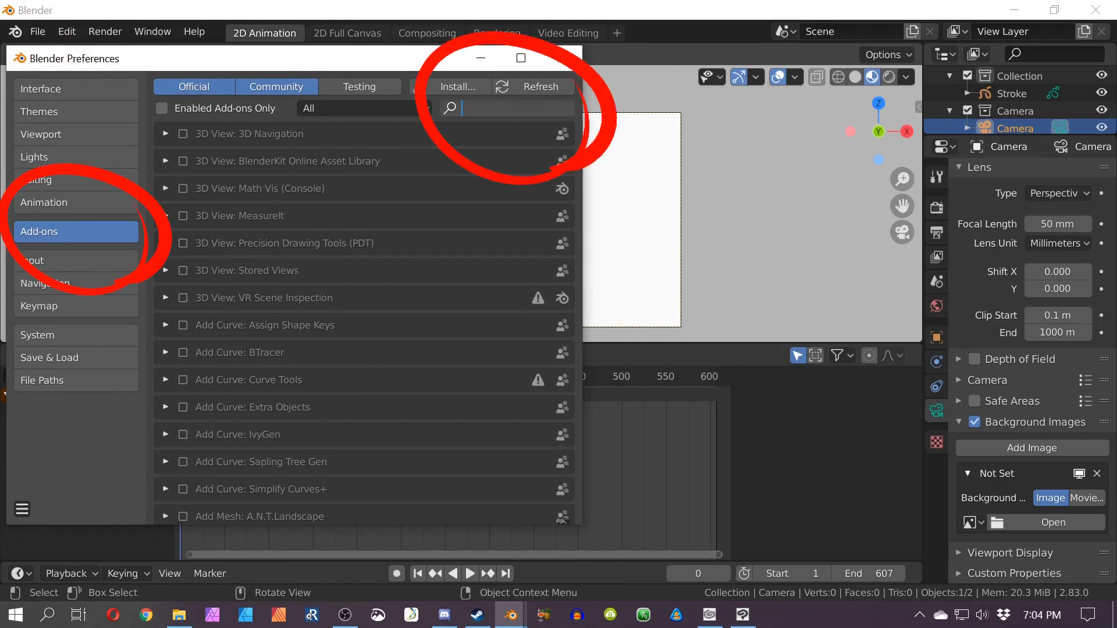
type("image")
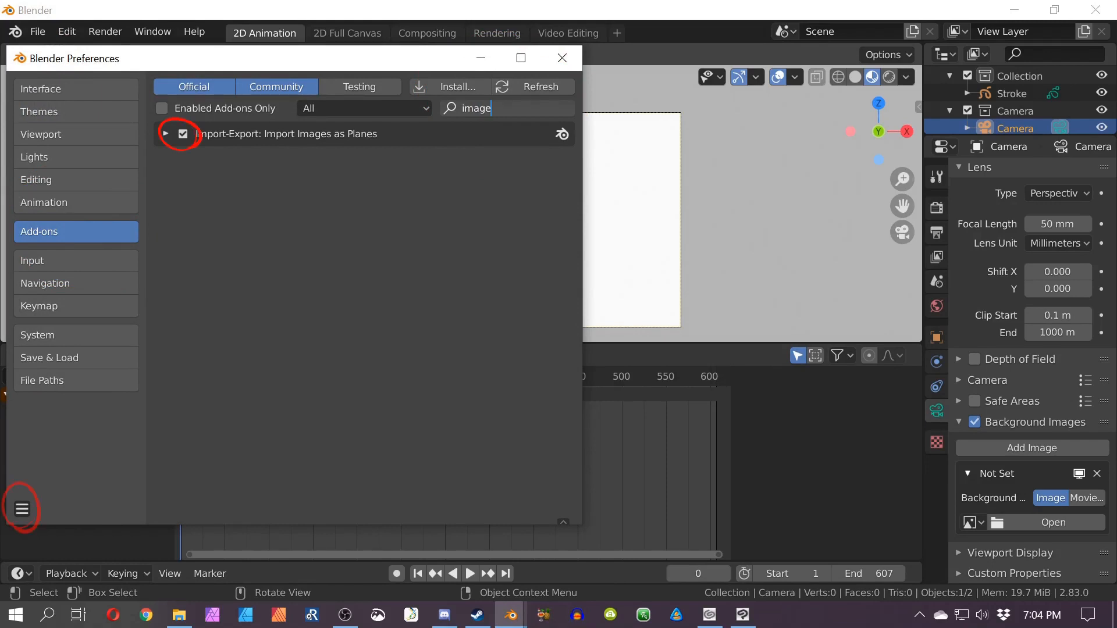
key("Return")
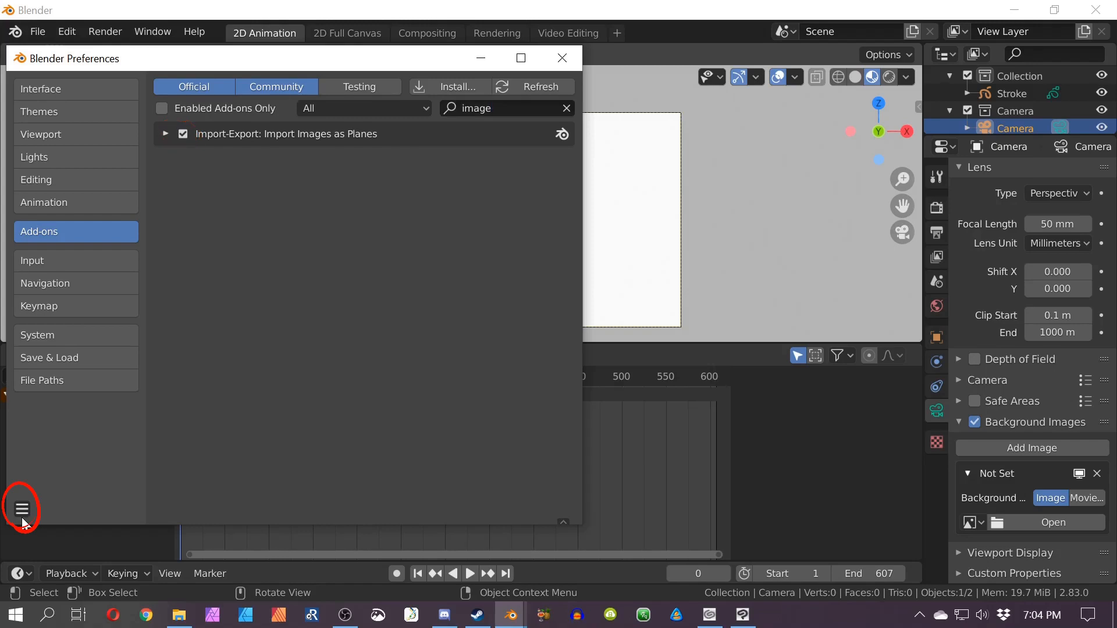
left_click(22, 510)
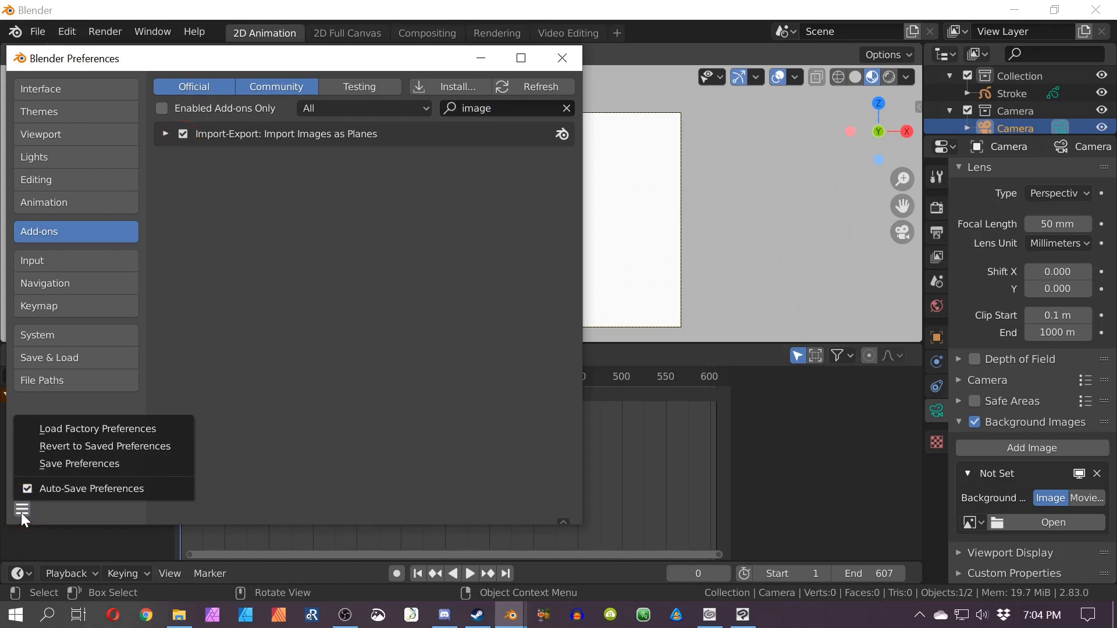
left_click(51, 465)
left_click(563, 58)
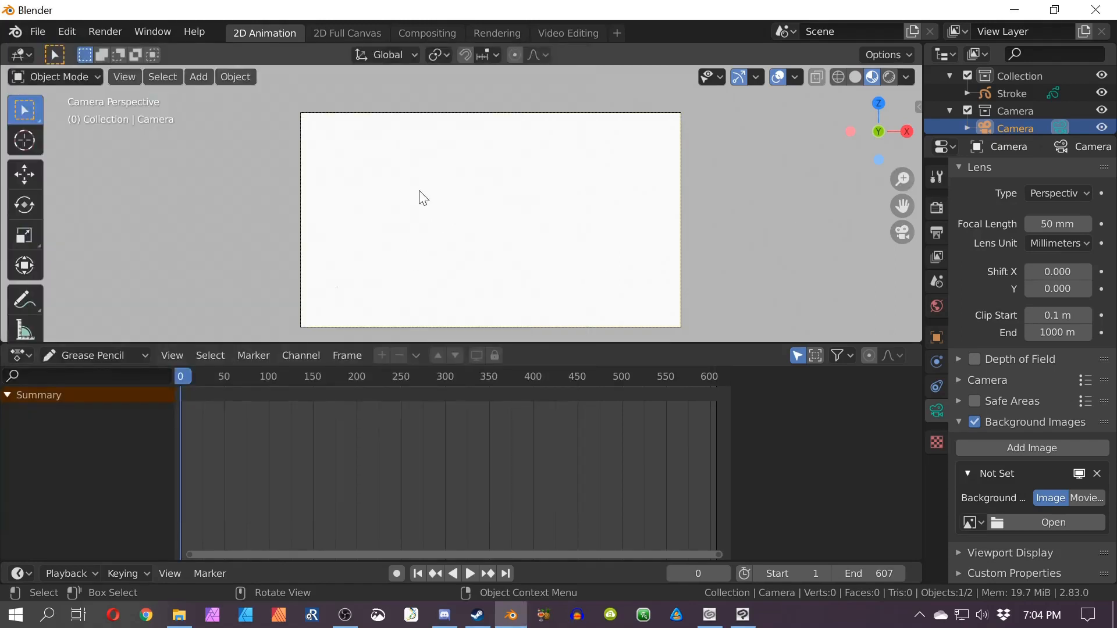
left_click(38, 31)
mouse_move(183, 269)
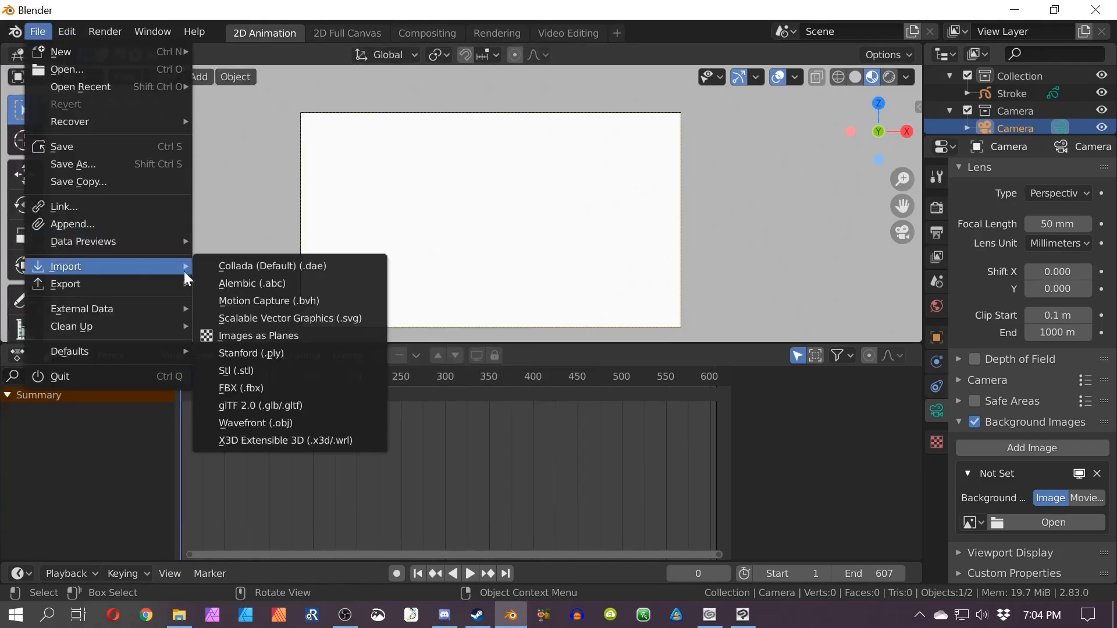
left_click(282, 334)
Step: Add Animation Reference.mp4 from the Finished folder in Videos to the scene using Images as Planes
key("shift+a")
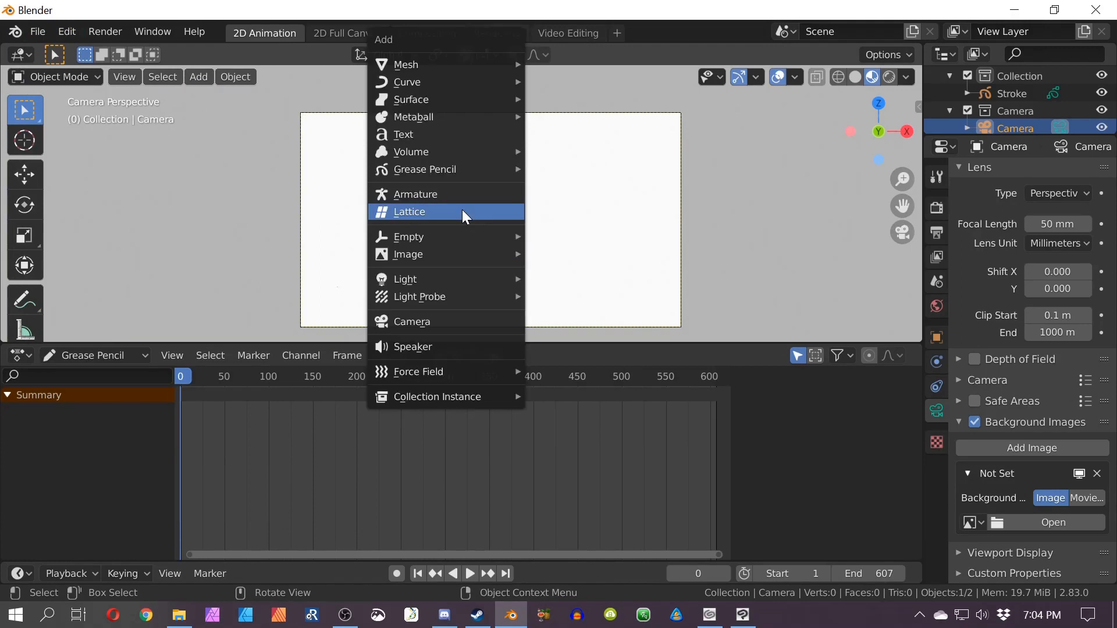
mouse_move(465, 255)
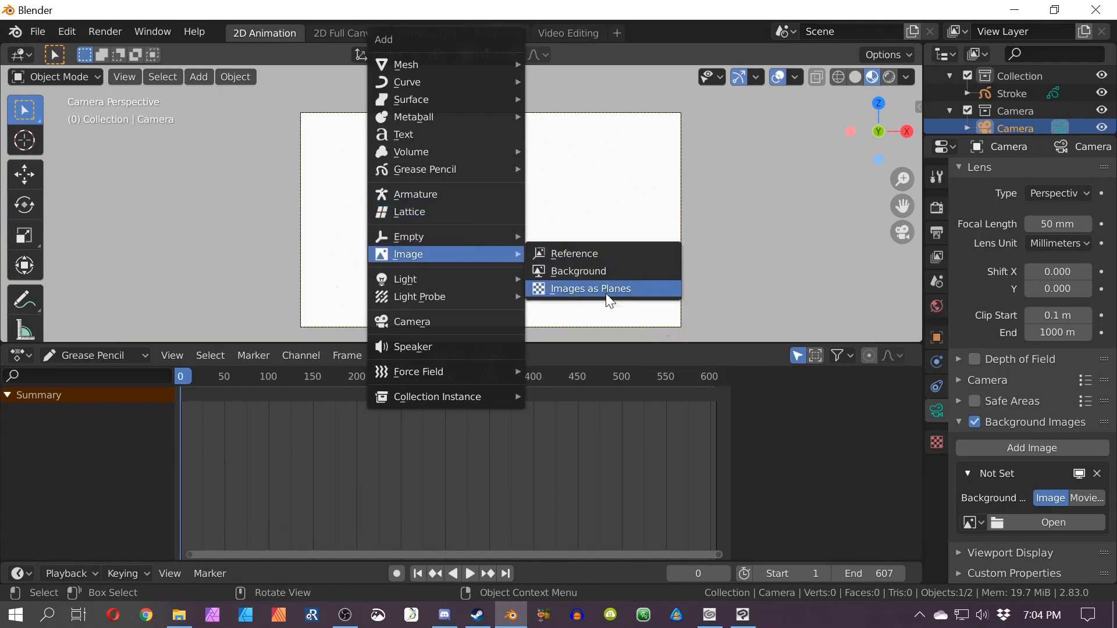
left_click(606, 293)
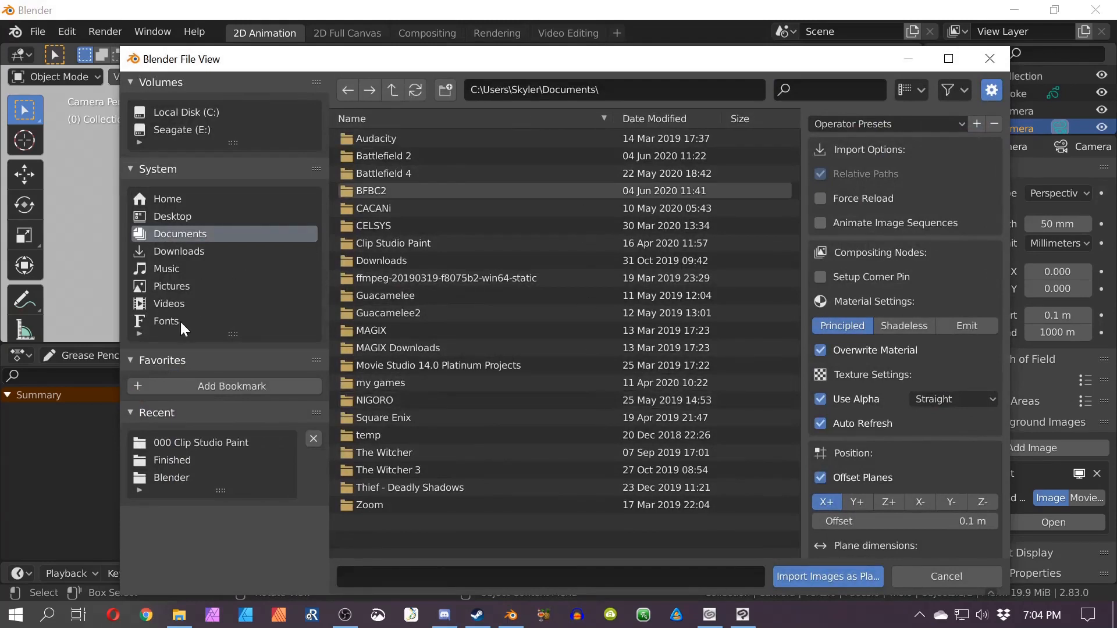
left_click_drag(217, 64, 219, 45)
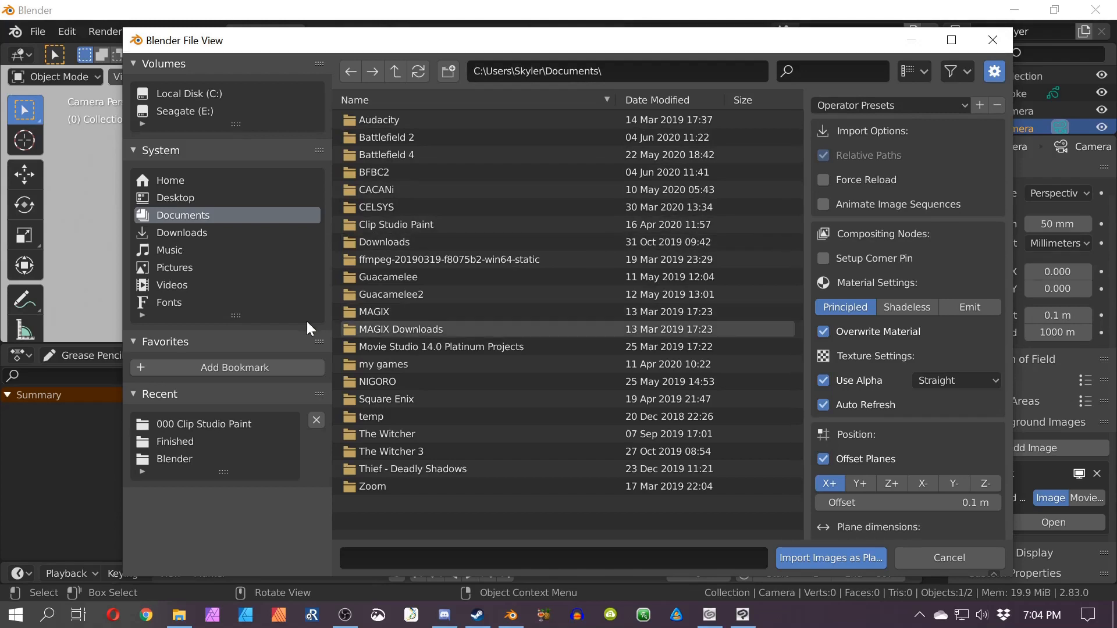
left_click(163, 283)
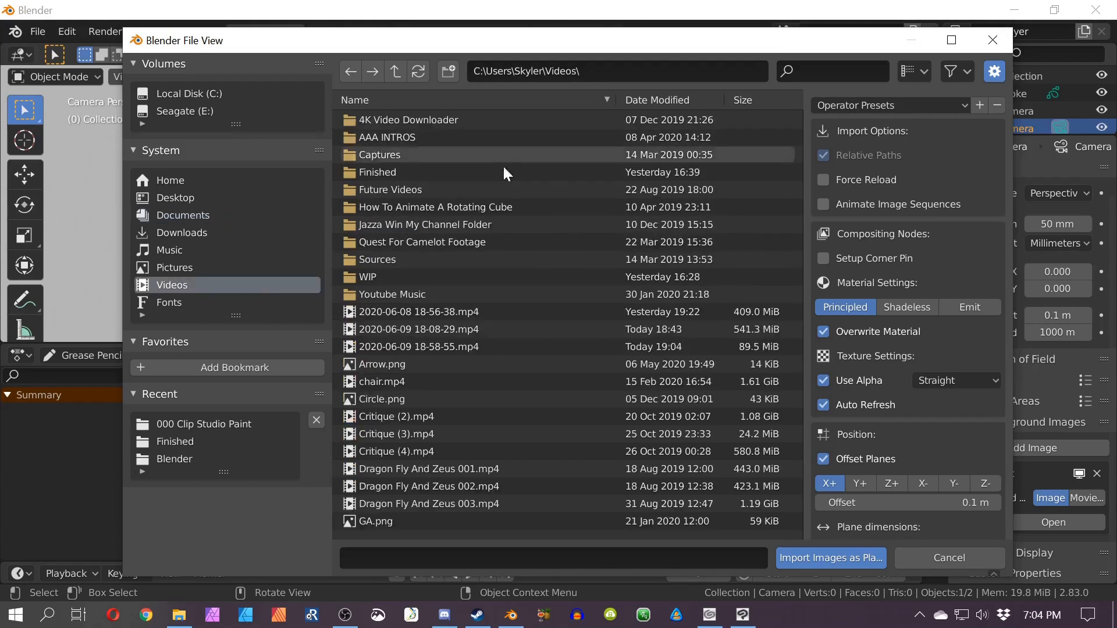
double_click(399, 173)
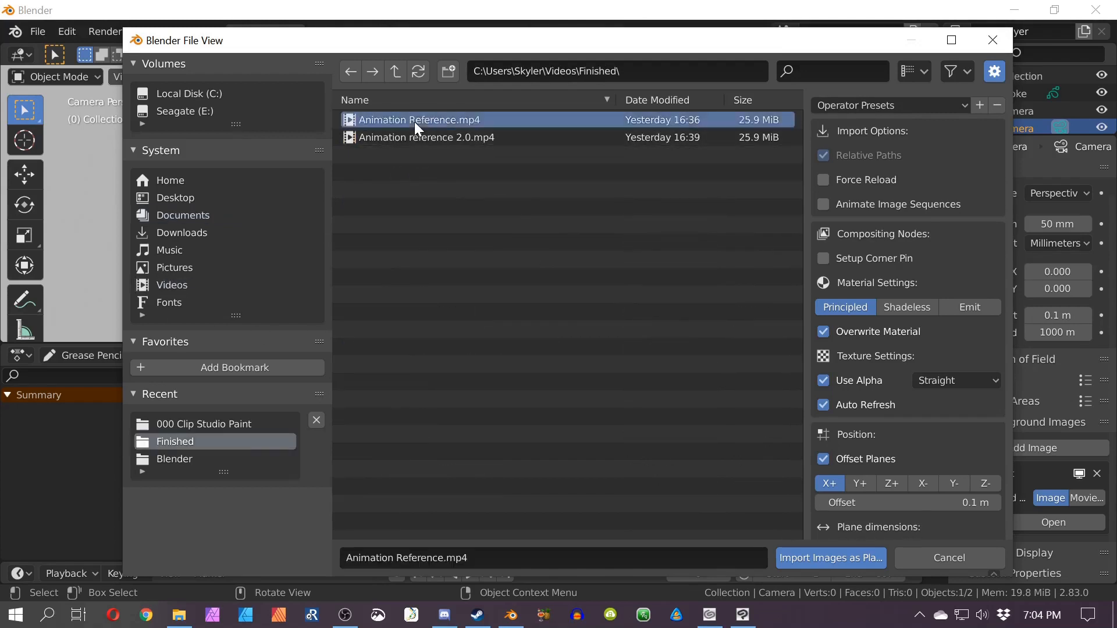
double_click(414, 121)
Step: Rename the imported video plane object to Video Reference
double_click(1032, 94)
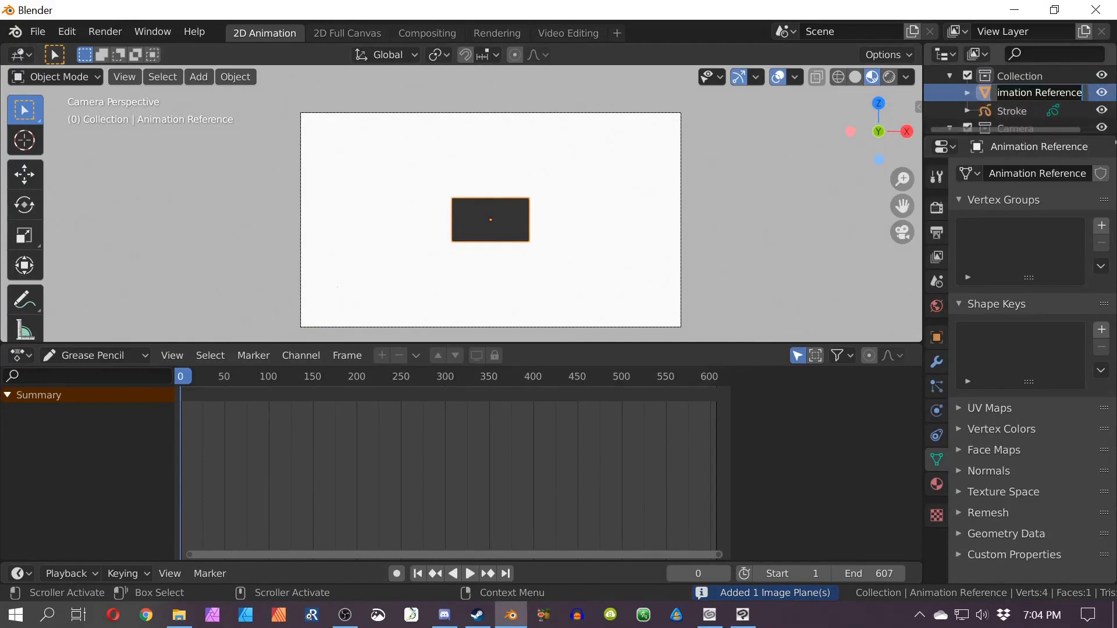
type("Video")
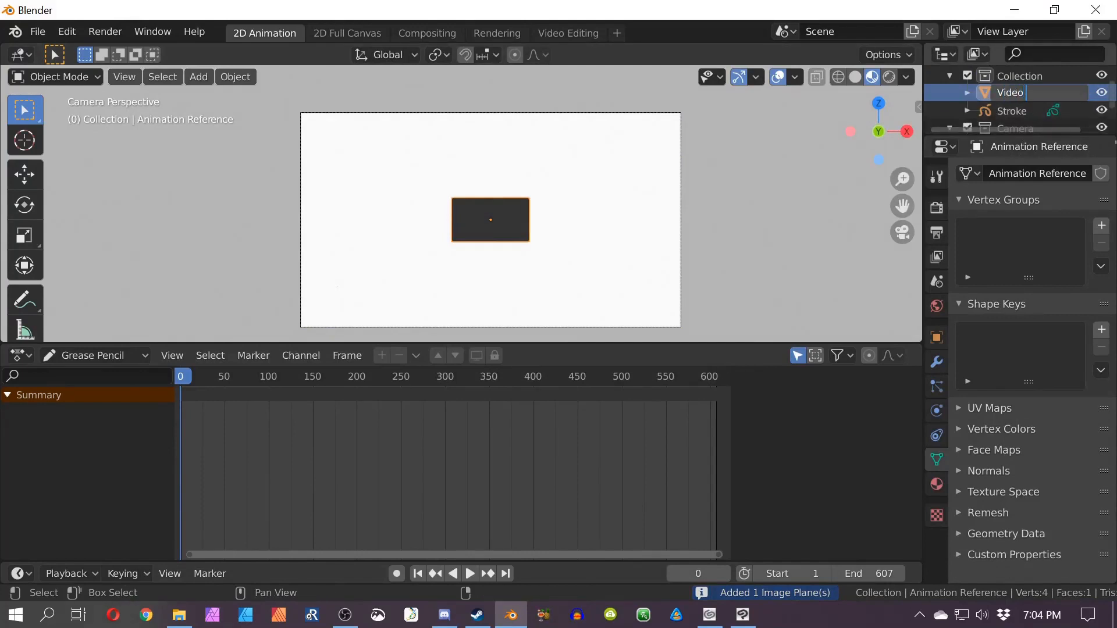
type(" Reference")
key("Return")
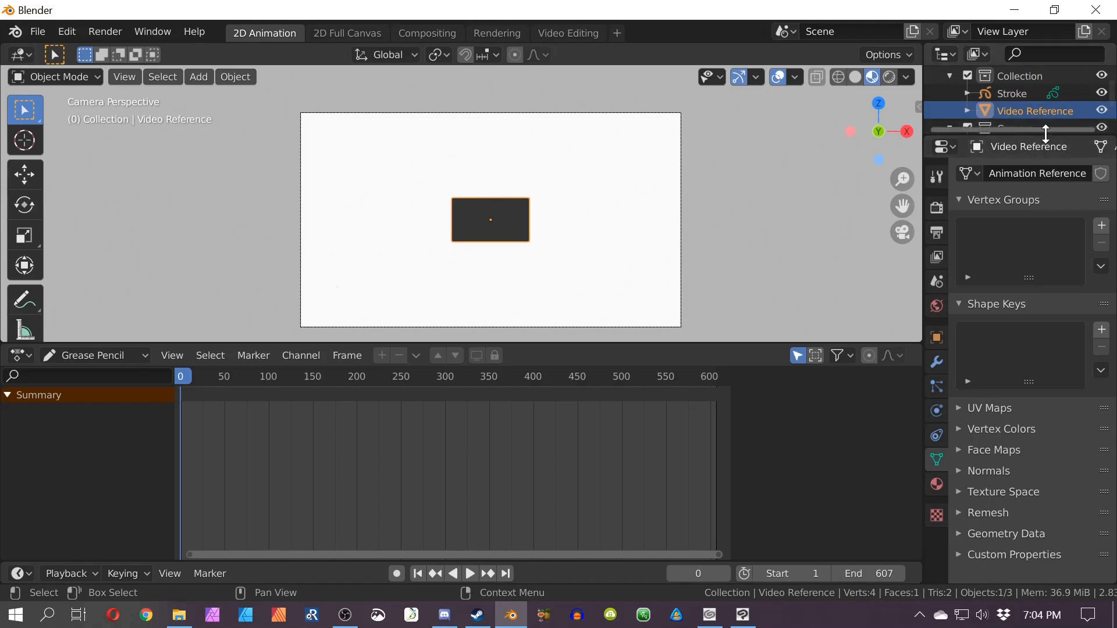
Step: Scale the video reference plane up to nearly the camera frame's size and move it just above the frame
left_click_drag(1047, 134, 1047, 277)
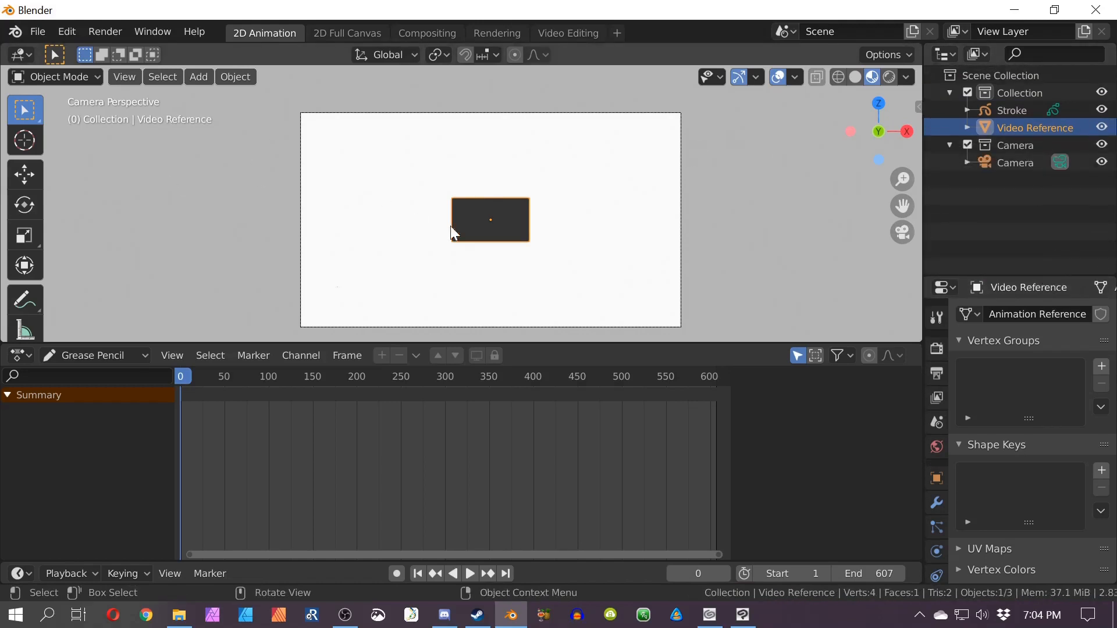
key("s")
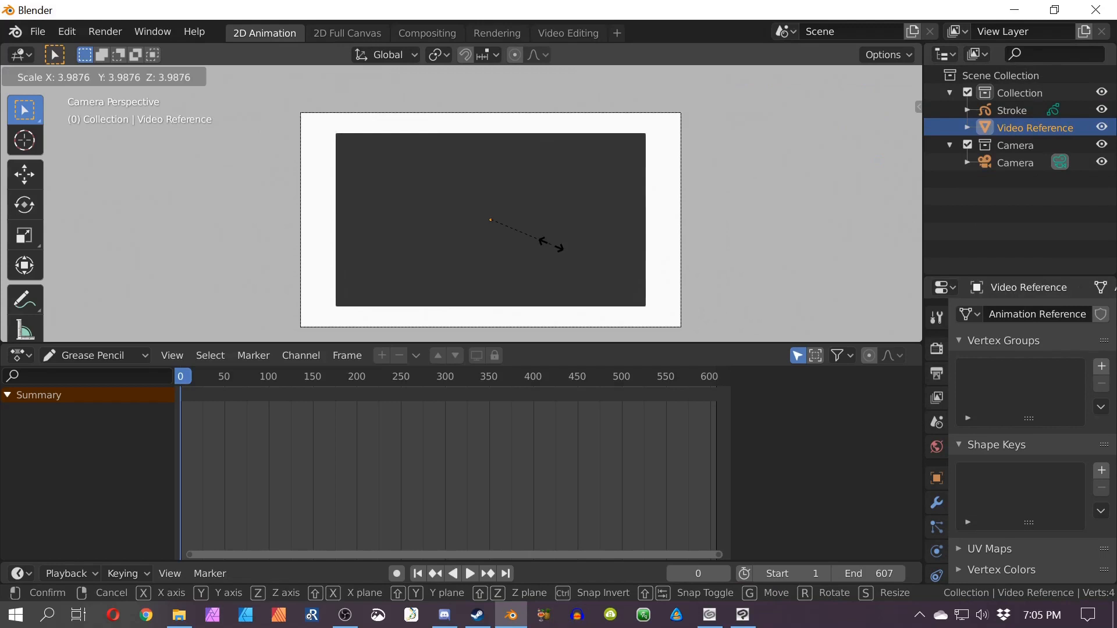
left_click(558, 244)
key("g")
left_click(561, 310)
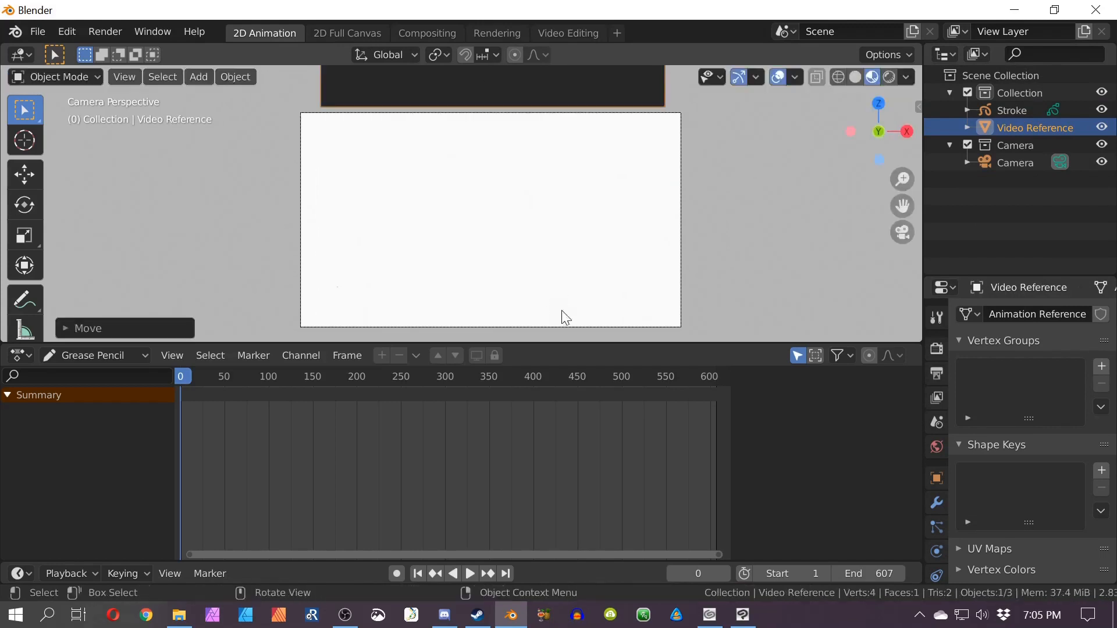
scroll(566, 250, "down", 3)
middle_click_drag(524, 242, 558, 229, "shift")
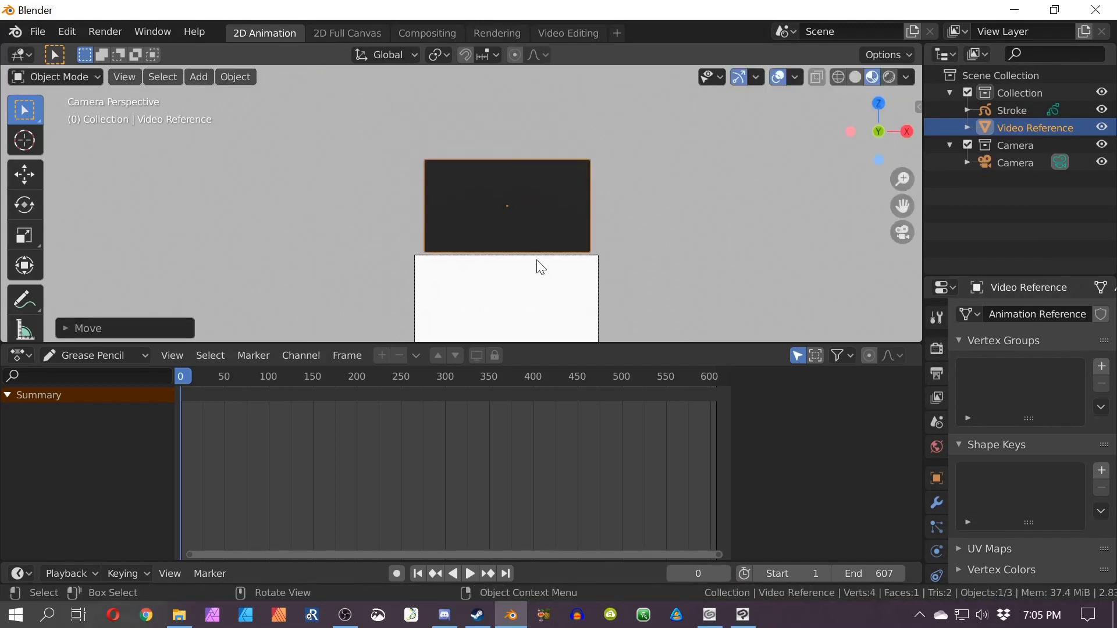
Step: Play the animation and examine the reference video on its plane from an angled perspective view
key("space")
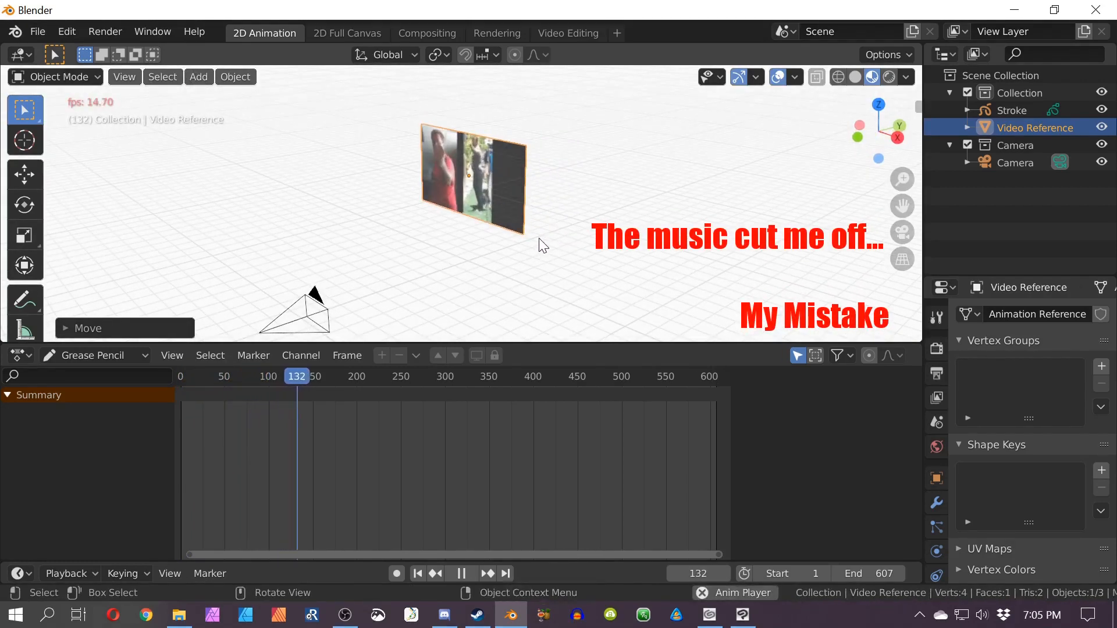
scroll(535, 241, "up", 5)
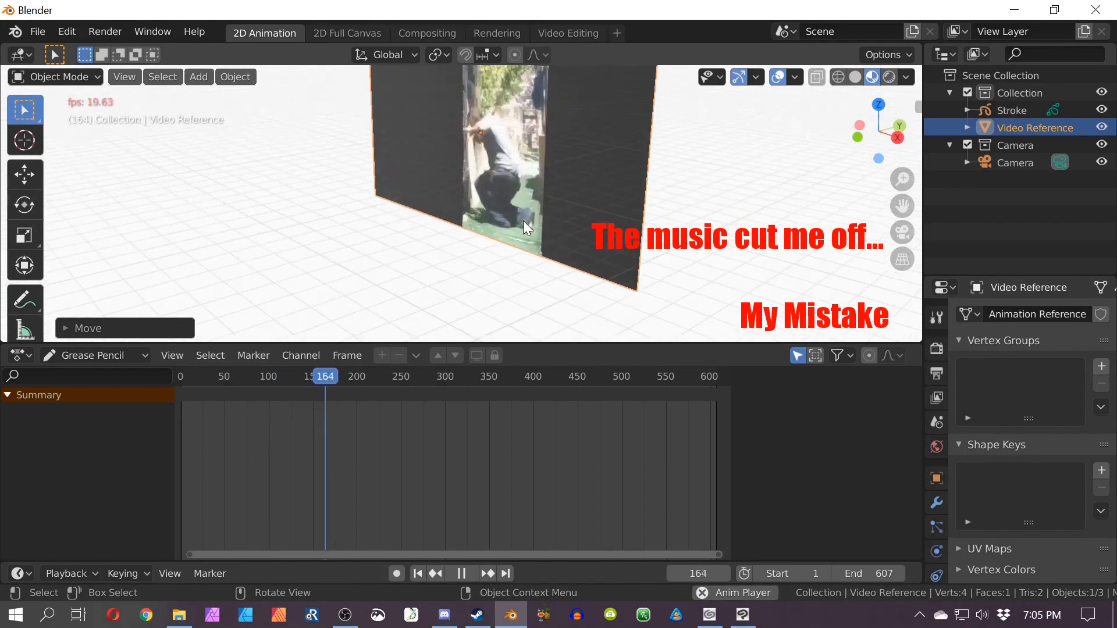
scroll(523, 244, "up", 3)
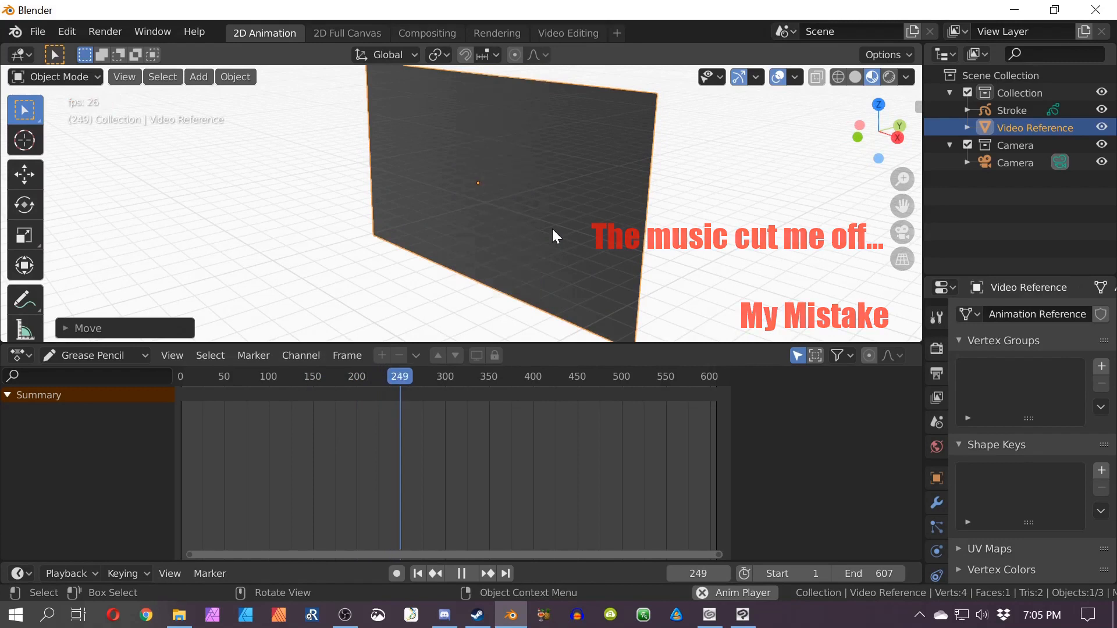
key("space")
middle_click_drag(553, 278, 644, 240)
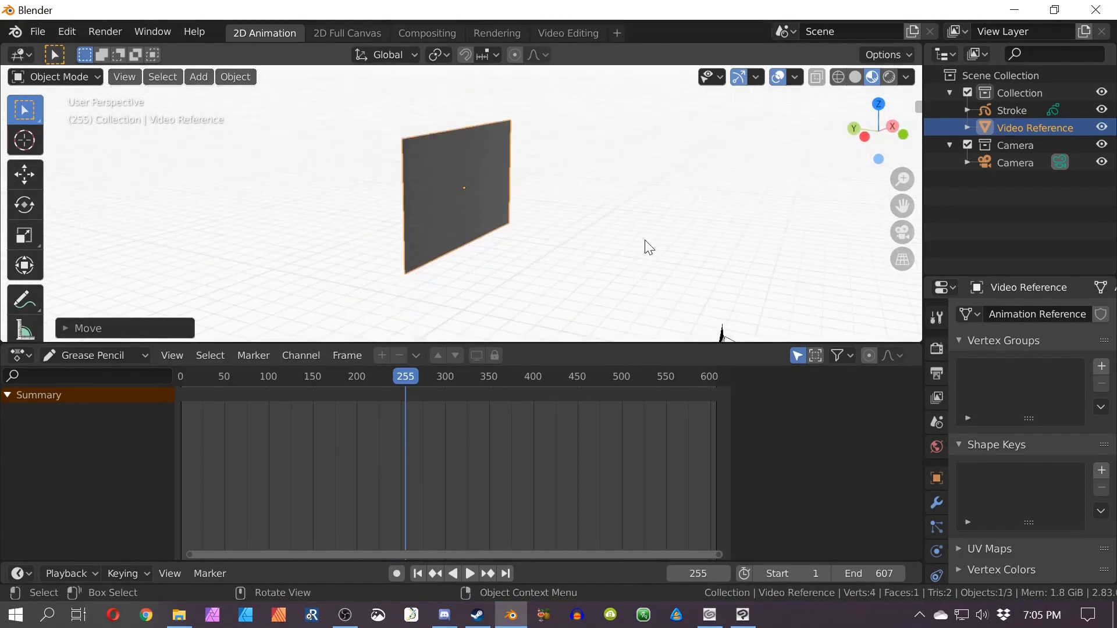
Step: Return to the camera view and move the video reference plane back down inside the camera frame
key("KP_0")
key("g")
left_click(534, 291)
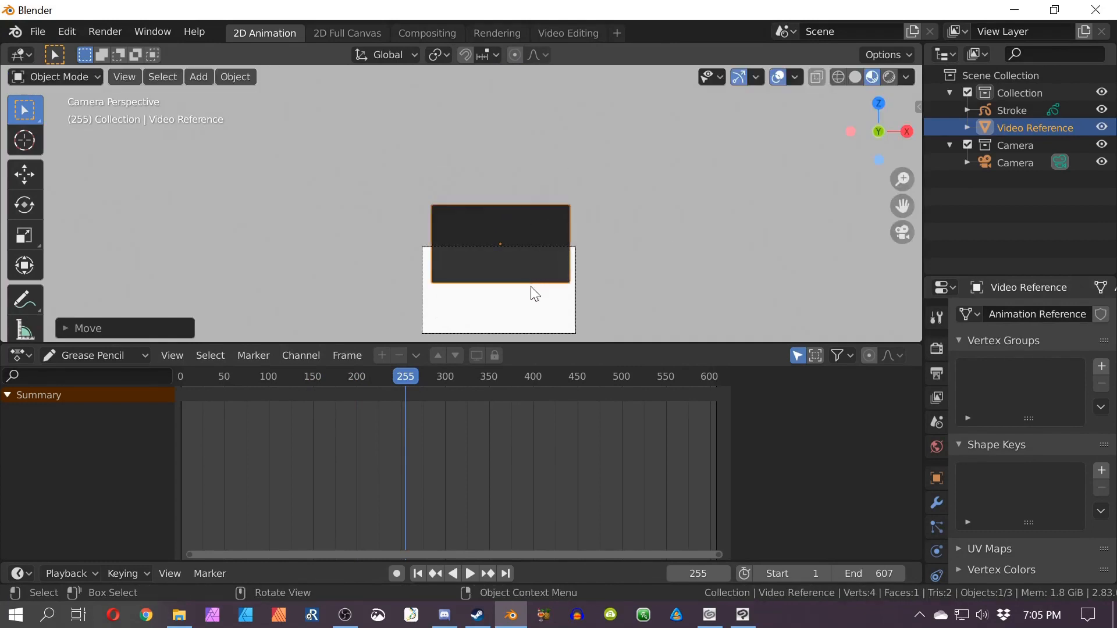
key("g")
left_click(531, 307)
scroll(559, 302, "up", 3)
scroll(559, 302, "down", 2)
middle_click_drag(566, 276, 570, 229, "shift")
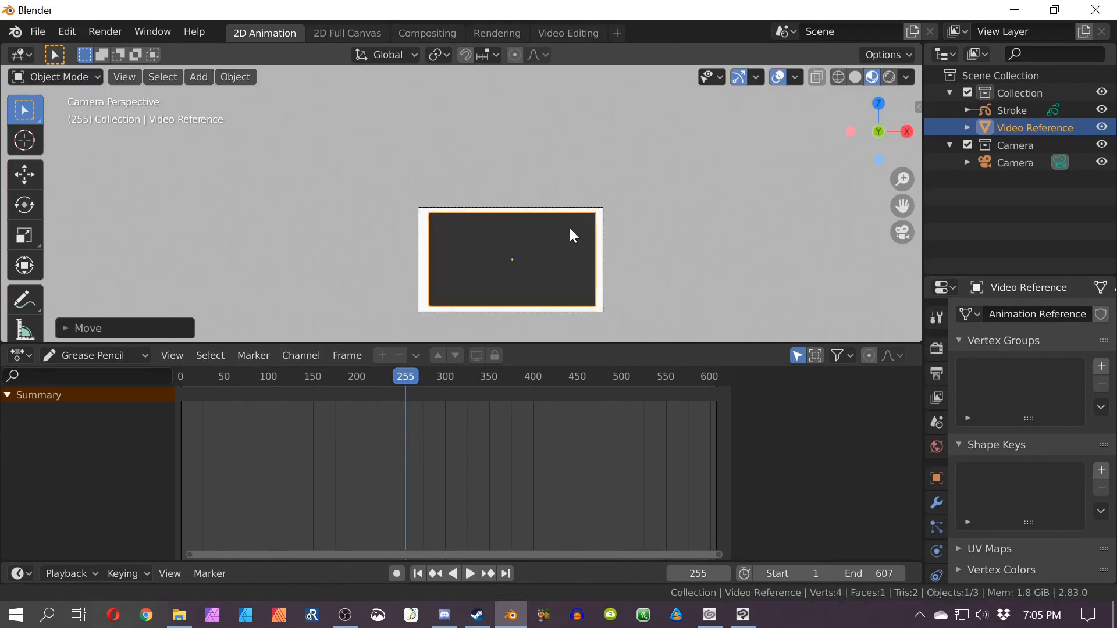
Step: Play and scrub through the reference video, stopping at frame 169 to examine the actor's crouching pose
scroll(582, 249, "up", 3)
key("space")
left_click_drag(404, 375, 257, 378)
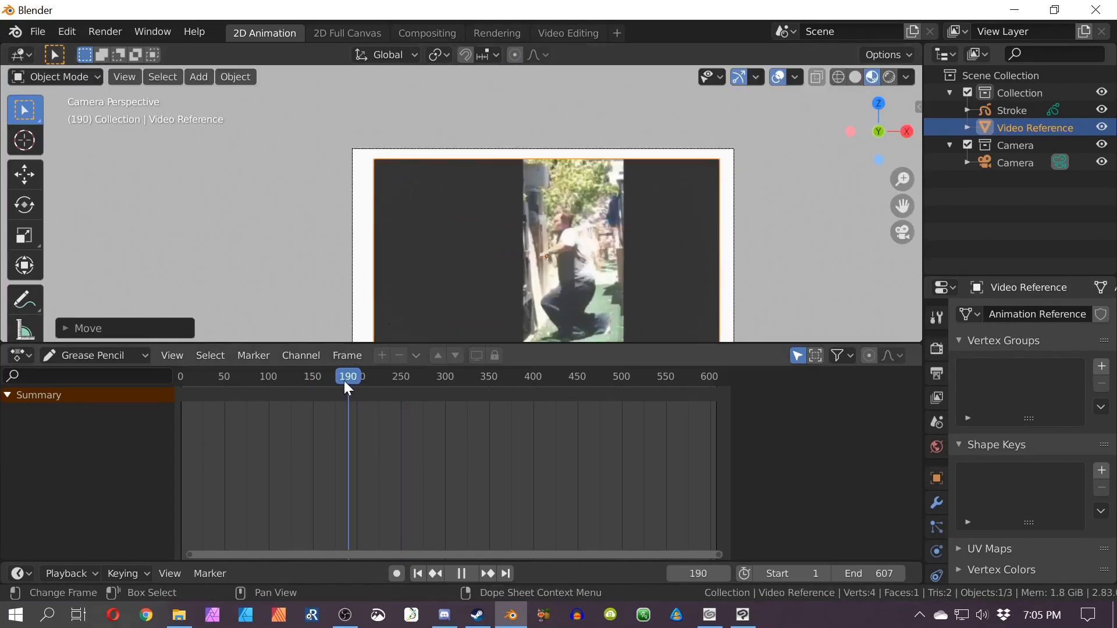
key("space")
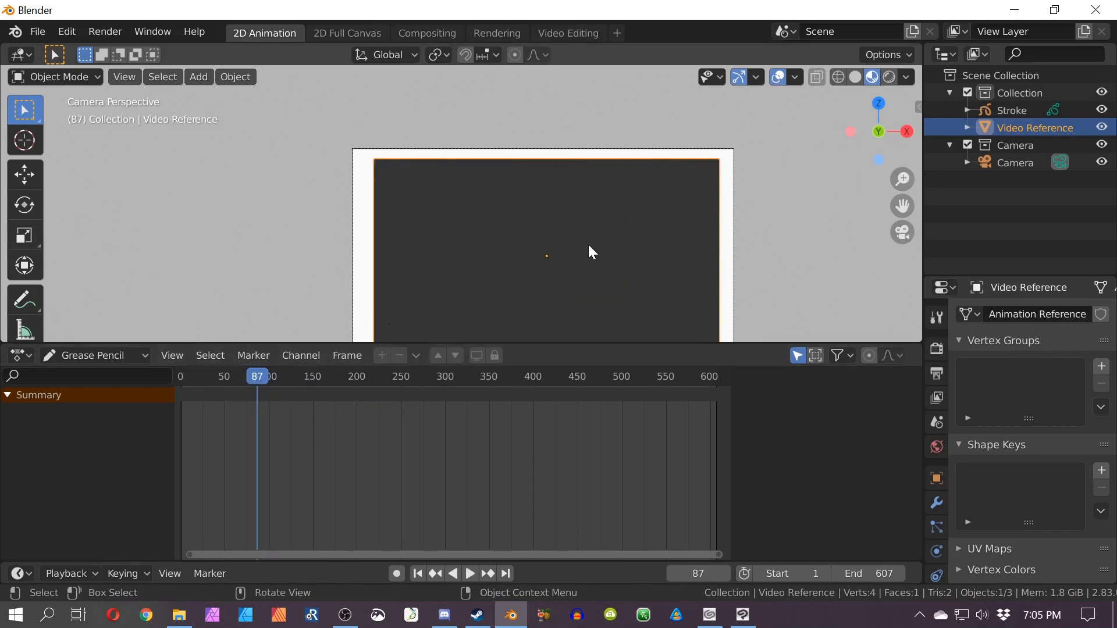
scroll(588, 243, "up", 3)
key("space")
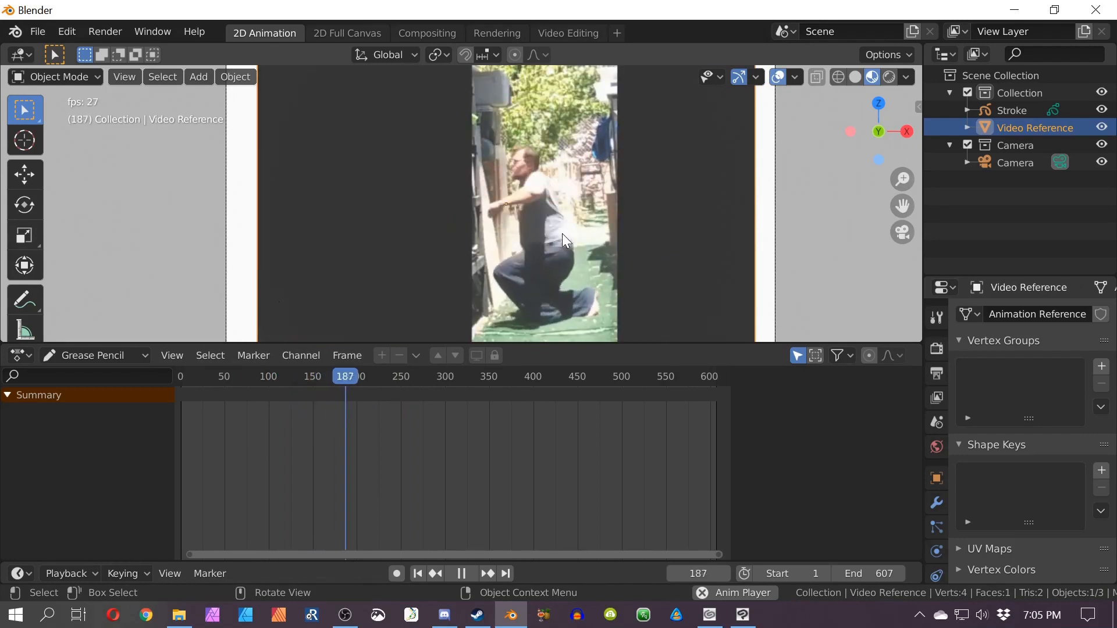
key("space")
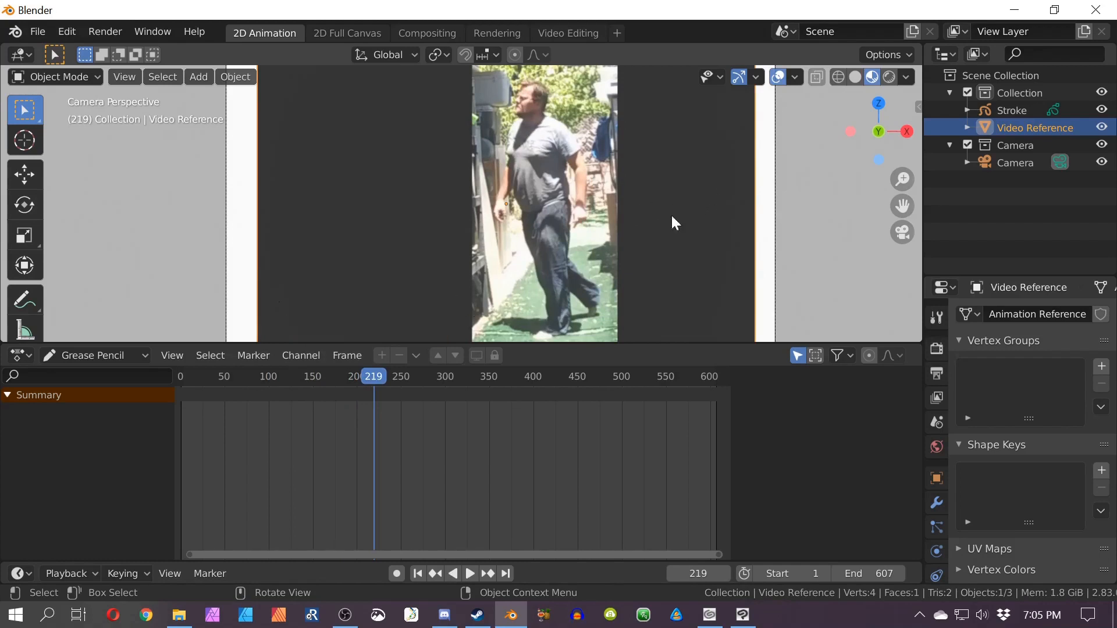
left_click(330, 378)
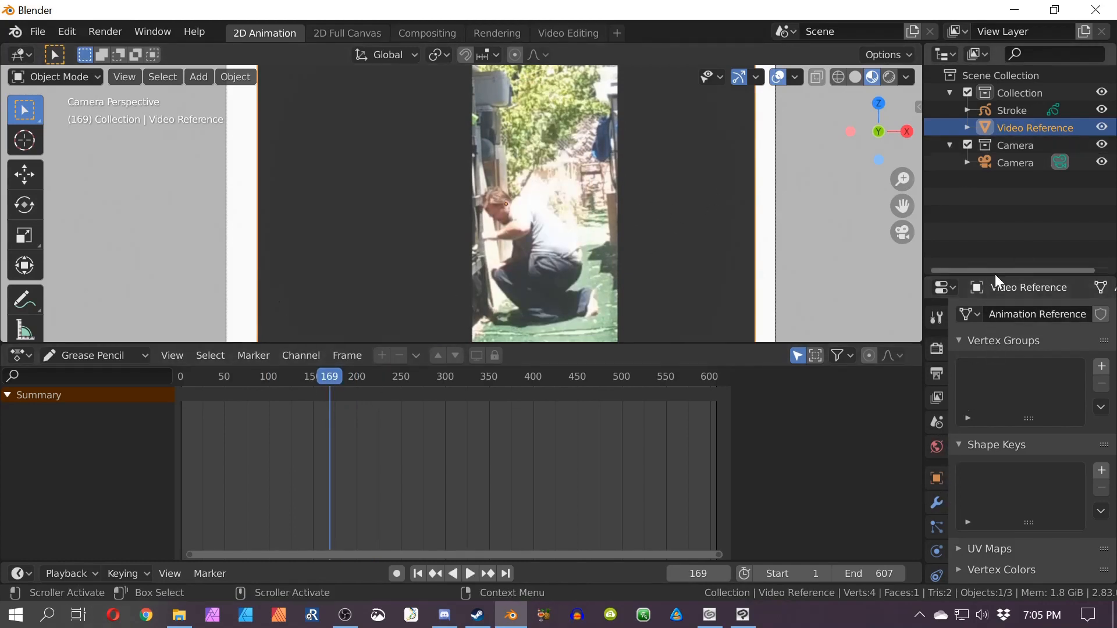
Step: Set the scene's output frame rate to 30 fps
left_click_drag(996, 276, 996, 191)
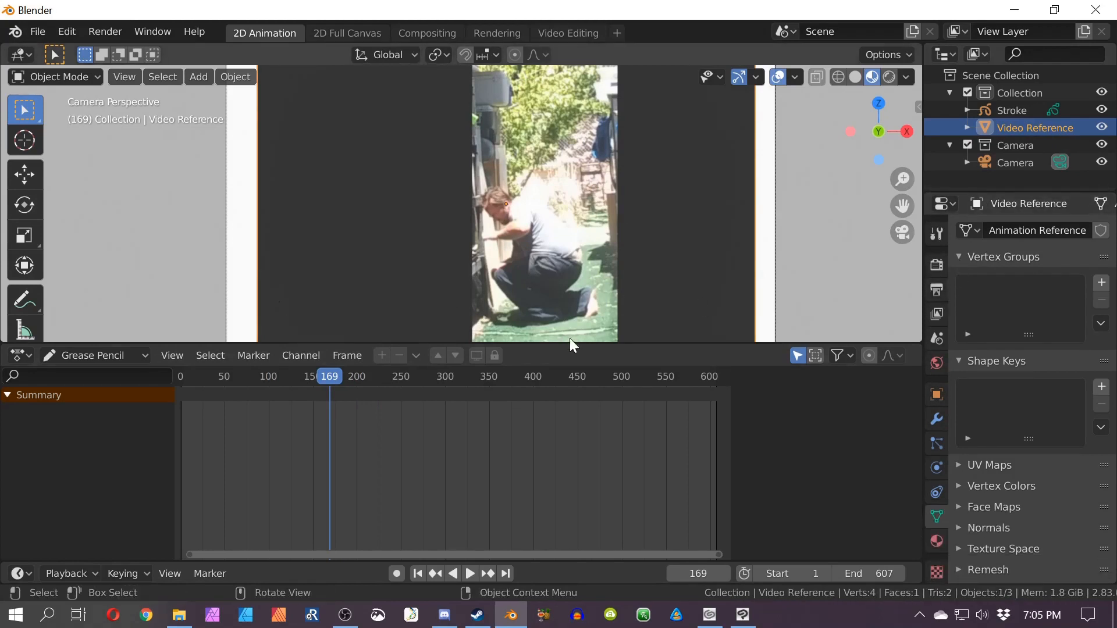
left_click(644, 616)
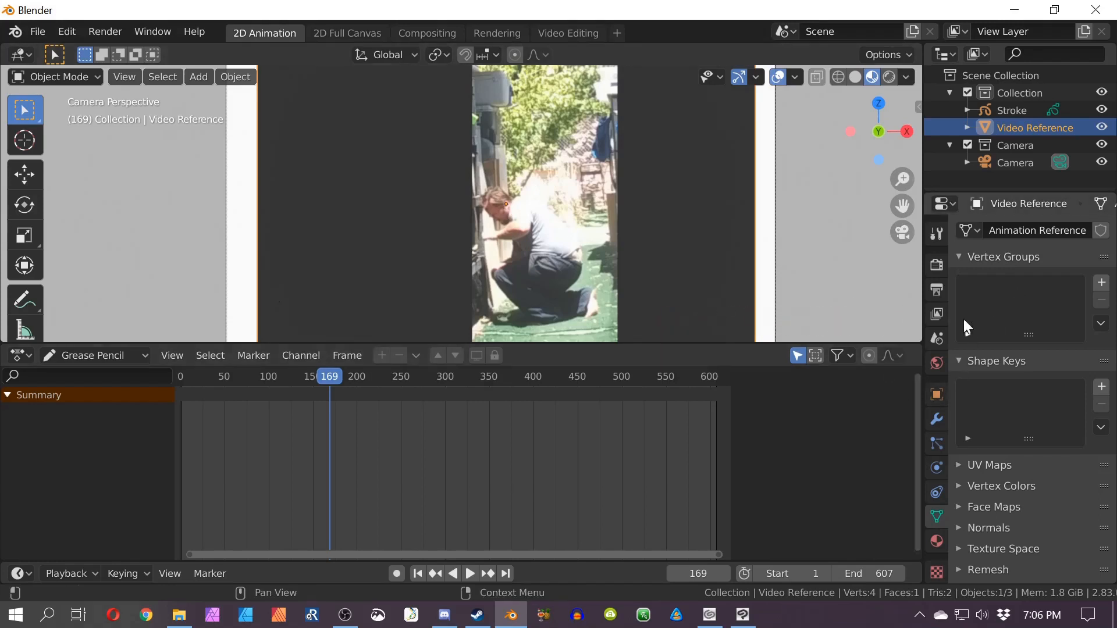
left_click(936, 296)
left_click(1053, 444)
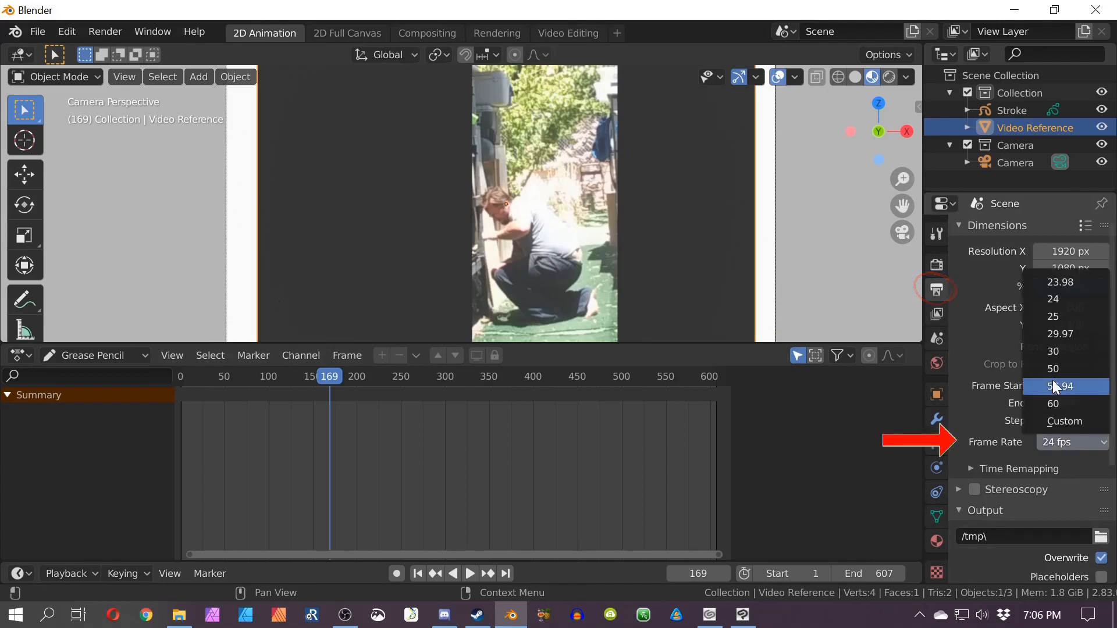
left_click(1070, 352)
left_click(1068, 443)
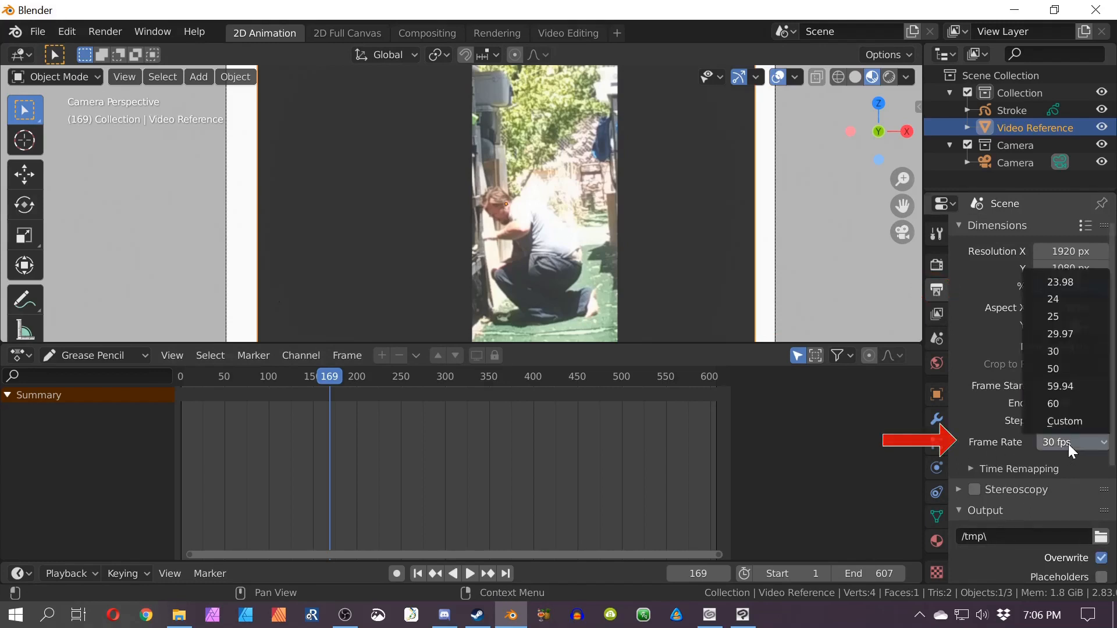
left_click(1048, 356)
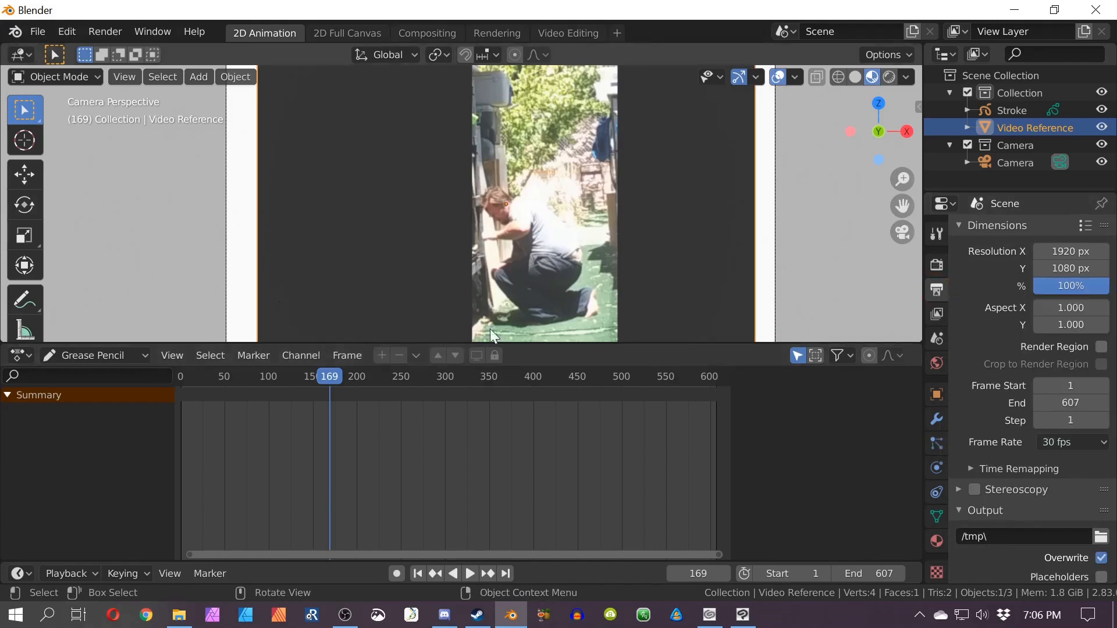
Step: Rewind to the beginning and play the reference video to check its timing at the new frame rate
left_click_drag(334, 376, 180, 377)
key("space")
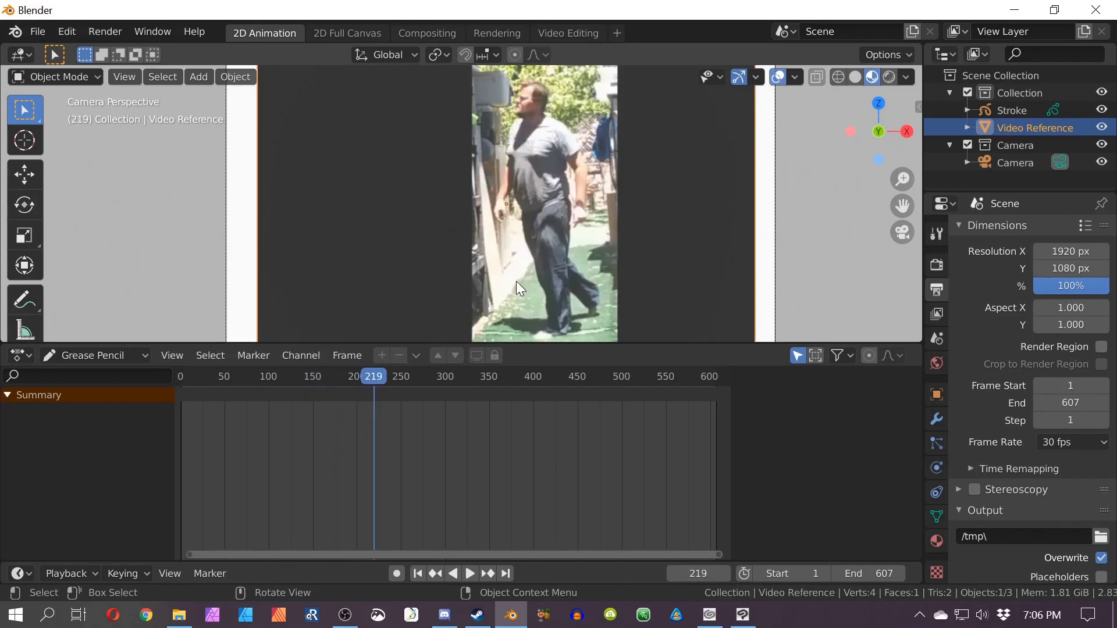
left_click_drag(390, 380, 184, 382)
key("space")
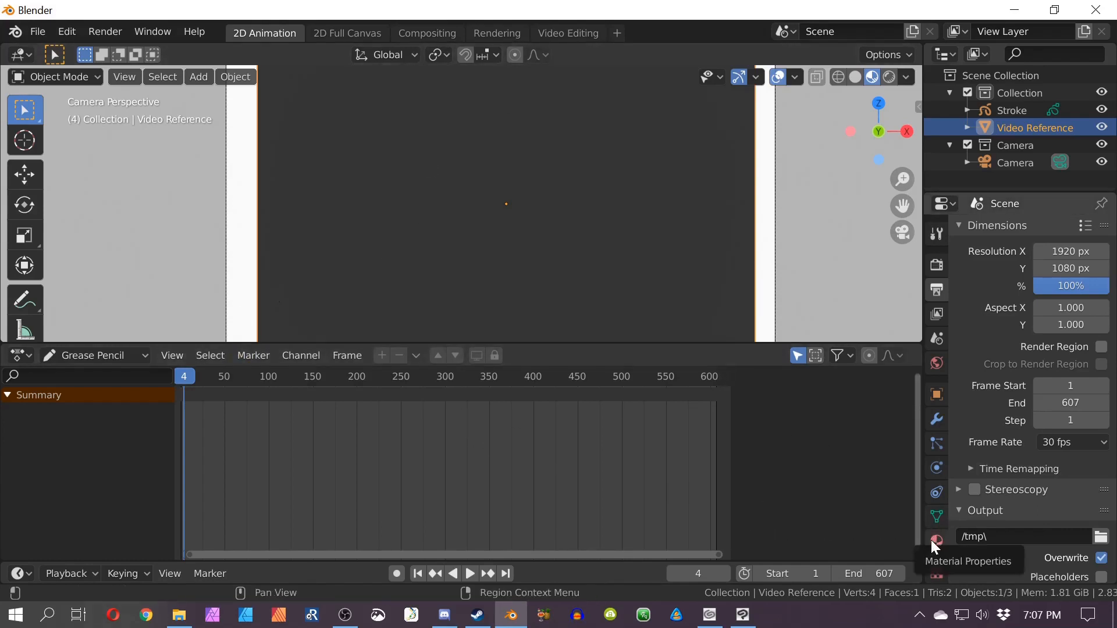
Step: Go to frame 135 and move the video reference plane just above the camera frame
mouse_move(314, 386)
left_mouse_down()
mouse_move(345, 386)
mouse_move(248, 387)
mouse_move(387, 397)
mouse_move(299, 396)
left_mouse_up()
scroll(372, 190, "down", 2)
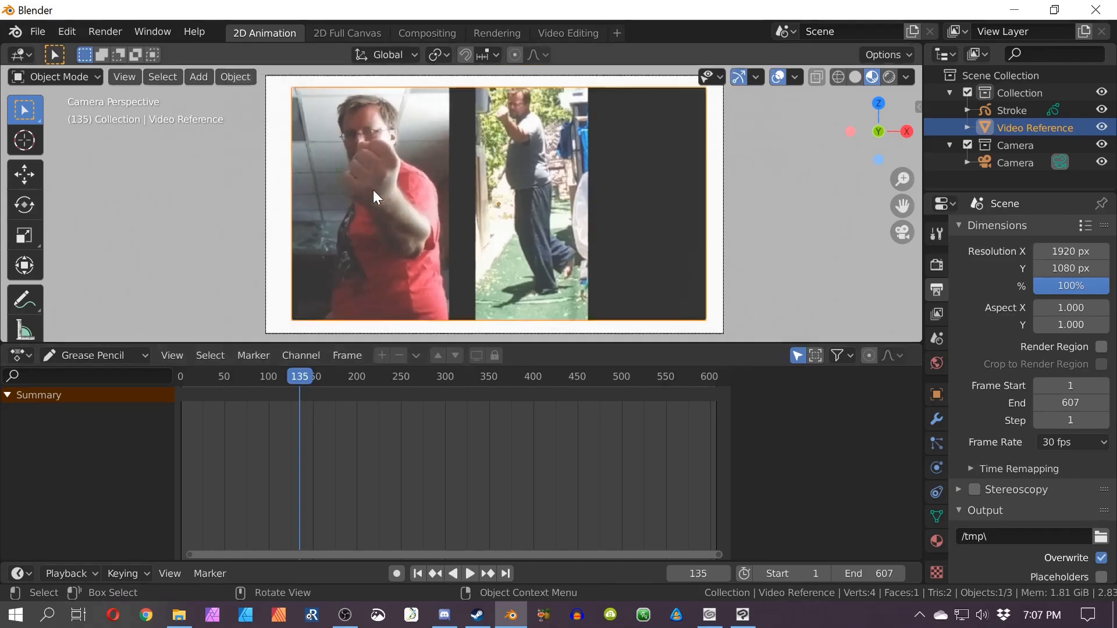
key("g")
left_click(443, 269)
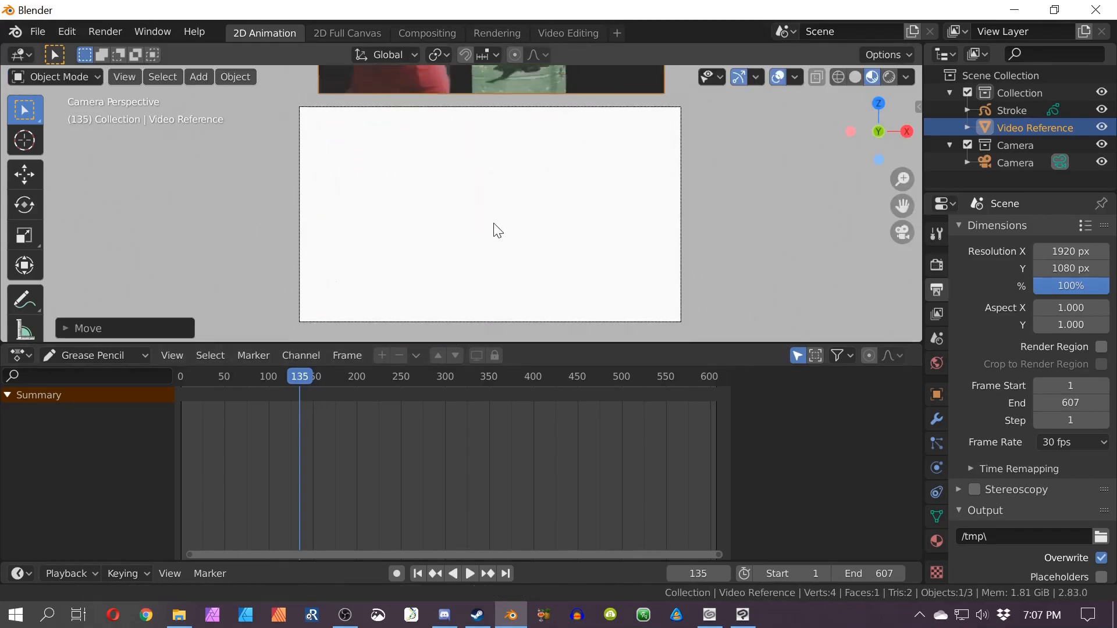
scroll(511, 237, "down", 3)
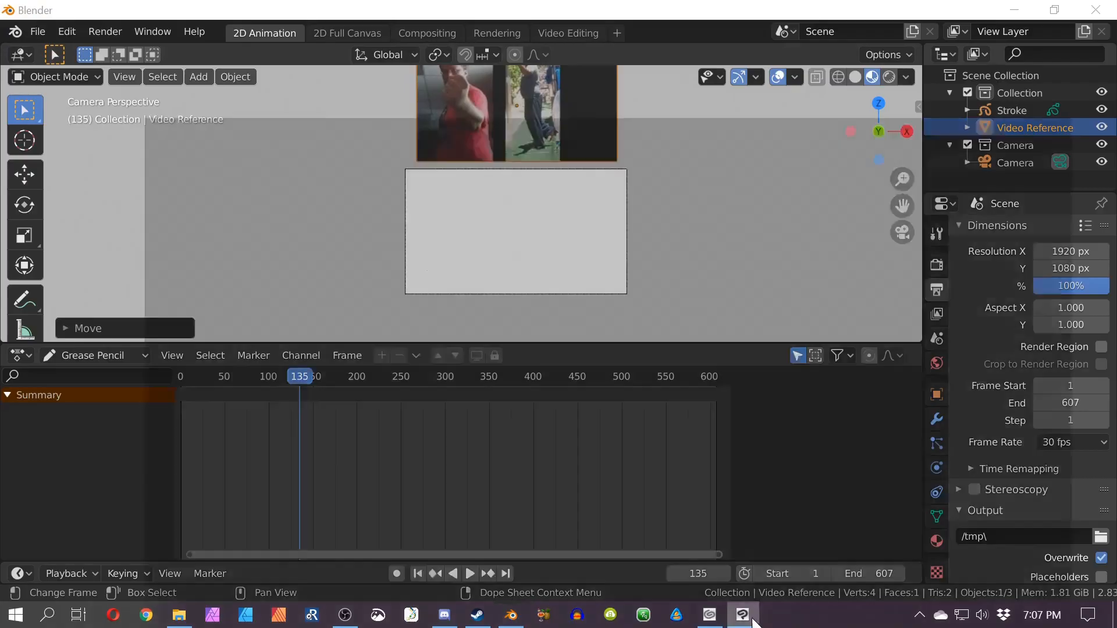
Step: Switch to Clip Studio Paint and create a new B4 comic canvas at 600 dpi
left_click(742, 614)
left_click(26, 32)
left_click(29, 31)
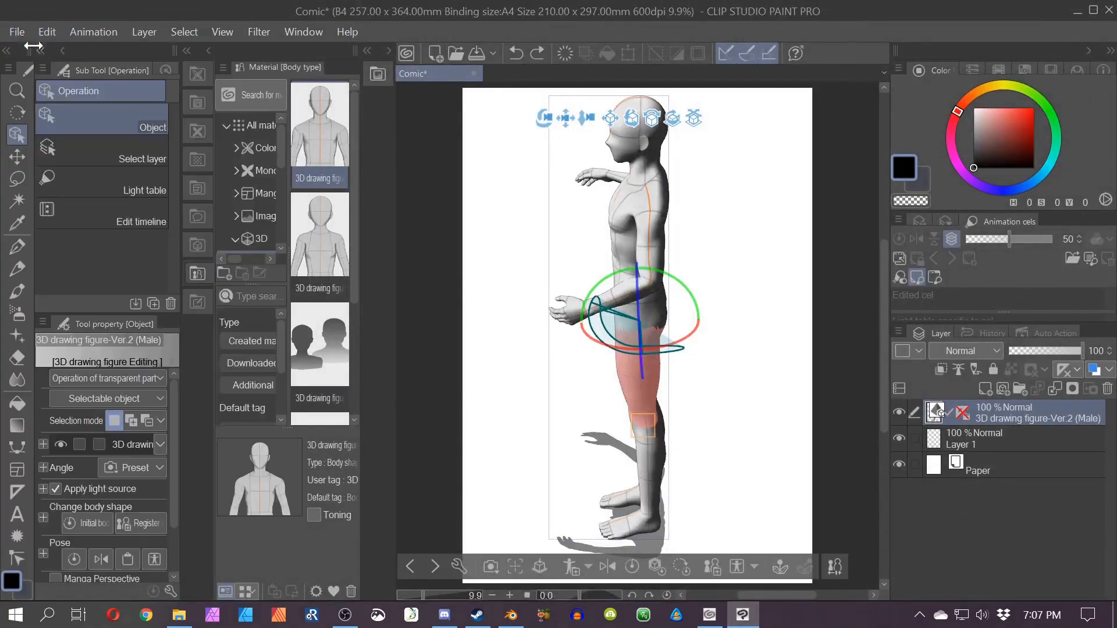
left_click(19, 31)
left_click(35, 52)
left_click(638, 103)
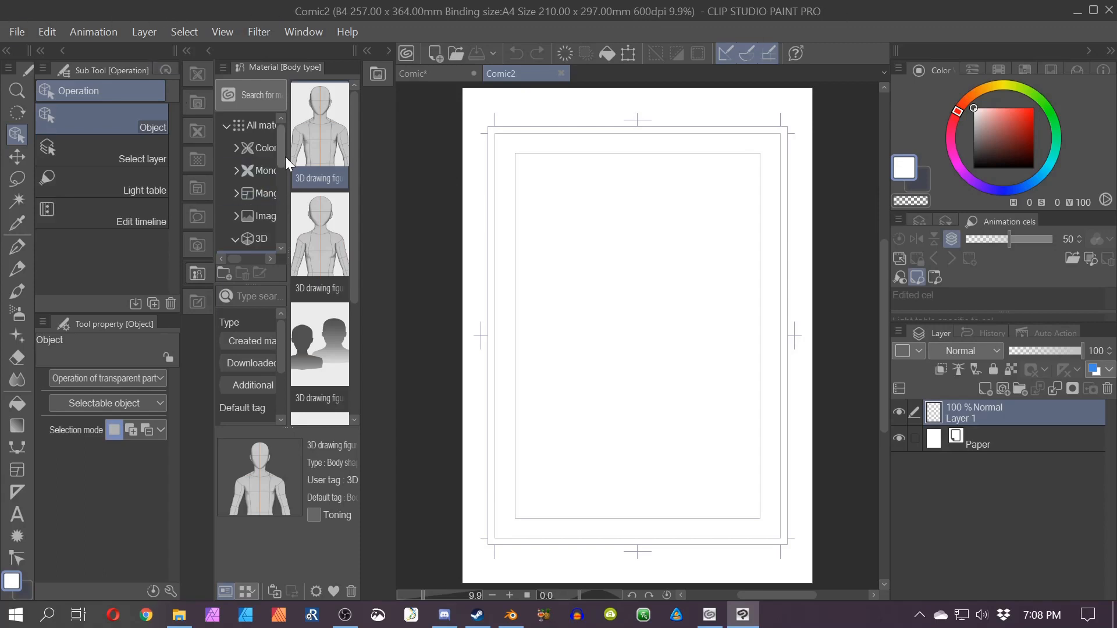
Step: Add the male 3D drawing figure to the canvas and pose its right arm raised sideways with the elbow bent upward
left_click_drag(312, 153, 584, 271)
left_click_drag(687, 366, 530, 319)
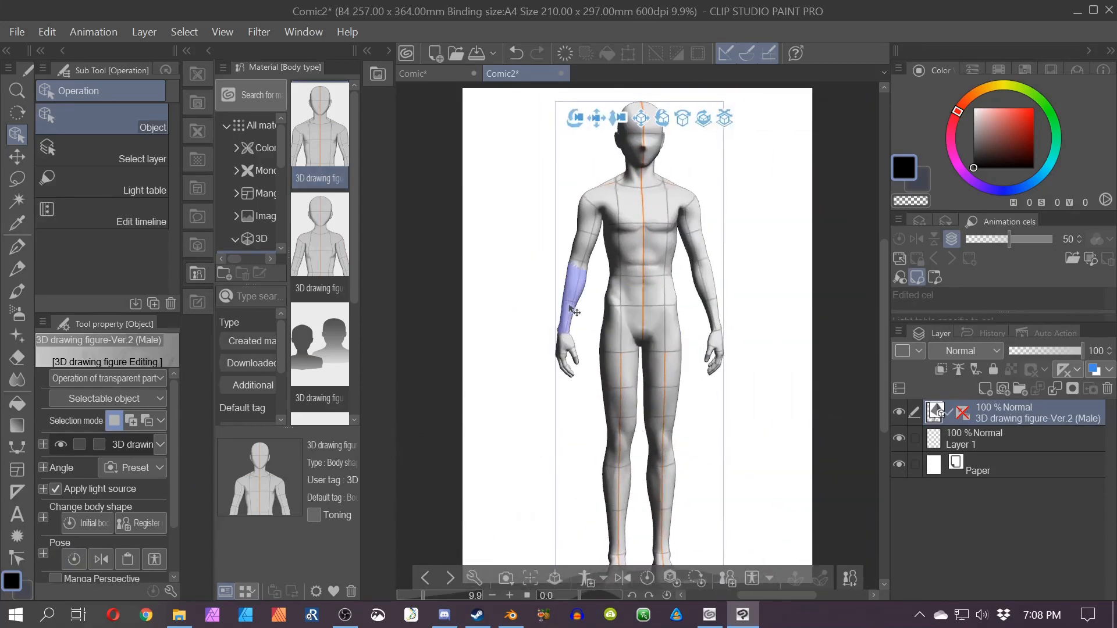
left_click(573, 311)
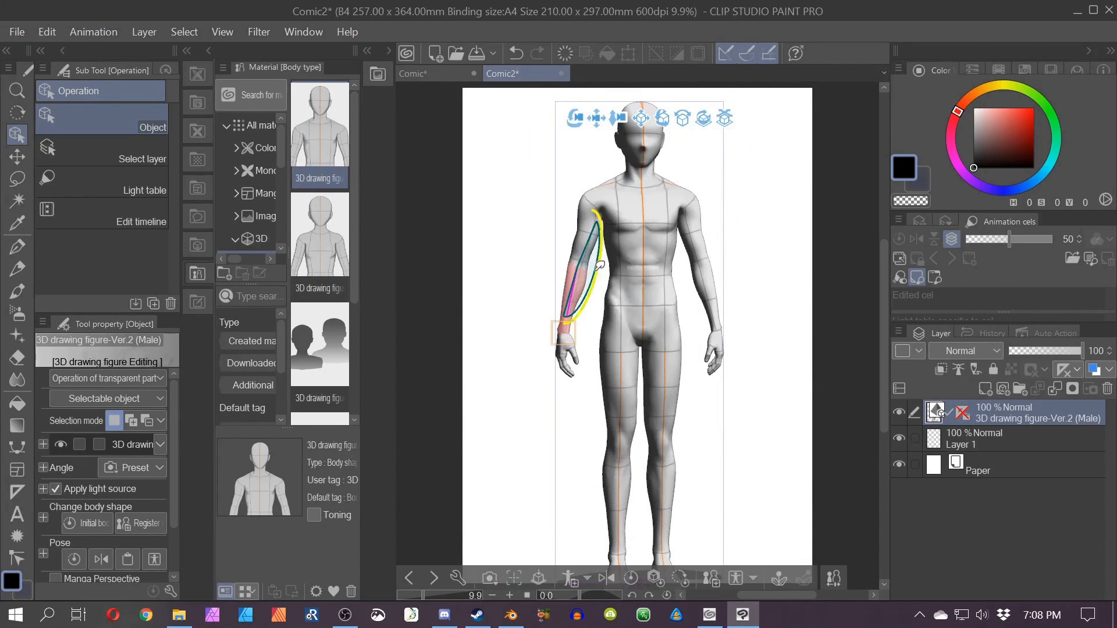
left_click_drag(598, 266, 556, 207)
left_click(585, 227)
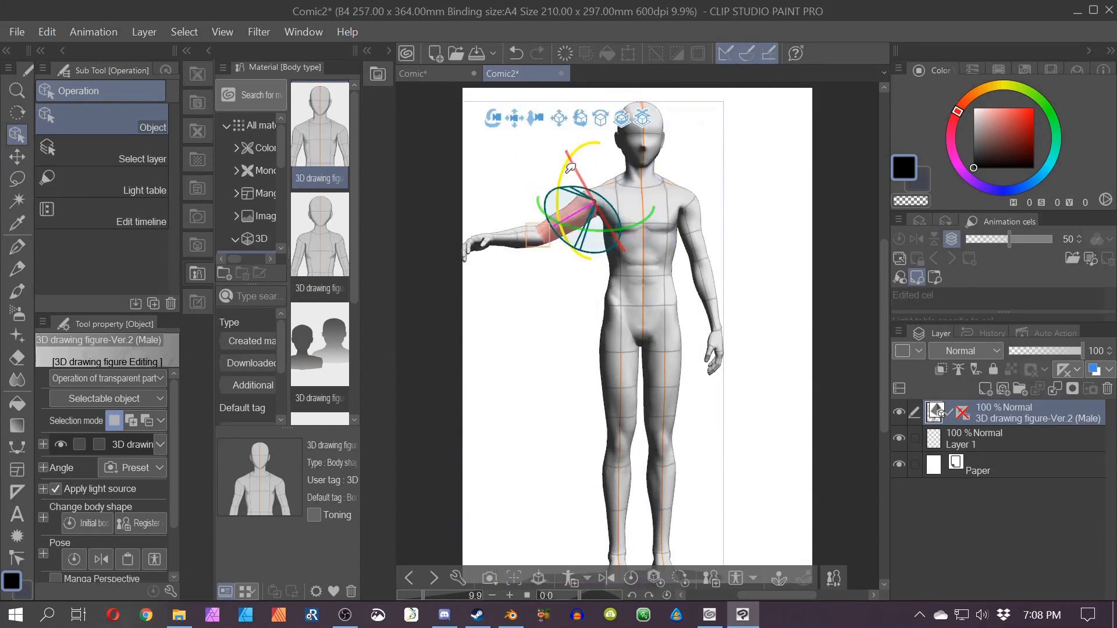
mouse_move(570, 167)
left_mouse_down()
mouse_move(583, 156)
mouse_move(590, 164)
left_mouse_up()
left_click(486, 168)
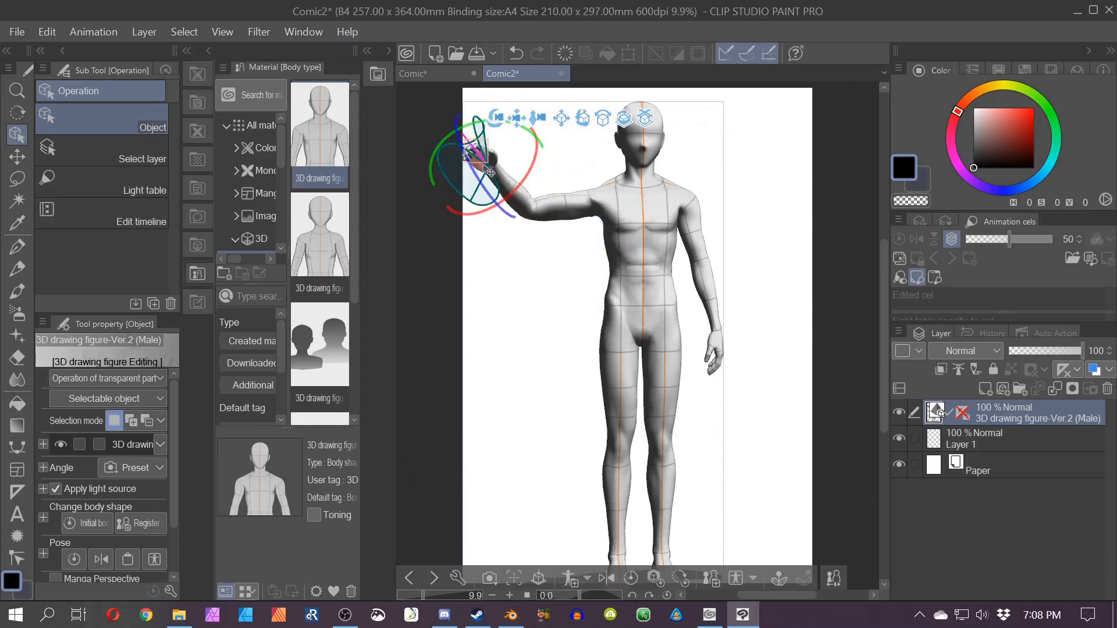
left_click_drag(490, 185, 542, 217)
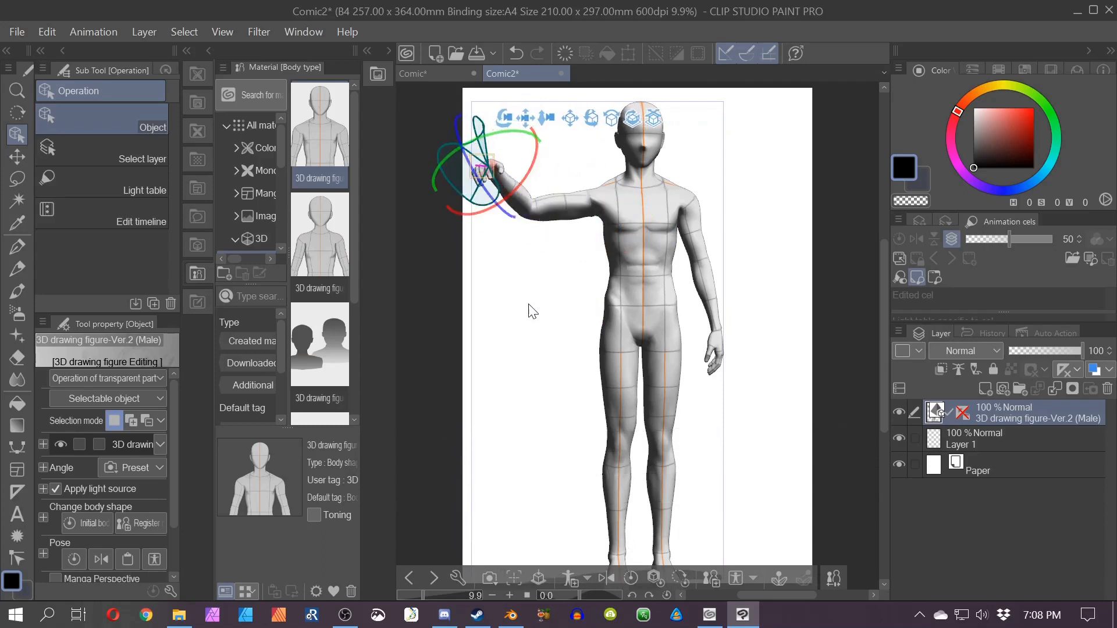
Step: Rotate both of the figure's thighs forward so that the legs lift toward the viewer
left_click(620, 378)
left_click_drag(623, 372, 629, 325)
left_click(675, 381)
left_click_drag(666, 372, 660, 328)
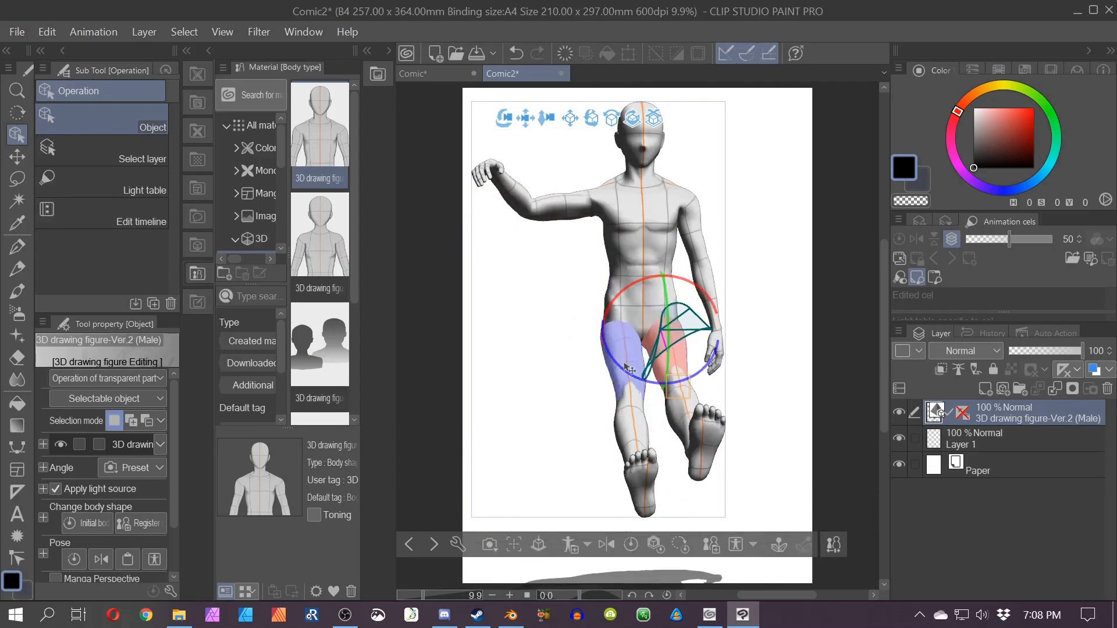
Step: Swing the figure's left thigh outward, bend its knee and rotate the leg so the shin angles inward
left_click_drag(630, 374, 666, 377)
left_click(724, 375)
left_click_drag(750, 346, 756, 406)
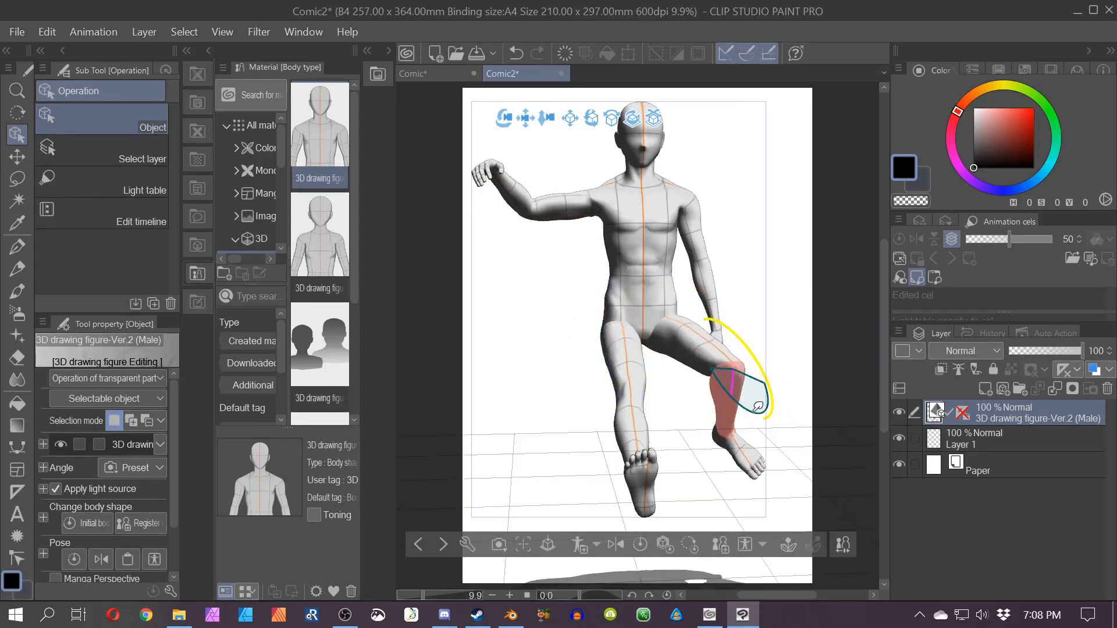
left_click(679, 352)
left_click_drag(628, 292, 690, 267)
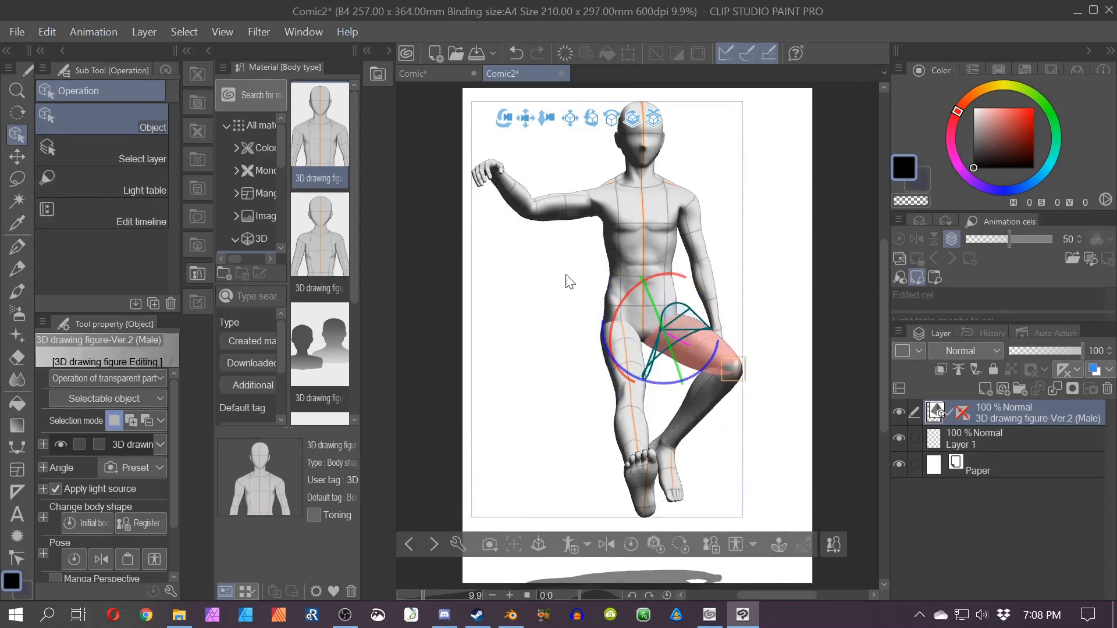
Step: Inspect the posed figure from several angles and look up the available single-layer export formats, including JPEG
left_click_drag(568, 281, 794, 304)
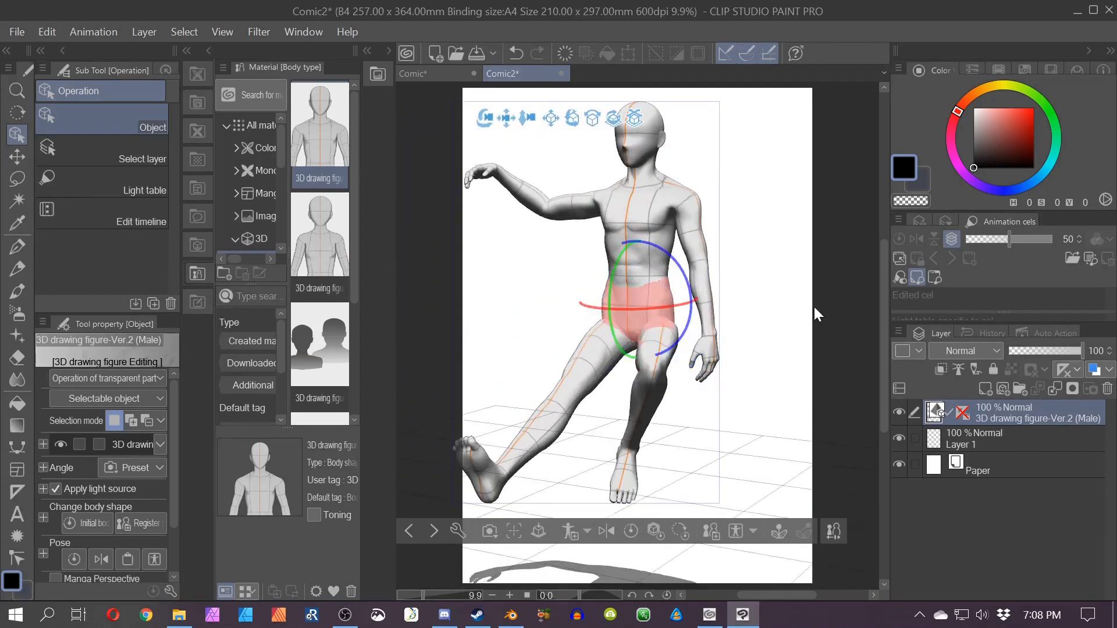
left_click_drag(579, 282, 626, 246)
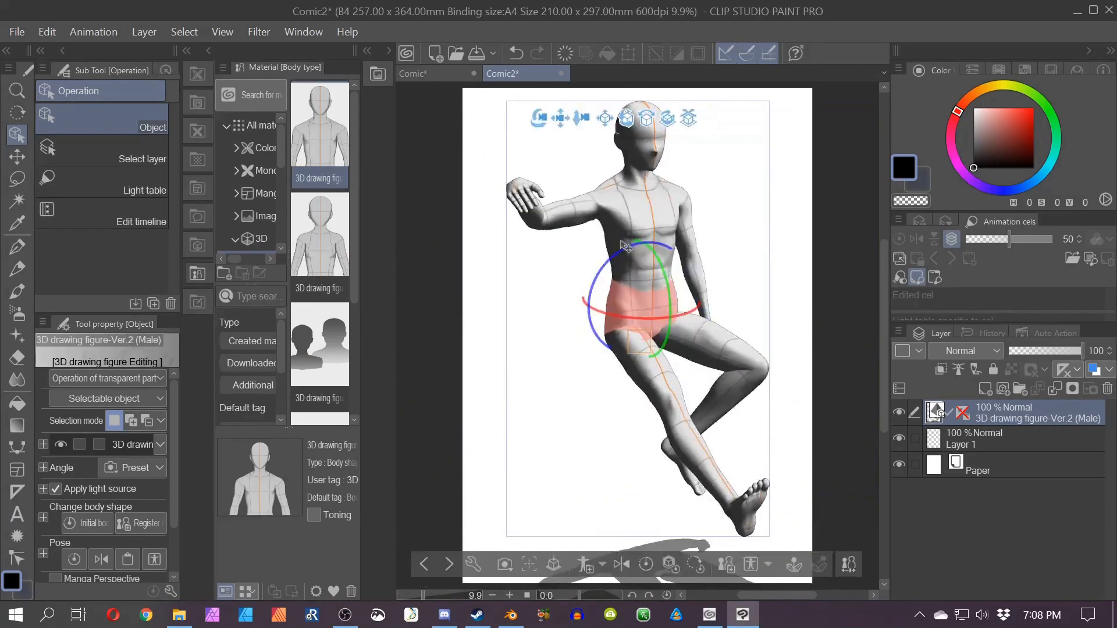
left_click(17, 33)
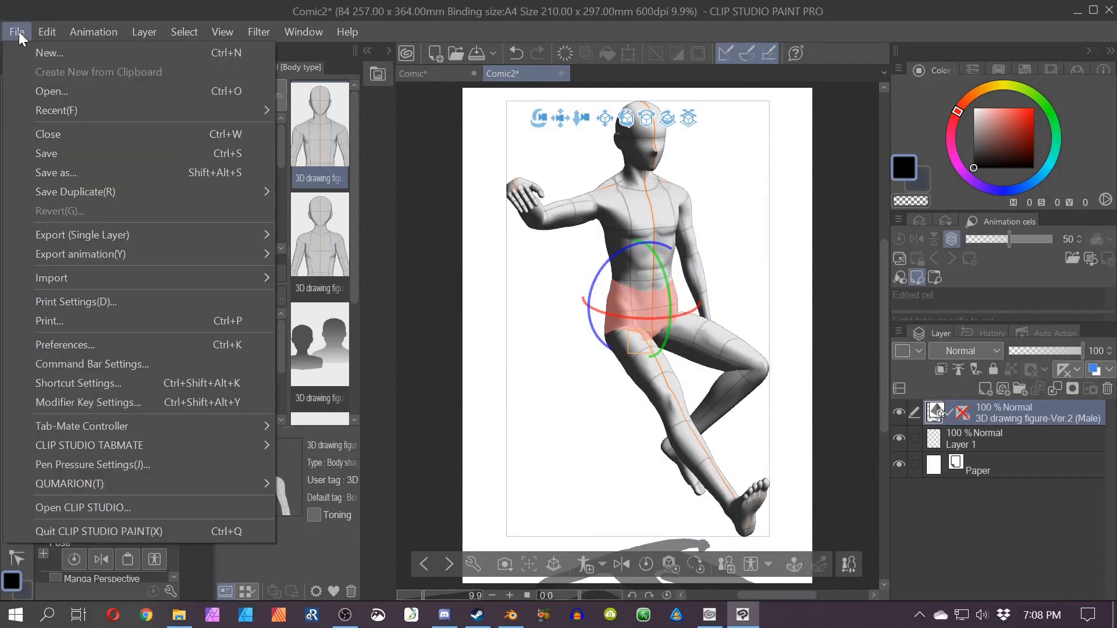
mouse_move(89, 236)
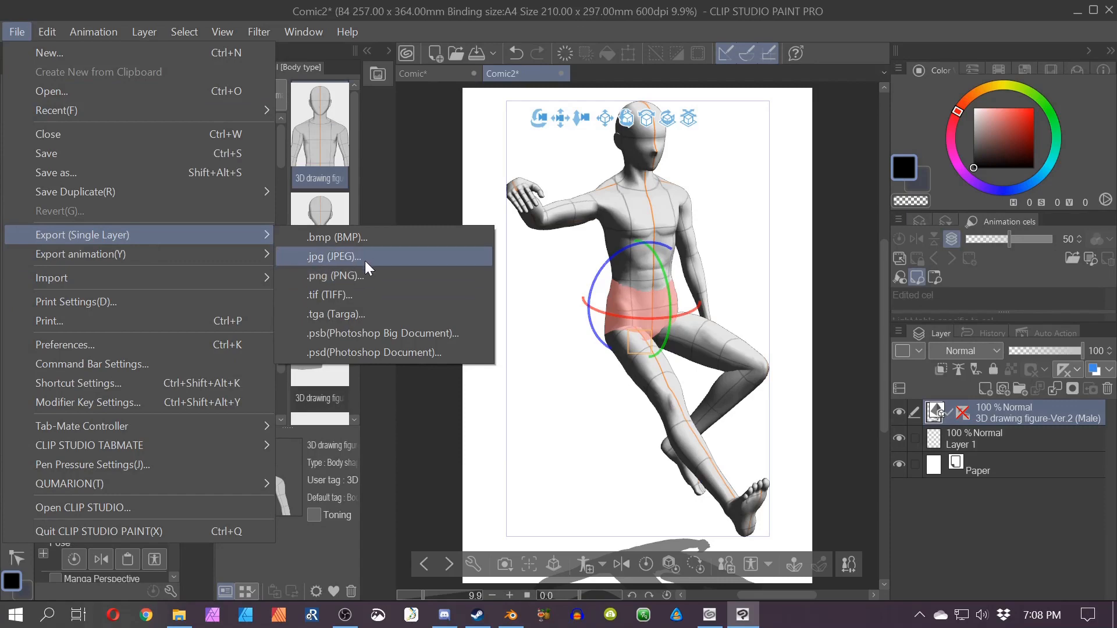
Step: Switch to Blender and add the posed-figure render as a reference image from the 000 Clip Studio Paint folder in Pictures
left_click(510, 615)
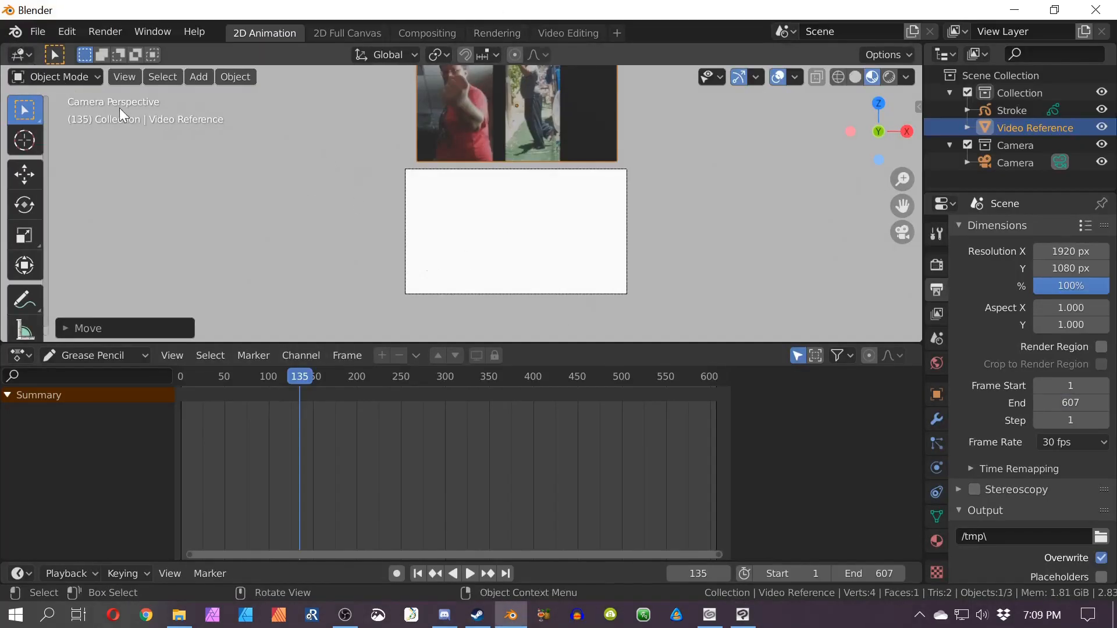
key("shift+a")
mouse_move(502, 235)
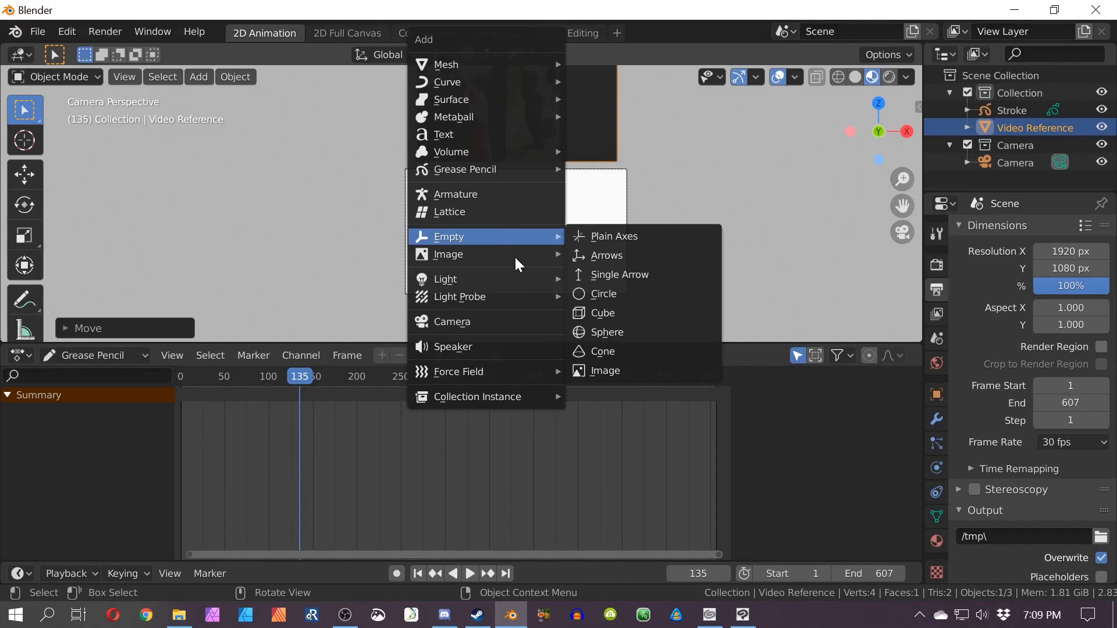
mouse_move(514, 257)
left_click(650, 255)
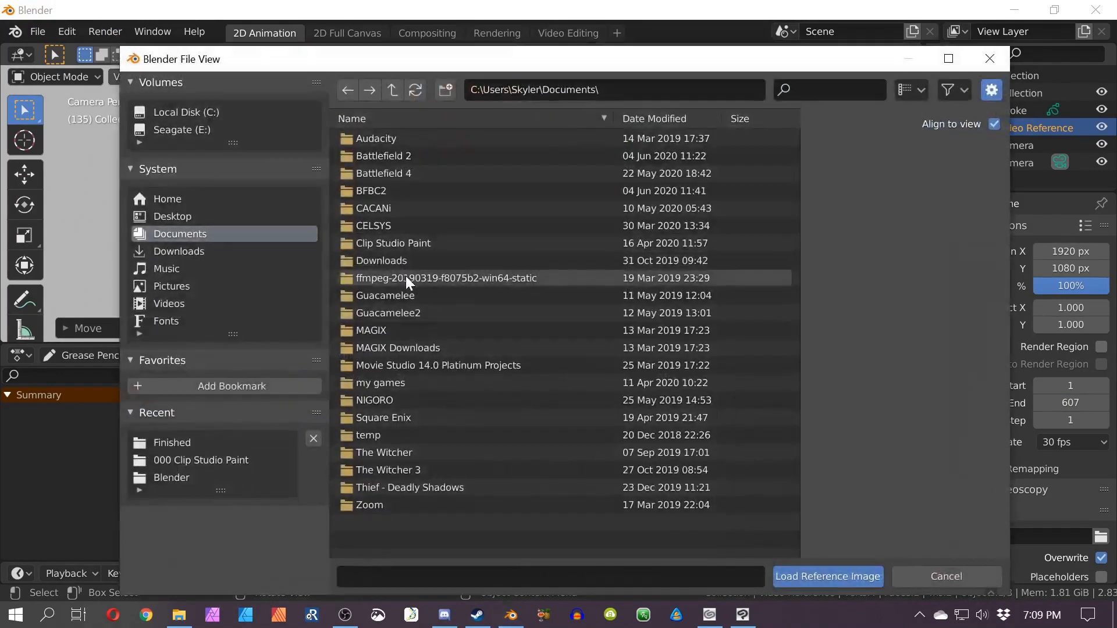
left_click(176, 284)
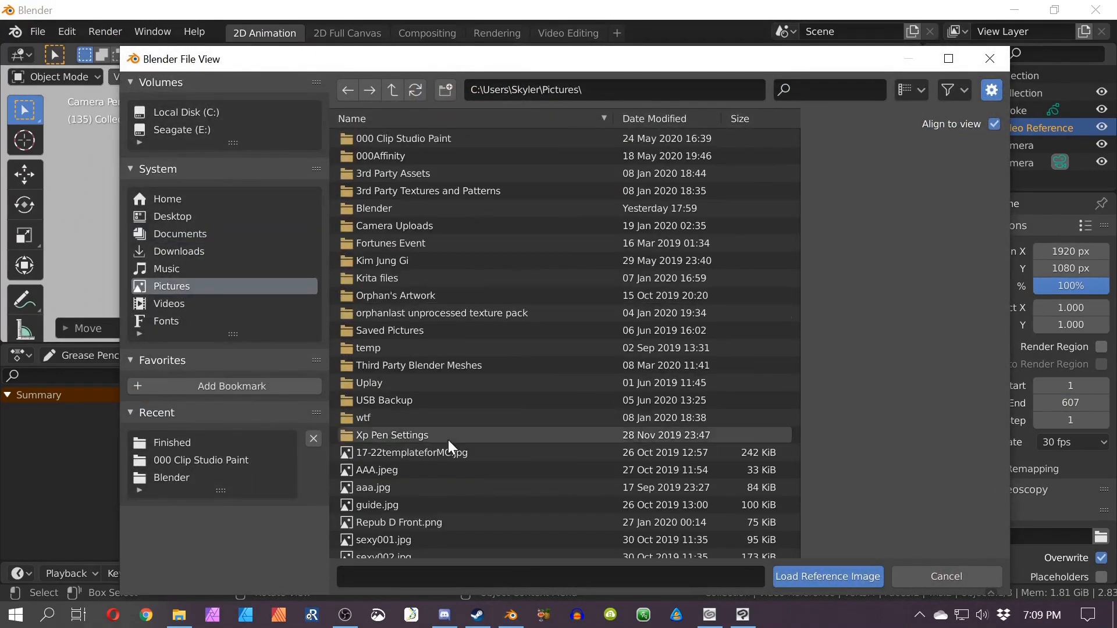
left_click(417, 142)
double_click(378, 261)
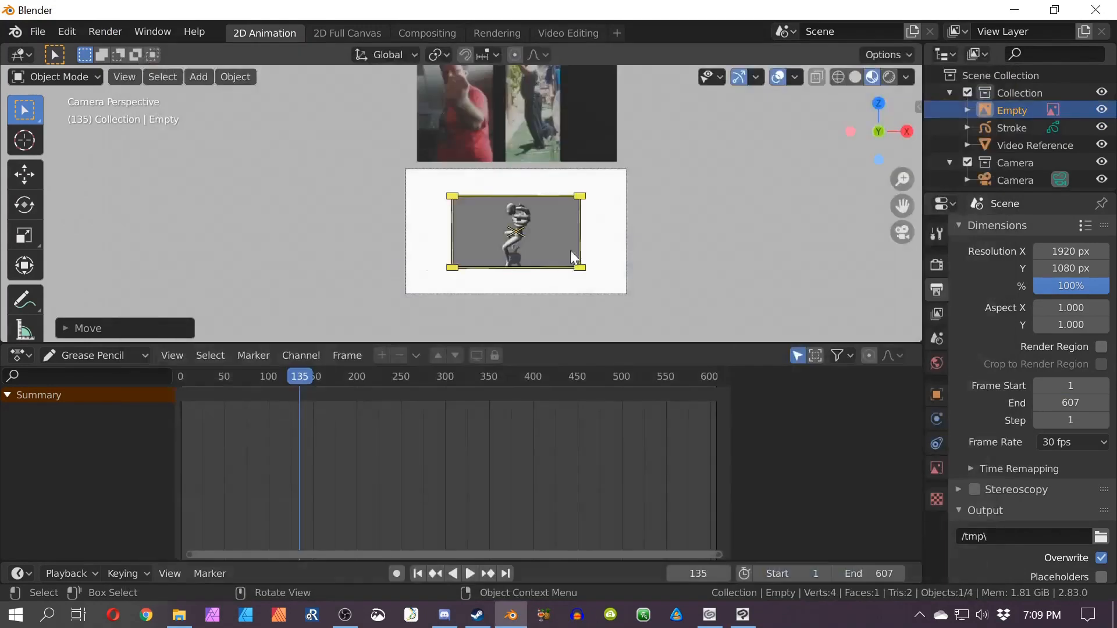
Step: Step the animation back to frame 91, just before the performers appear in the video reference
middle_click_drag(720, 271, 716, 290, "shift")
key("Left")
key("Left")
key("Left")
key("Left")
key("Left")
key("Left")
key("Left")
key("Left")
key("Left")
key("Left")
key("Left")
key("Left")
key("Left")
key("Left")
key("Left")
key("Left")
key("Left")
key("Left")
key("Left")
key("Left")
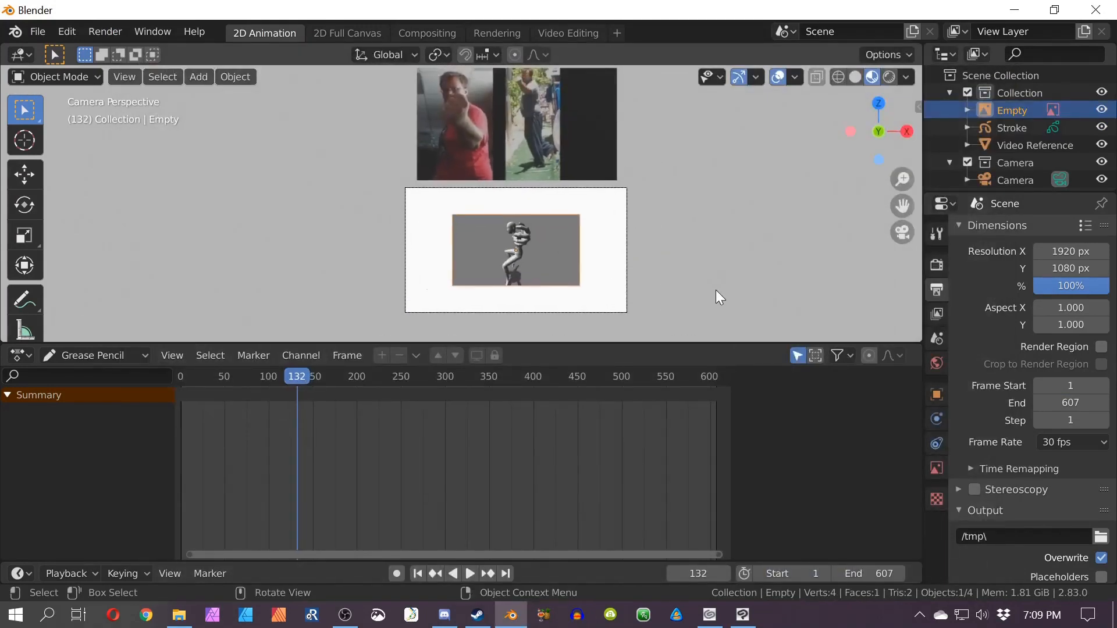
key("Left")
key("Left")
key("Left")
key("Left")
key("Left")
key("Left")
key("Left")
key("Left")
key("Left")
key("Left")
key("Left")
key("Left")
key("Left")
key("Left")
key("Left")
key("Left")
key("Left")
key("Left")
key("Left")
key("Left")
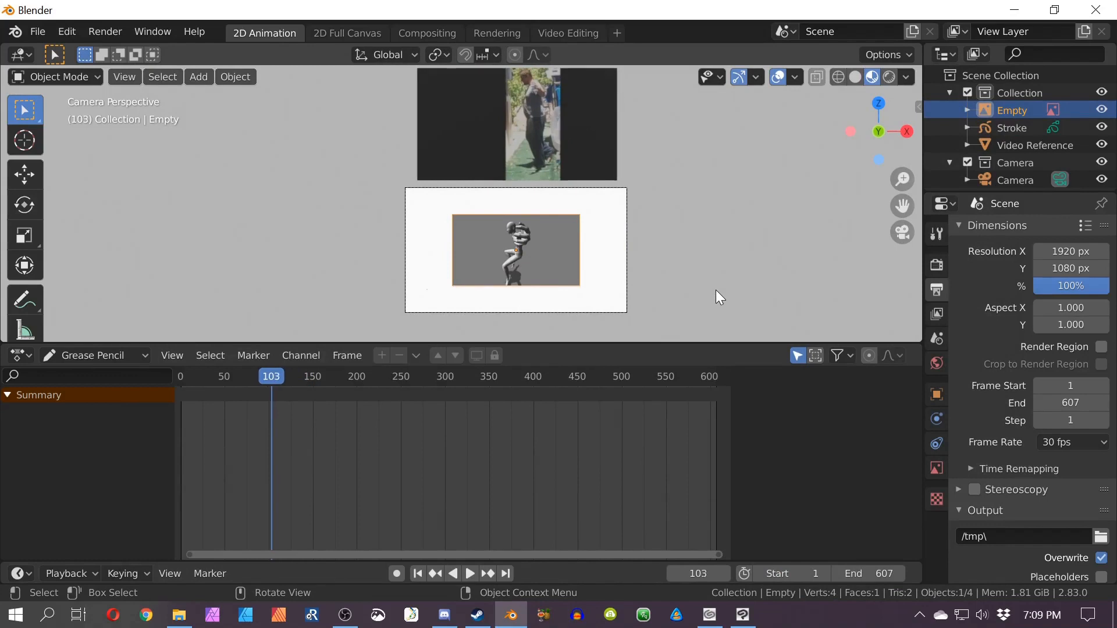
key("Right")
key("Right")
key("Right")
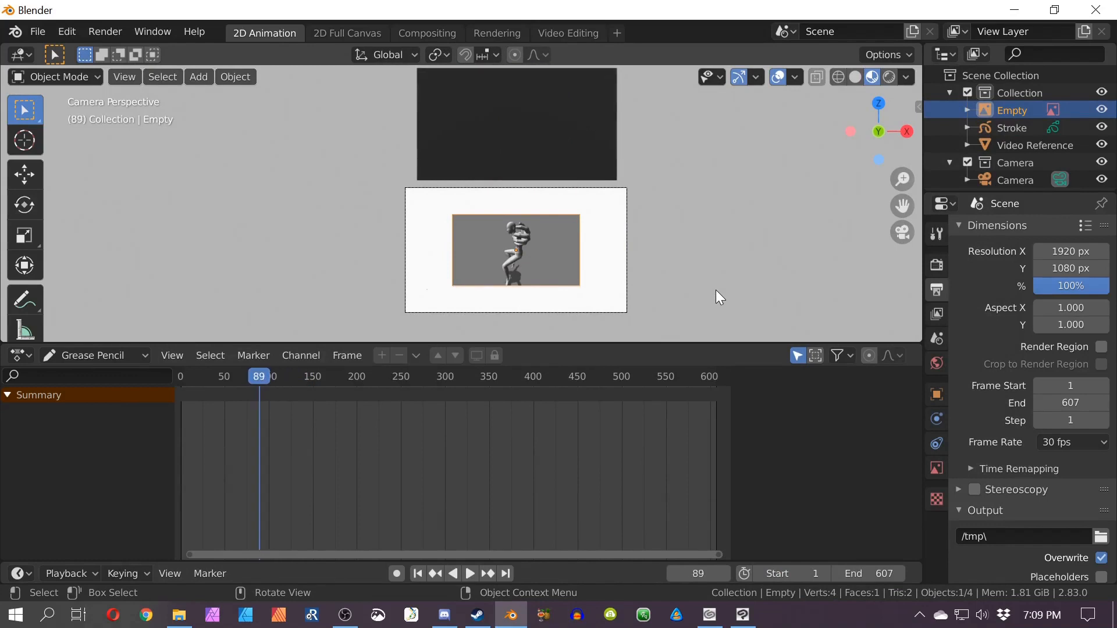
key("Right")
key("Right")
Step: Enlarge the reference image and position it so that its figure sits just outside the camera frame's right edge
key("g")
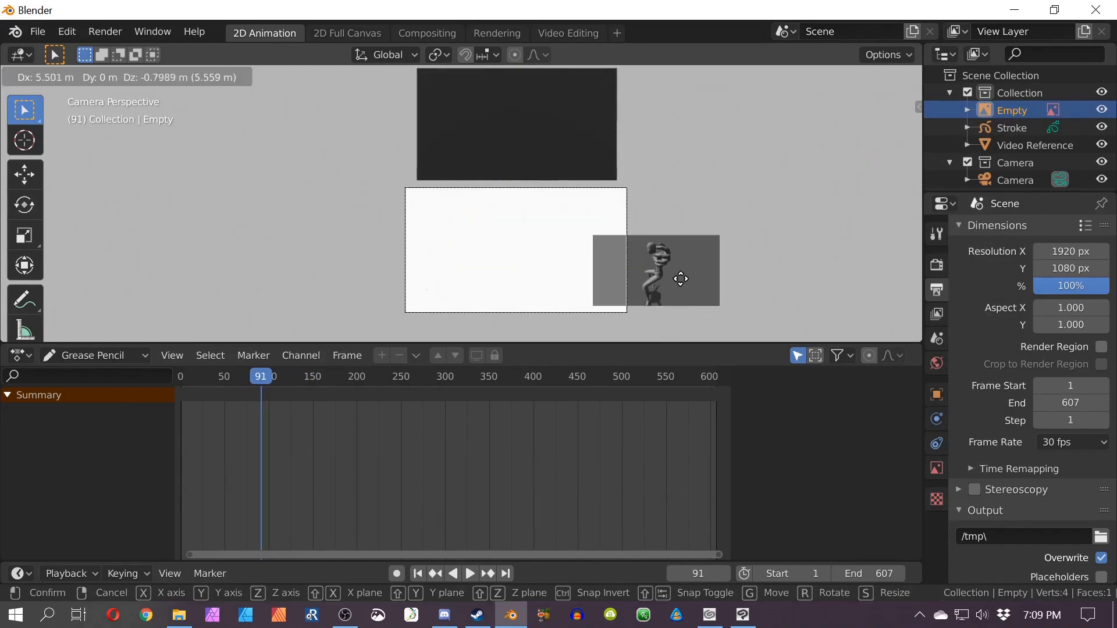
left_click(692, 293)
key("s")
left_click(851, 286)
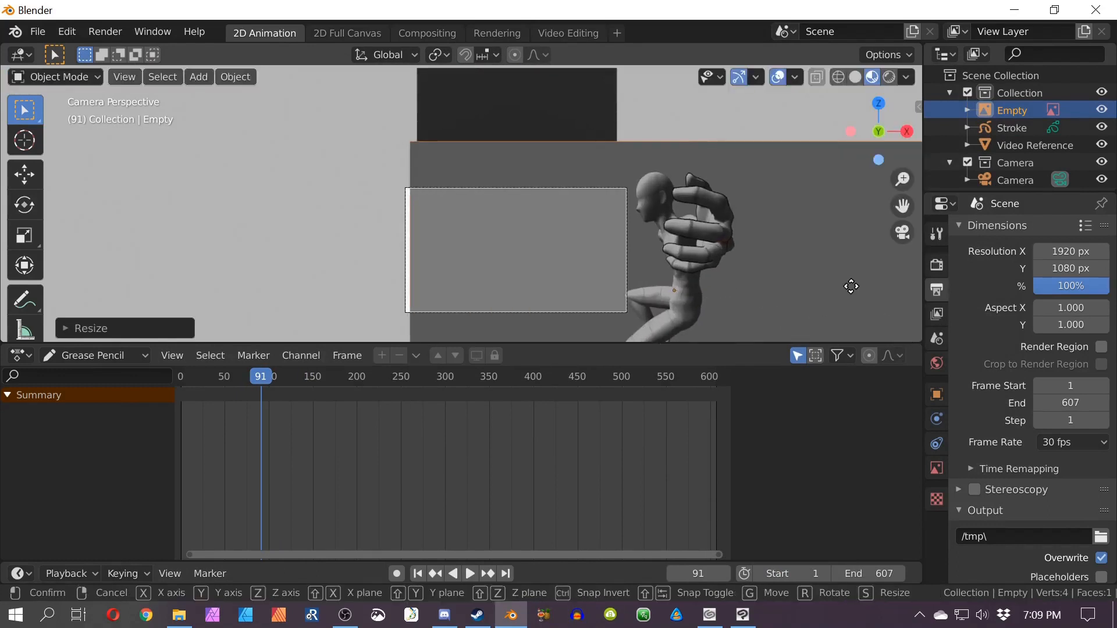
key("g")
left_click(843, 314)
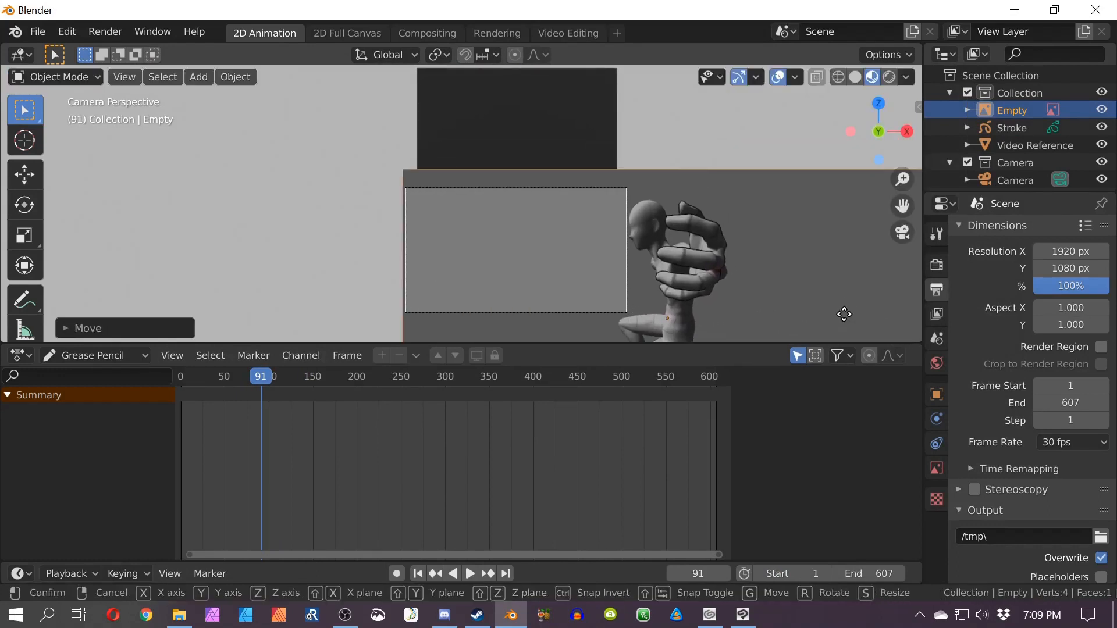
left_click(854, 301)
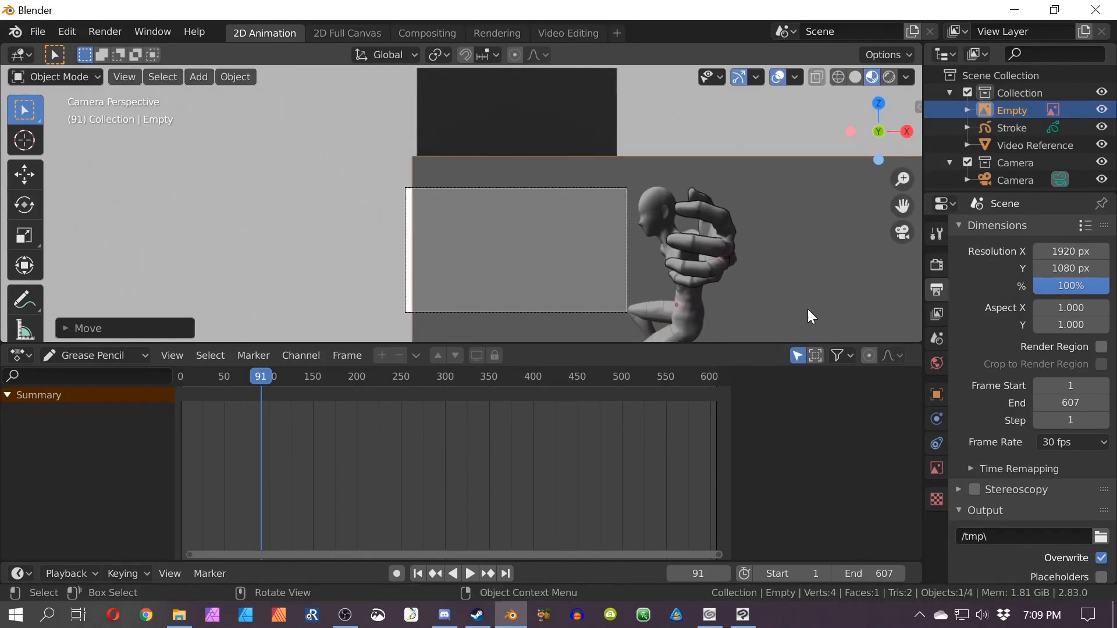
Step: Scrub forward to around frame 117 and examine the performers' pose in the video reference up close
left_click_drag(273, 379, 289, 379)
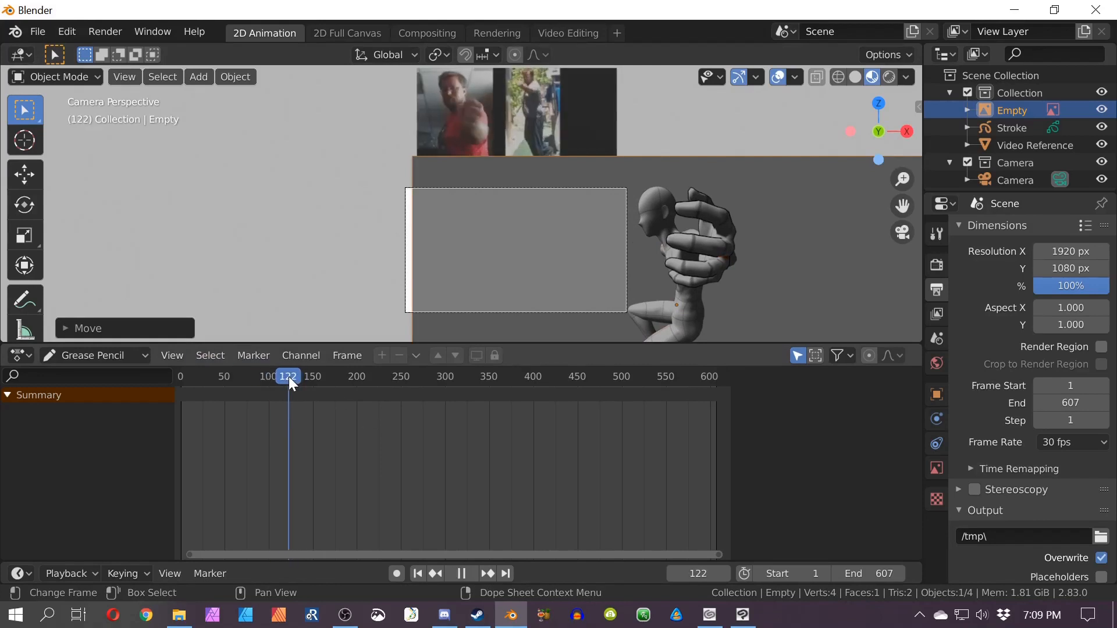
key("Left")
key("Left")
key("Left")
key("Left")
scroll(496, 131, "up", 1)
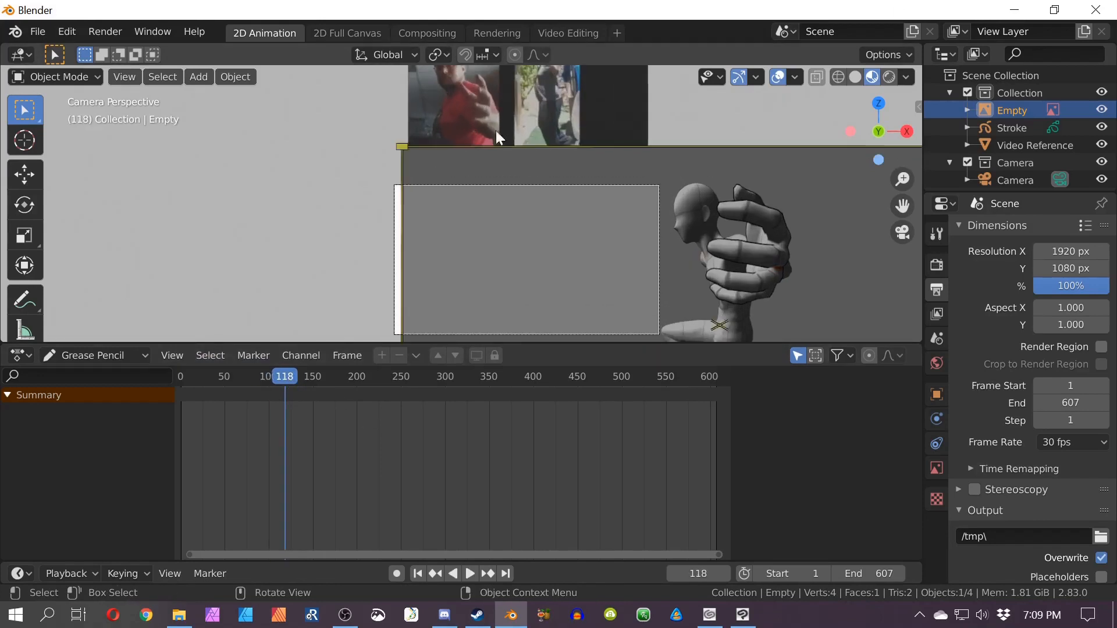
middle_click_drag(570, 143, 566, 247, "shift")
scroll(577, 222, "up", 5)
key("Right")
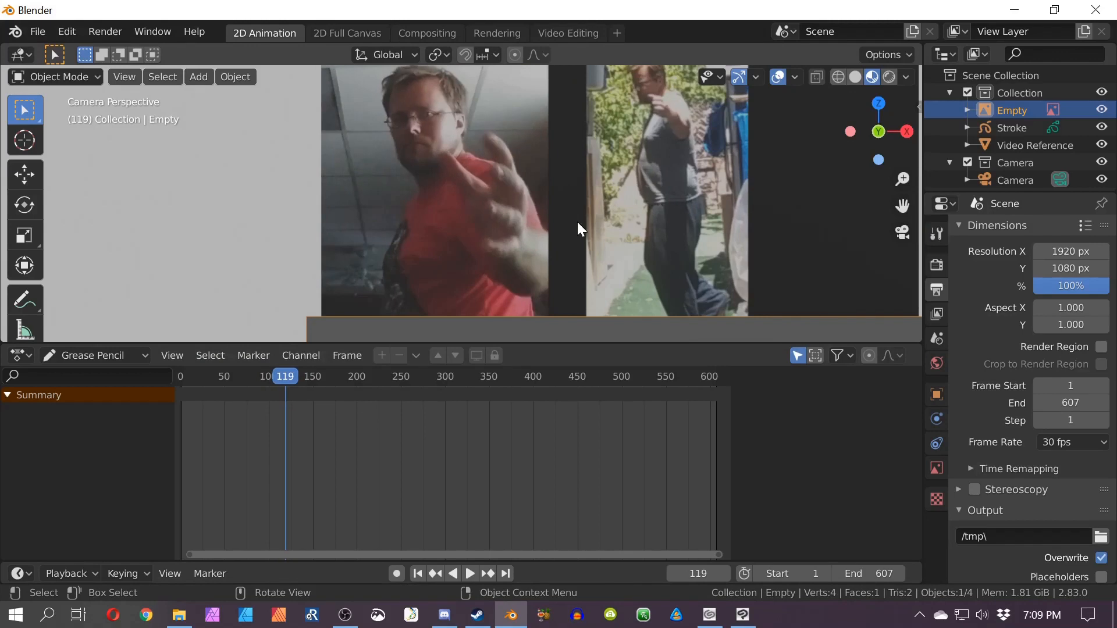
key("Left")
key("Left")
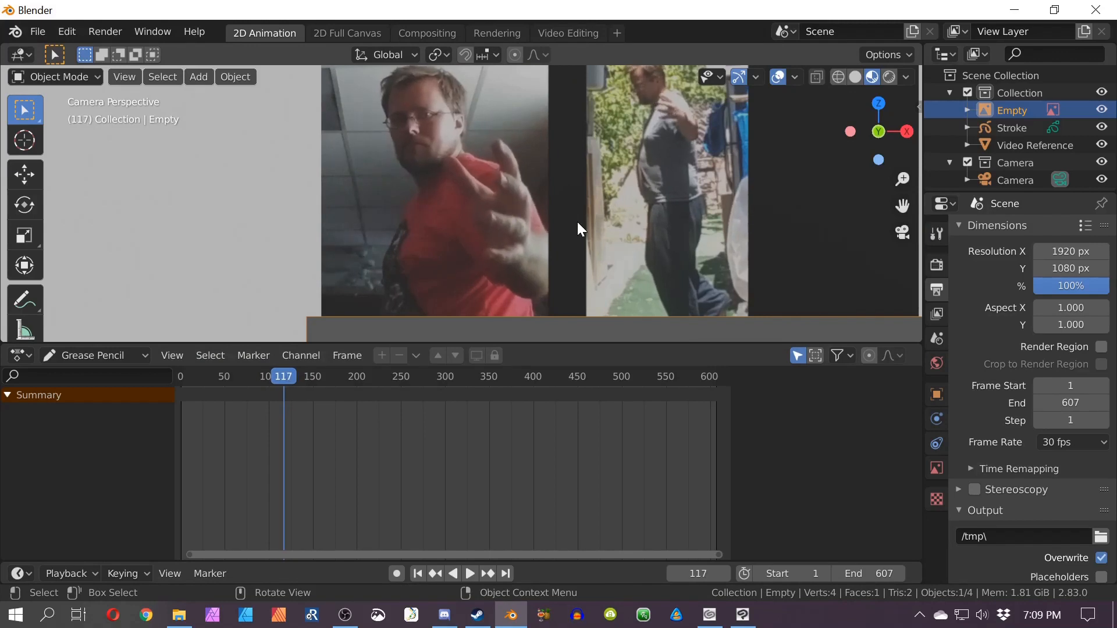
scroll(580, 227, "down", 5)
middle_click_drag(602, 271, 609, 241, "shift")
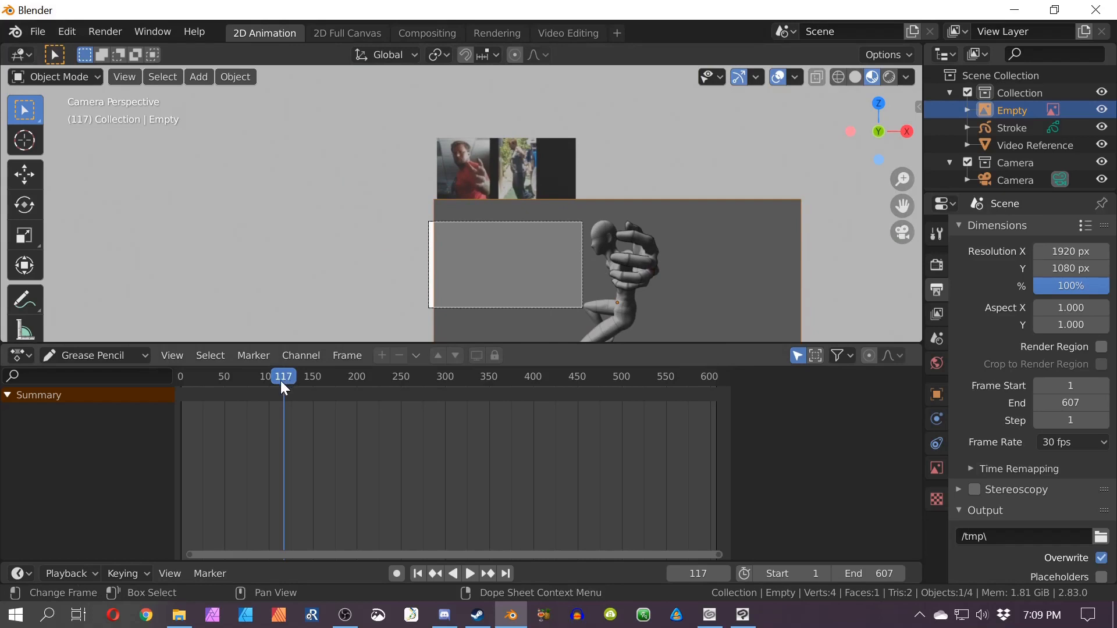
Step: Return to frame 91 and insert a LocRotScale keyframe on the reference image
key("Left")
key("Left")
key("Left")
key("Left")
key("Left")
key("Left")
key("Left")
key("Left")
key("Left")
key("Left")
key("Left")
key("Left")
key("Left")
key("Left")
key("Left")
key("Left")
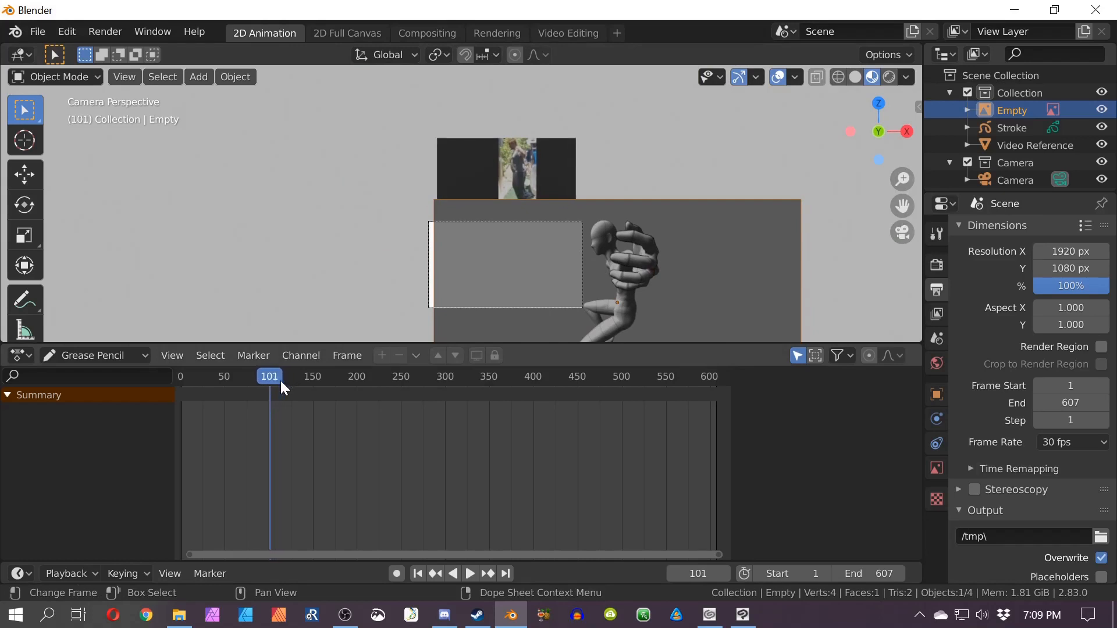
key("Left")
key("Left")
key("Left")
key("Left")
key("Left")
key("Left")
key("Left")
key("Left")
key("Left")
key("Left")
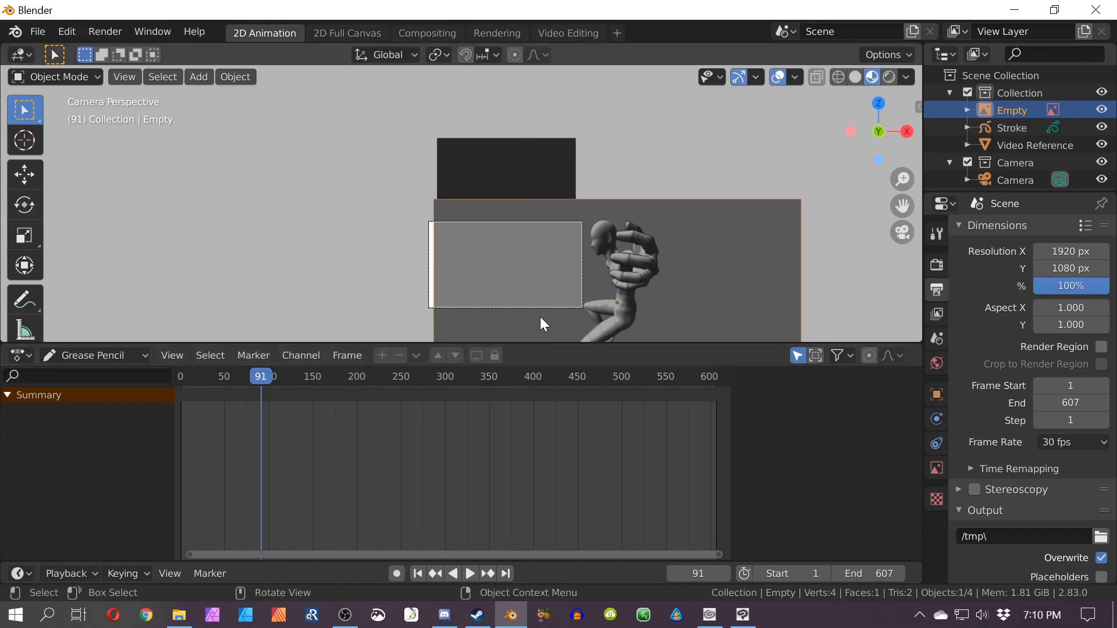
key("i")
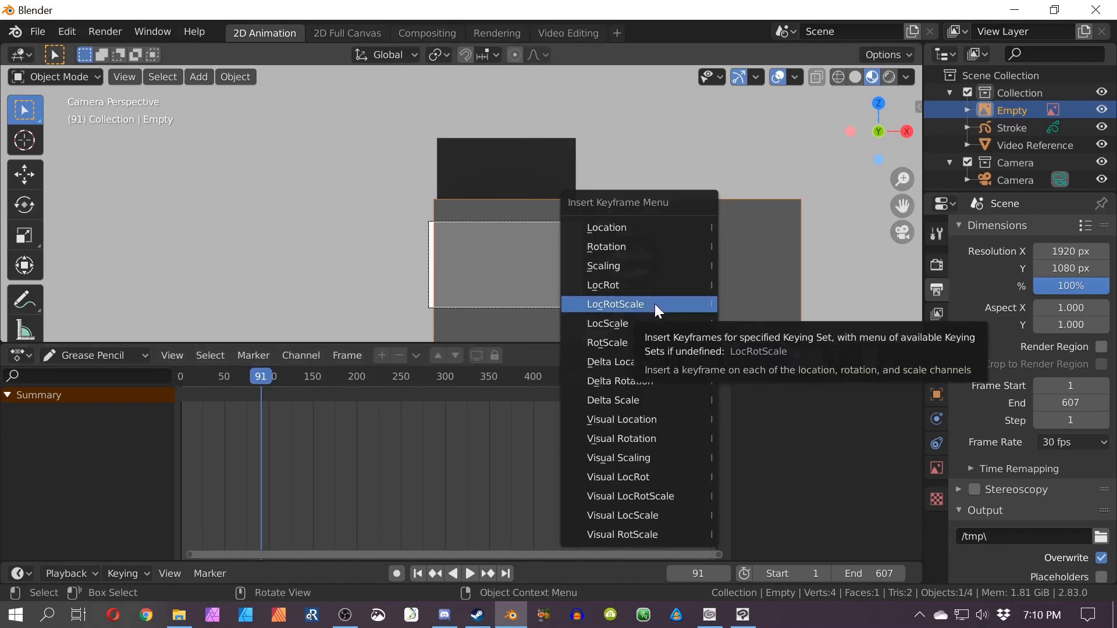
left_click(657, 311)
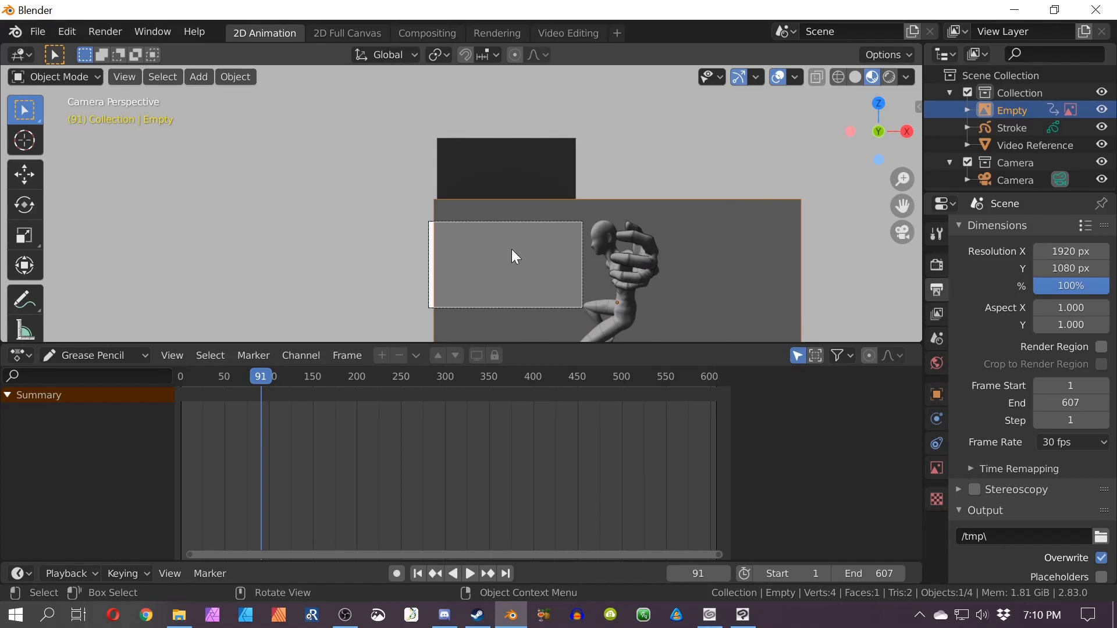
Step: Change the dope sheet area to the Graph Editor and box-select the reference image's keyframes at frame 91
left_click(29, 357)
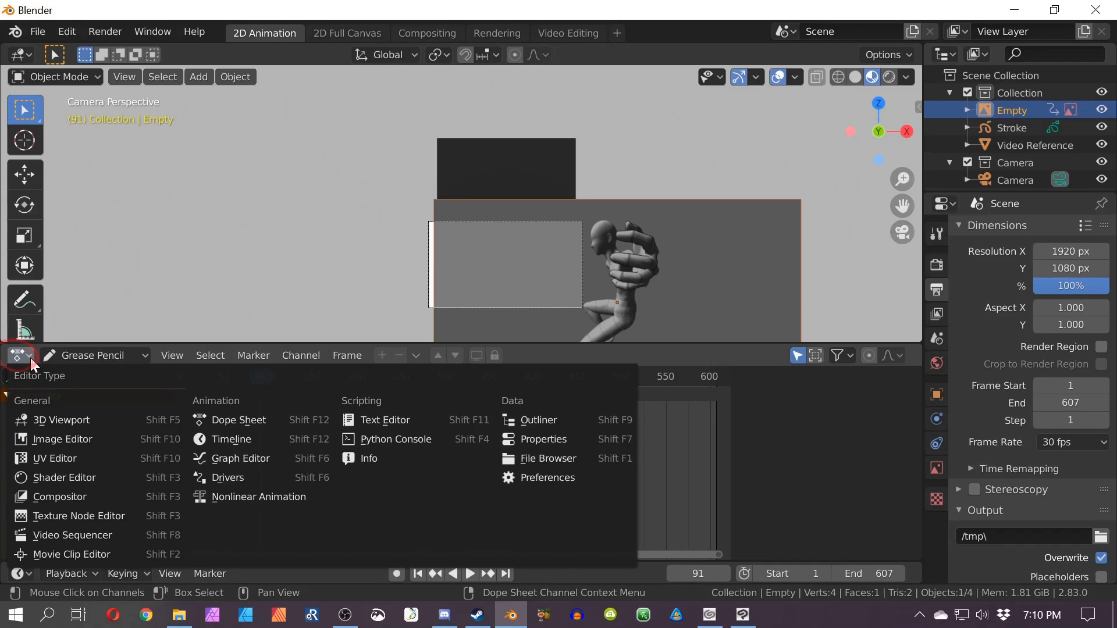
left_click(231, 460)
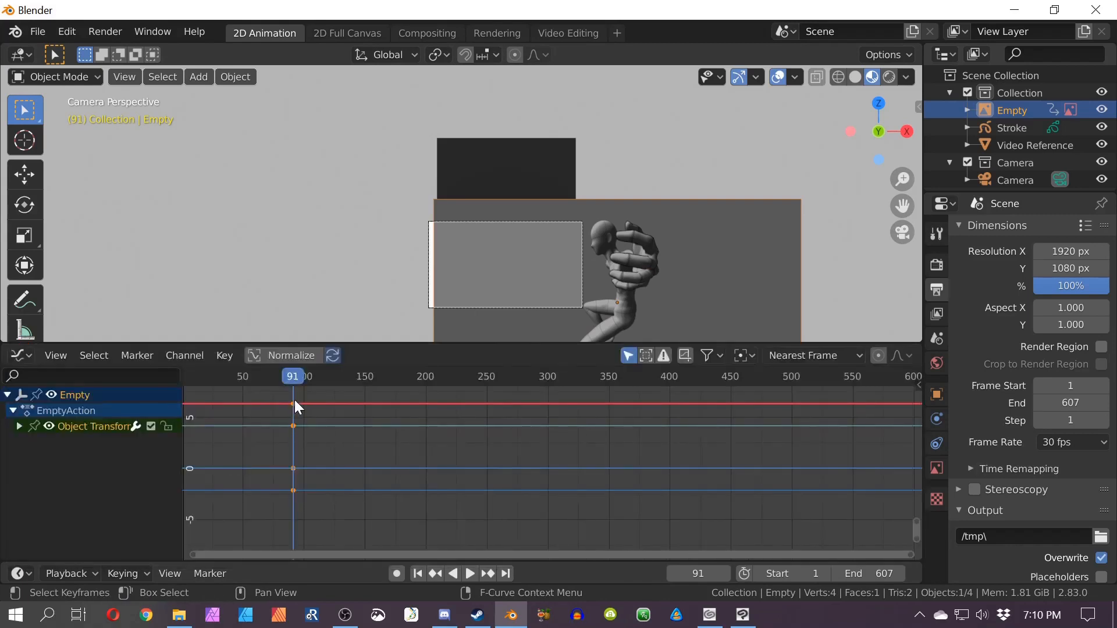
left_click_drag(294, 400, 291, 424)
left_click_drag(278, 516, 276, 541)
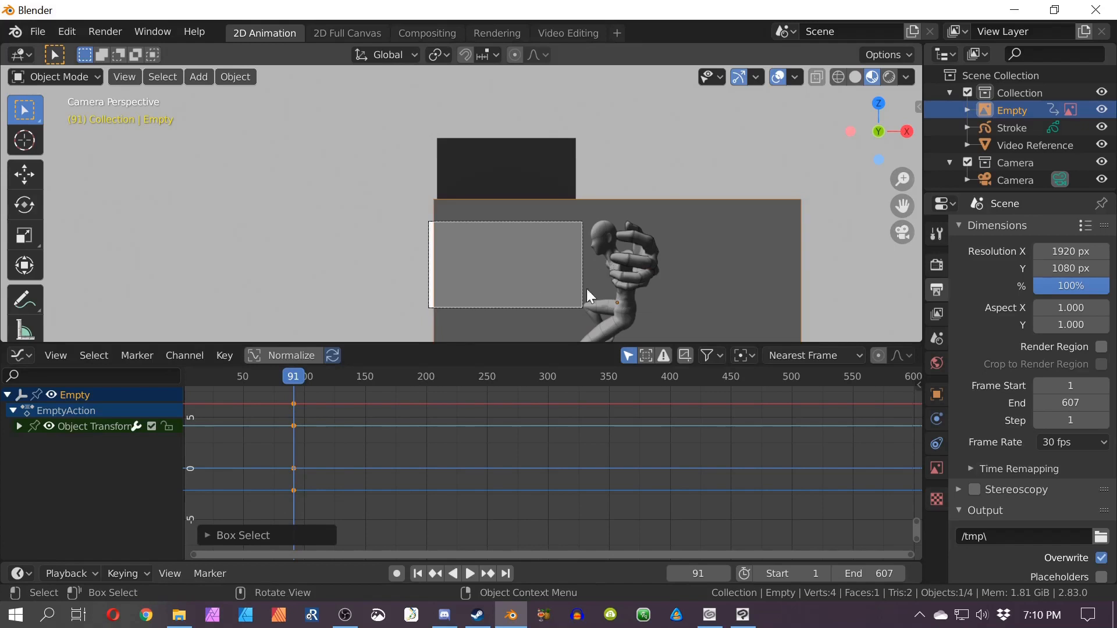
Step: At frame 117, shift the reference image left so its figure enters the camera frame, and keyframe its transform
left_click_drag(298, 376, 325, 378)
scroll(470, 298, "up", 2)
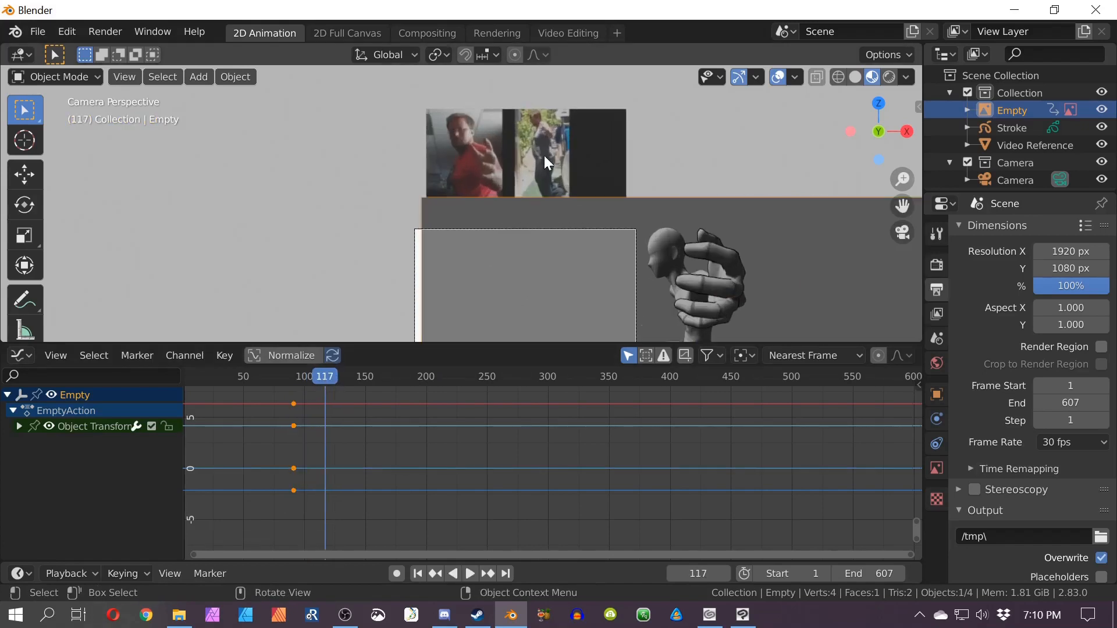
scroll(582, 192, "down", 4, "shift")
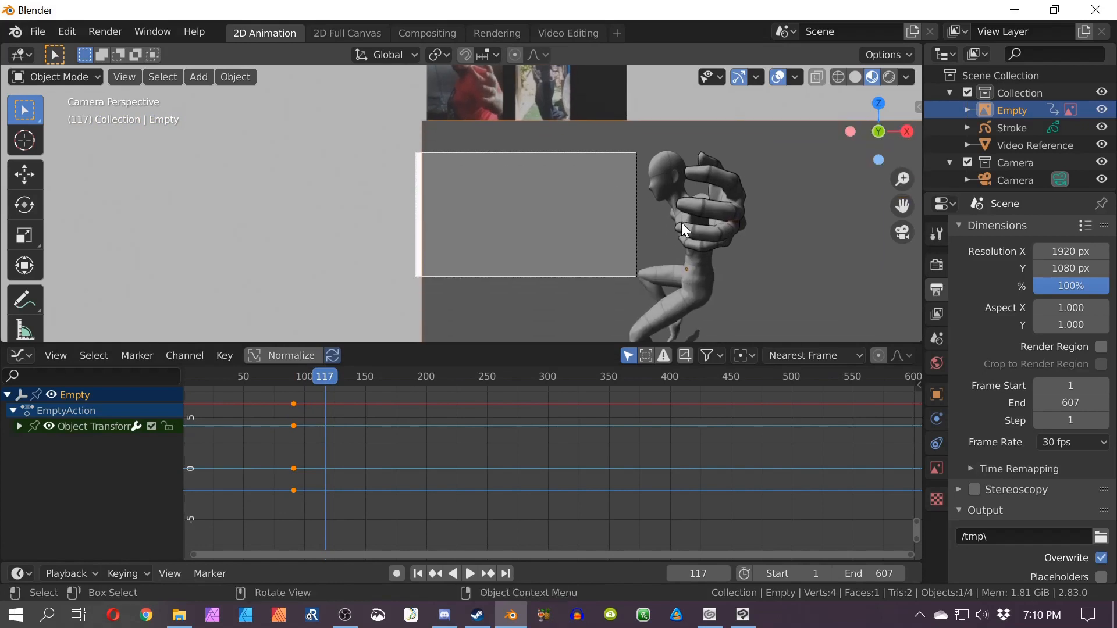
key("g")
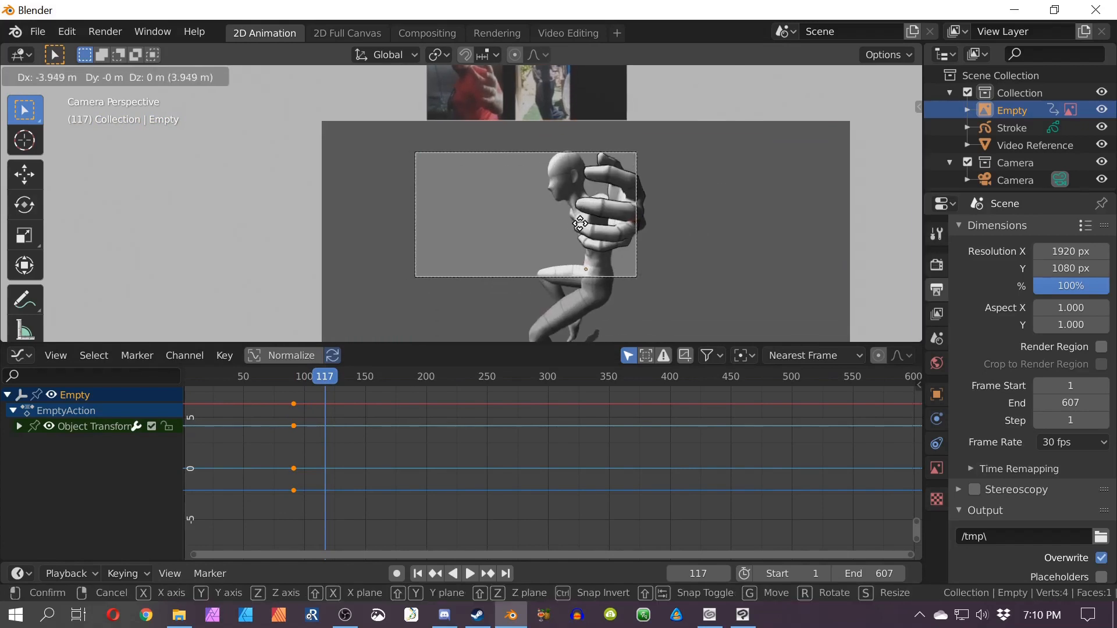
left_click(571, 226)
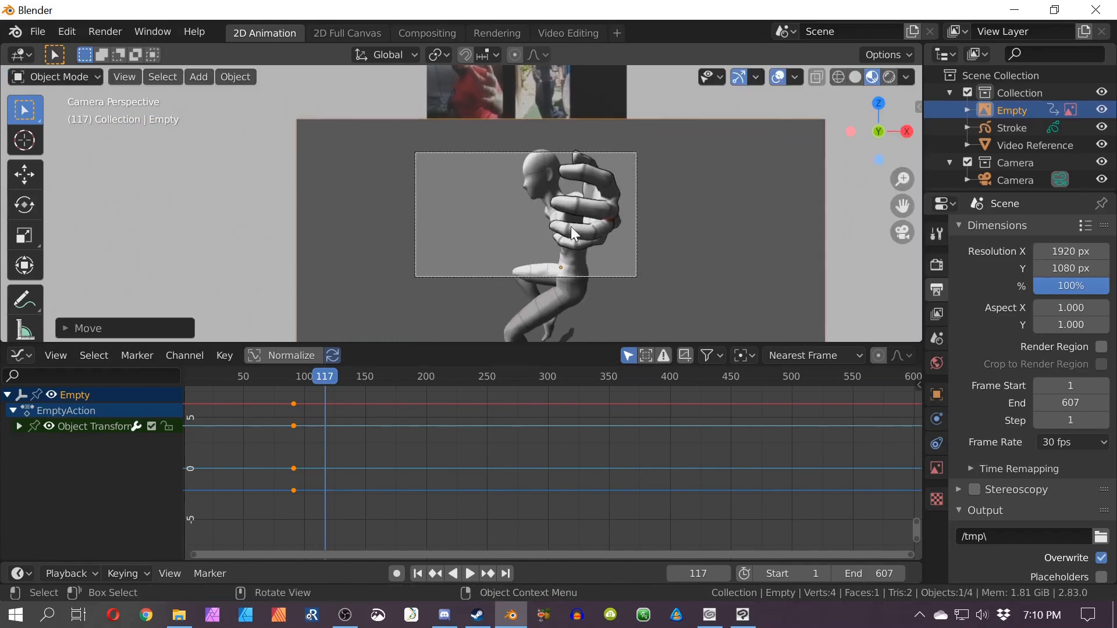
key("i")
left_click(564, 244)
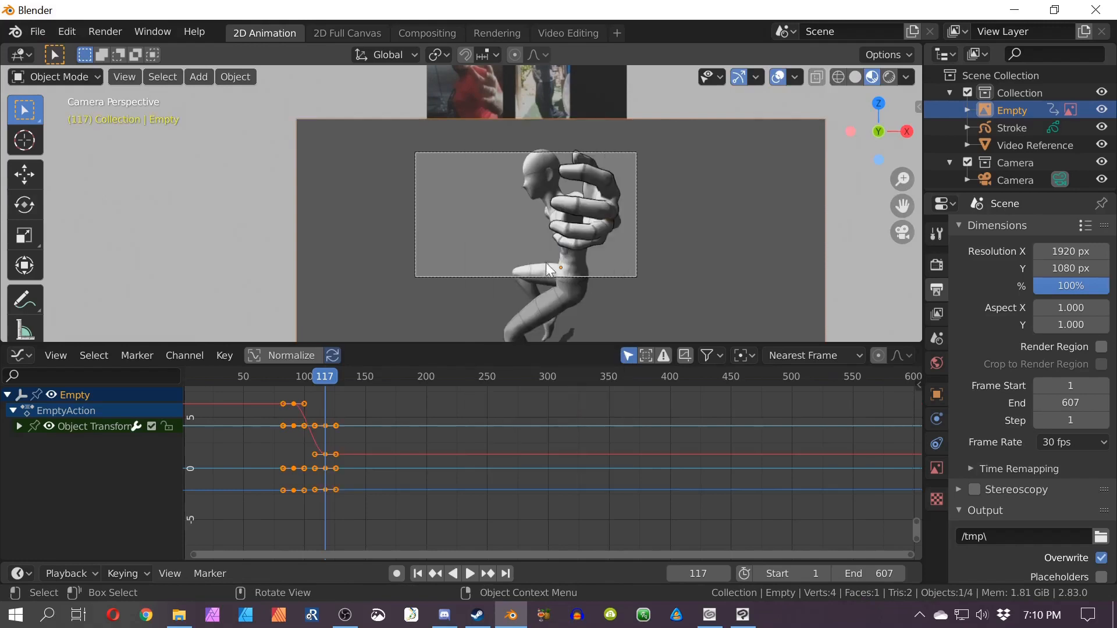
Step: Try moving the reference image's location and X scale keyframes at frame 117 individually to test their effect on the figure
left_click(322, 453)
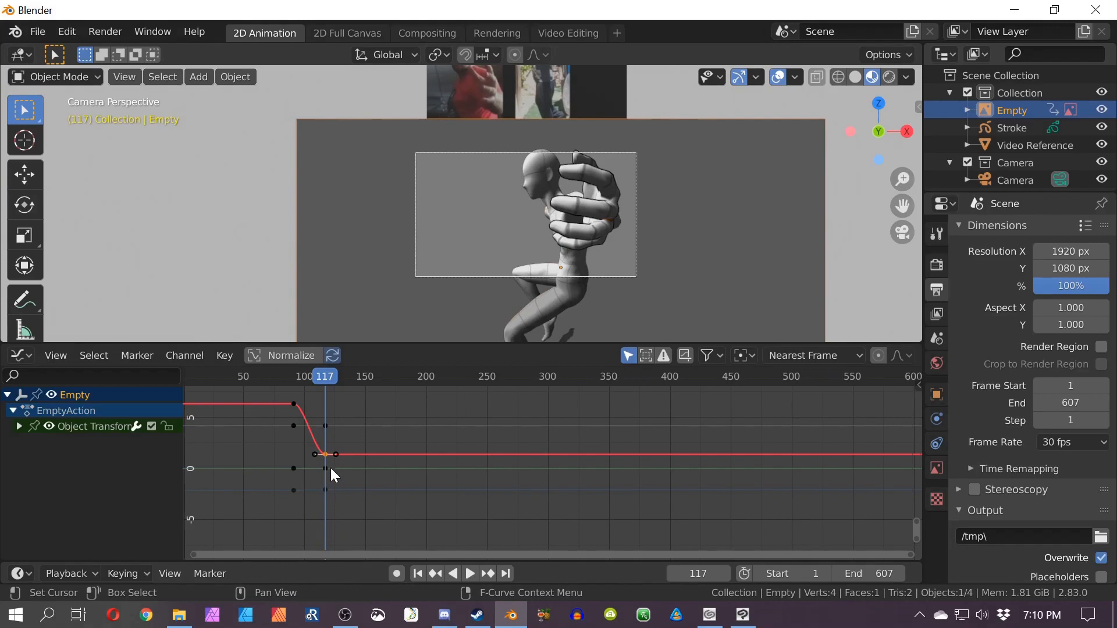
key("g")
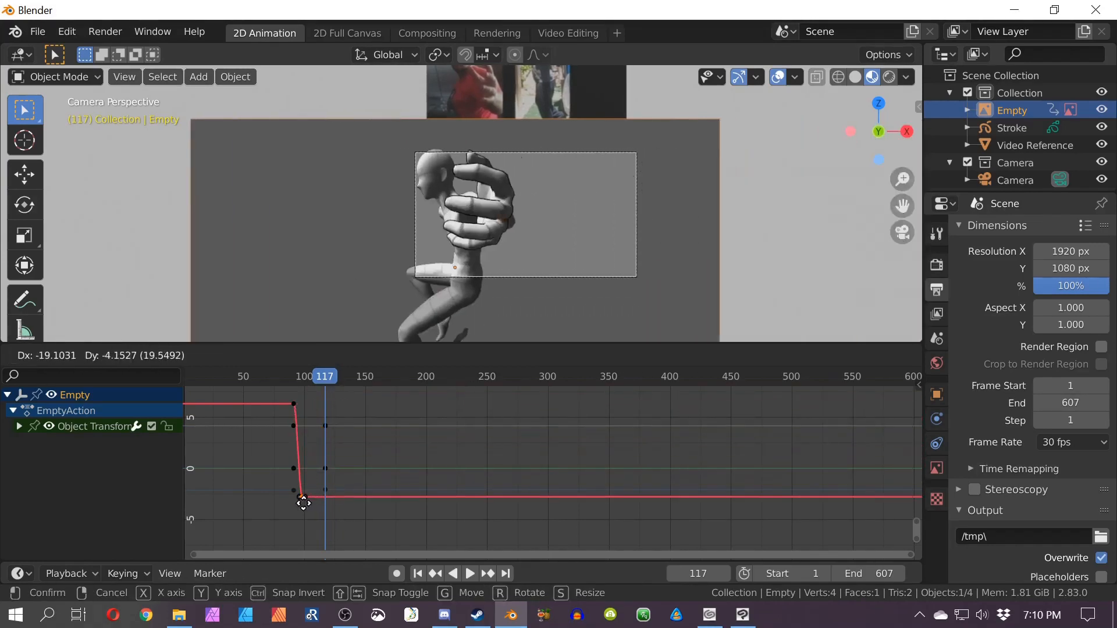
left_click(317, 448)
left_click(325, 490)
key("g")
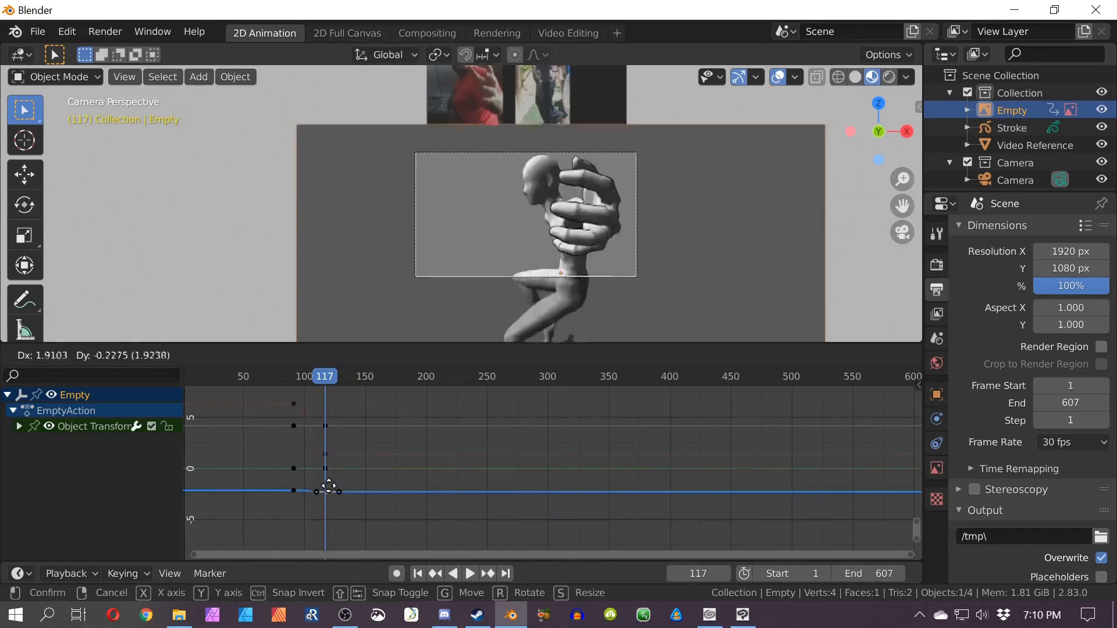
right_click(329, 508)
left_click(329, 470)
key("g")
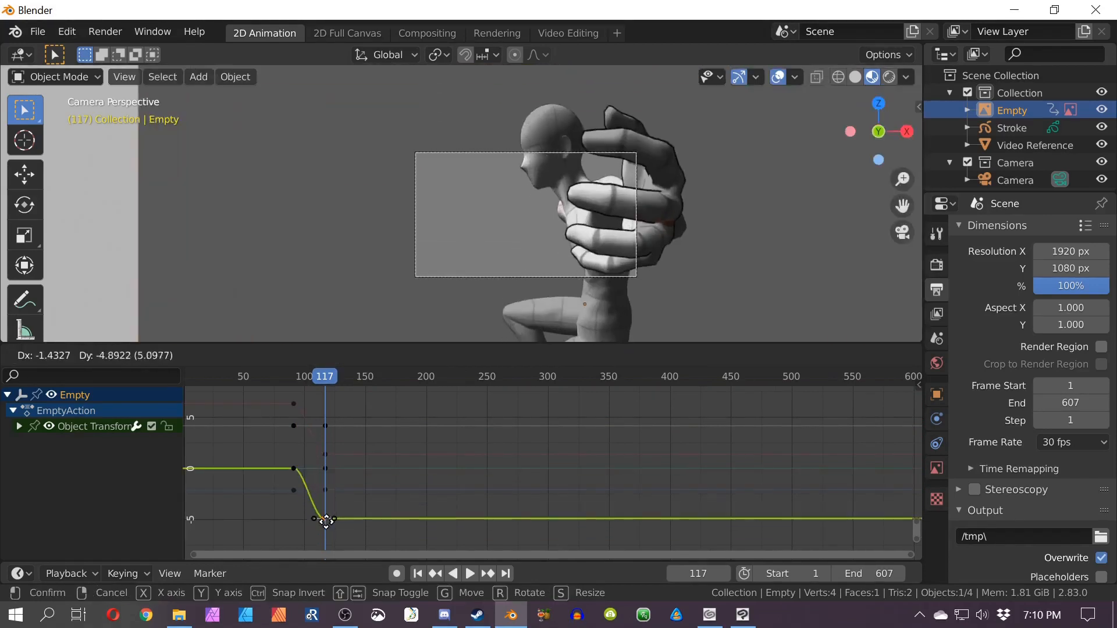
right_click(329, 489)
left_click(325, 426)
key("g")
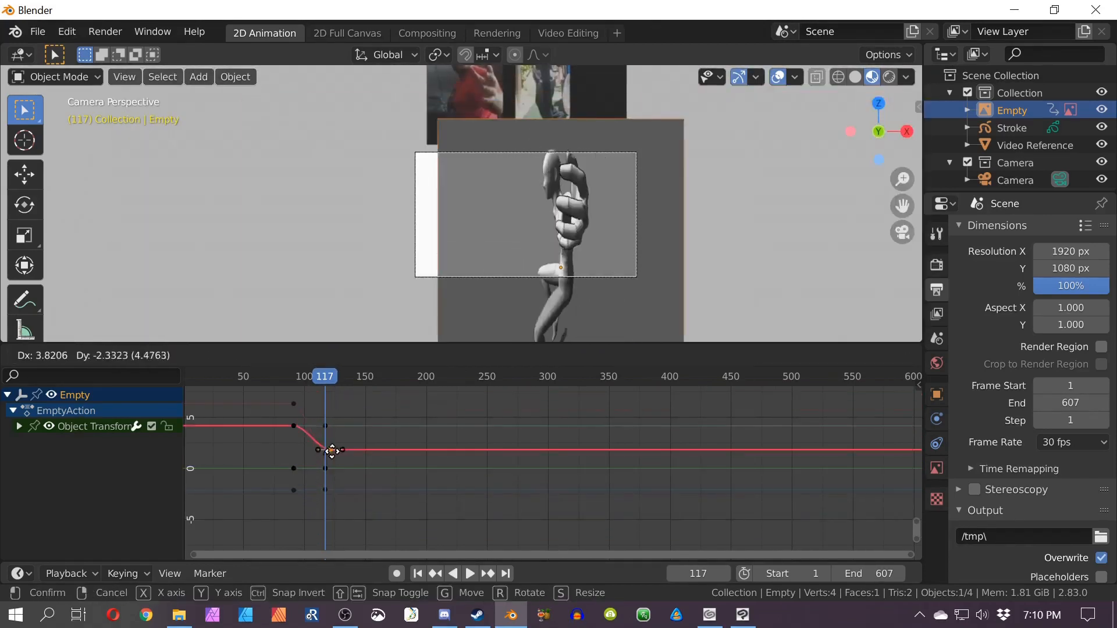
right_click(324, 413)
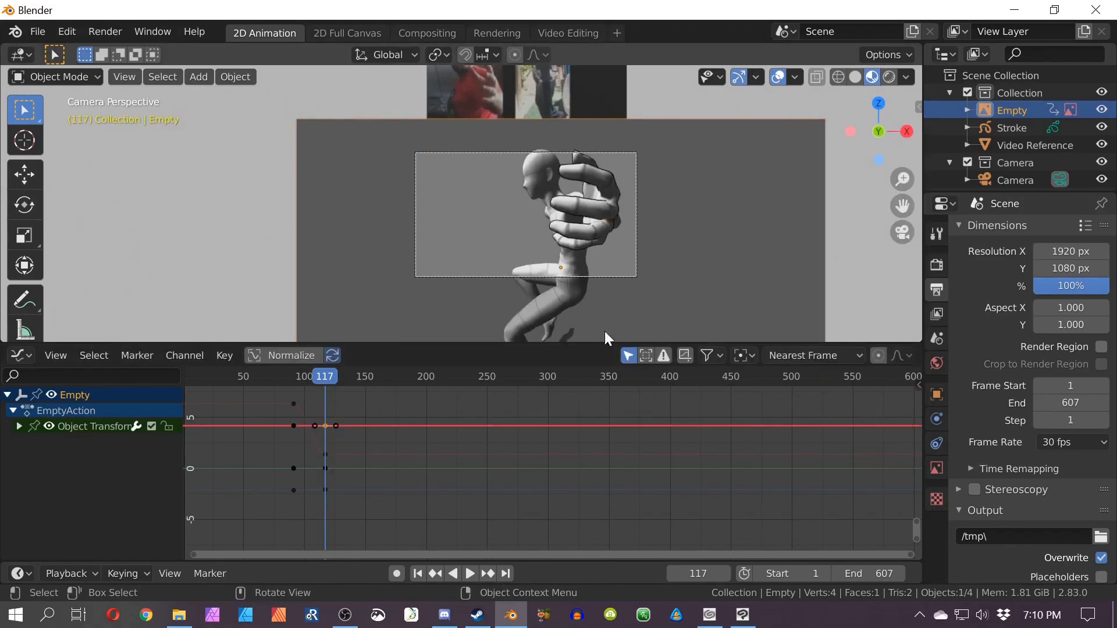
Step: At frame 118, scale the reference image down to almost nothing and keyframe its transform
scroll(582, 170, "down", 2)
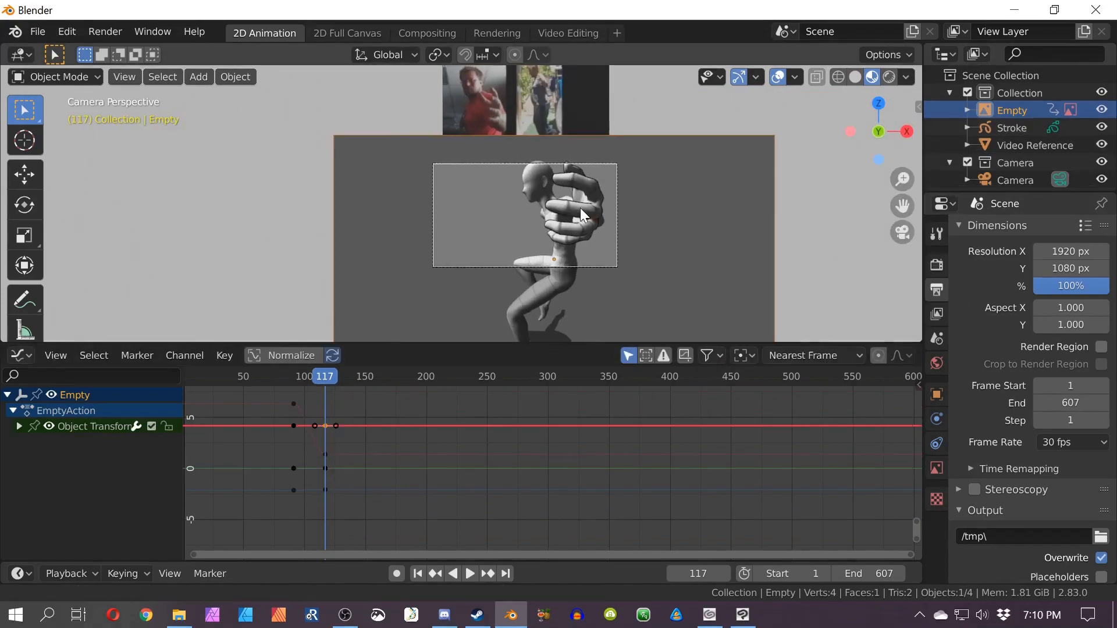
middle_click_drag(580, 208, 612, 214, "shift")
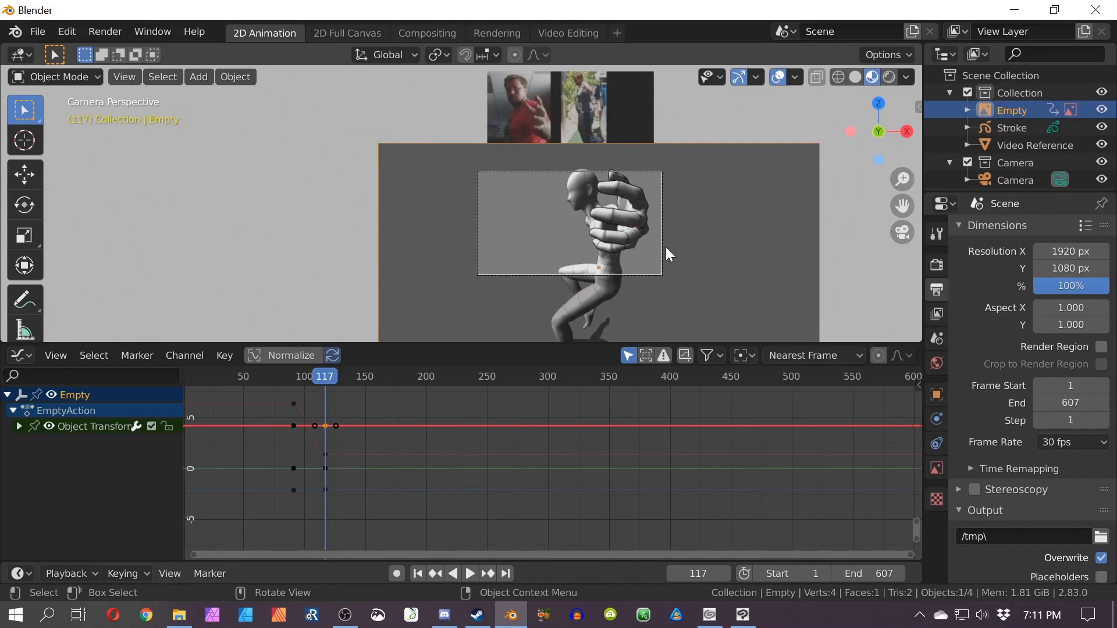
key("Right")
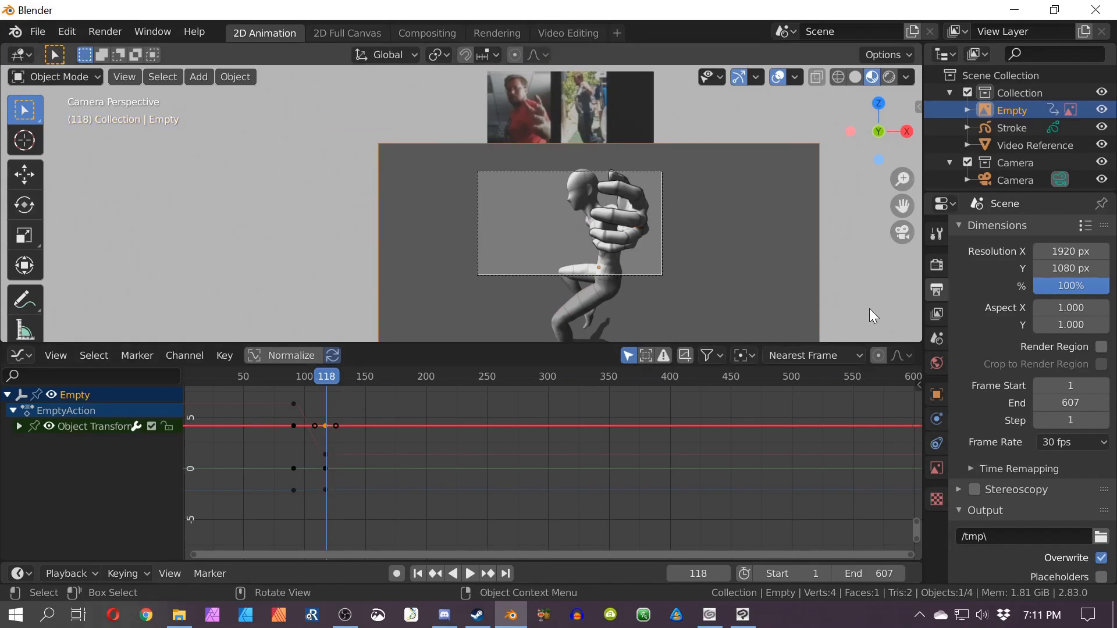
key("s")
left_click(619, 274)
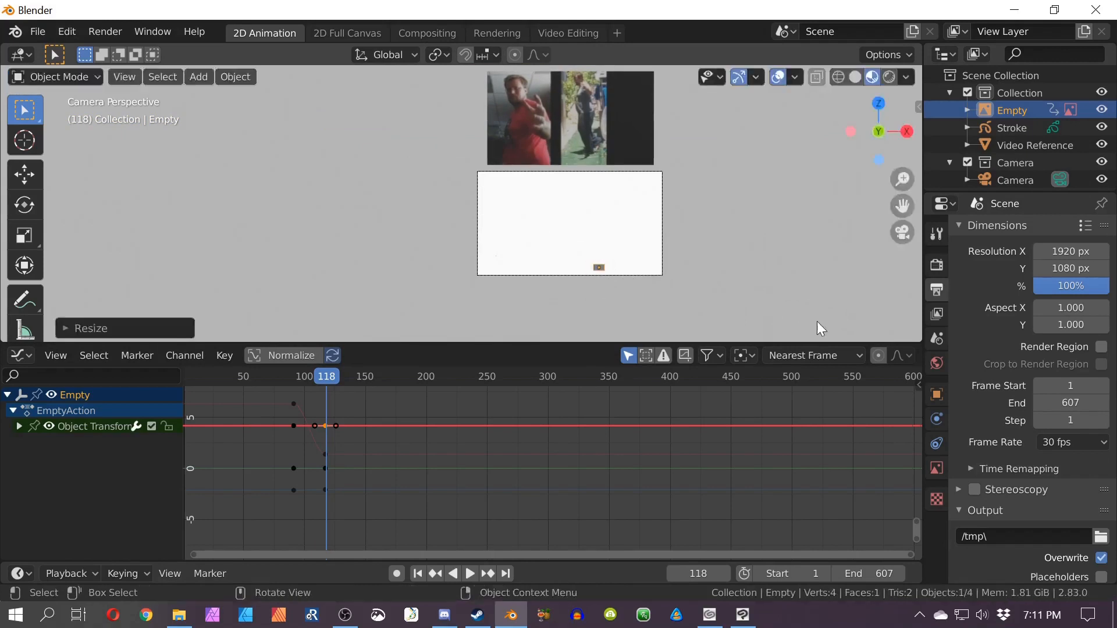
key("s")
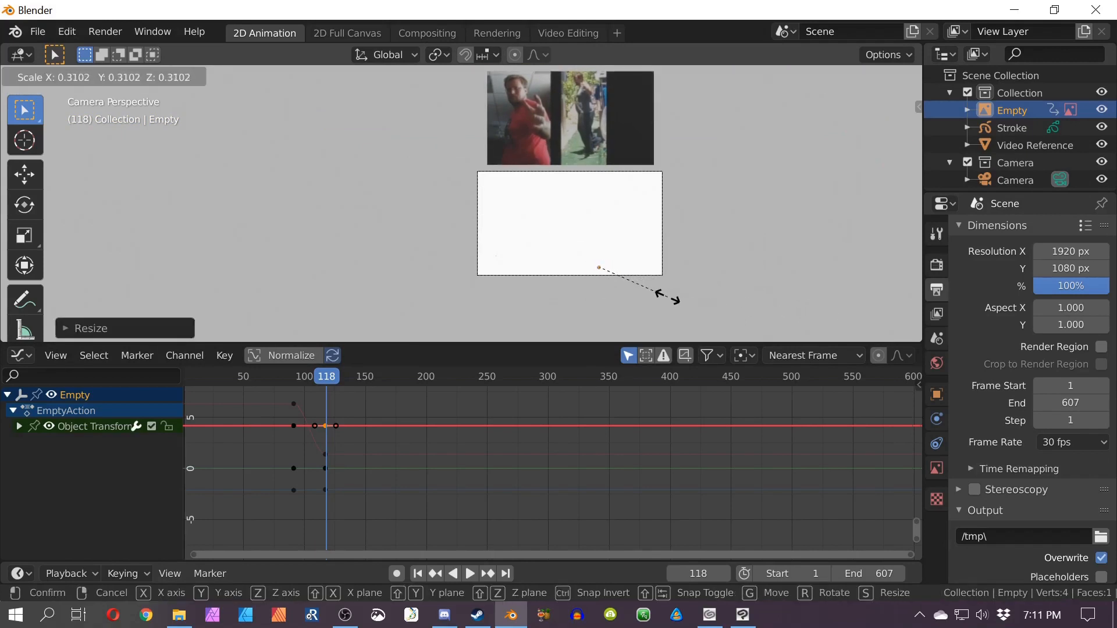
left_click(666, 295)
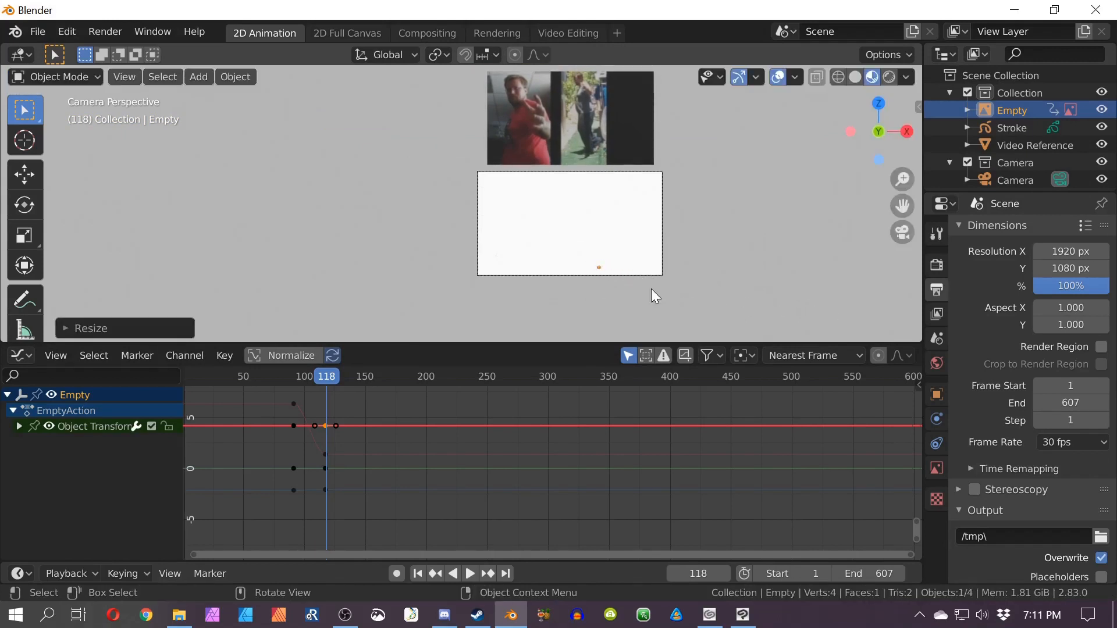
key("i")
left_click(644, 271)
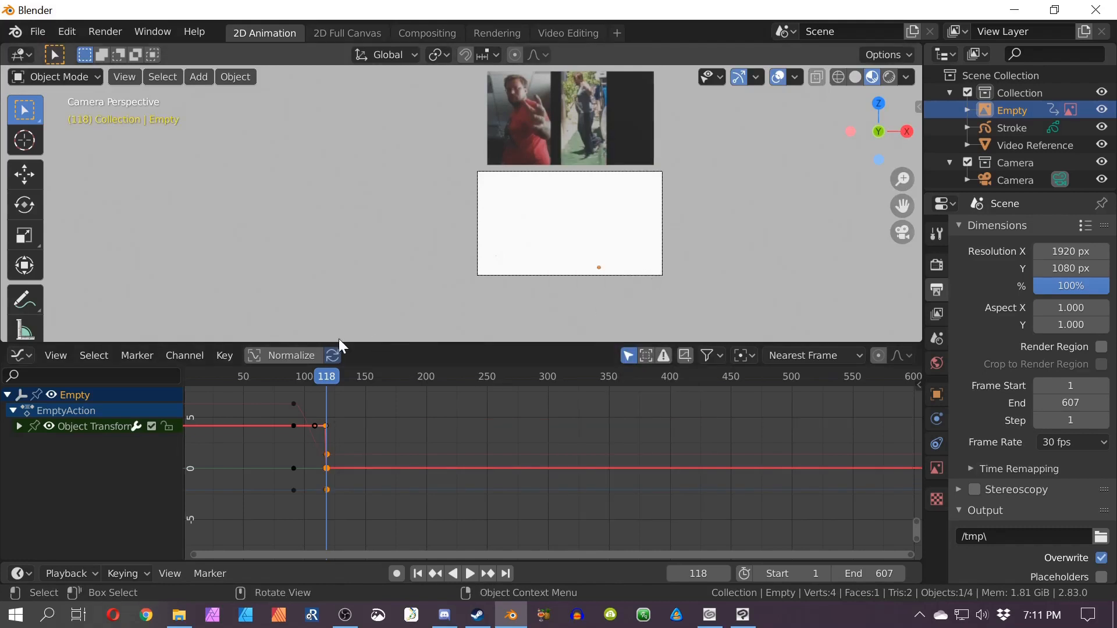
Step: Play the animation from frame 0, and scrub between frames 113 and 118 to review the reference image's motion and disappearance
left_click_drag(326, 373, 182, 376)
key("space")
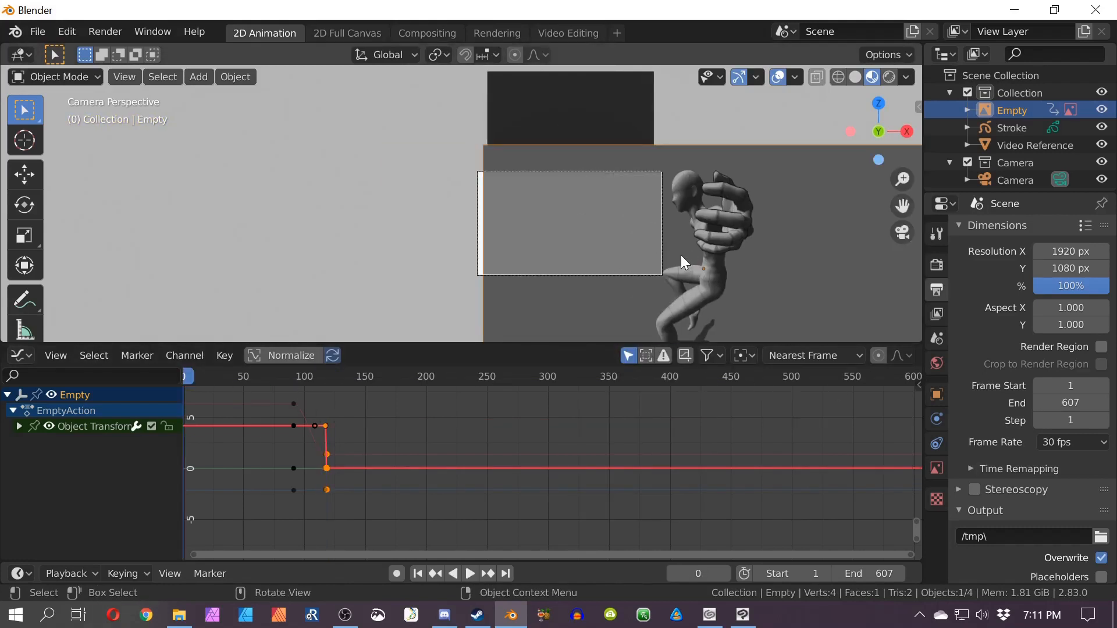
key("space")
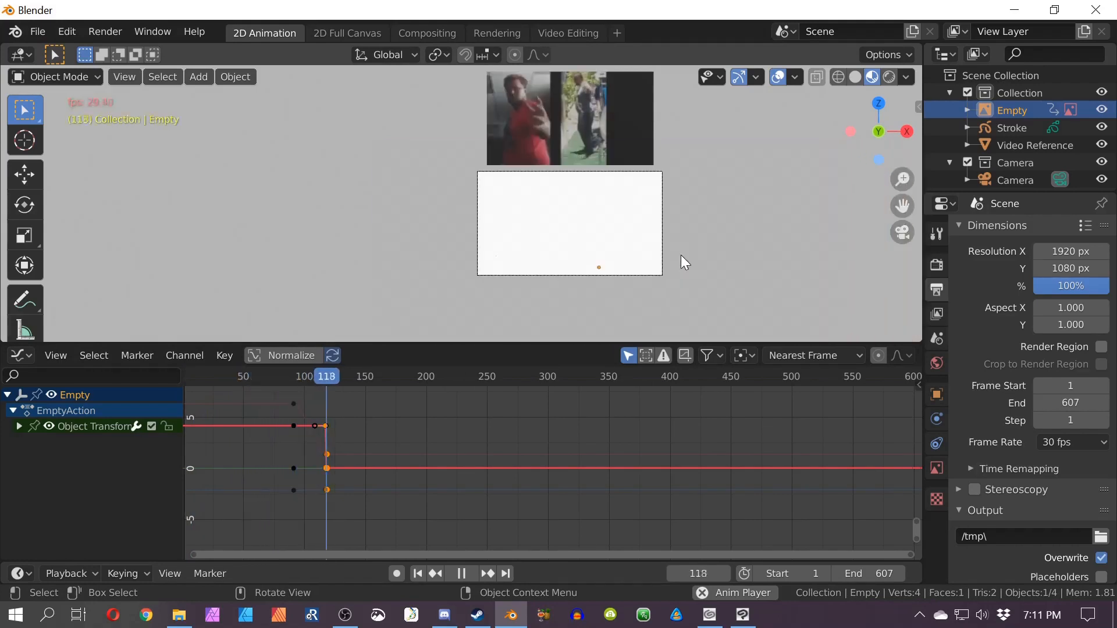
key("space")
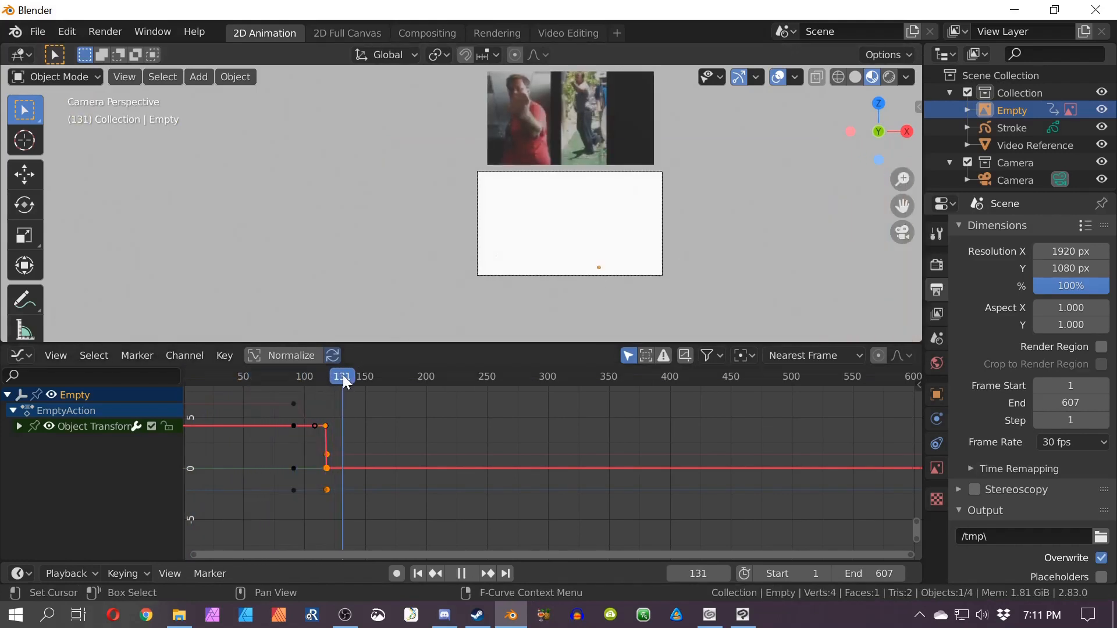
left_click_drag(343, 374, 319, 379)
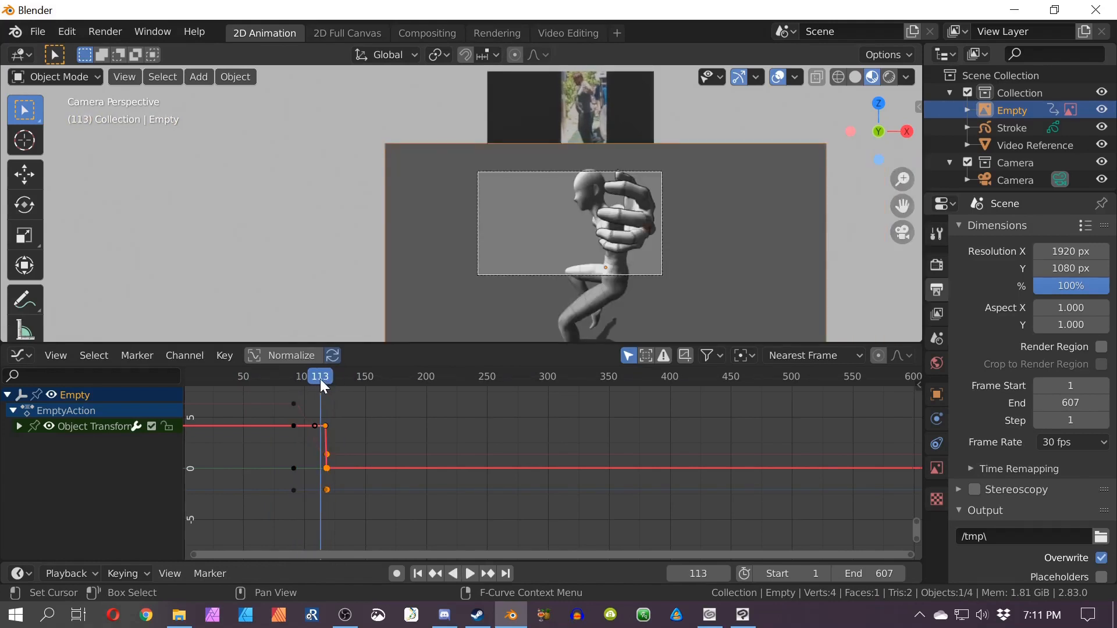
key("space")
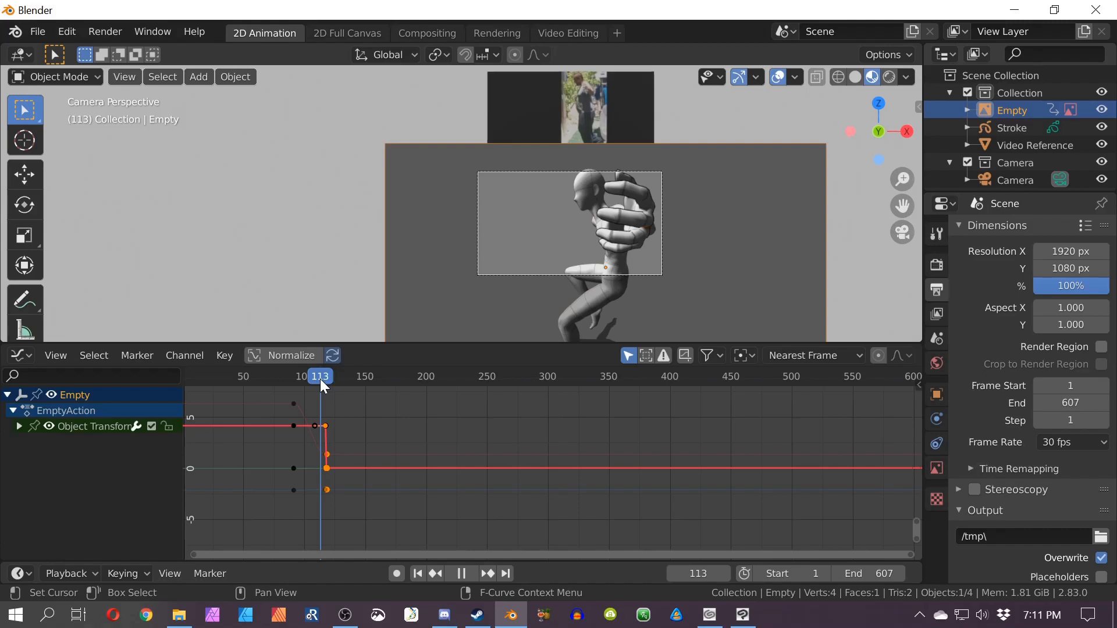
mouse_move(319, 379)
left_mouse_down()
mouse_move(278, 375)
mouse_move(326, 373)
left_mouse_up()
key("space")
Step: Step through the frames from 118 to 124, examine the performers' next pose in the video reference, and stop at frame 123
middle_click_drag(719, 315, 712, 284, "shift")
key("Right")
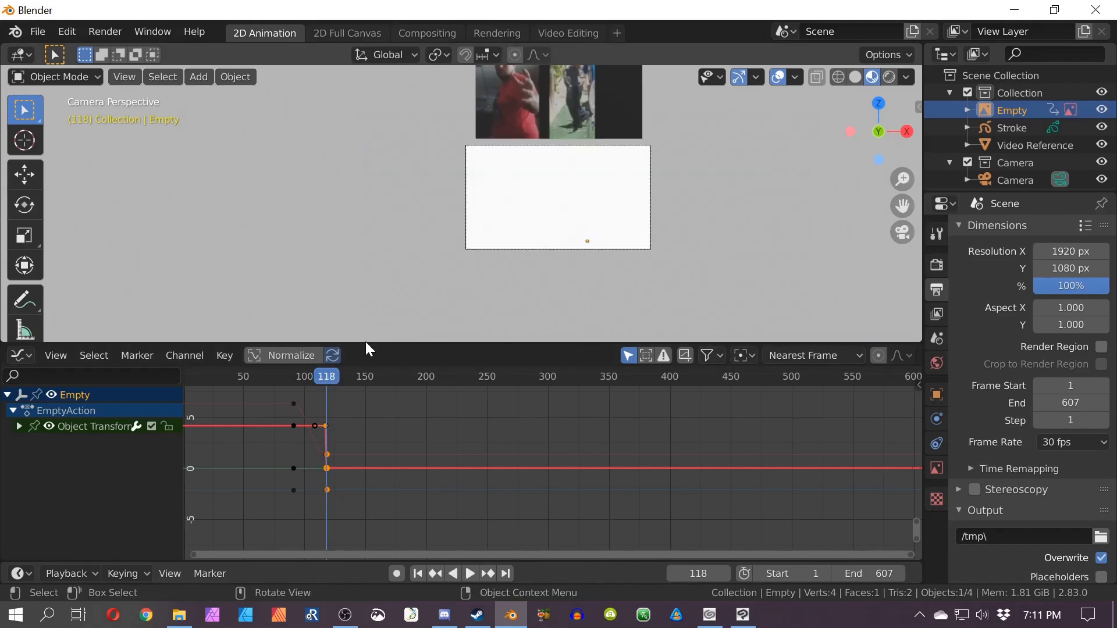
scroll(490, 212, "up", 3)
middle_click_drag(491, 210, 466, 310, "shift")
scroll(488, 242, "down", 2)
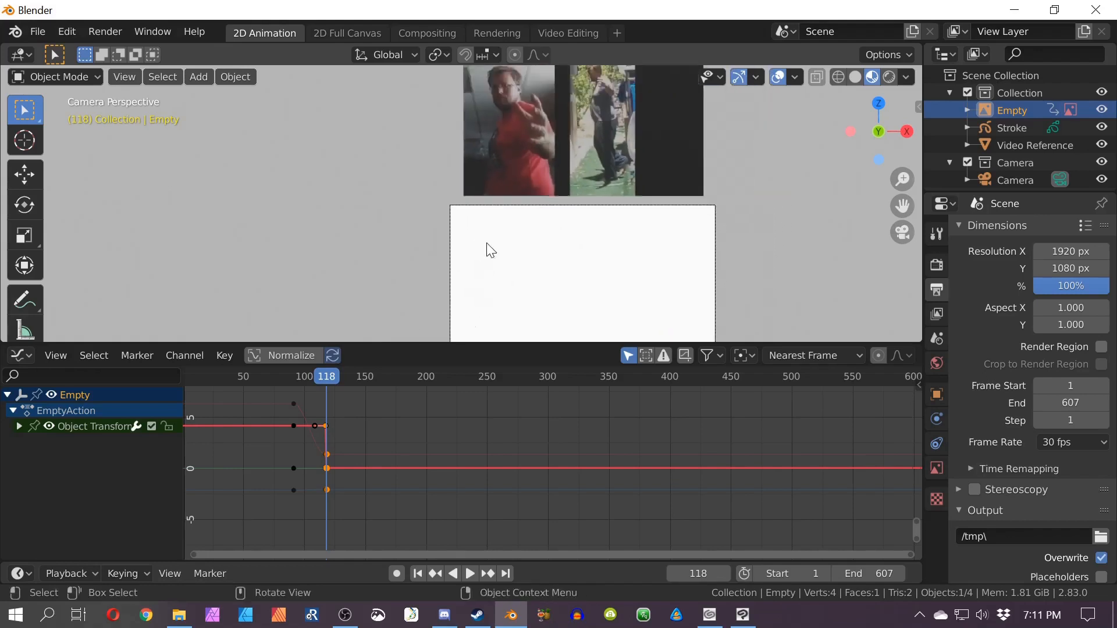
middle_click_drag(512, 230, 500, 244, "shift")
key("Right")
key("Right")
key("Right")
key("Right")
key("Right")
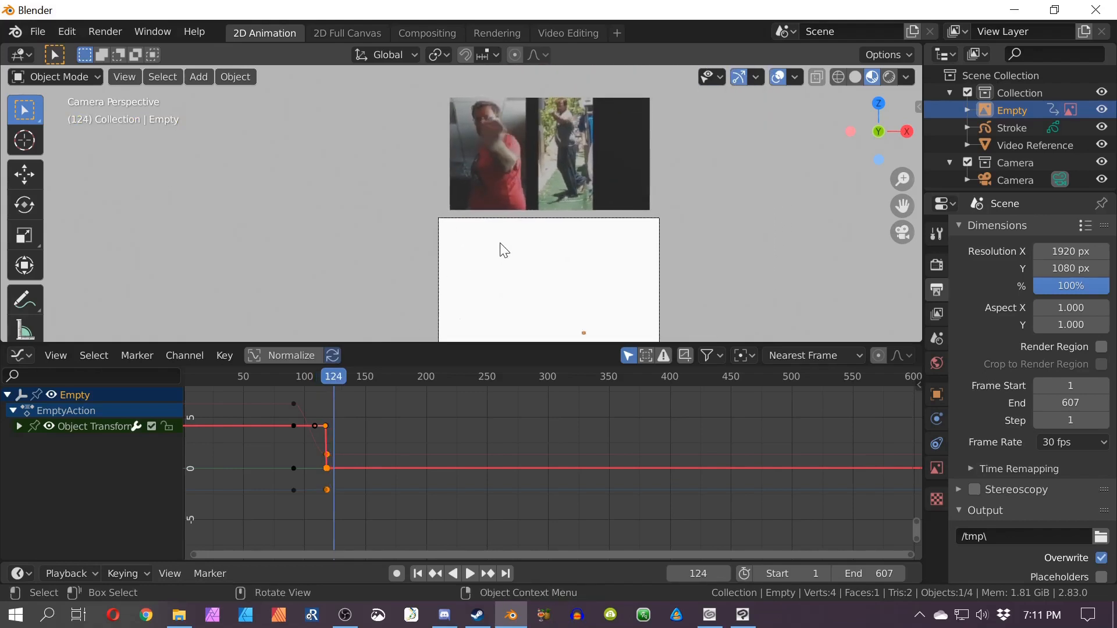
key("Left")
key("Left")
key("Left")
key("Right")
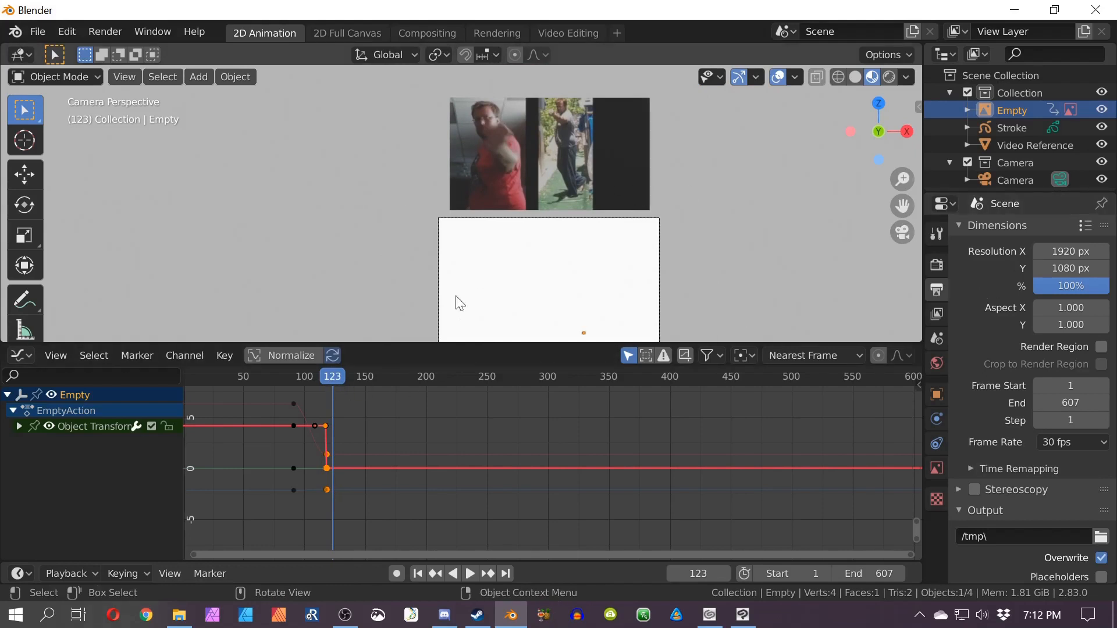
Step: Add Pose 2.jpg as a reference image, enlarge it to cover the camera frame, and reposition it over the frame
key("shift+a")
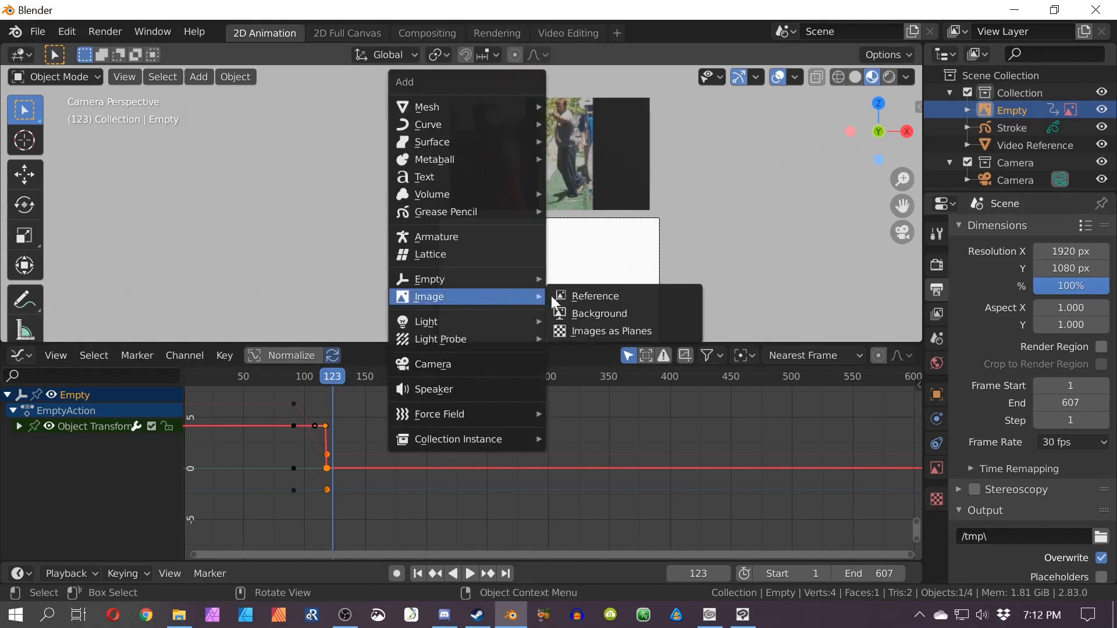
left_click(583, 296)
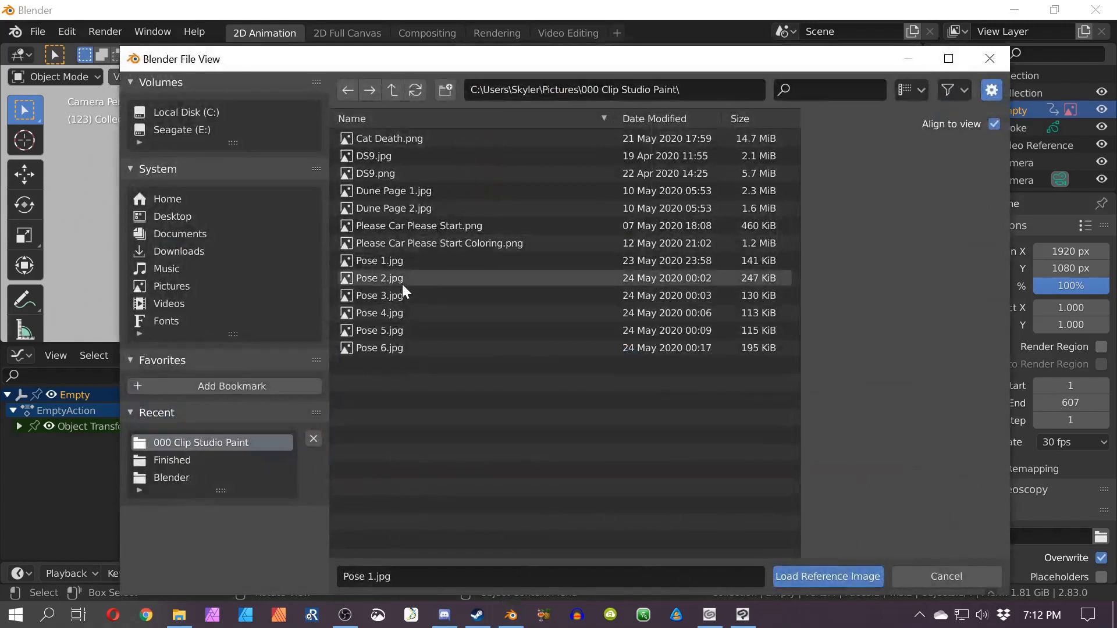
double_click(401, 280)
key("s")
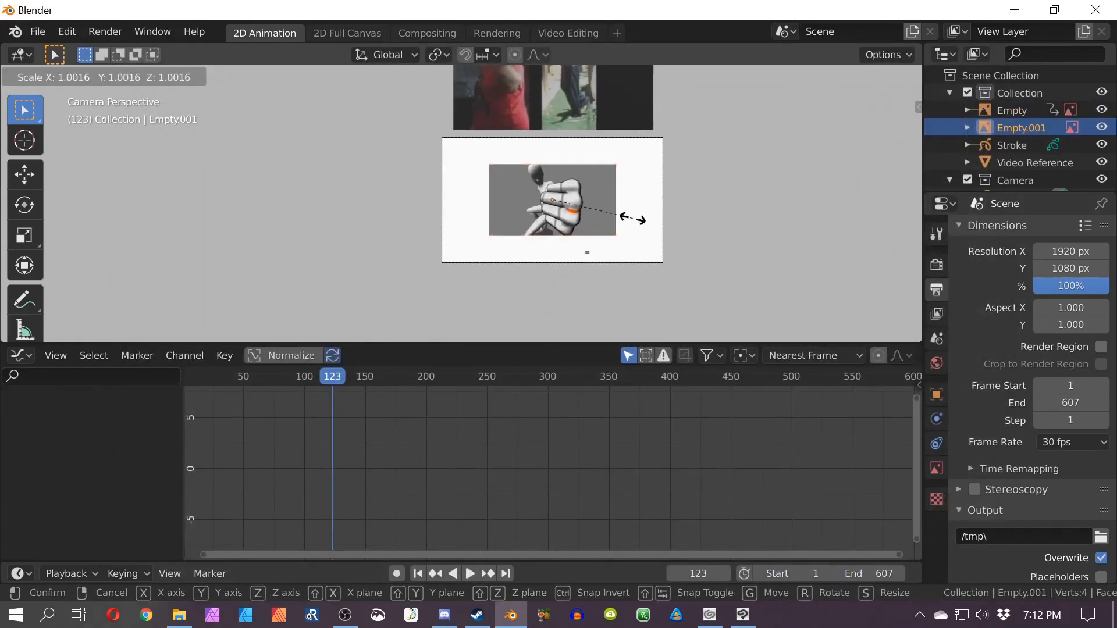
left_click(705, 271)
key("g")
left_click(713, 274)
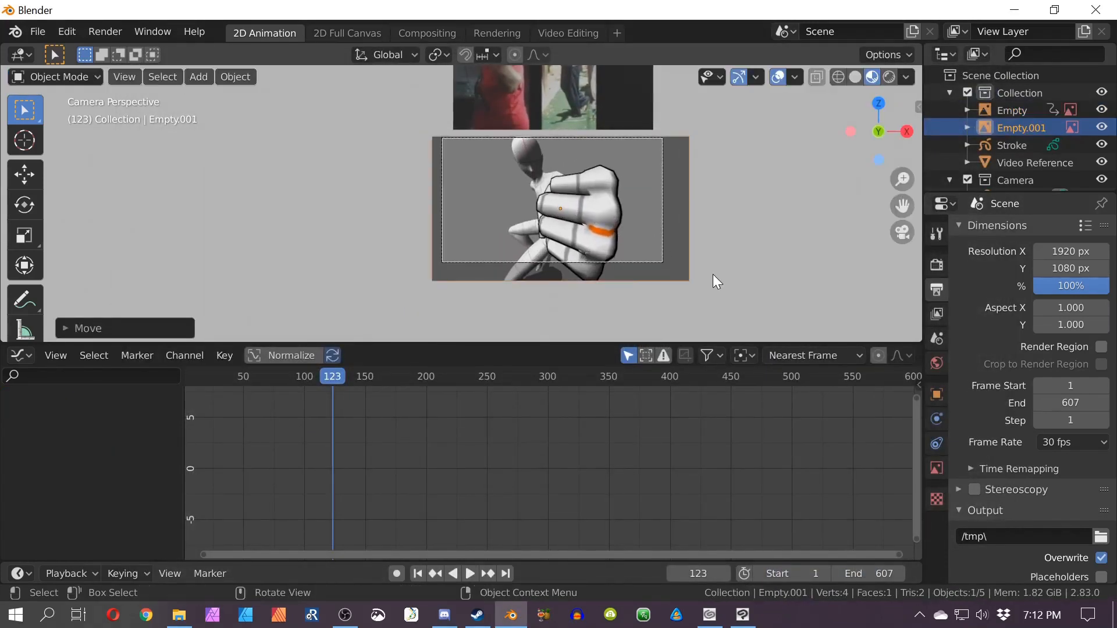
Step: Return to frame 117 and examine from an angled view how the two pose images overlap
middle_click_drag(516, 252, 524, 287, "shift")
key("Left")
key("Left")
key("Left")
key("Left")
key("Left")
key("Left")
key("Left")
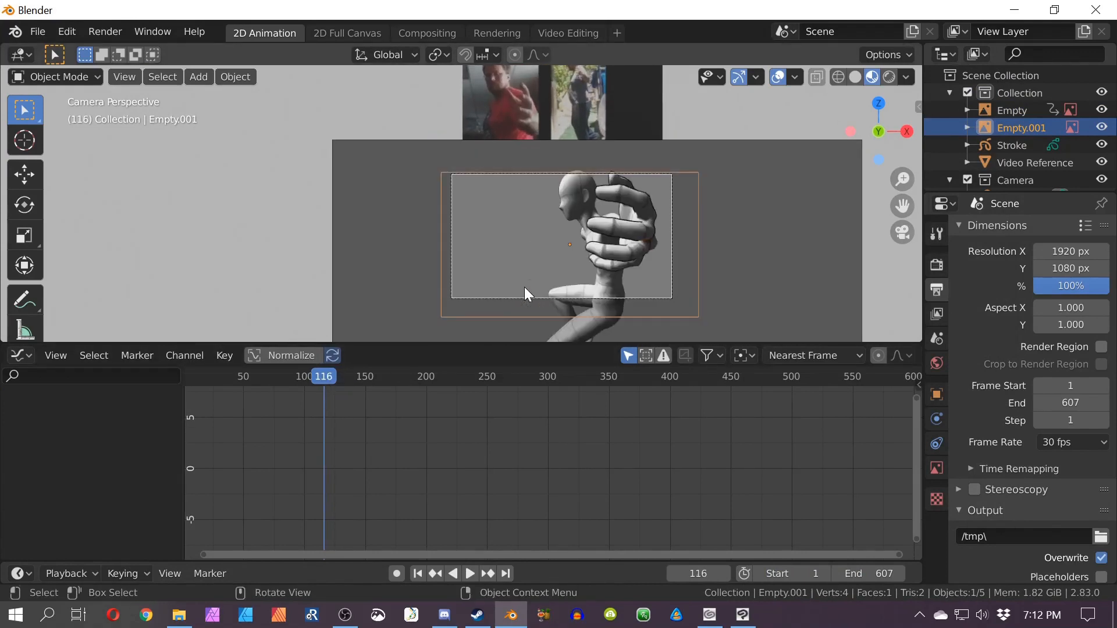
key("Right")
middle_click_drag(525, 287, 640, 260)
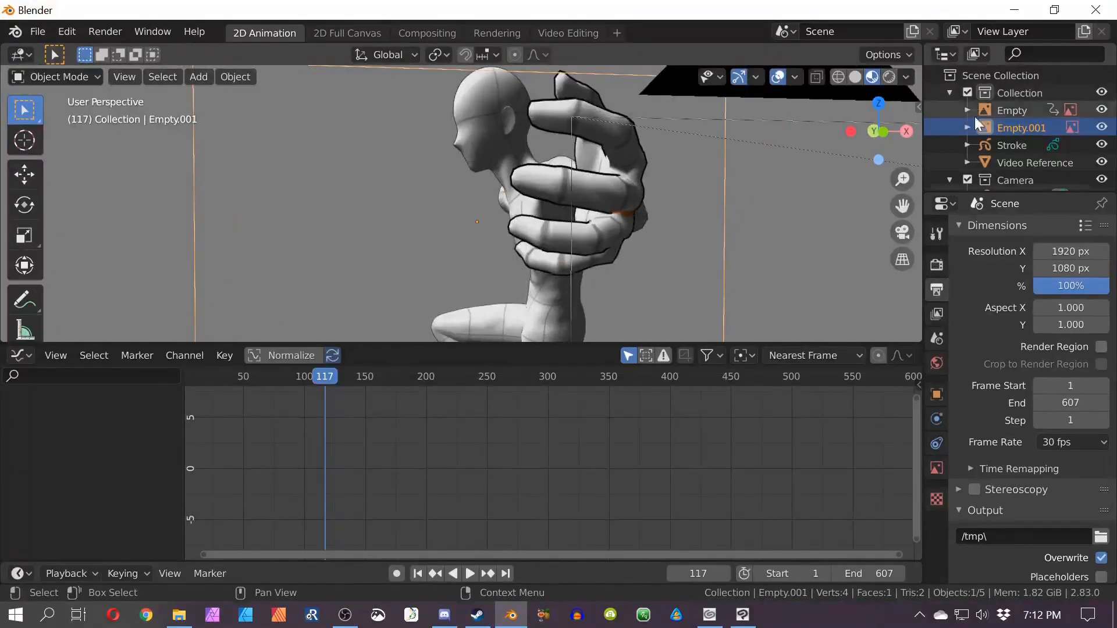
Step: Enable transparency on the Pose 1.jpg reference image and set its opacity to 0.669
left_click(1017, 114)
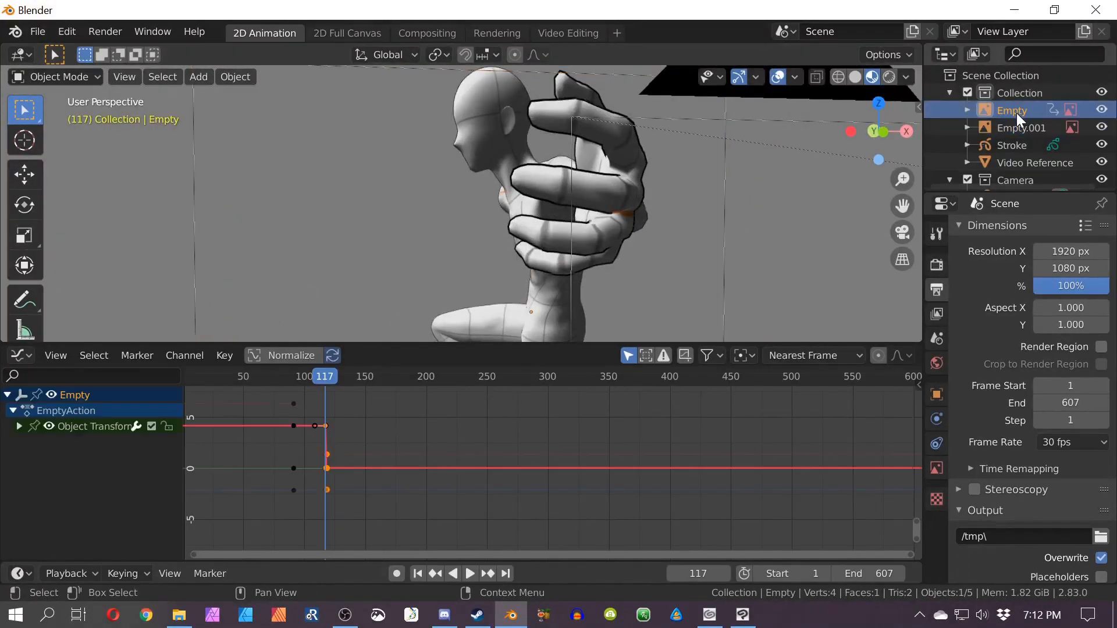
left_click(935, 470)
left_click(987, 437)
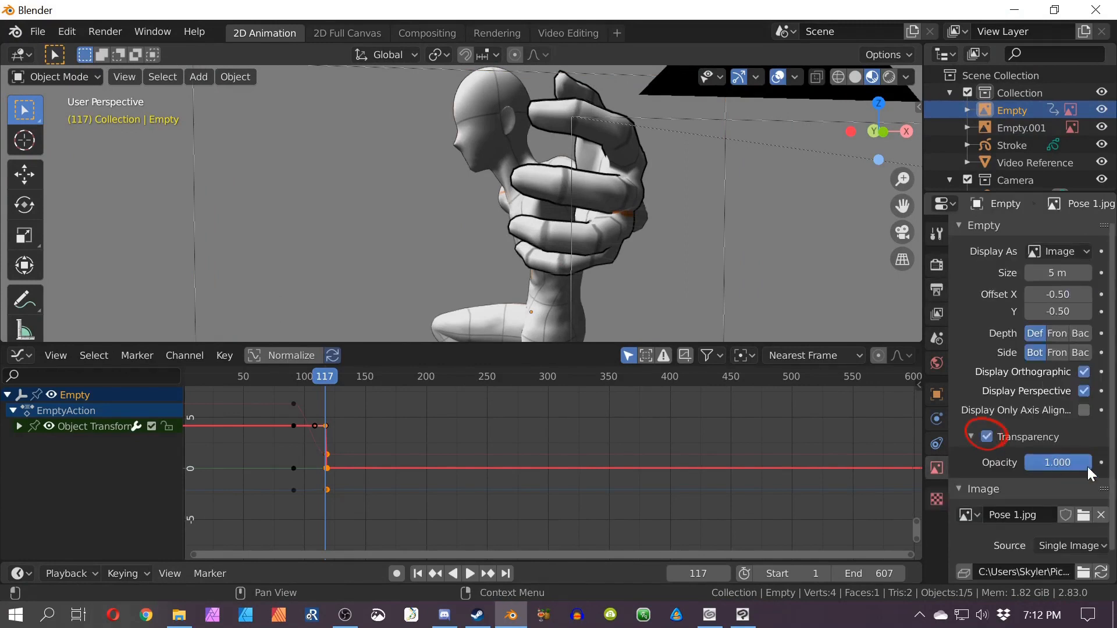
left_click_drag(1057, 462, 1035, 462)
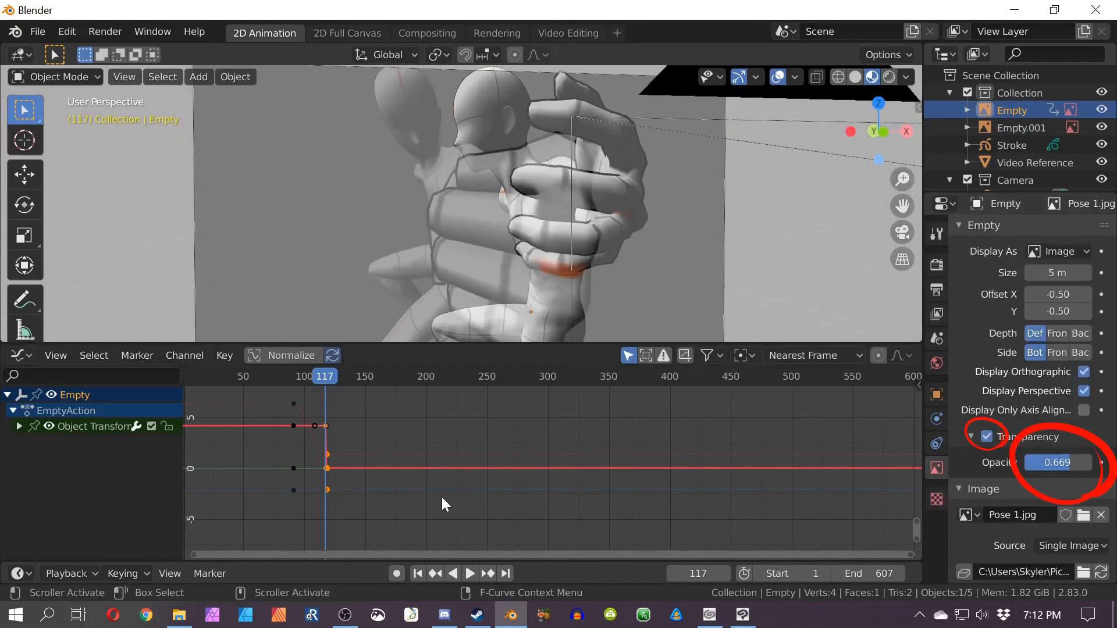
Step: Rename the object holding Pose 1.jpg as Pose 1 and the one holding Pose 2.jpg as Pose 2
left_click(1032, 129)
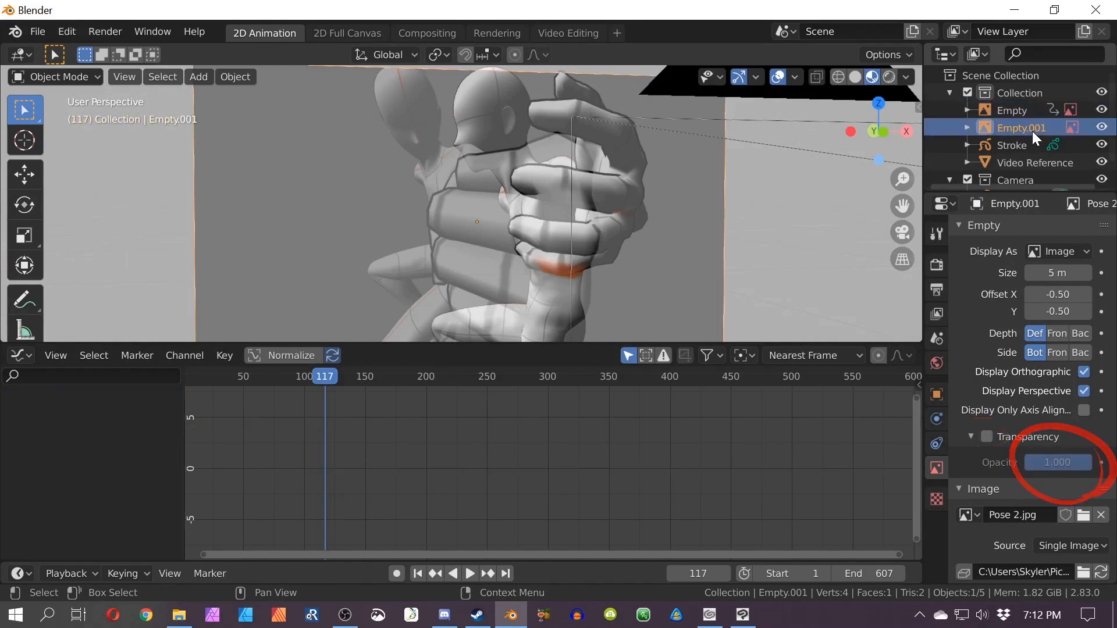
double_click(1015, 111)
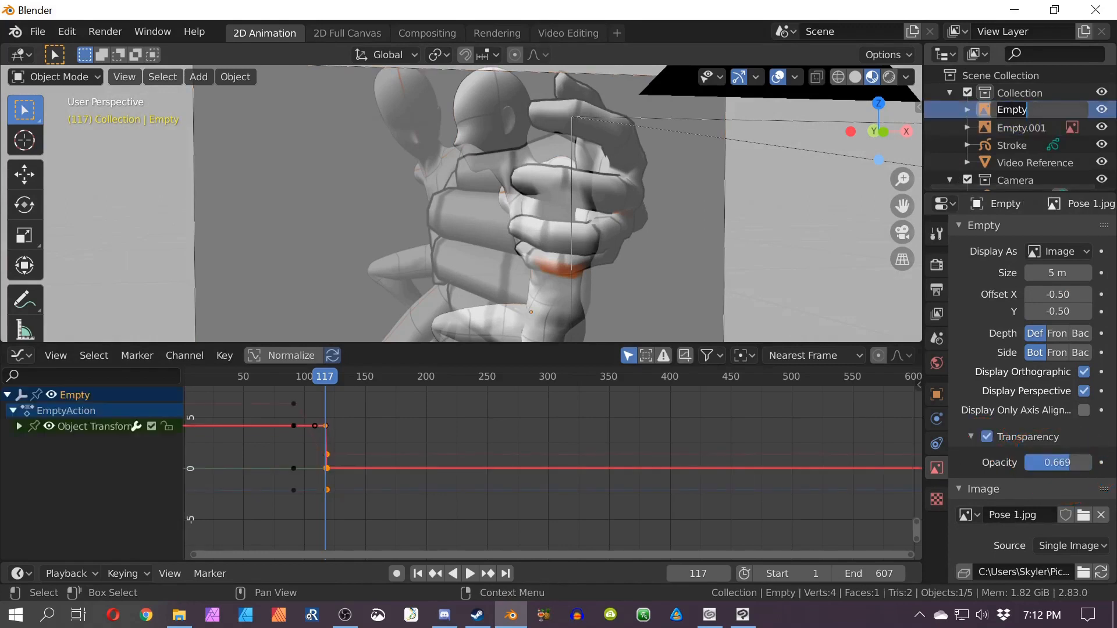
key("Return")
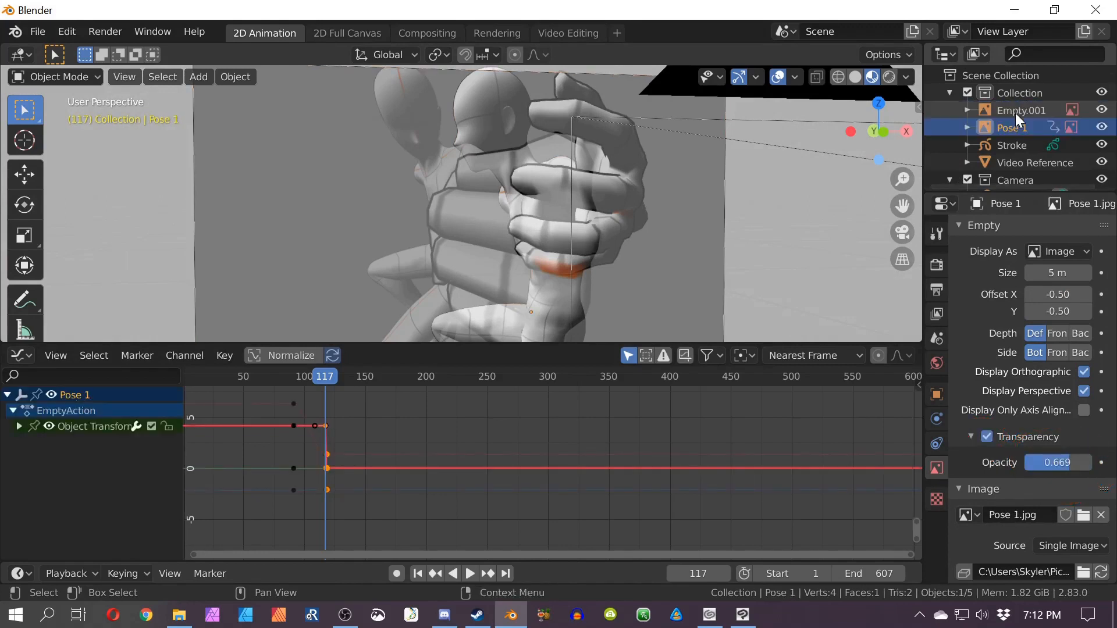
left_click(1015, 111)
double_click(1014, 111)
type("Pose 2")
key("Return")
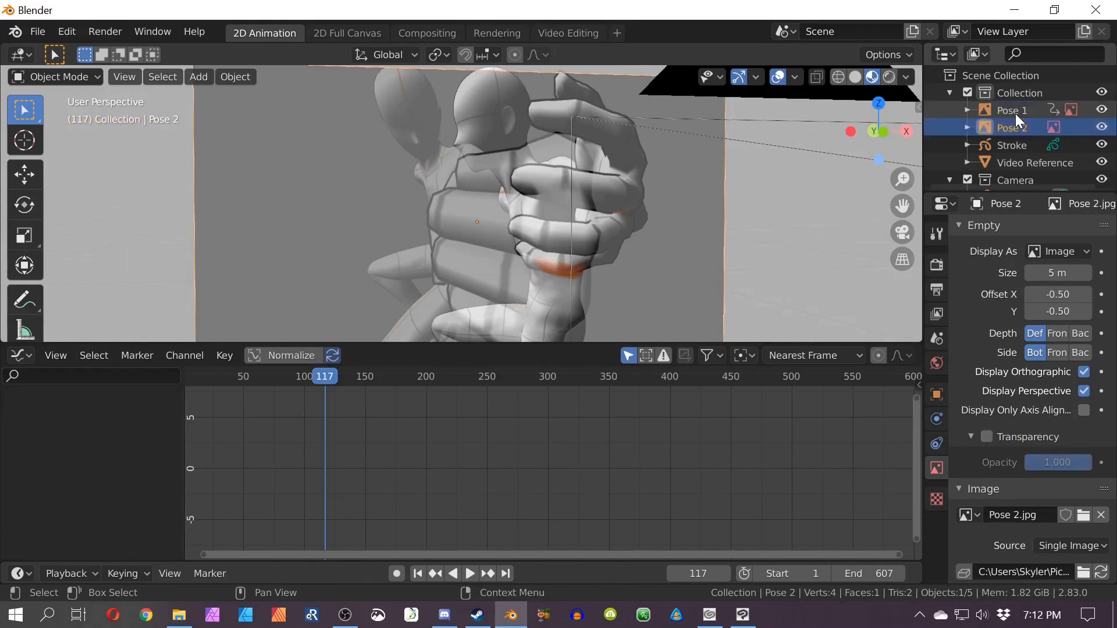
Step: Toggle the visibility of the Pose 1 and Pose 2 images to compare the two figures' positions
left_click(1102, 110)
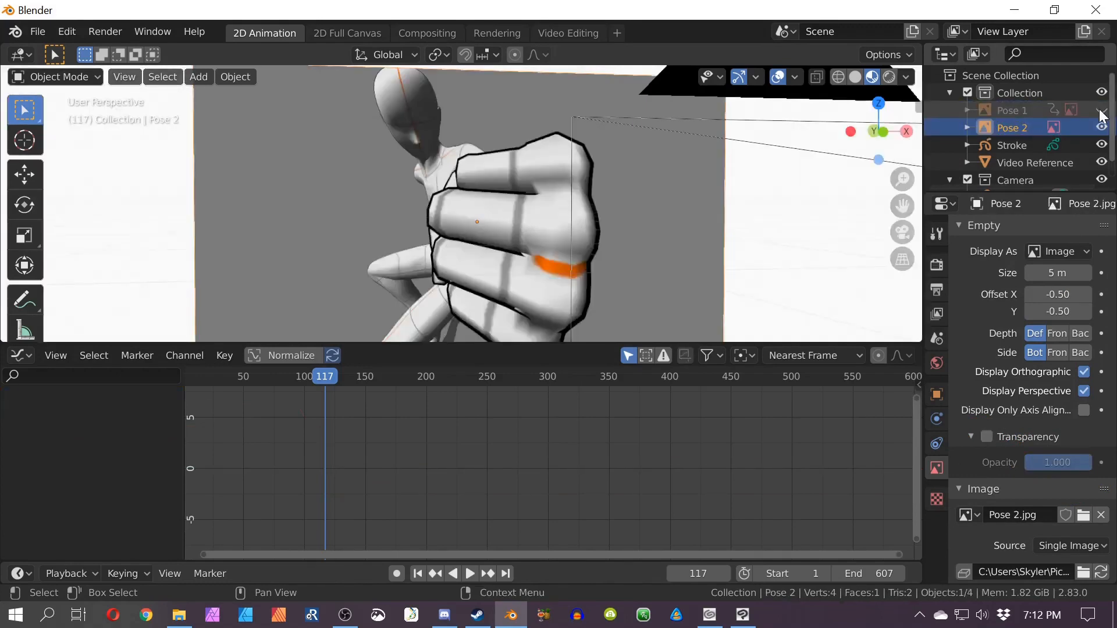
left_click(1101, 111)
left_click(1101, 110)
left_click(1101, 110)
left_click(1101, 111)
left_click(1102, 110)
left_click(1101, 128)
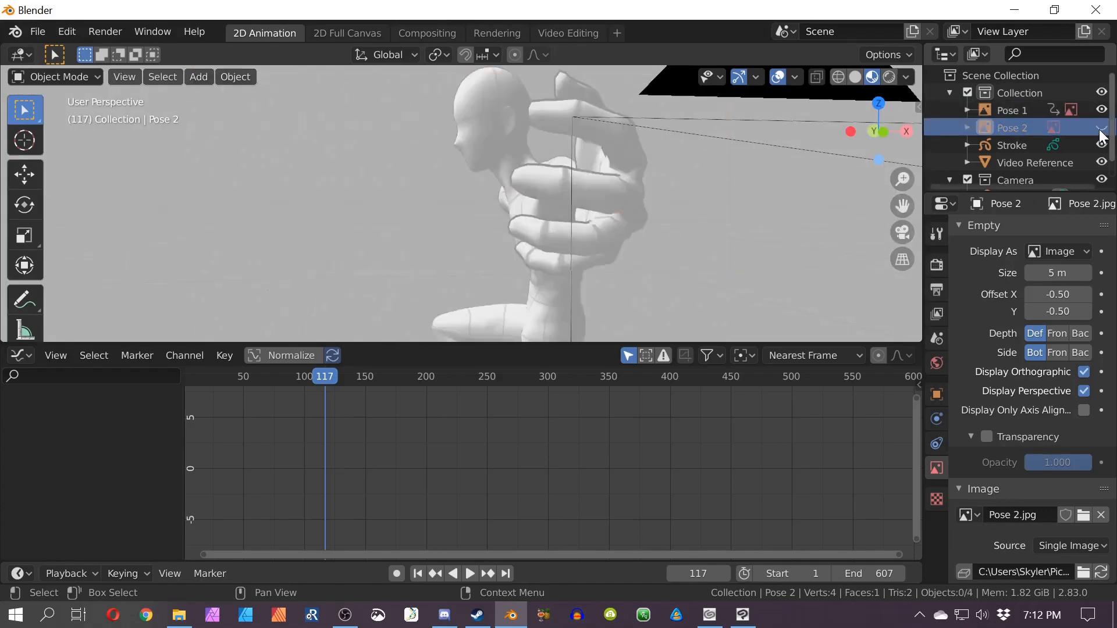
left_click(1101, 128)
left_click(1101, 128)
left_click(1101, 128)
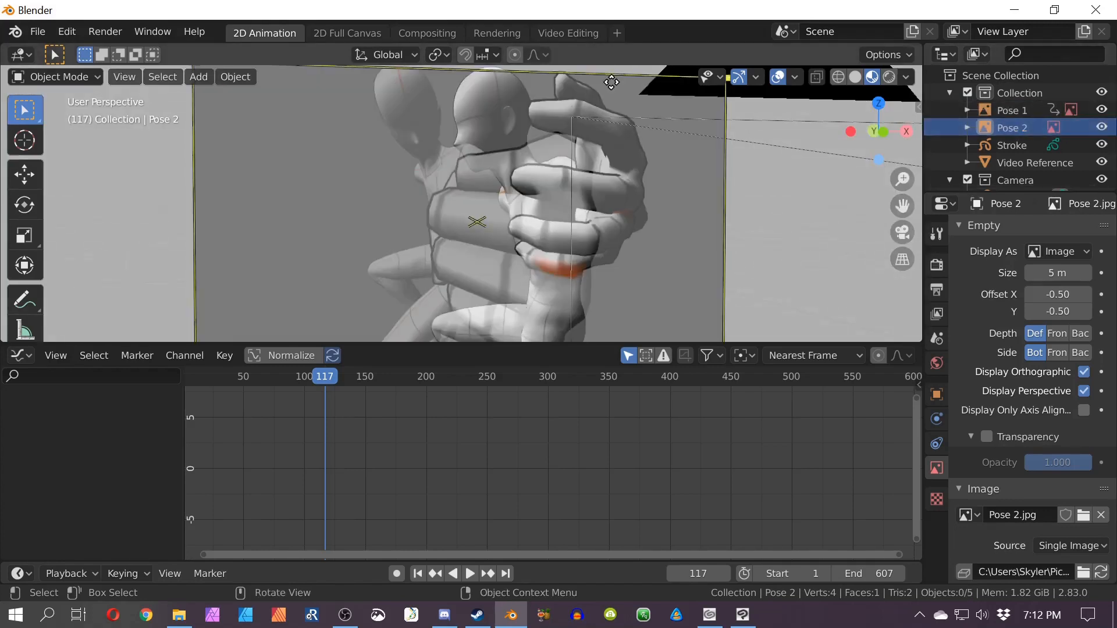
Step: Move the Pose 2 image in the camera view to line its figure up with the one in Pose 1
key("KP_0")
scroll(591, 138, "up", 3)
middle_click_drag(605, 195, 452, 103, "shift")
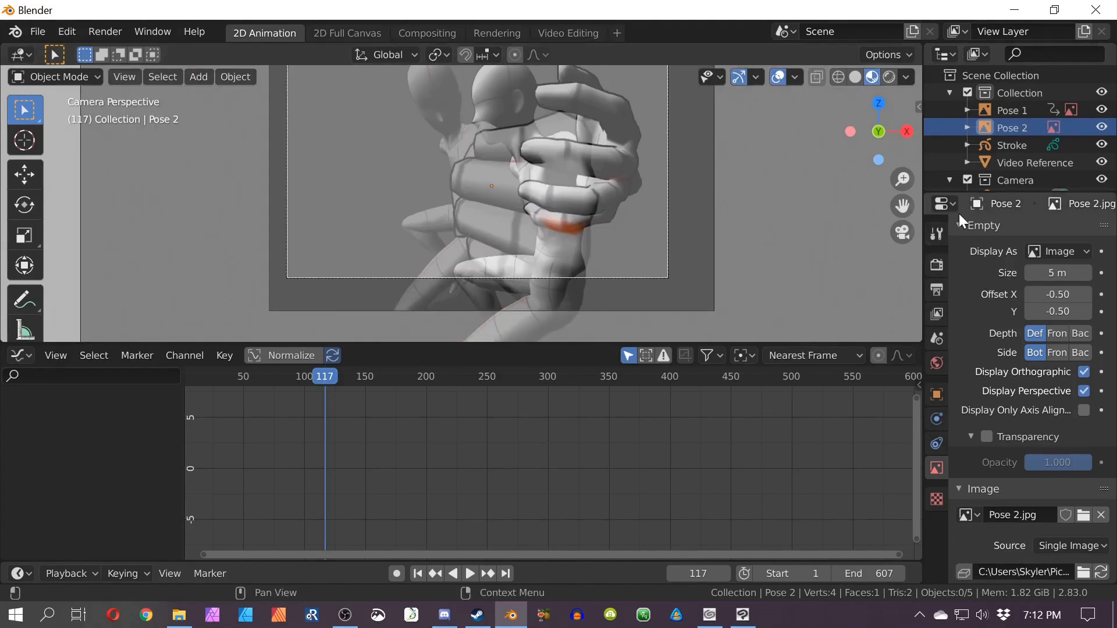
left_click(1013, 128)
key("g")
left_click(486, 178)
key("g")
middle_click_drag(487, 178, 541, 202, "shift")
left_click(545, 247)
key("g")
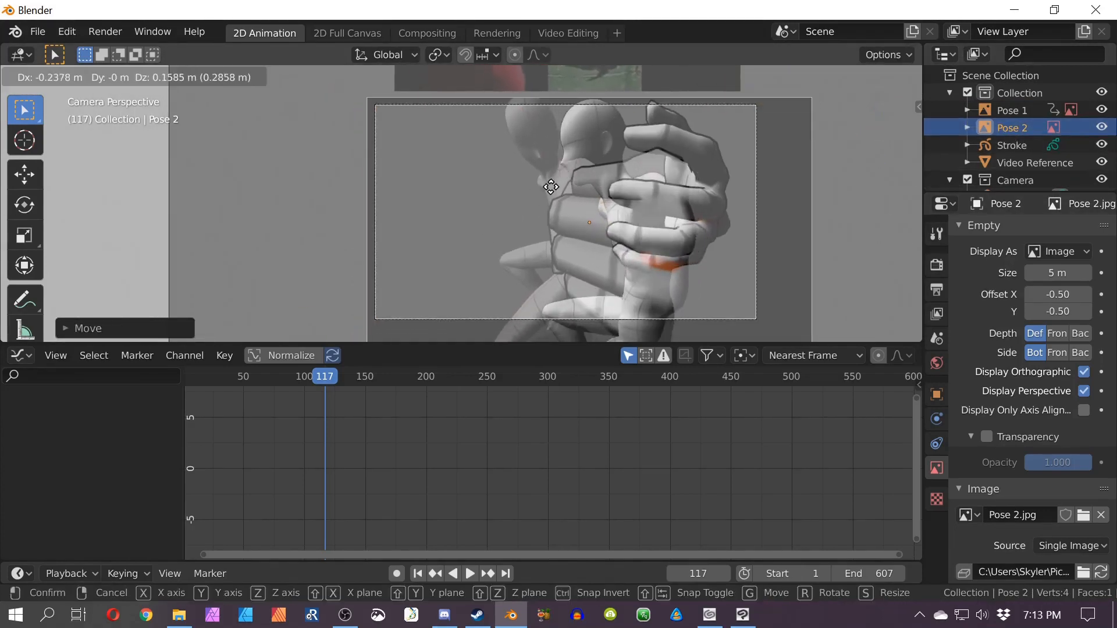
left_click(551, 187)
Step: Scale the Pose 2 image down slightly and shift it so its head and fist overlap the Pose 1 figure
key("s")
left_click(689, 231)
key("g")
left_click(689, 238)
key("s")
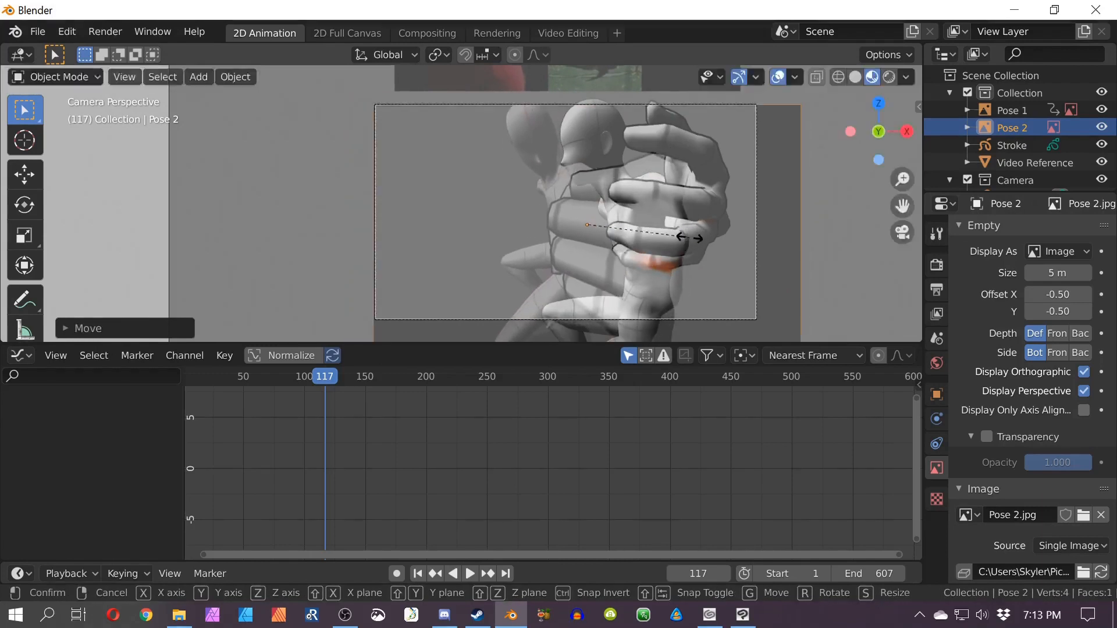
left_click(685, 237)
key("g")
left_click(605, 225)
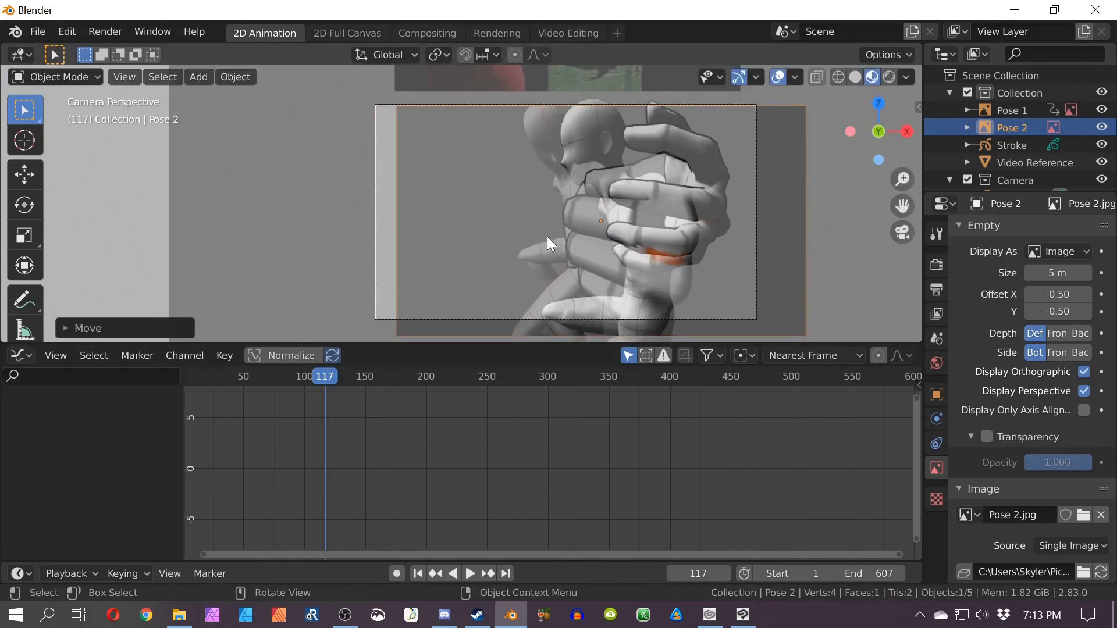
Step: Advance to frame 125 using the video reference and insert a transform keyframe for the Pose 2 image
key("Right")
key("Right")
key("Right")
key("Right")
key("Right")
key("Right")
middle_click_drag(547, 237, 536, 323, "shift")
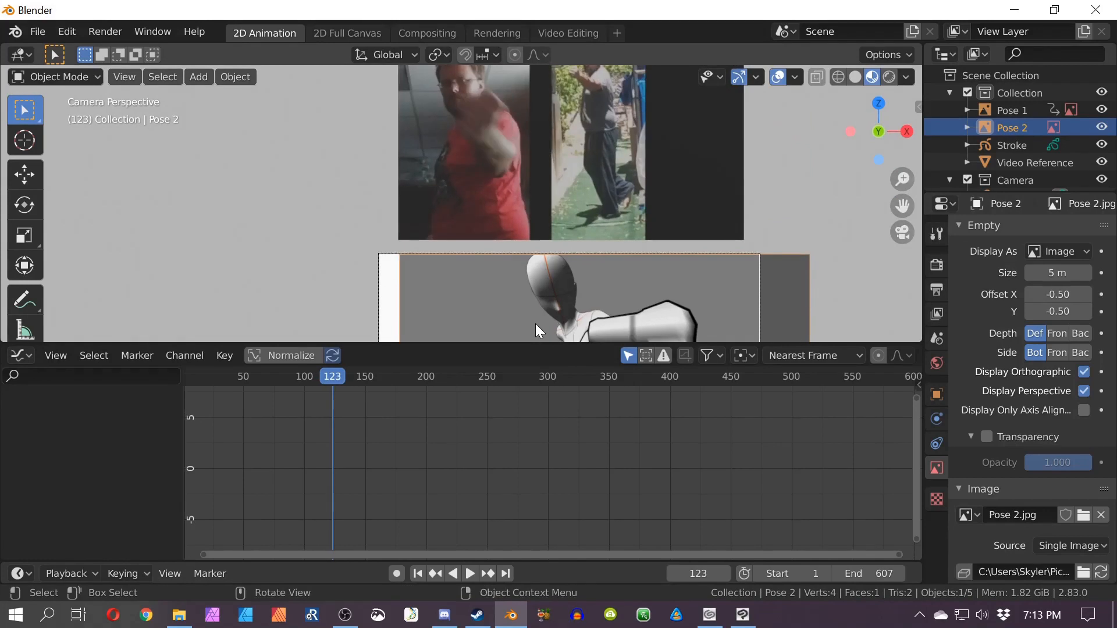
key("Right")
key("Right")
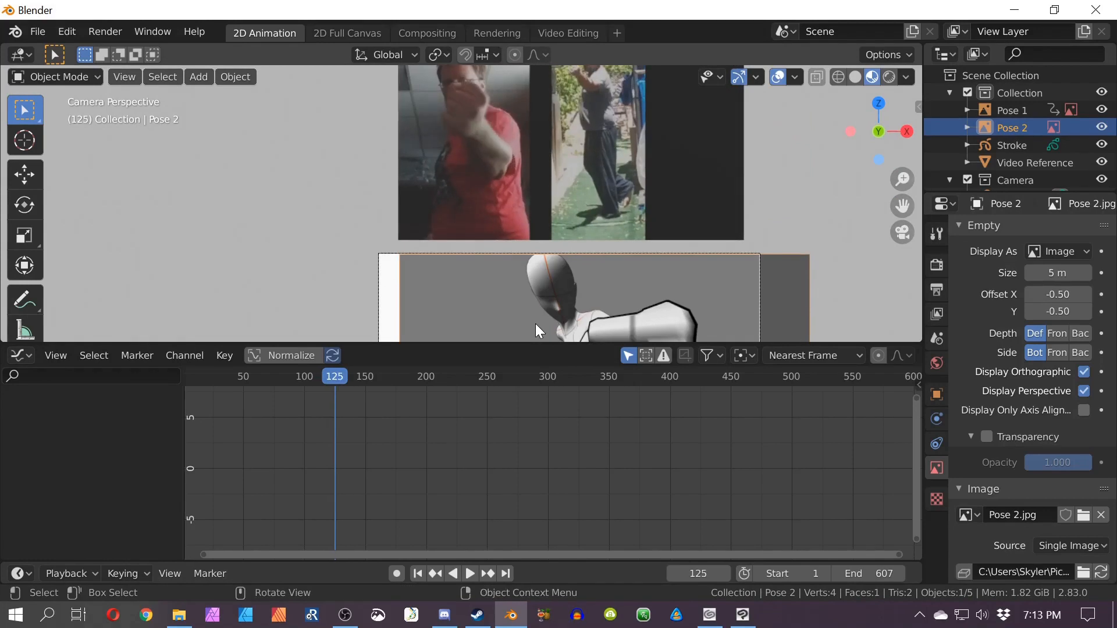
key("i")
left_click(521, 299)
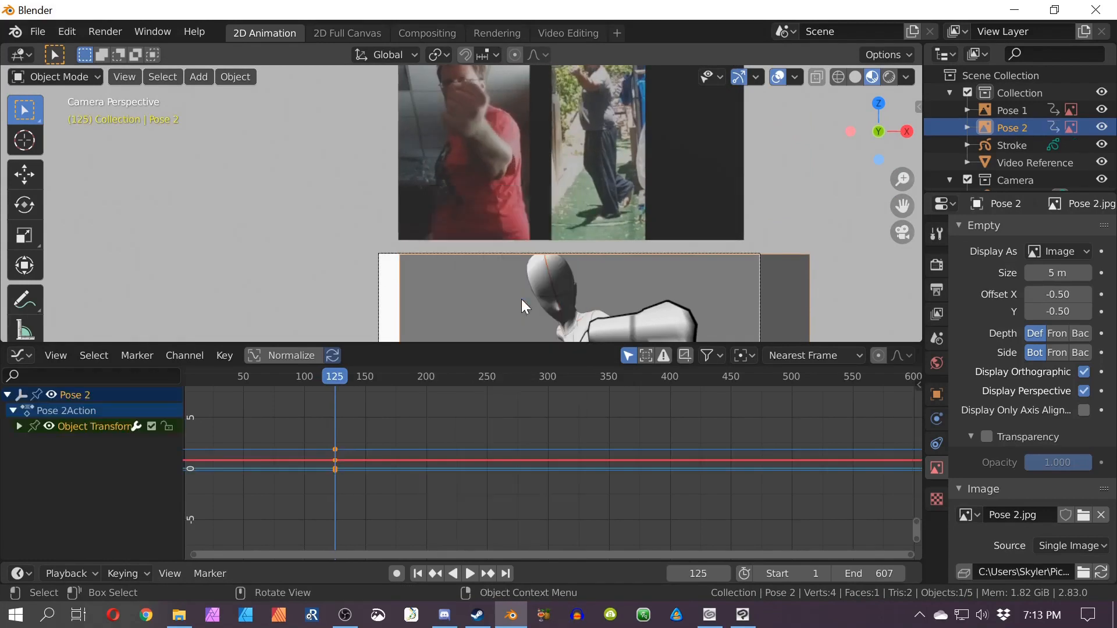
Step: On frame 124, scale the Pose 2 image down to nothing and insert a LocRotScale keyframe
middle_click_drag(549, 312, 540, 195, "shift")
scroll(593, 151, "down", 1)
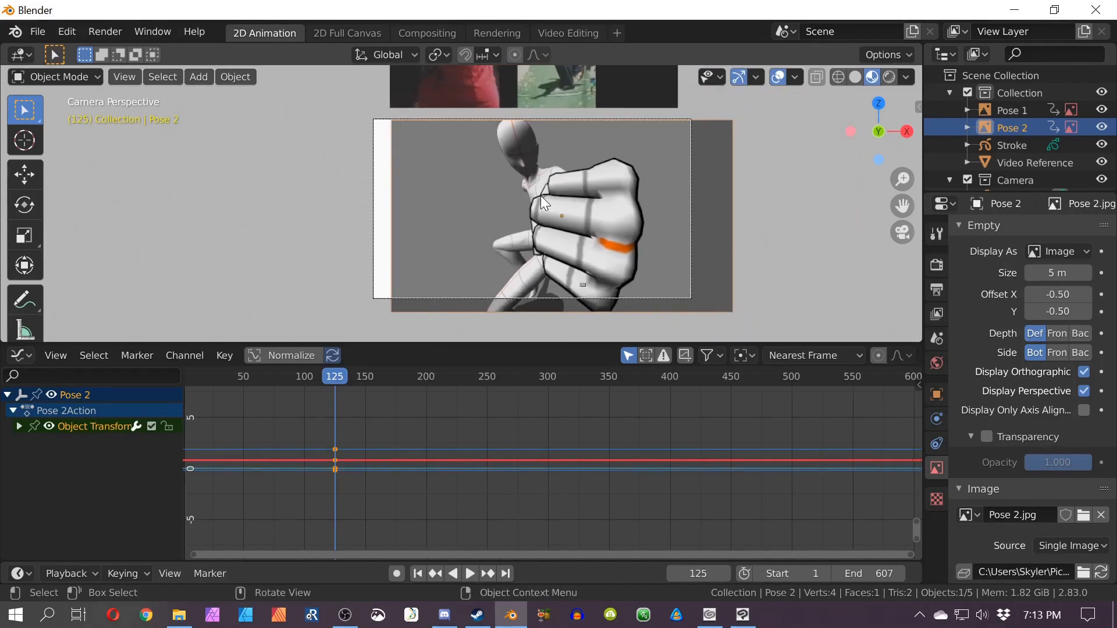
key("s")
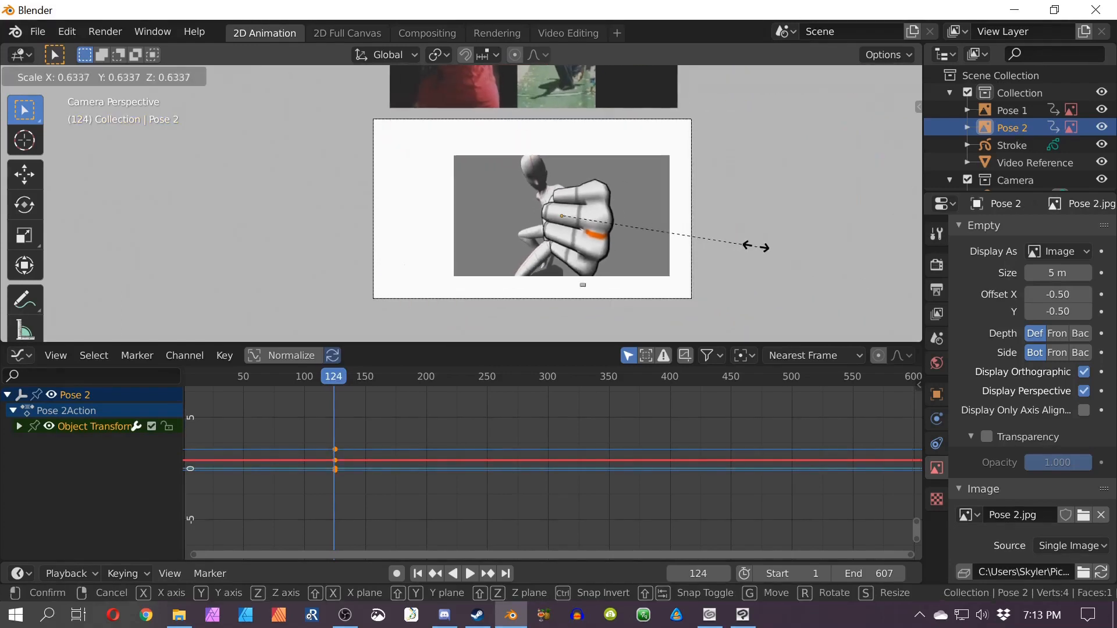
left_click(576, 221)
key("s")
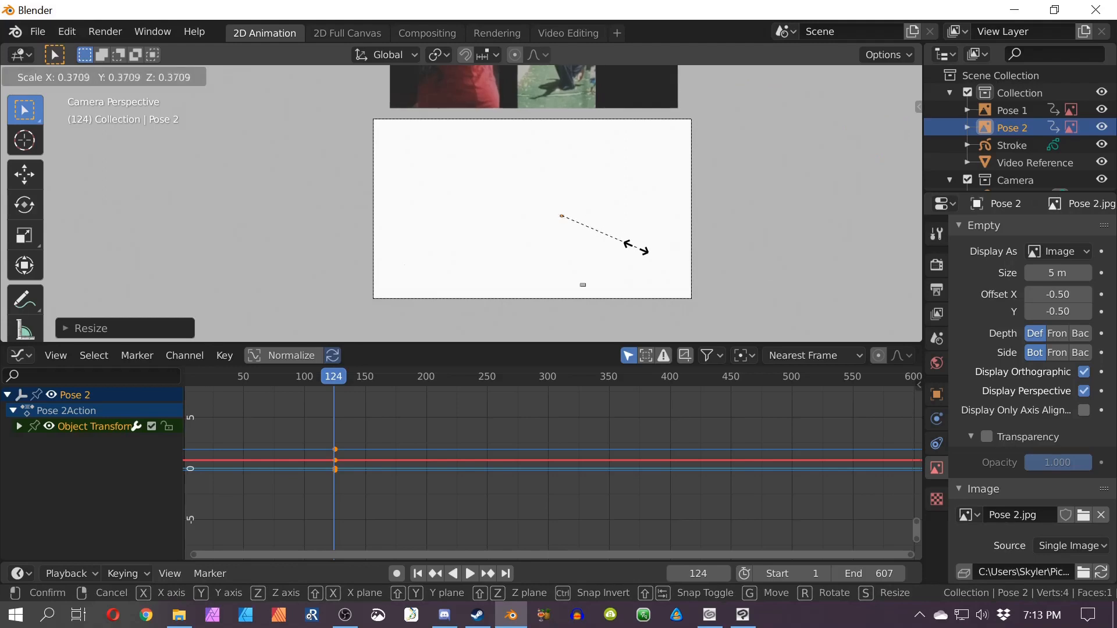
left_click(635, 248)
key("i")
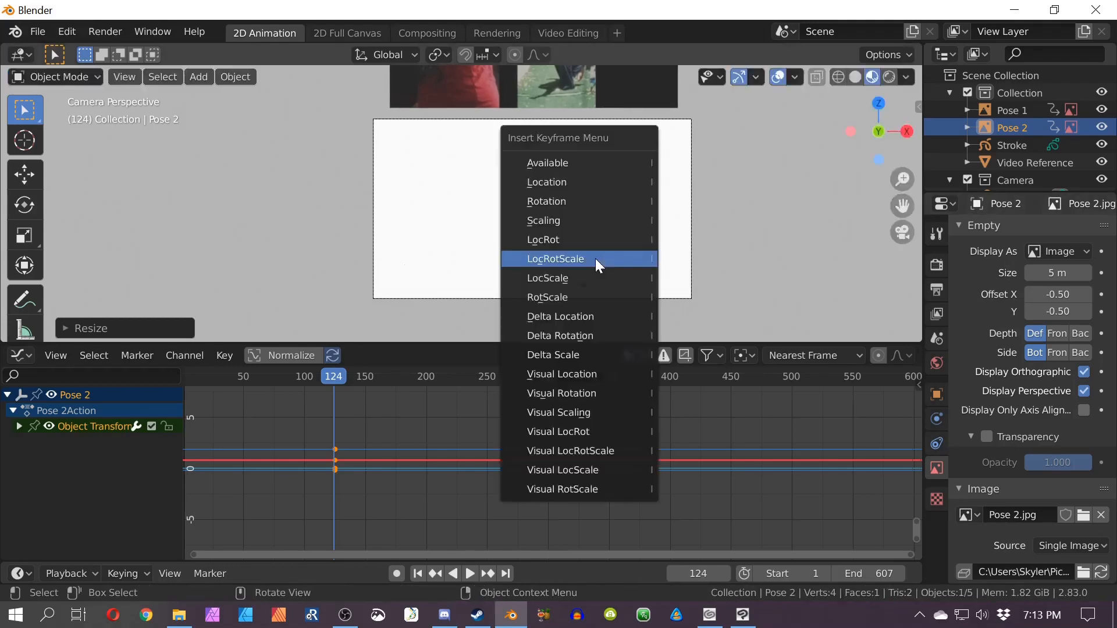
left_click(595, 258)
Step: Check Pose 2 on frame 125, then play the animation from the first frame to review both poses' timing
key("Right")
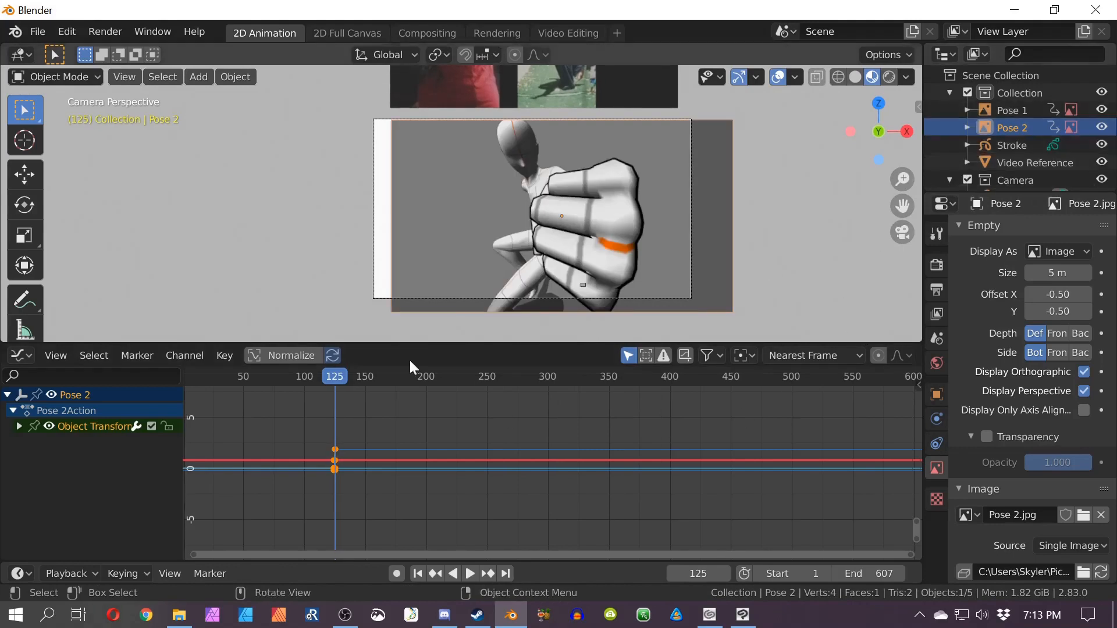
key("shift+Left")
key("space")
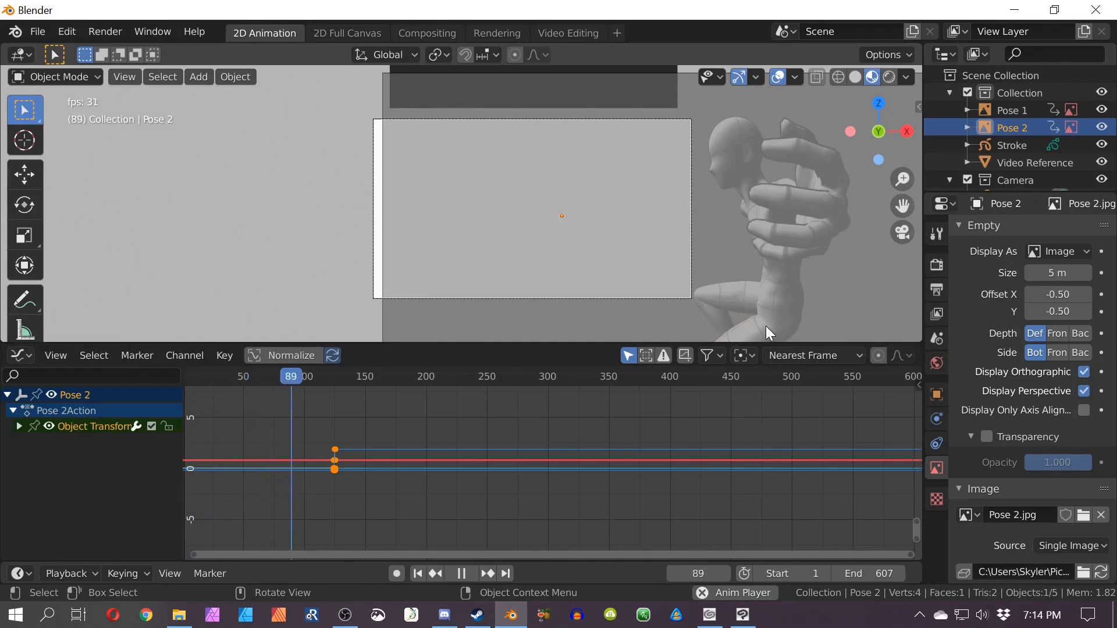
key("space")
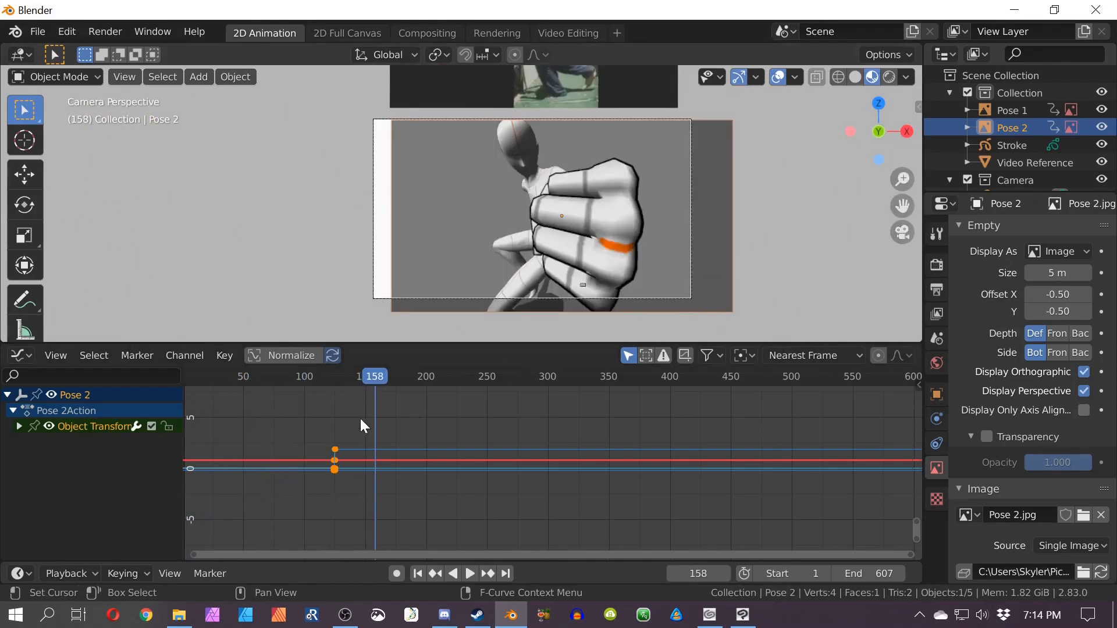
Step: Step back and forth through the video reference between frames 158 and 138 for the next key pose, stopping at frame 145
middle_click_drag(480, 243, 494, 334, "shift")
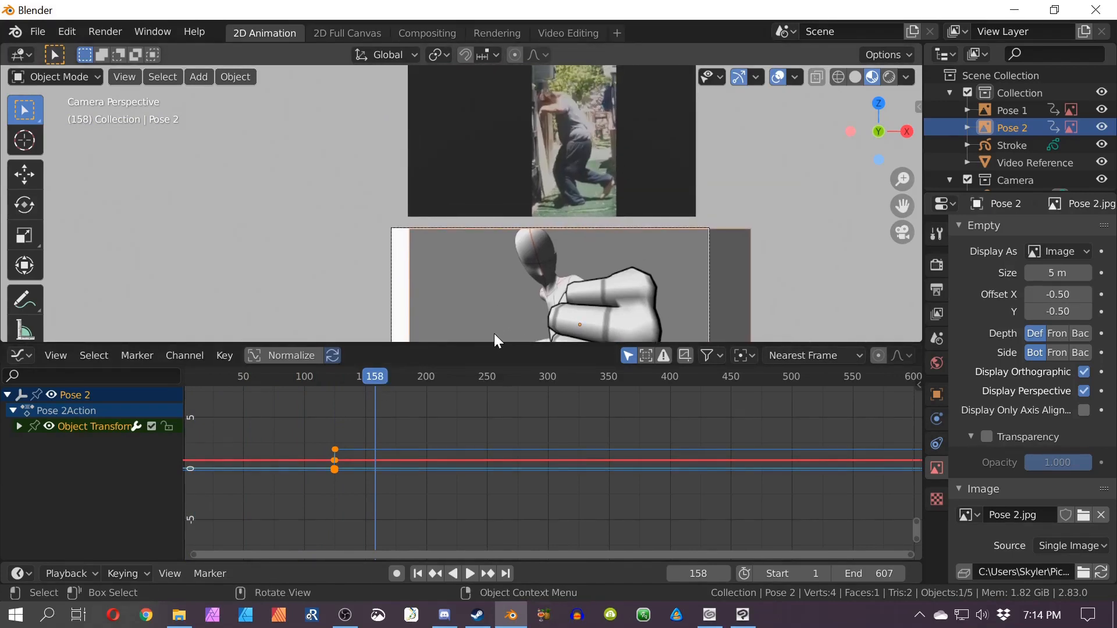
key("Left")
key("Left")
key("Left")
key("Left")
key("Left")
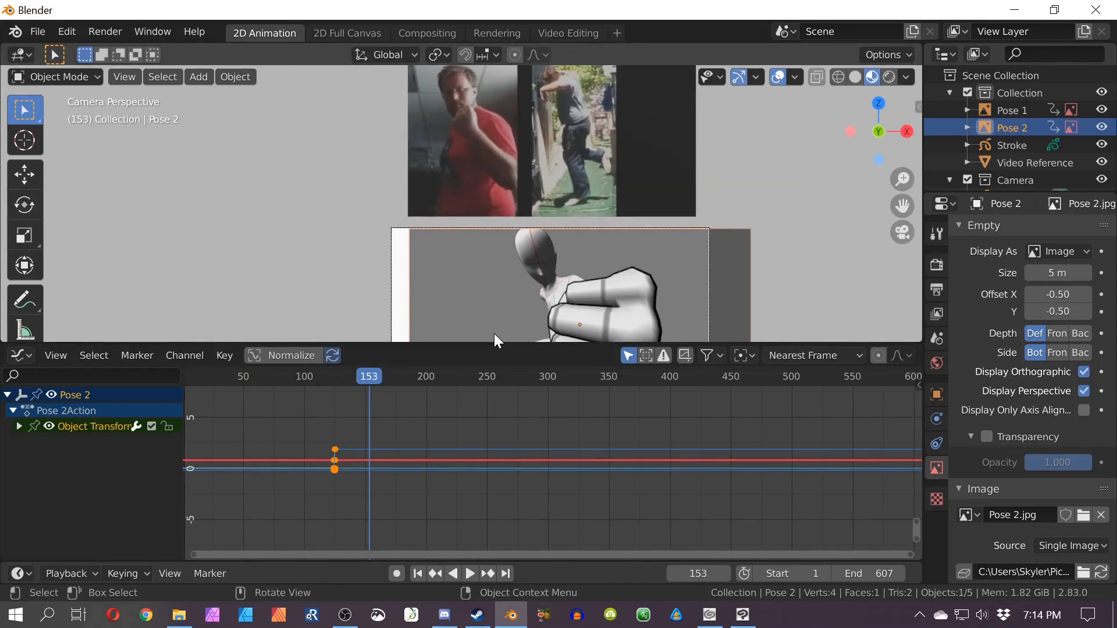
middle_click_drag(562, 291, 585, 228, "shift")
scroll(597, 181, "down", 1)
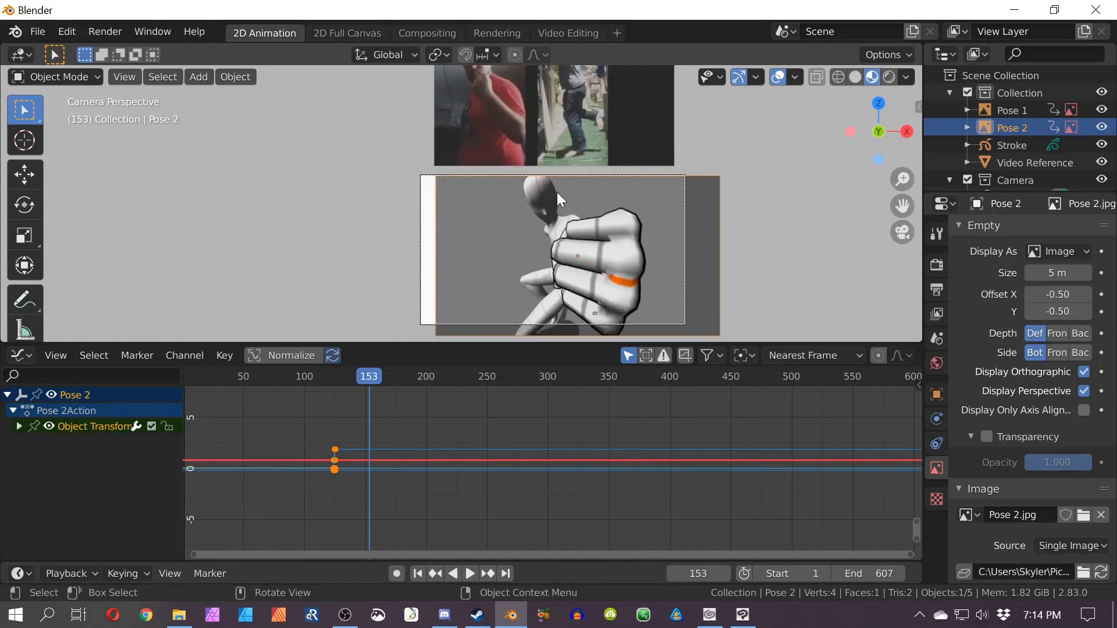
key("Left")
key("Left")
key("Left")
key("Left")
key("Left")
key("Left")
key("Left")
key("Left")
key("Left")
key("Left")
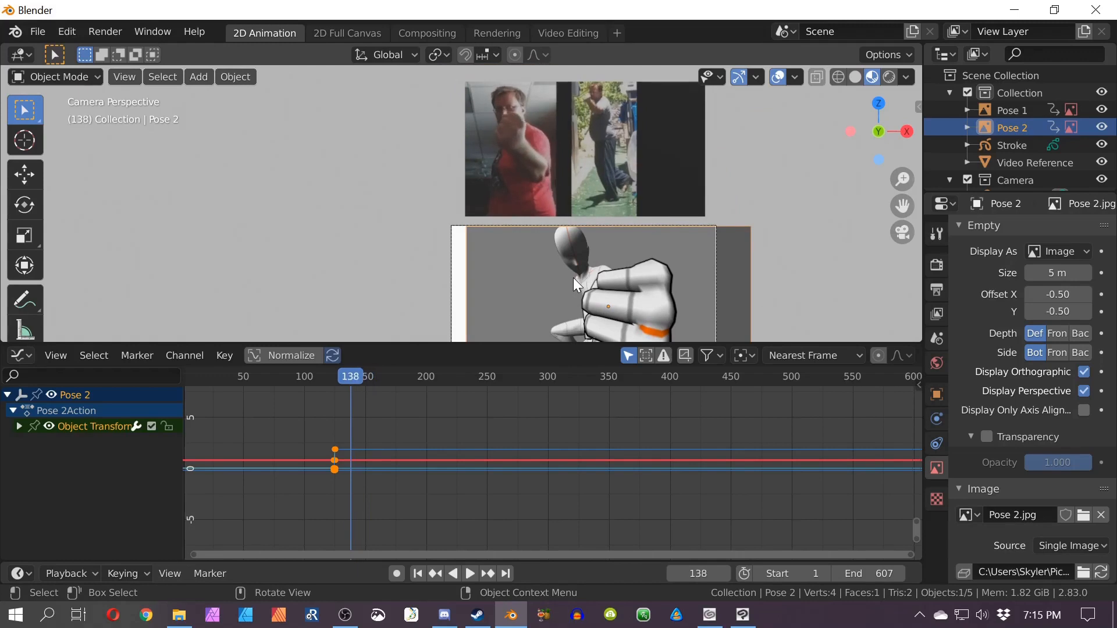
key("Left")
key("Right")
key("Right")
key("Right")
key("Right")
key("Right")
key("Right")
key("Right")
key("Right")
key("Right")
key("Right")
key("Right")
key("Right")
key("Right")
key("Right")
key("Right")
key("Right")
key("Right")
key("Right")
key("Right")
key("Right")
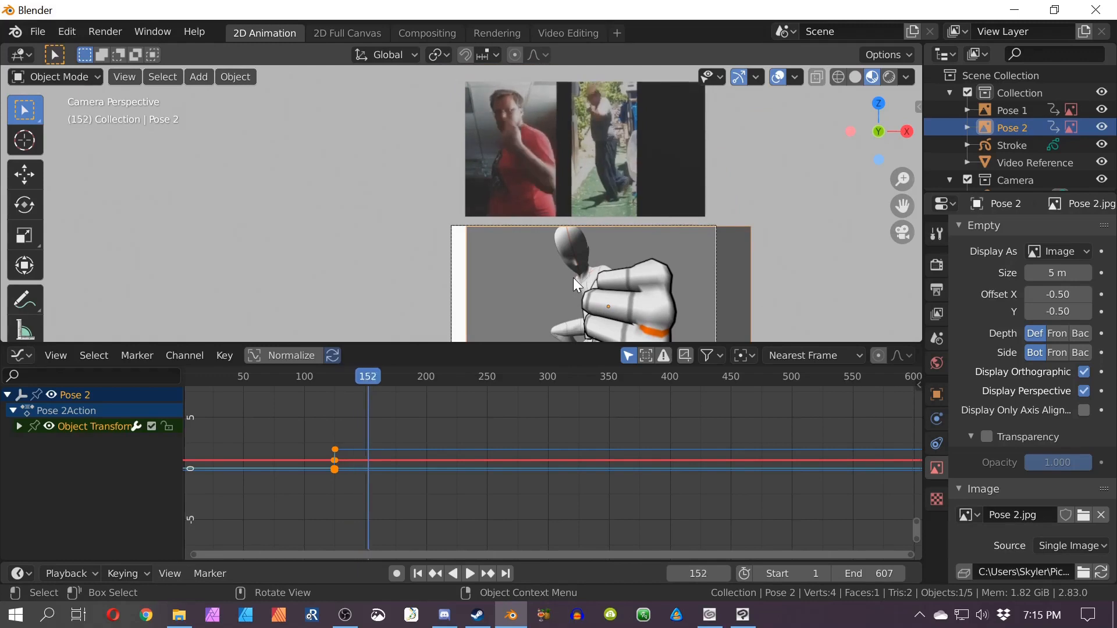
key("Left")
key("Left")
key("Left")
key("Left")
key("Left")
key("Left")
key("Left")
key("Left")
key("Left")
key("Left")
key("Left")
key("Left")
key("Left")
key("Left")
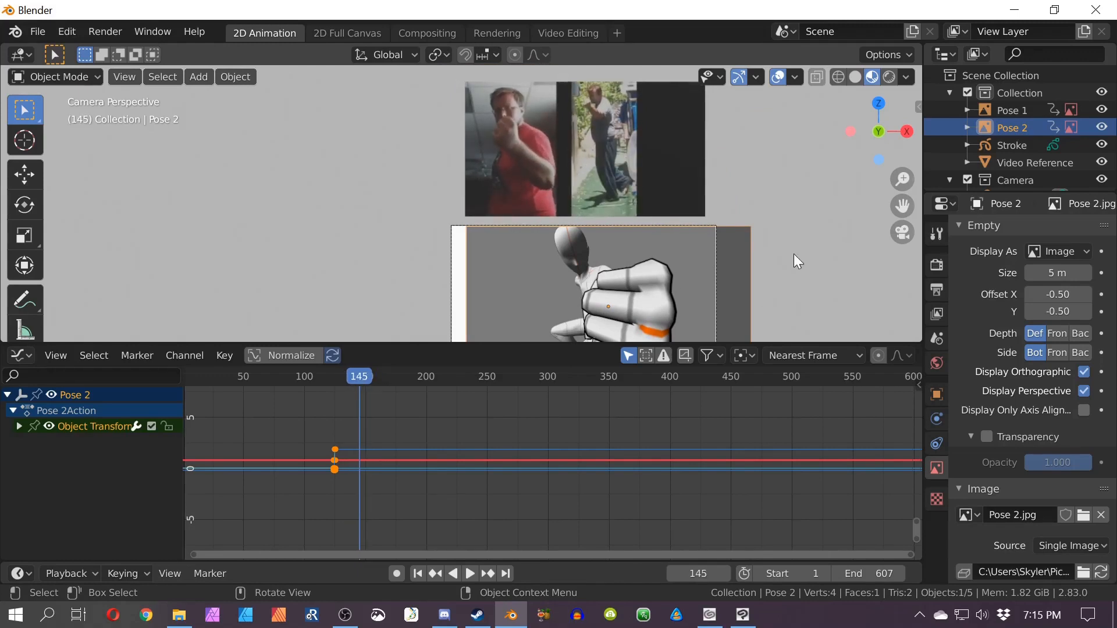
Step: Start adding a new empty object over the camera frame at frame 145 for the next pose
middle_click_drag(683, 286, 593, 270, "shift")
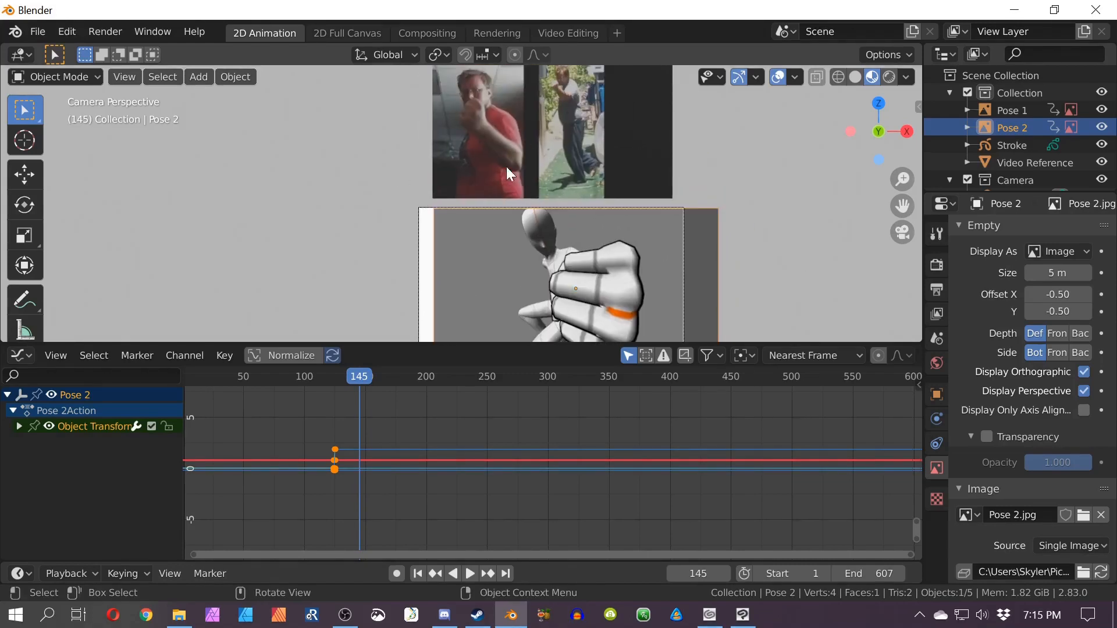
scroll(494, 161, "up", 2)
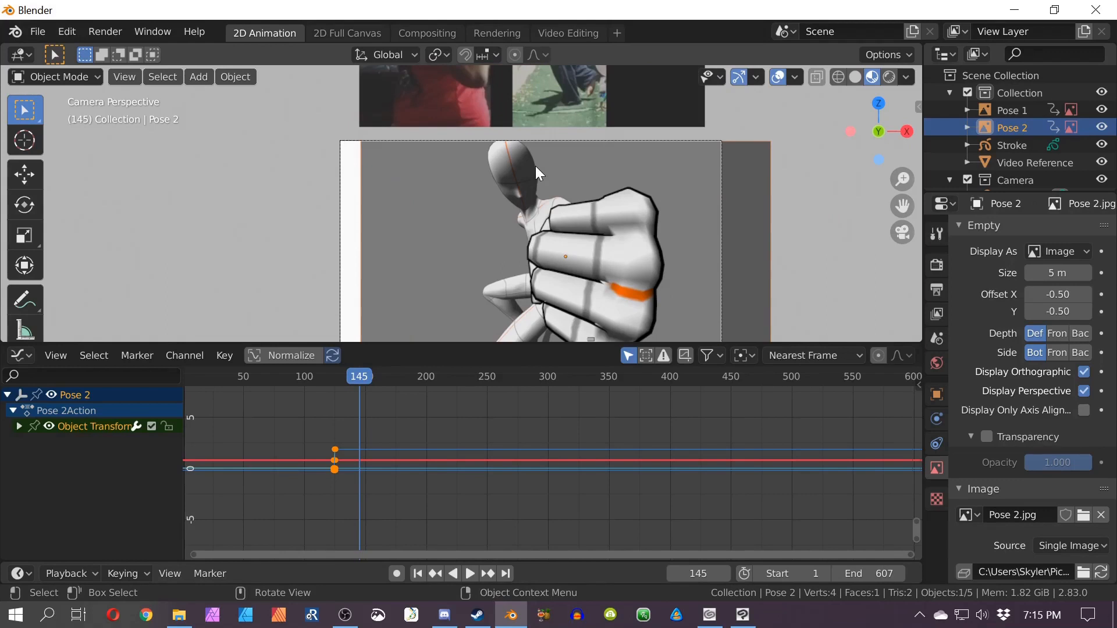
middle_click_drag(574, 215, 620, 180, "shift")
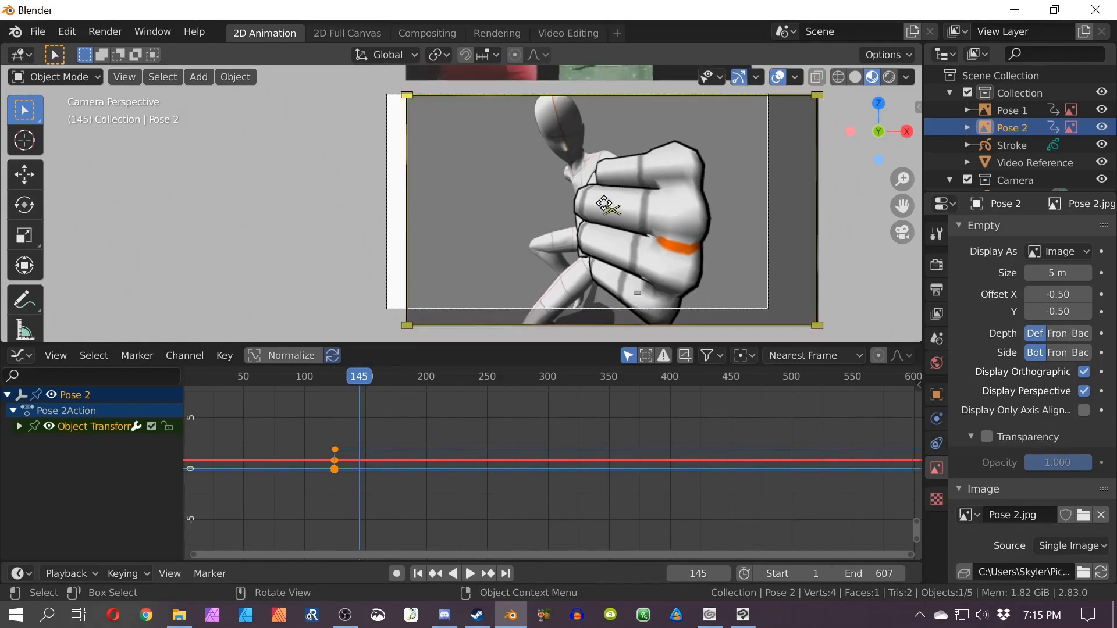
key("shift+a")
mouse_move(638, 239)
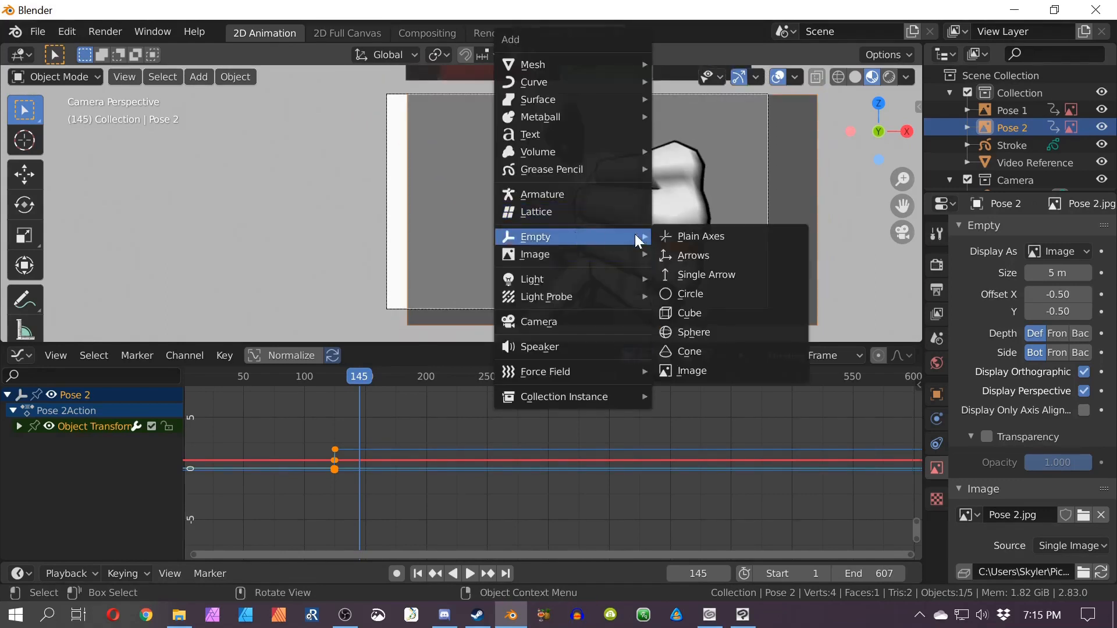
Step: Add Pose 3.jpg as a reference image and rename the new empty Pose 3
mouse_move(541, 254)
left_click(700, 251)
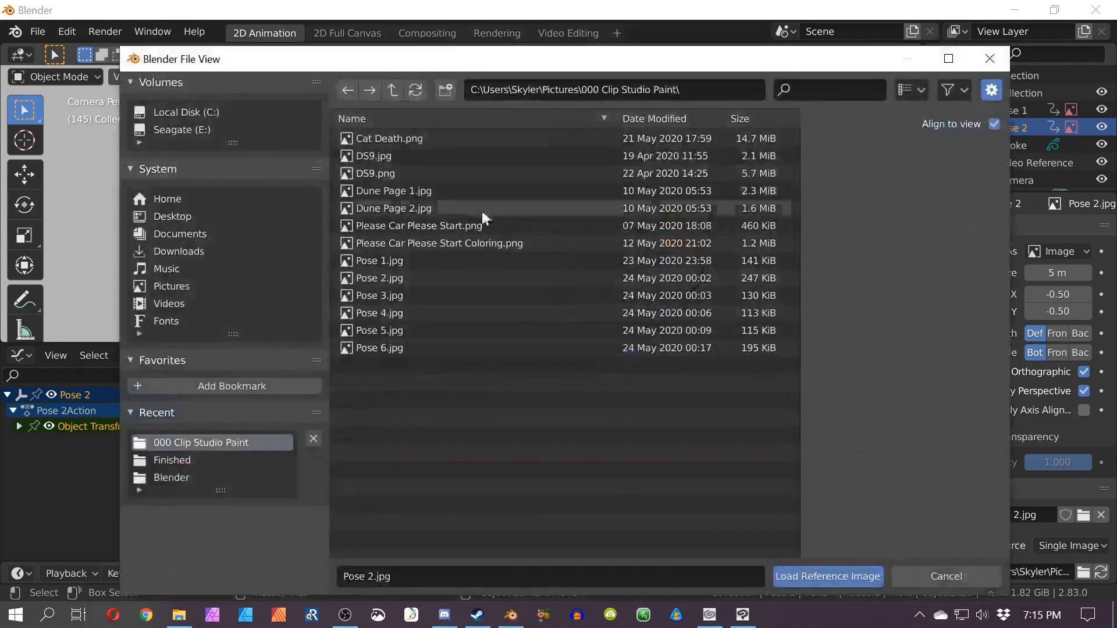
double_click(431, 295)
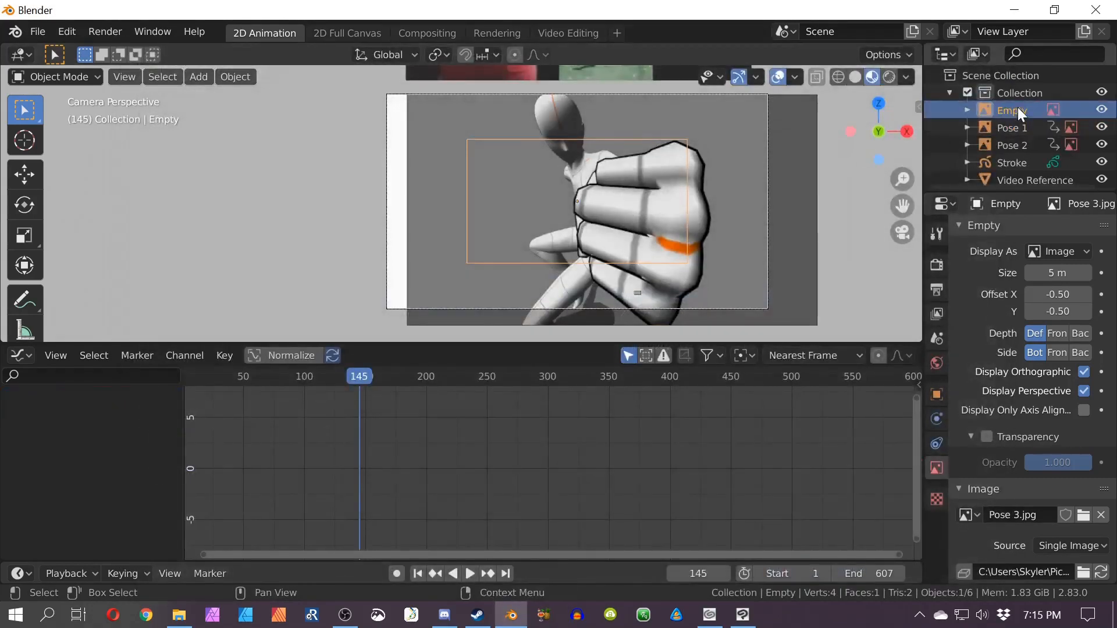
double_click(1015, 110)
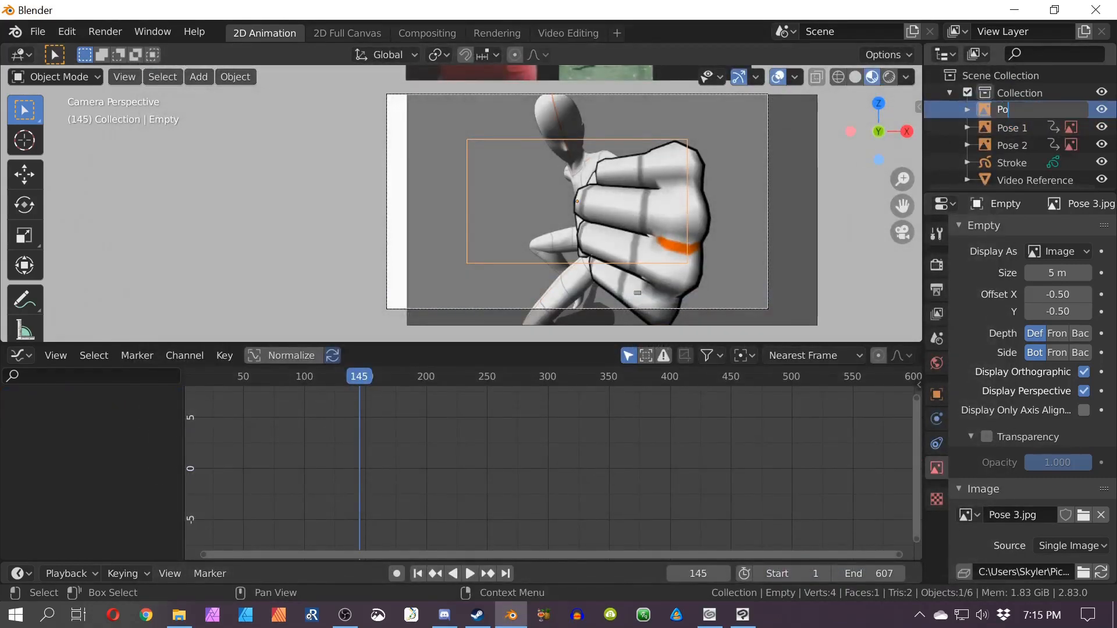
type("Pose 3")
key("Return")
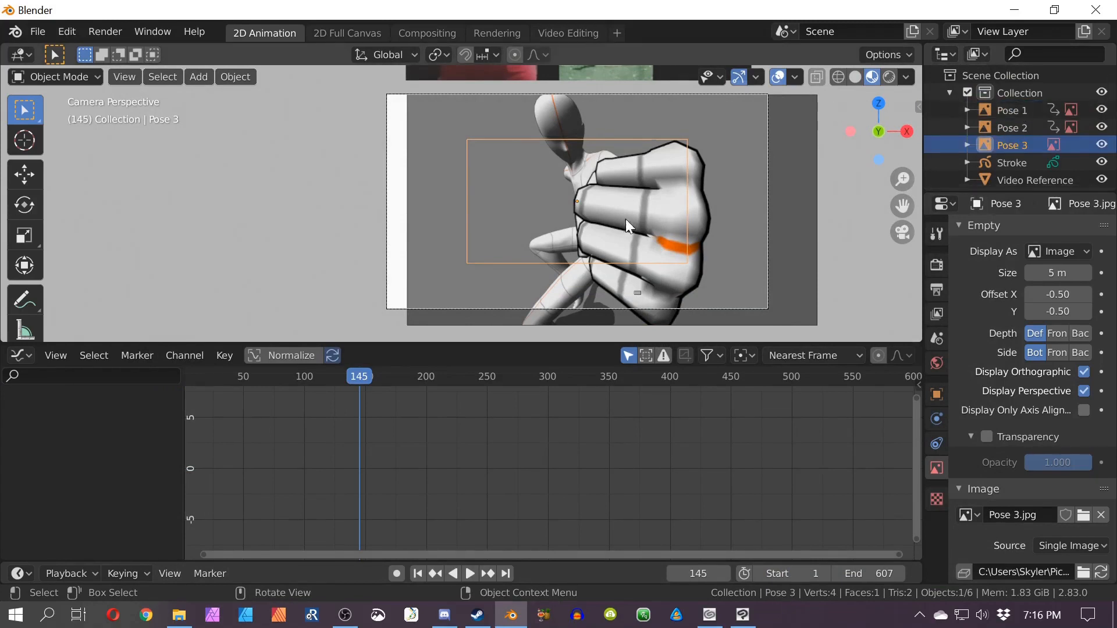
Step: Enable transparency for the Pose 2 reference image and set its opacity to 0.737
left_click(1005, 130)
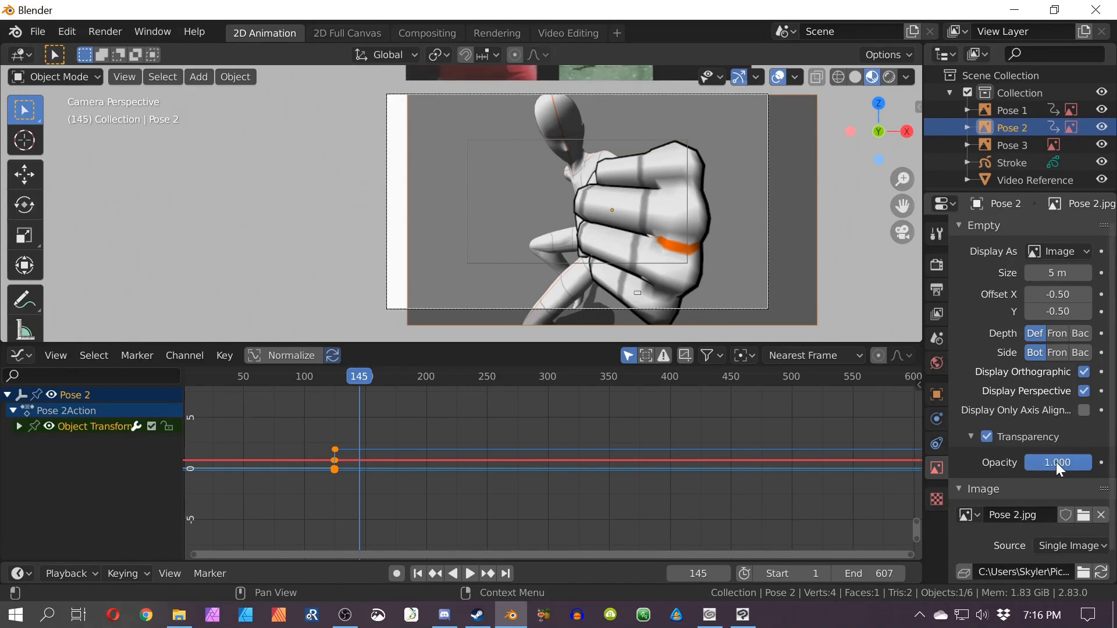
left_click_drag(1055, 462, 1038, 462)
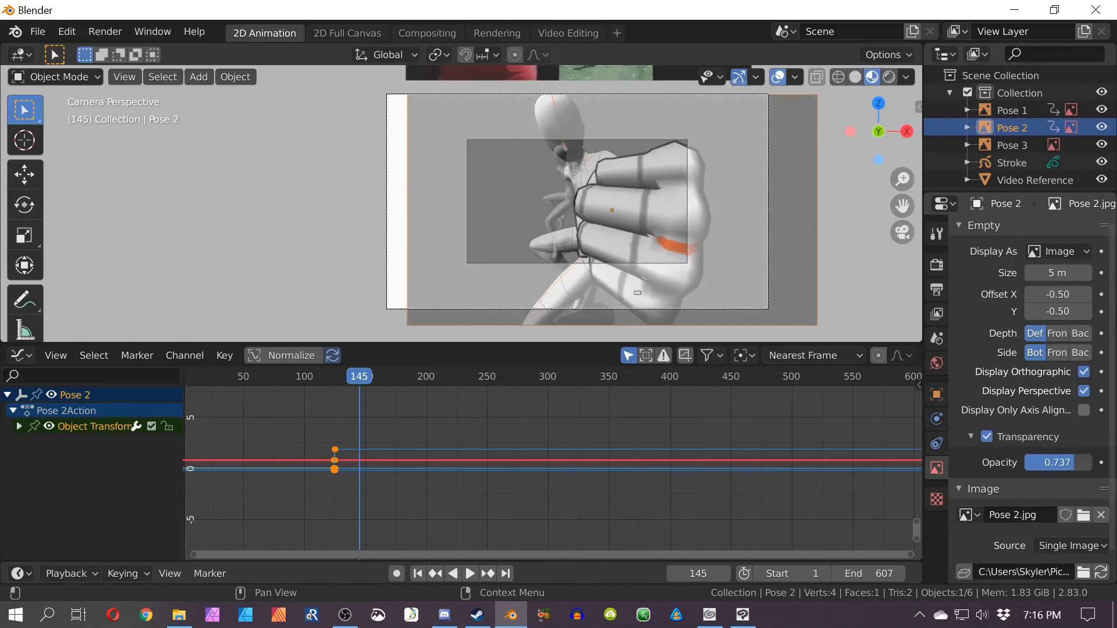
Step: Enlarge the Pose 3 reference image and reposition it to fill the camera frame
left_click(1012, 146)
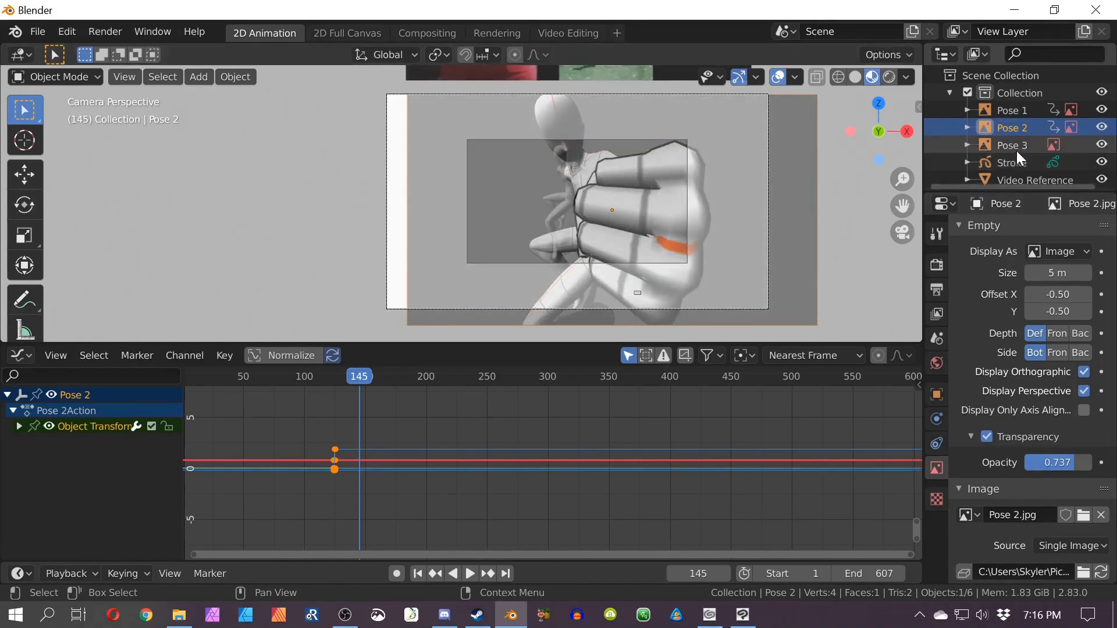
key("s")
left_click(643, 219)
key("g")
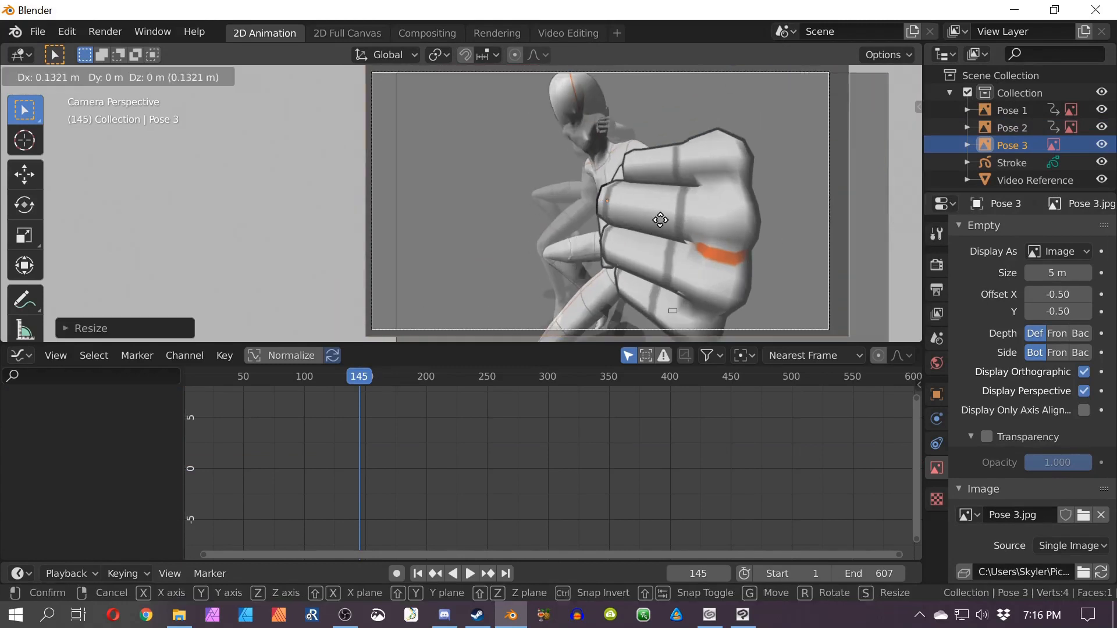
left_click(642, 223)
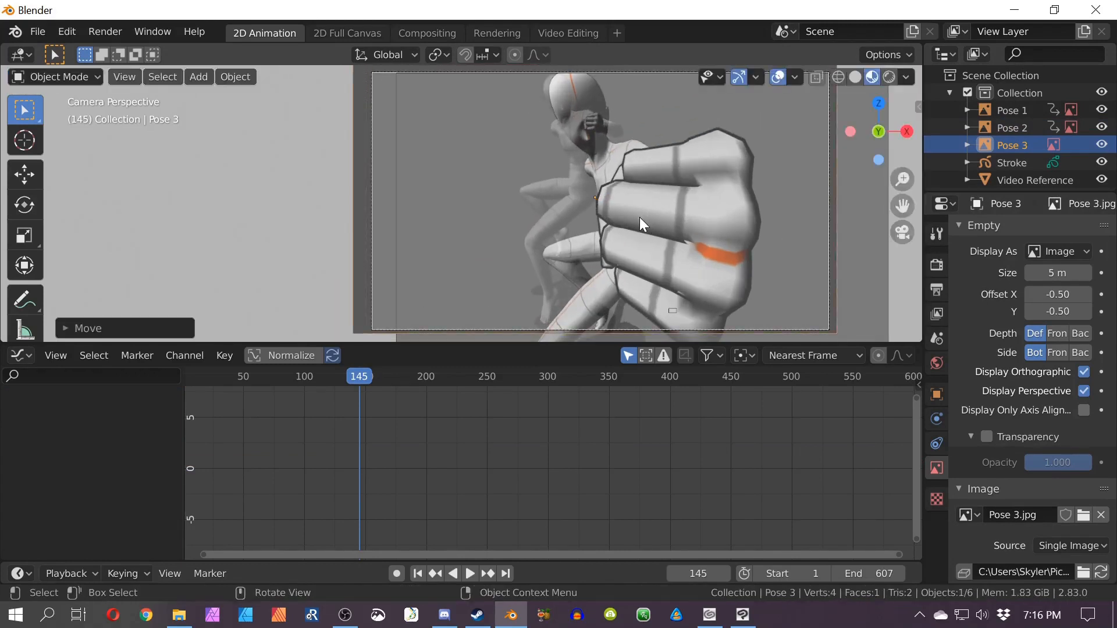
Step: Insert a LocRotScale keyframe for Pose 3 at frame 145
middle_click_drag(629, 196, 662, 208, "shift")
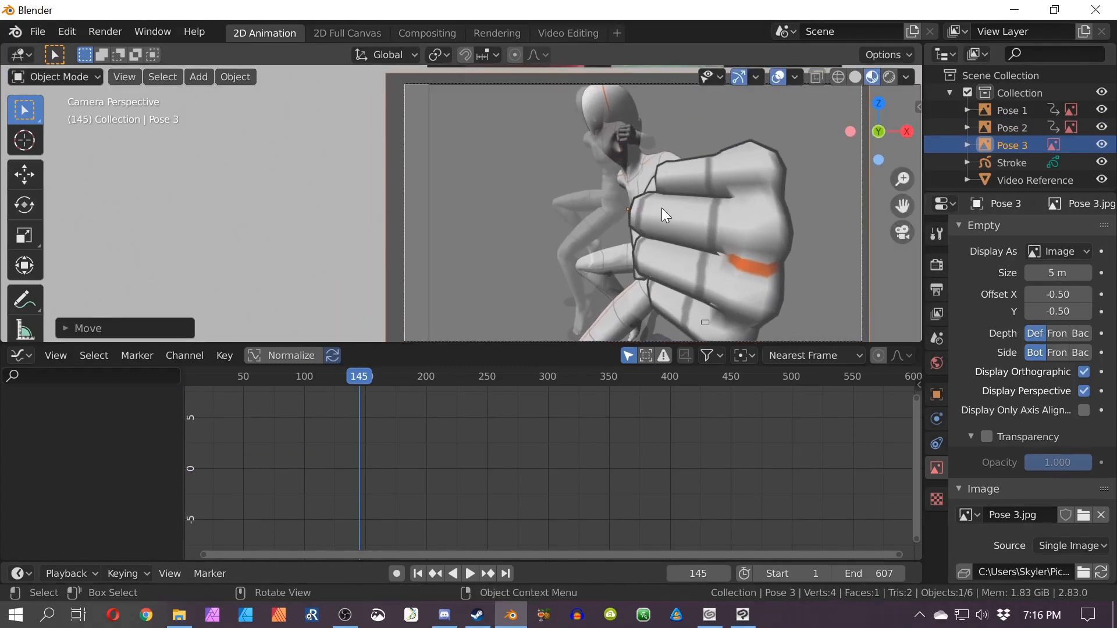
key("i")
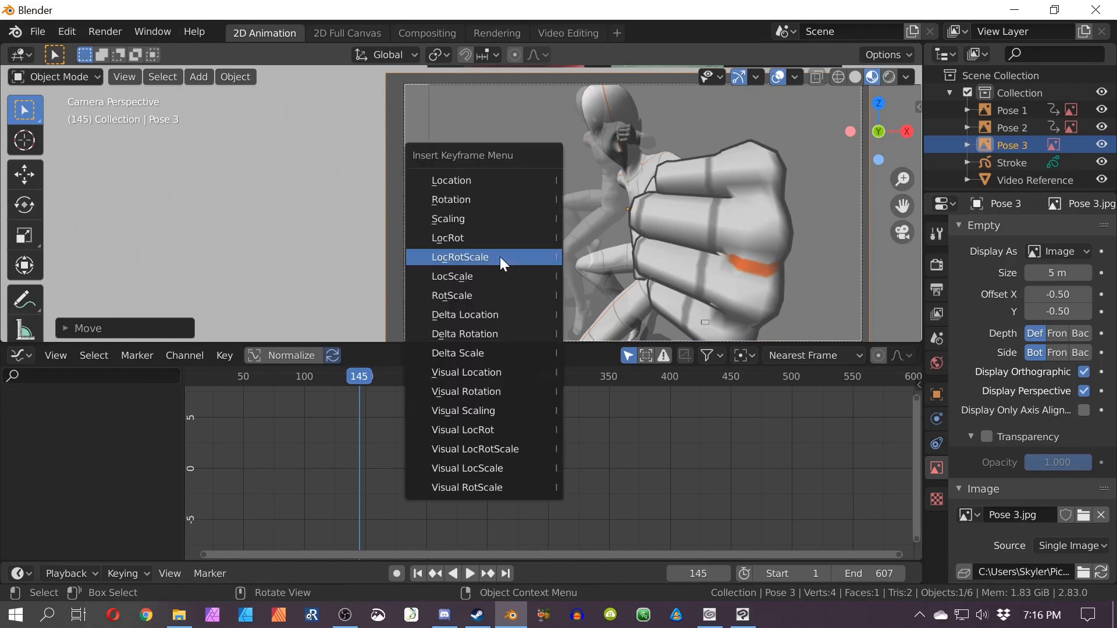
left_click(501, 257)
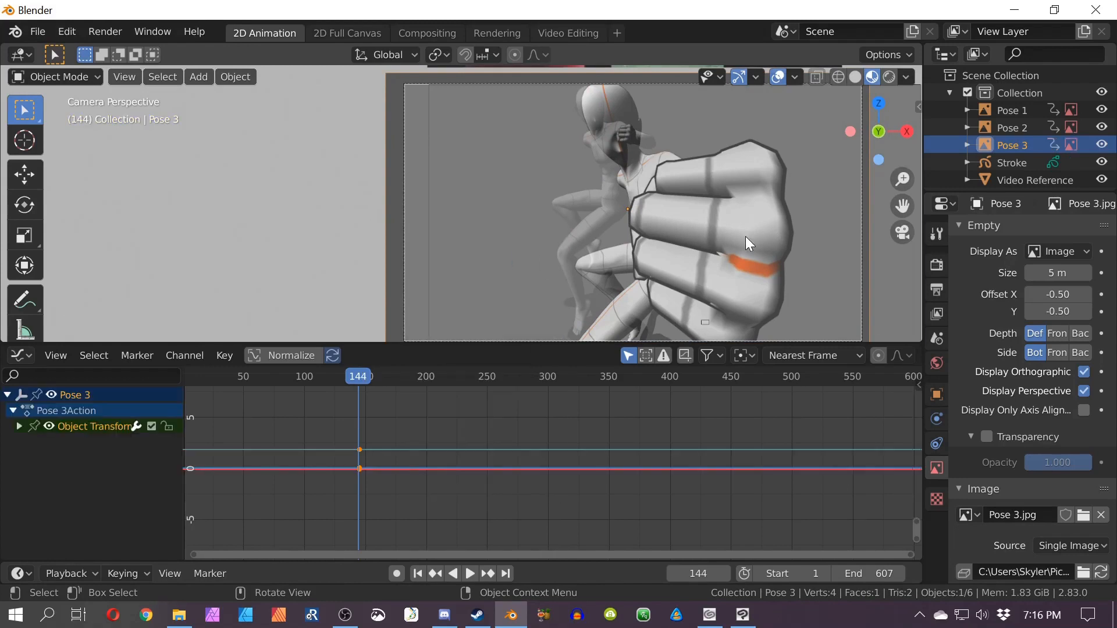
Step: At frame 144, shrink Pose 3 to a tiny speck and insert a LocRotScale keyframe
key("i")
left_click(782, 229)
key("s")
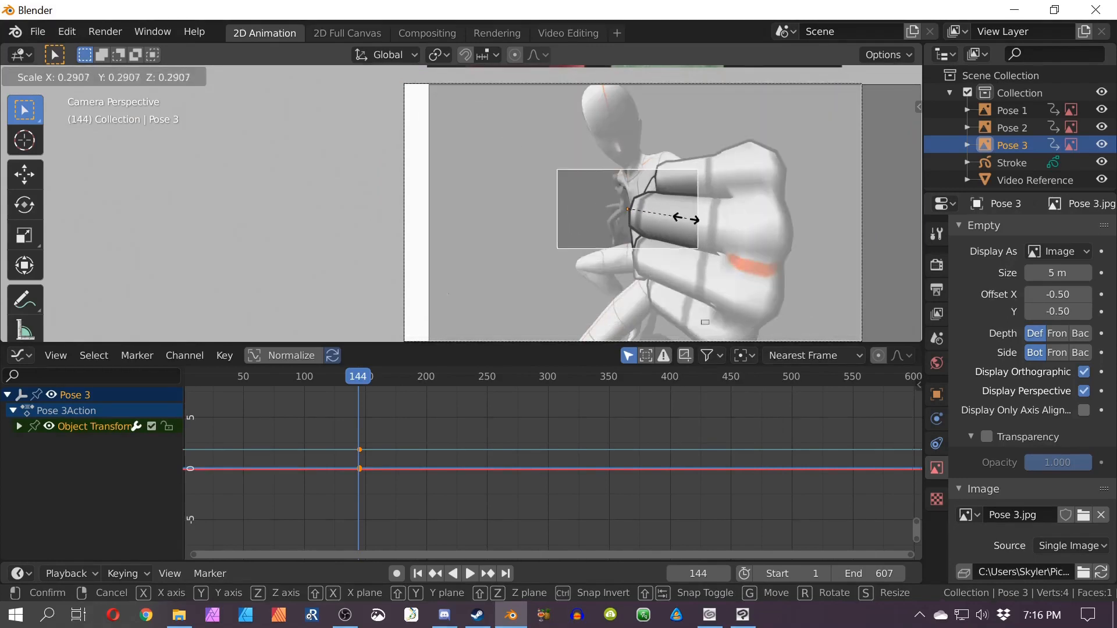
left_click(686, 218)
key("s")
left_click(656, 226)
key("s")
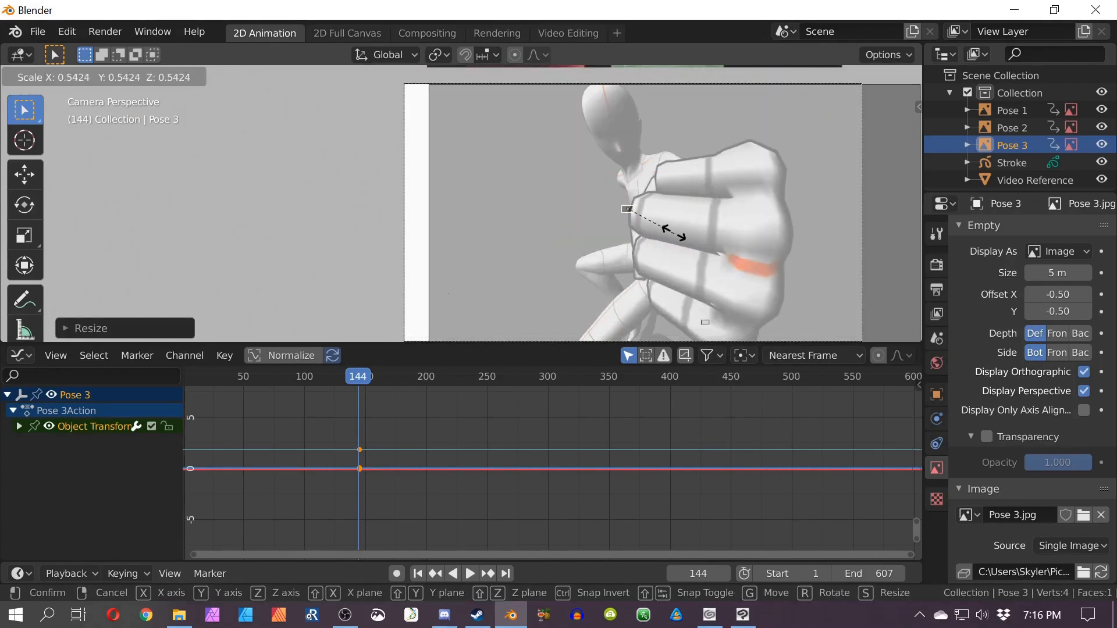
left_click(639, 222)
key("i")
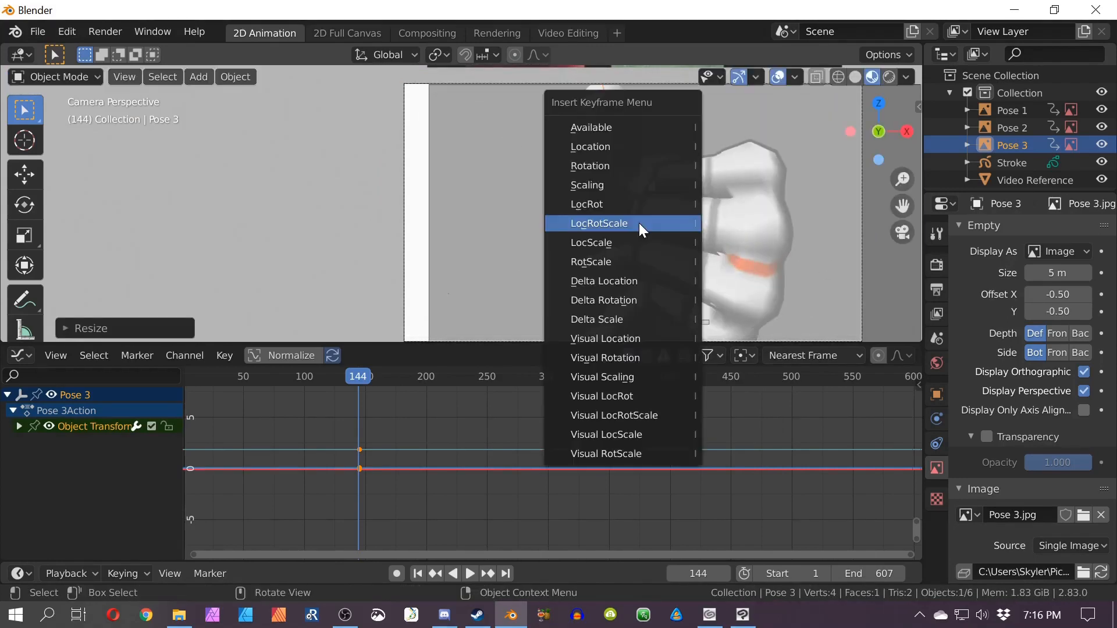
left_click(638, 222)
Step: At frame 146, scale down Pose 2 and move it up towards the upper body of the Pose 3 figure
left_click(1005, 126)
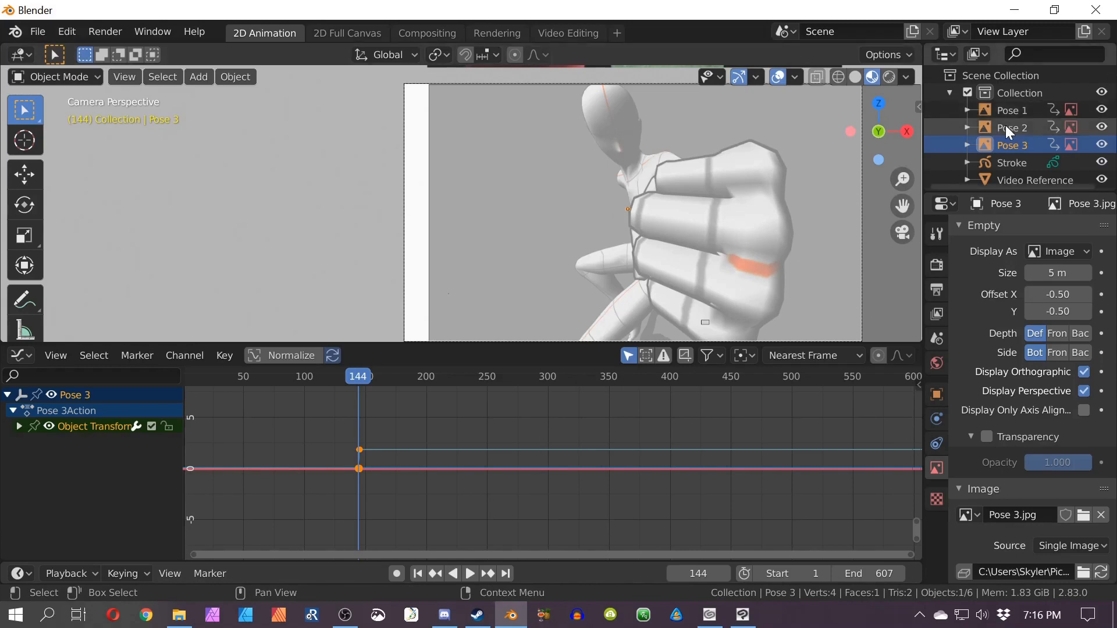
left_click(350, 375)
mouse_move(350, 376)
left_mouse_down()
mouse_move(324, 375)
mouse_move(361, 371)
left_mouse_up()
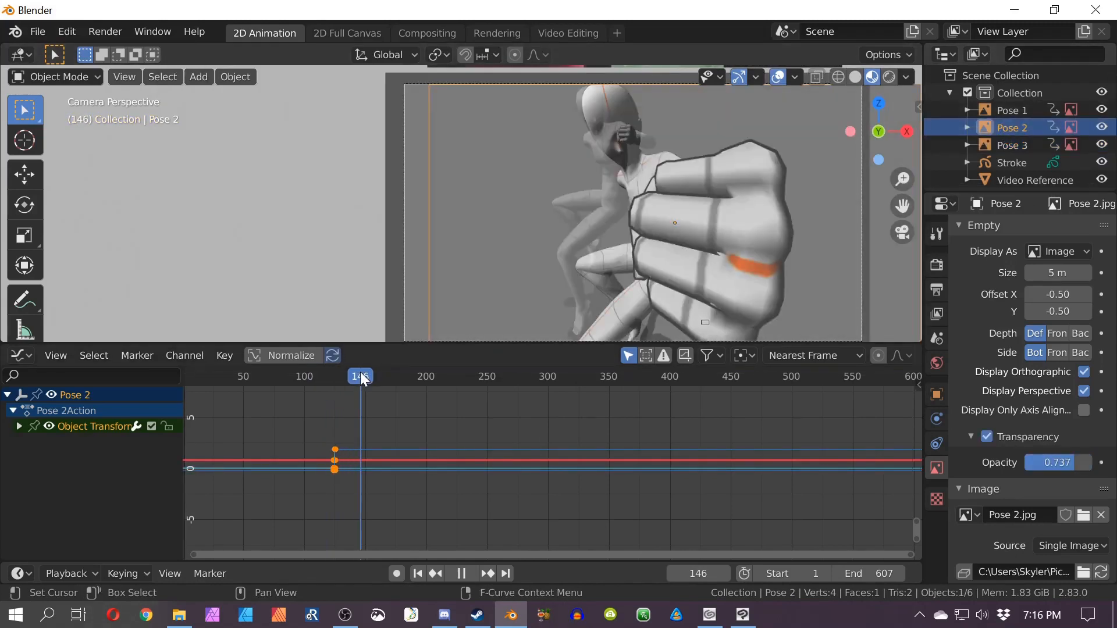
middle_click_drag(809, 241, 741, 248, "shift")
key("s")
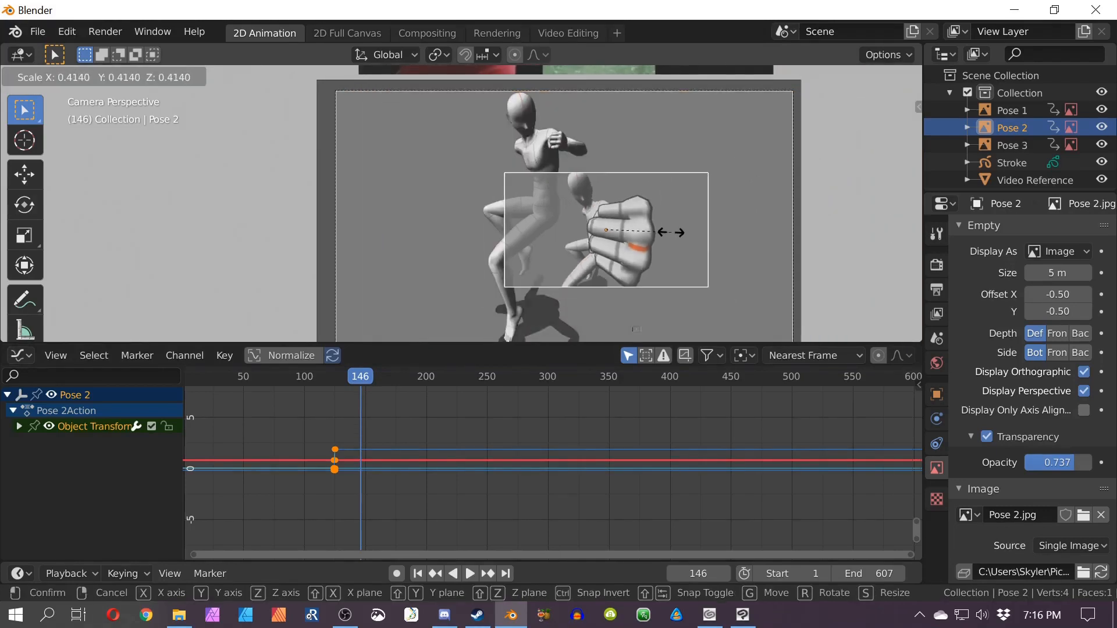
key("Escape")
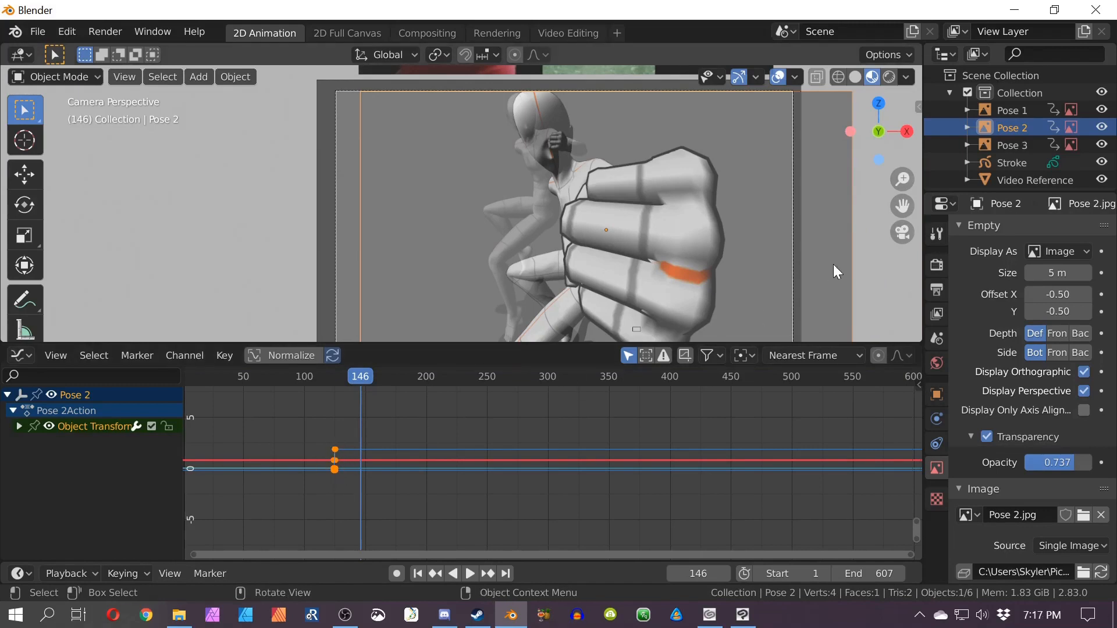
key("s")
left_click(756, 244)
key("g")
key("s")
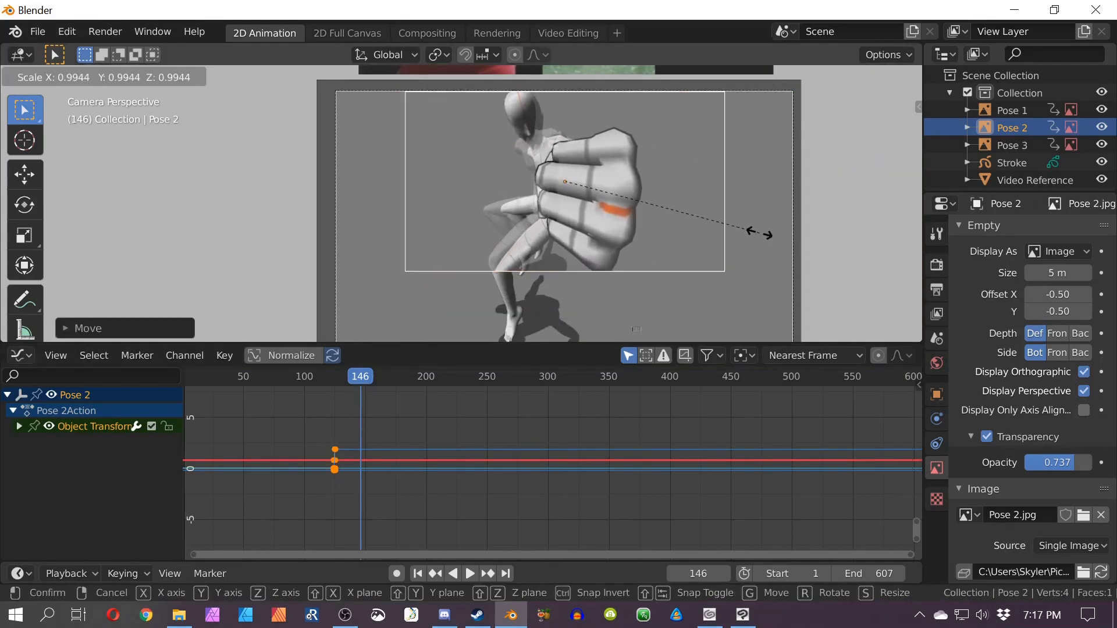
left_click(743, 221)
left_click(743, 218)
Step: Fine-tune the scale and position of Pose 2 to match the Pose 3 figure and keyframe the transform at frame 146
key("s")
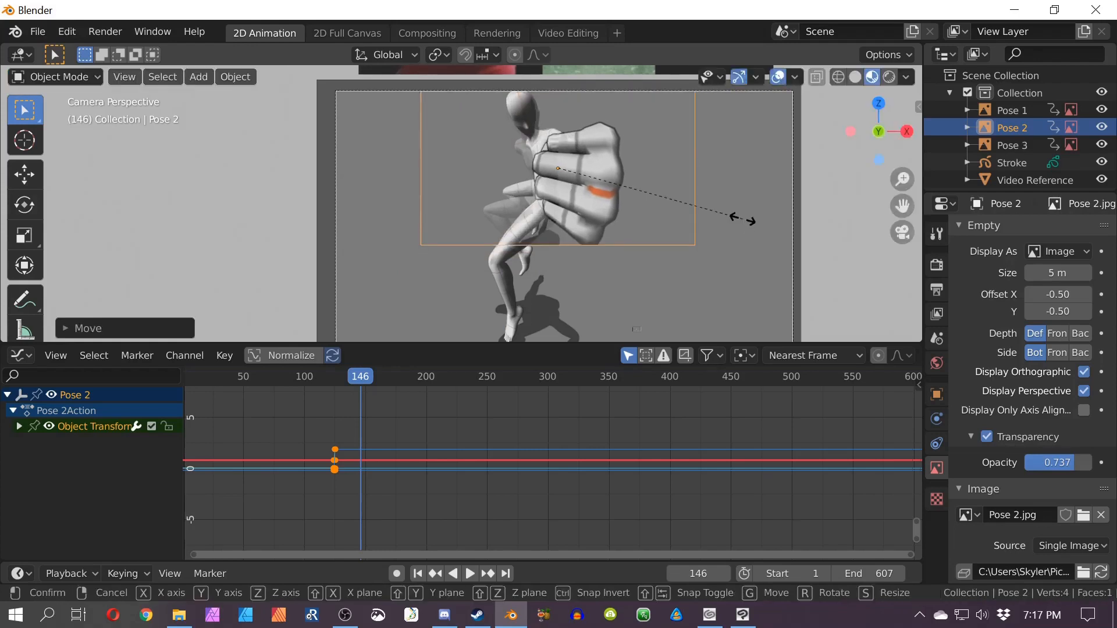
left_click(721, 206)
key("g")
left_click(715, 201)
key("s")
key("g")
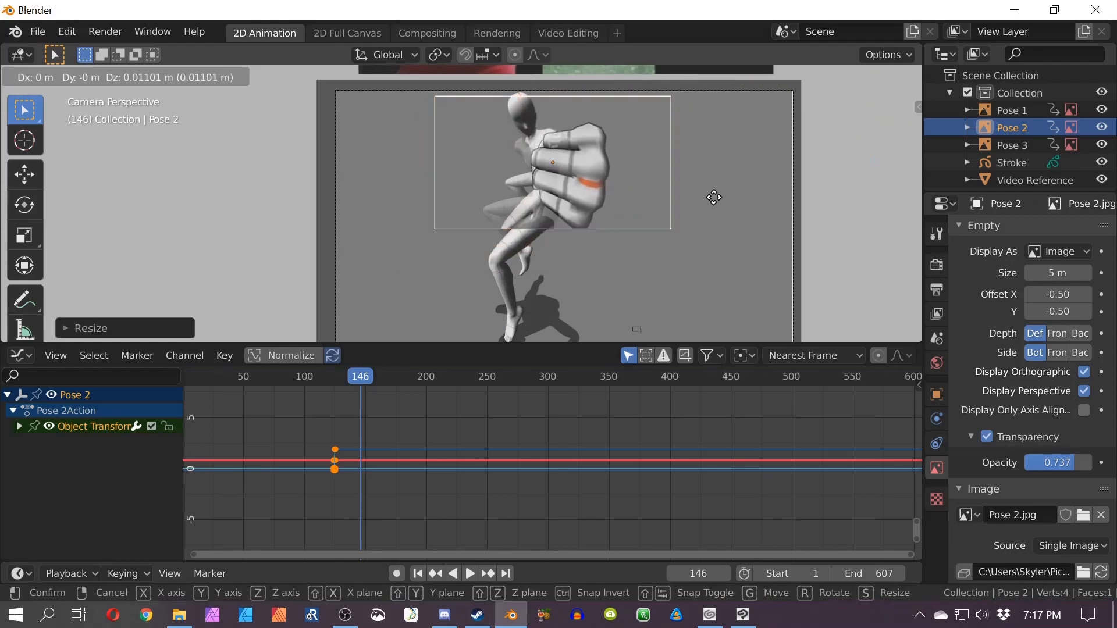
left_click(713, 196)
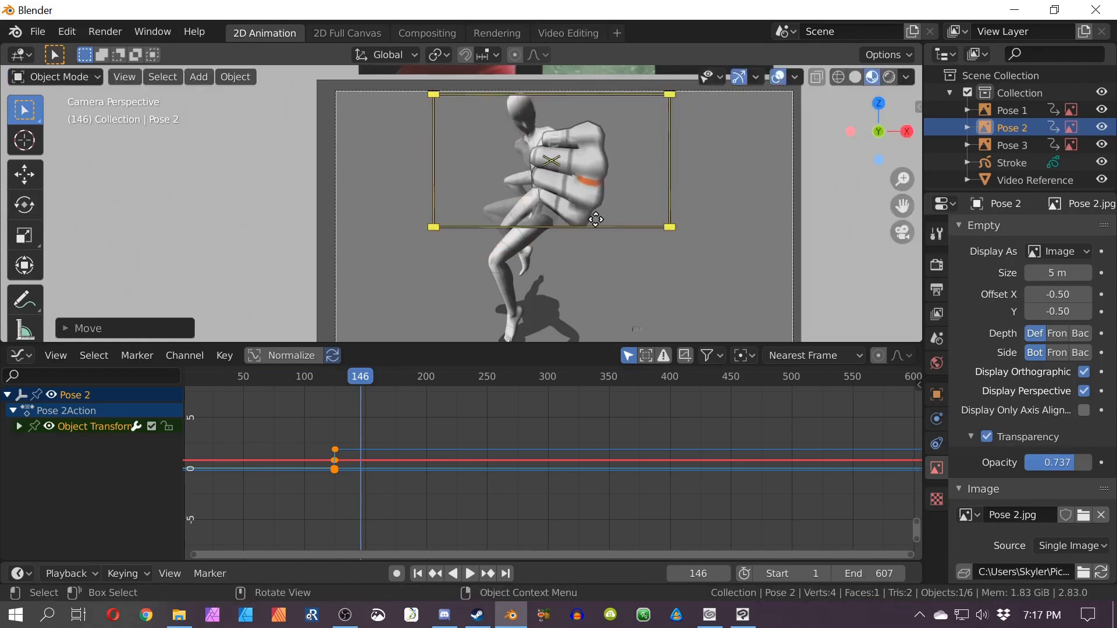
key("i")
left_click(596, 219)
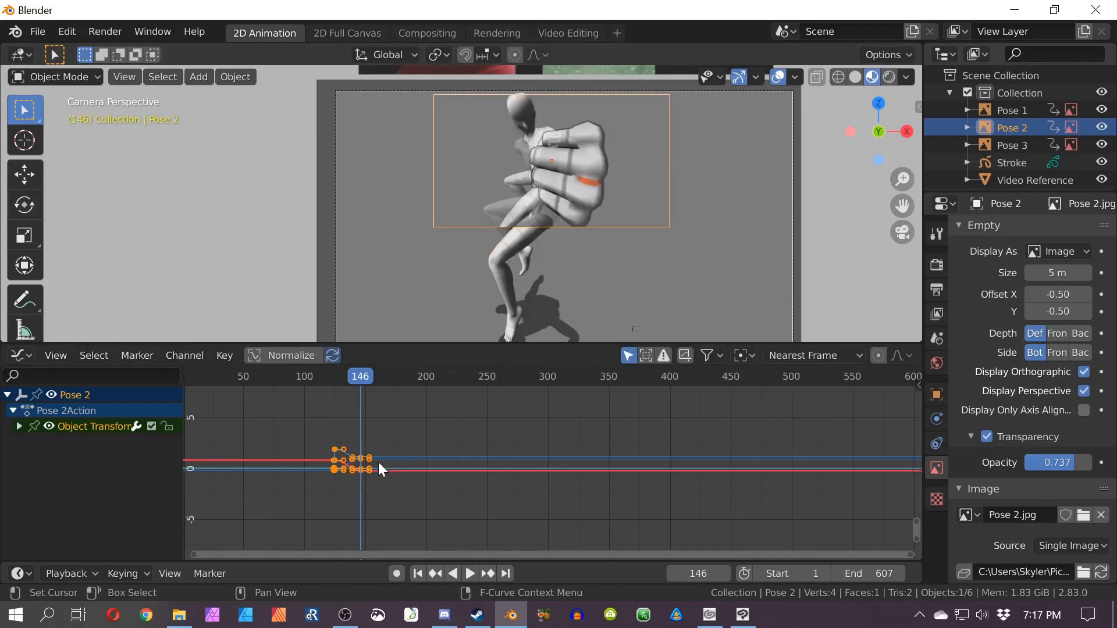
Step: Shift all of Pose 2's keyframes at frame 146 one frame earlier along the time axis, to frame 145
scroll(377, 466, "up", 3)
middle_click_drag(377, 466, 683, 471)
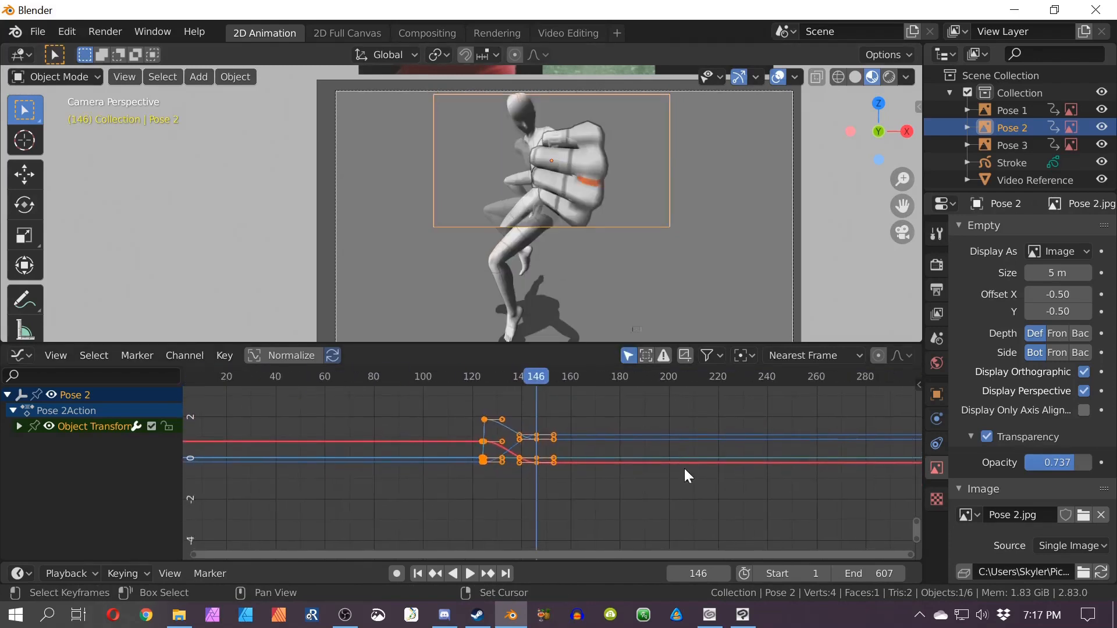
scroll(556, 450, "up", 6)
left_click_drag(538, 405, 531, 468)
key("g")
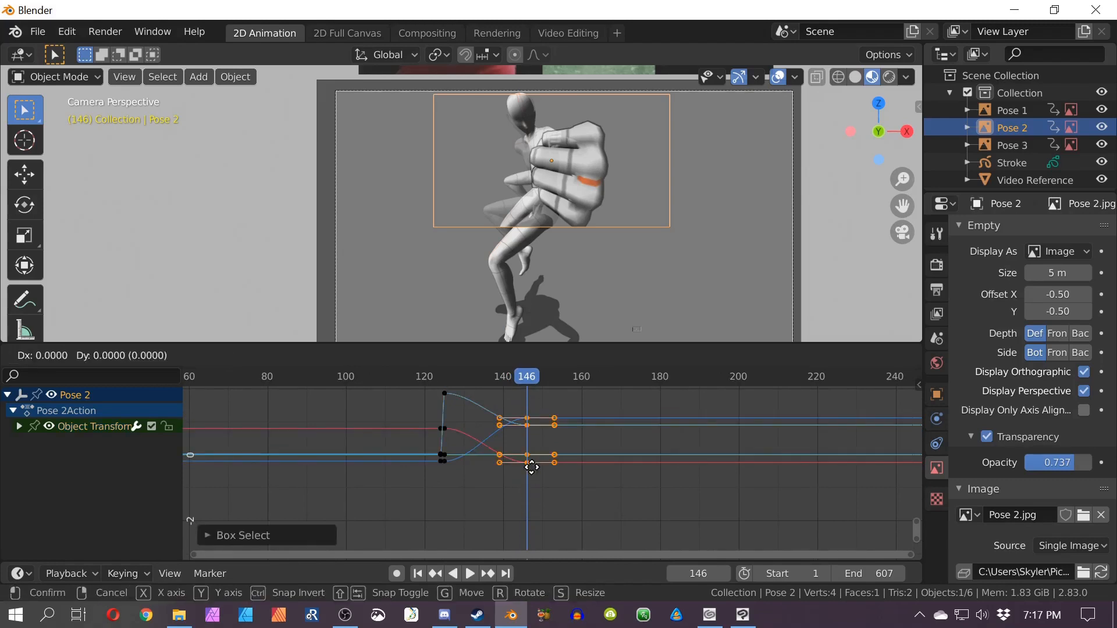
key("x")
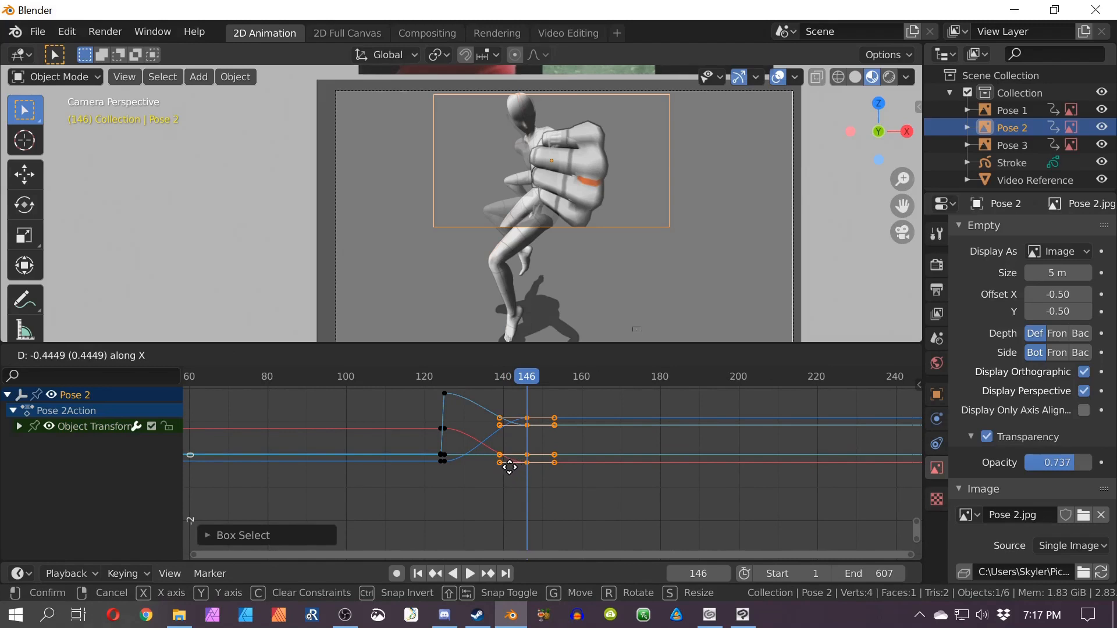
left_click(498, 467)
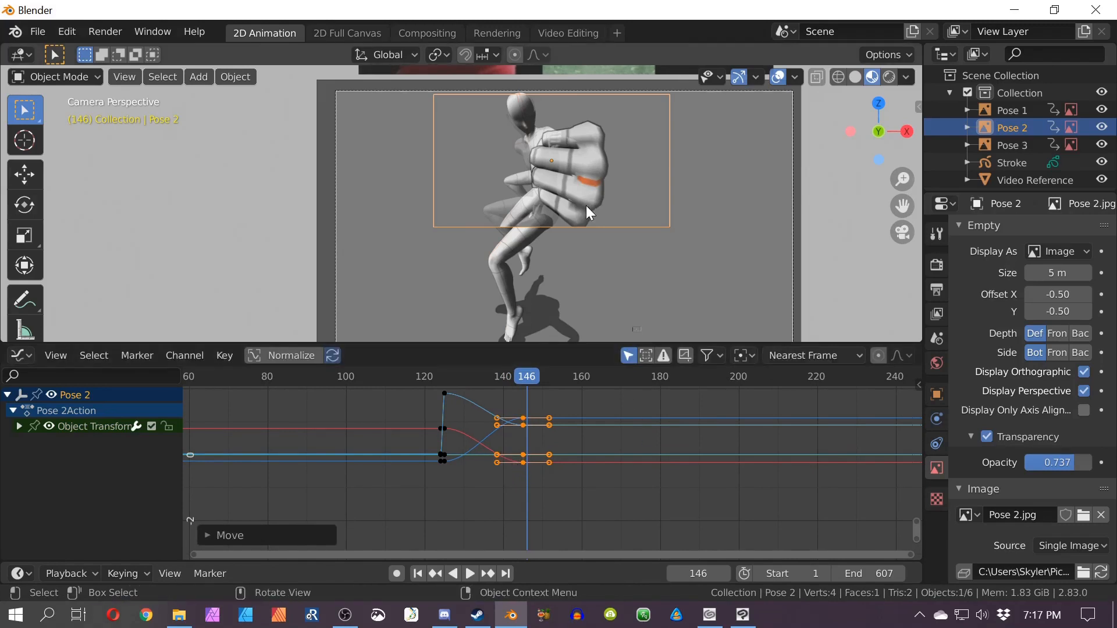
Step: Play the animation and scrub back to frame 116 to review the transitions between the poses
key("ctrl+shift+space")
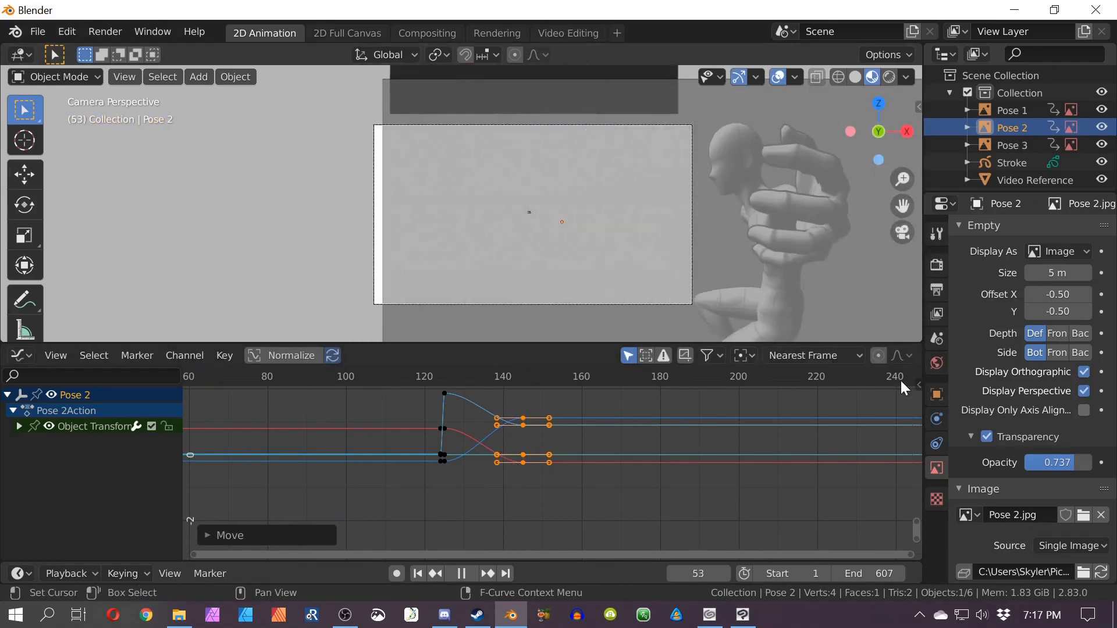
key("space")
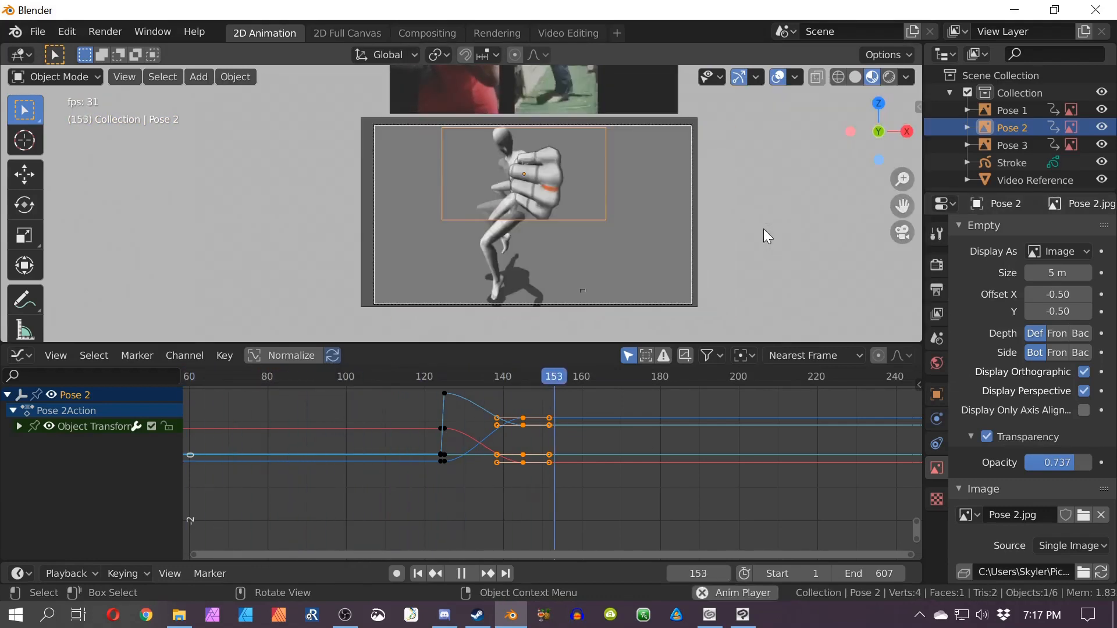
key("space")
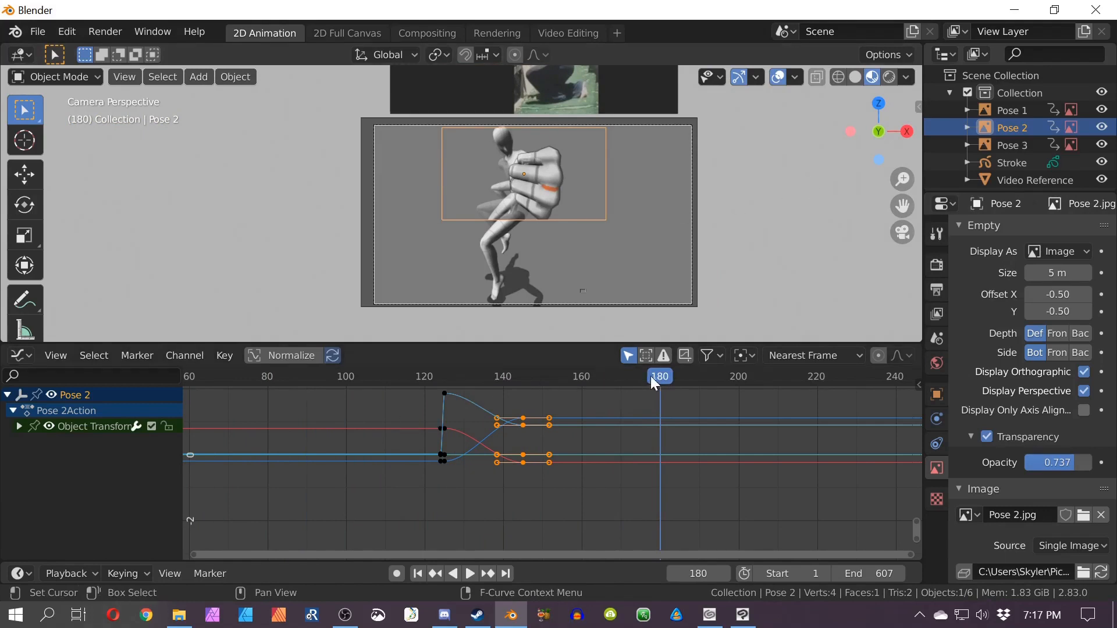
left_click_drag(650, 376, 409, 384)
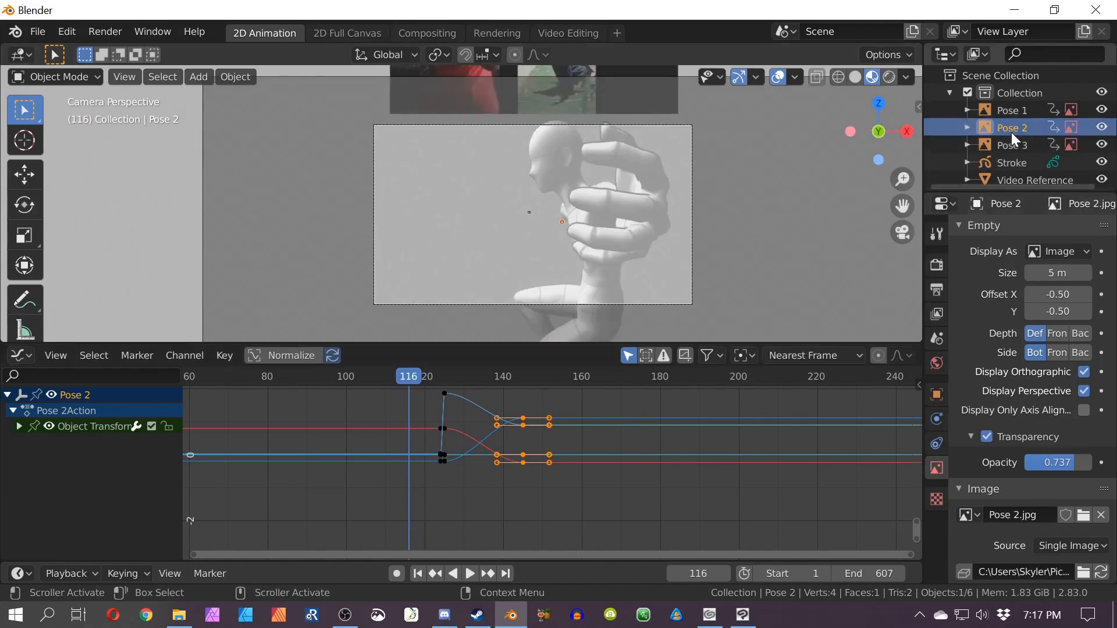
Step: Select Pose 1 and advance the playhead frame by frame to frame 125, where Pose 2 appears
left_click(1011, 110)
scroll(425, 393, "up", 1)
key("Right")
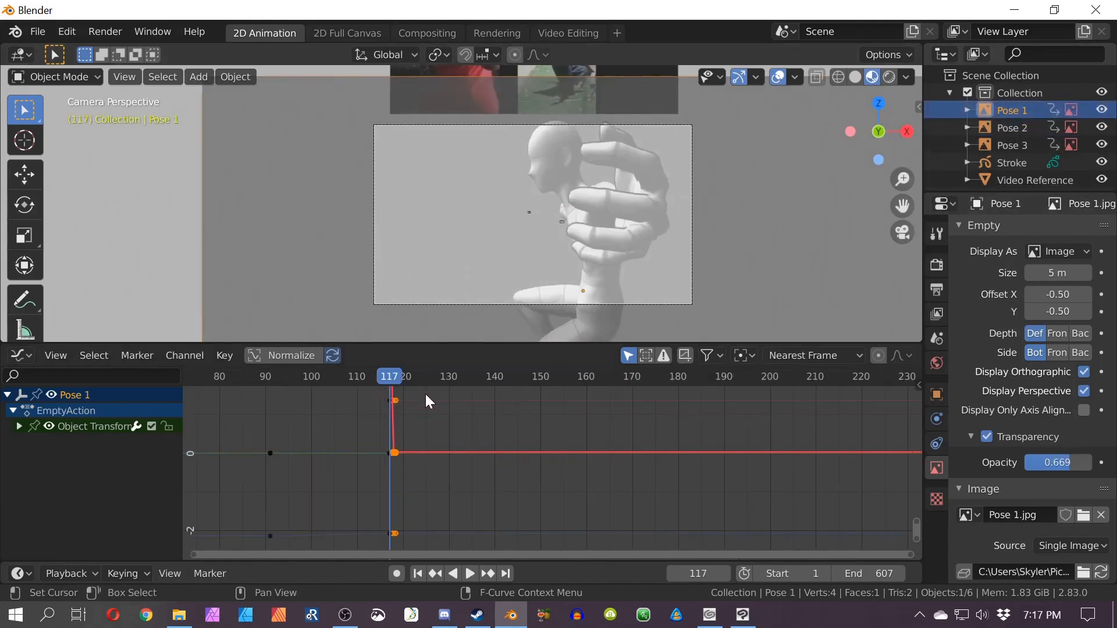
key("Right")
key("Right")
key("Right")
key("Right")
key("Right")
key("Right")
key("Right")
key("Right")
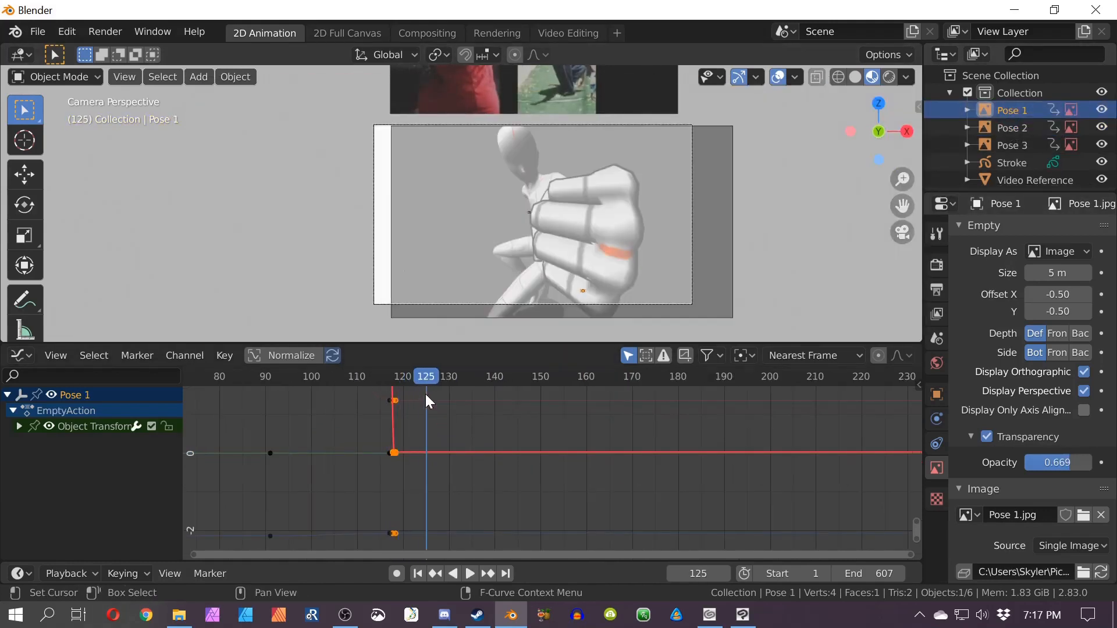
Step: Move all of Pose 1's keyframes at frame 118 to frame 125
scroll(425, 393, "up", 10)
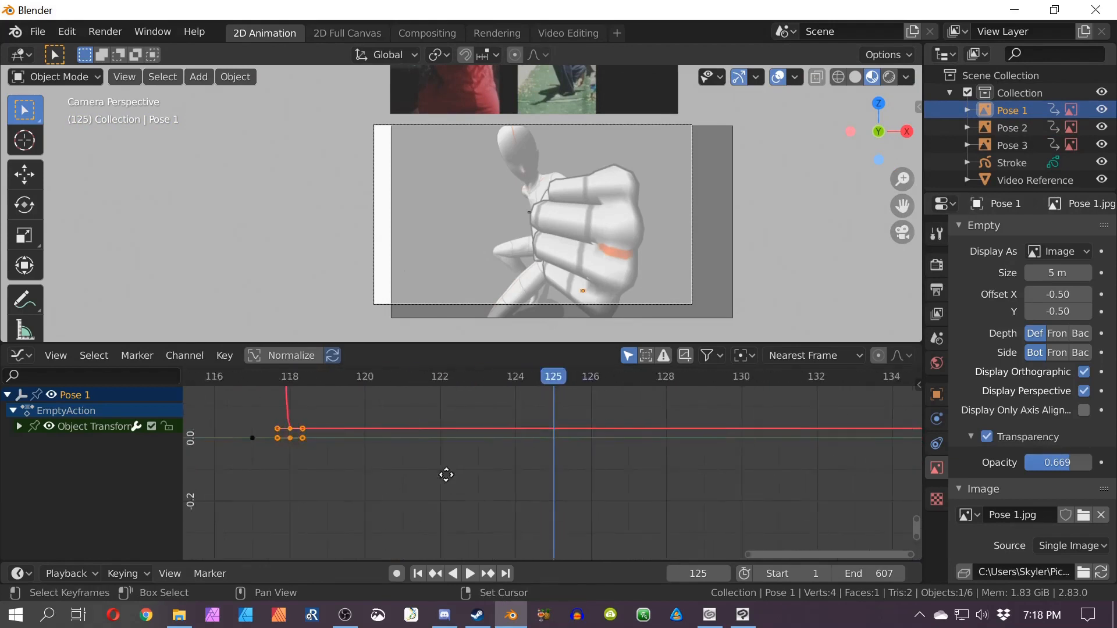
middle_click_drag(447, 475, 607, 485)
left_click_drag(475, 425, 433, 463)
scroll(461, 470, "down", 12)
middle_click_drag(553, 389, 555, 544)
scroll(534, 468, "down", 4)
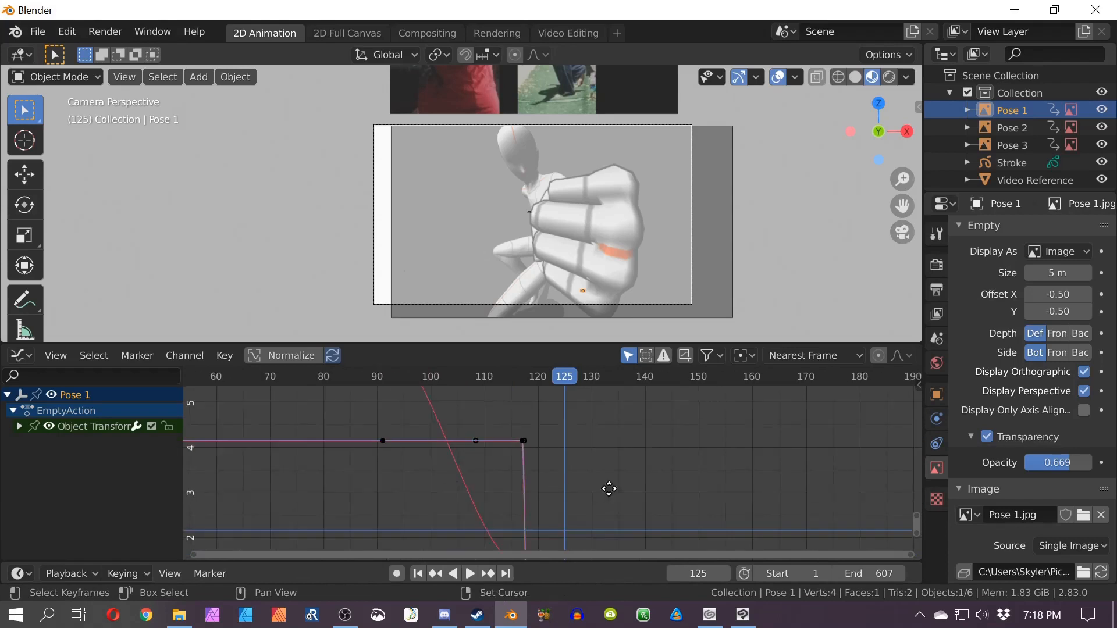
middle_click_drag(609, 488, 567, 400, "shift")
key("g")
left_click(598, 488)
Step: Step back and forth between frames 121 and 125 to check how Pose 1 shrinks before Pose 2 appears
scroll(578, 489, "up", 20)
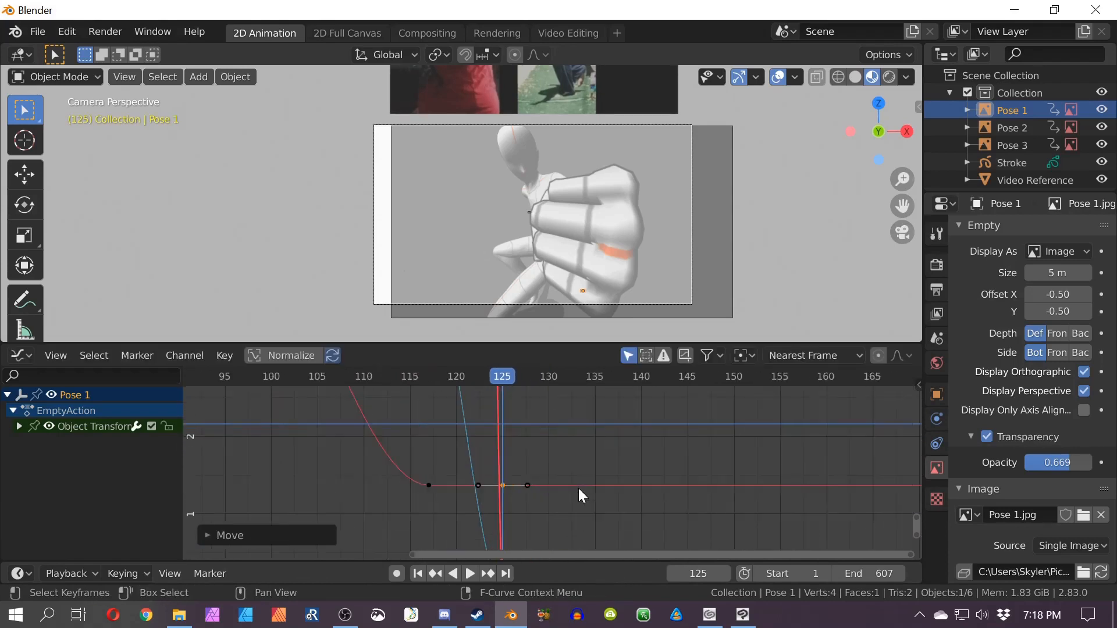
middle_click_drag(520, 449, 618, 291)
middle_click_drag(575, 491, 591, 343)
scroll(570, 544, "up", 4)
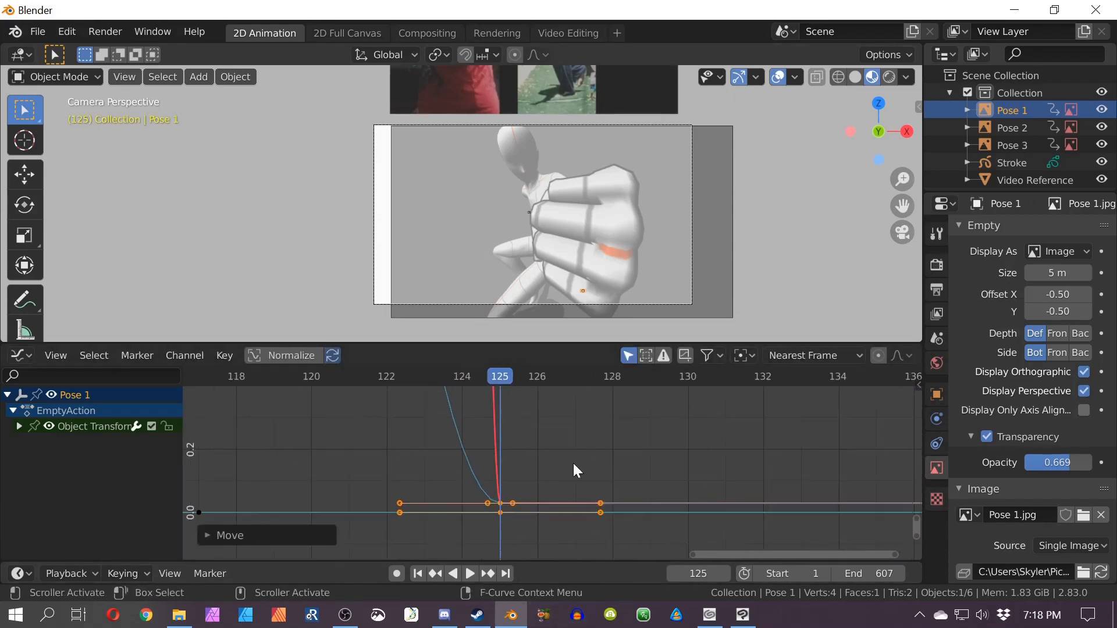
scroll(575, 460, "down", 2)
middle_click_drag(593, 411, 601, 438)
key("Left")
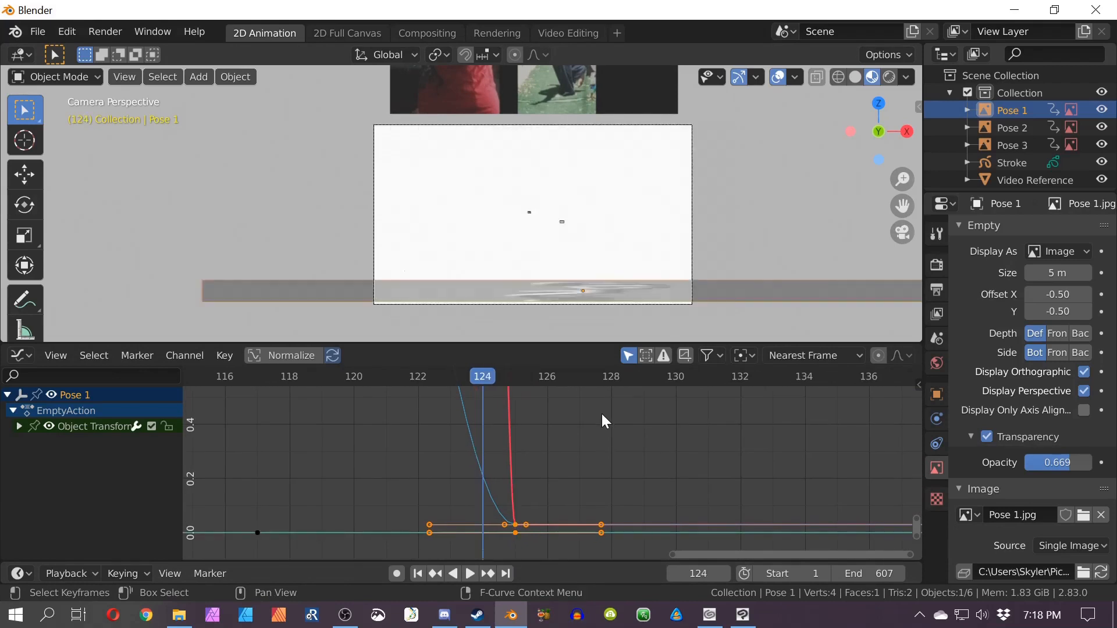
key("Right")
key("Left")
key("Left")
key("Left")
key("Left")
key("Right")
key("Right")
key("Right")
key("Right")
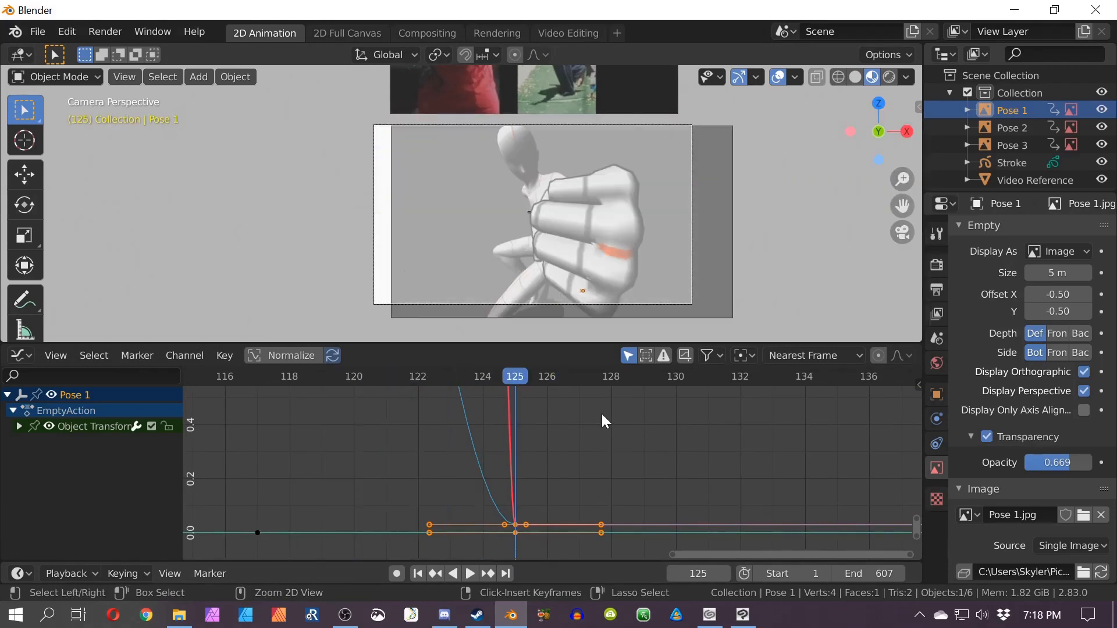
left_click_drag(515, 535, 518, 487)
key("ctrl+z")
right_click(518, 501)
key("Escape")
key("ctrl+z")
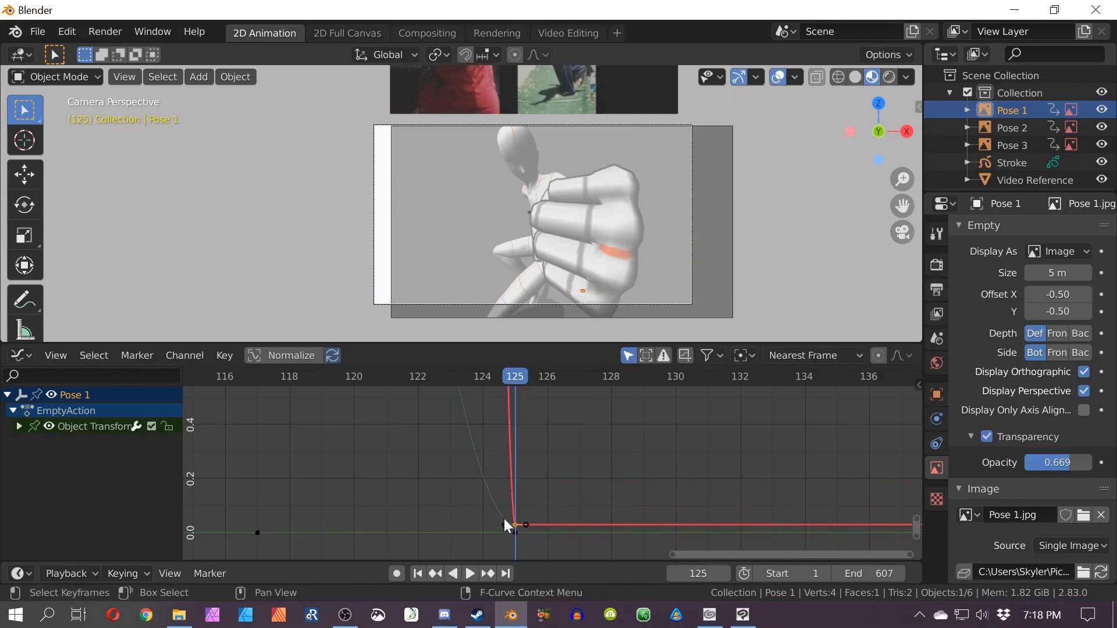
left_click_drag(515, 525, 531, 477)
key("ctrl+z")
key("ctrl+z")
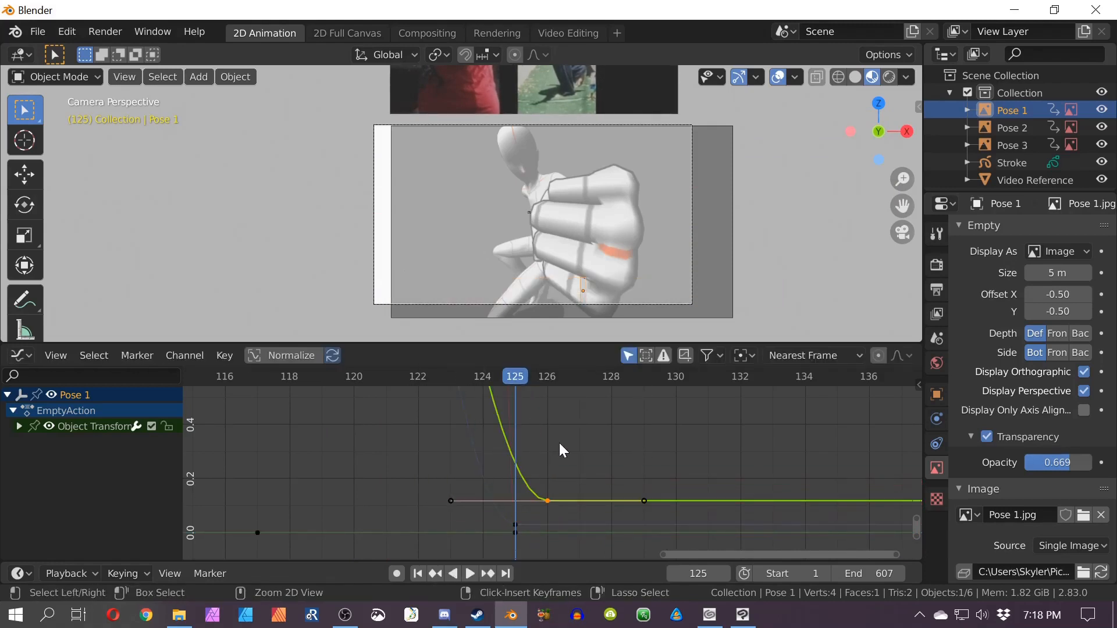
key("ctrl+z")
key("ctrl+z")
Step: Delete all of Pose 1's keyframes at frame 125
scroll(551, 498, "down", 4, "ctrl")
scroll(553, 489, "down", 20)
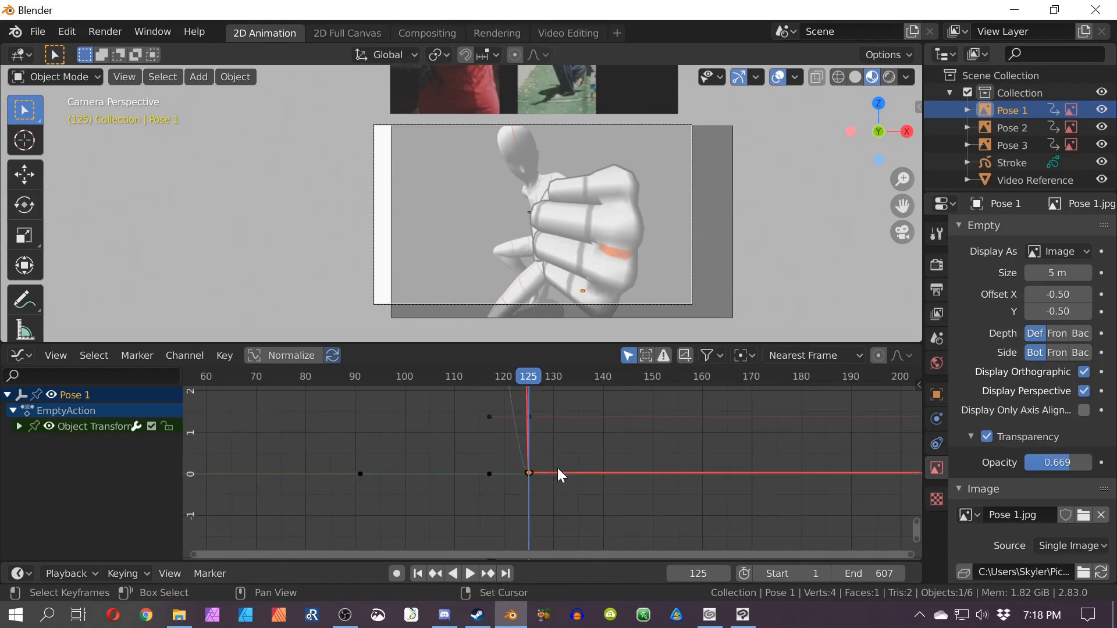
middle_click_drag(566, 432, 590, 477)
scroll(567, 483, "down", 8)
scroll(562, 473, "up", 3)
scroll(562, 473, "down", 3)
left_click_drag(593, 401, 547, 528)
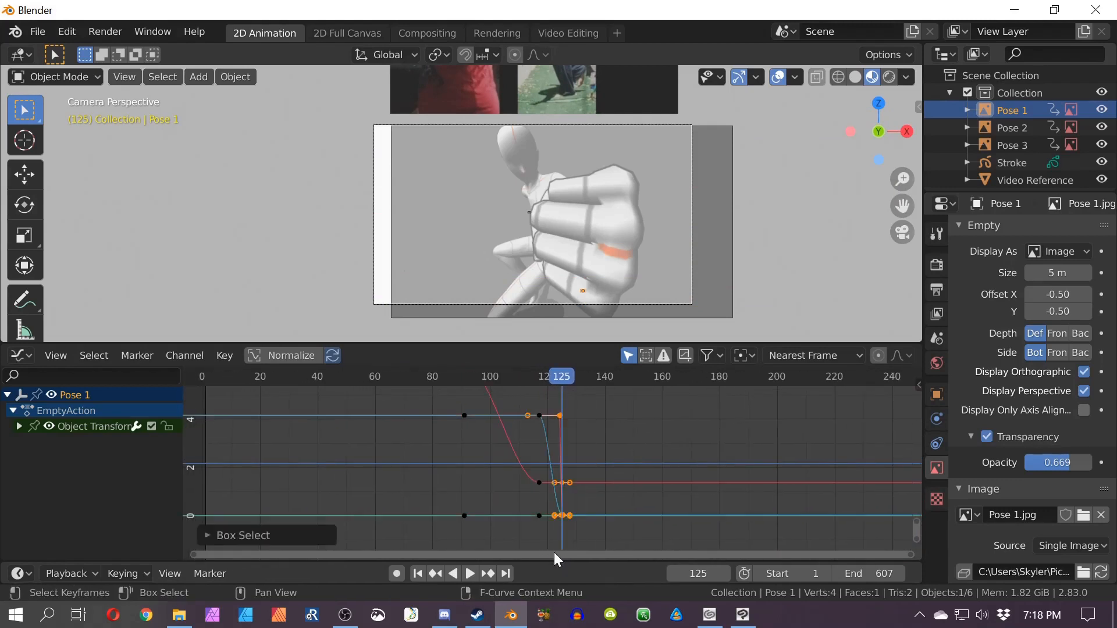
key("x")
left_click(596, 471)
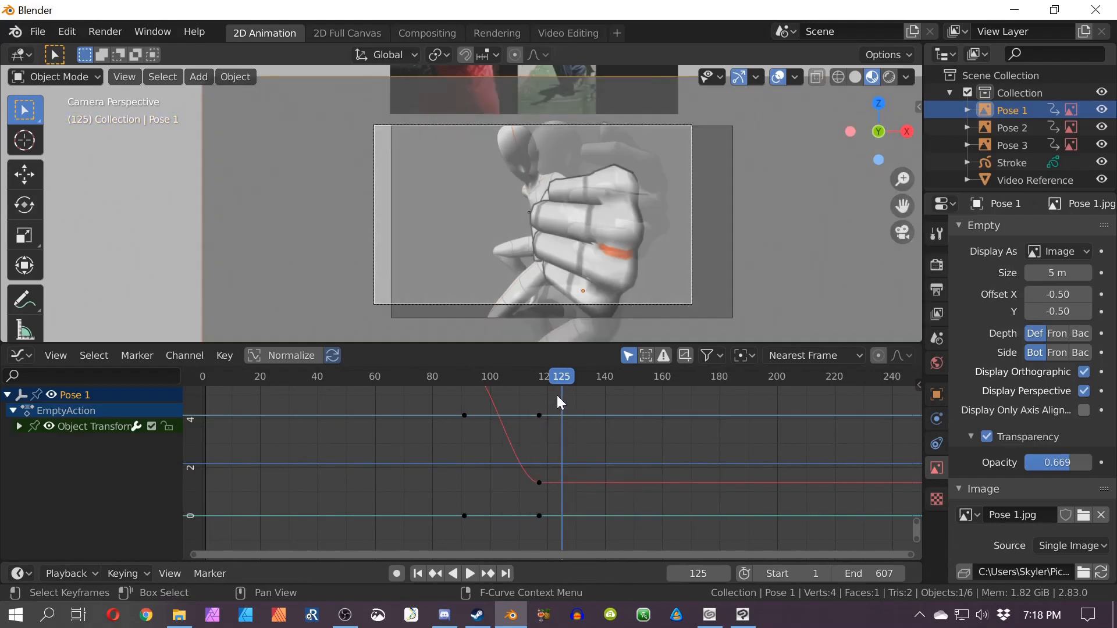
Step: Shift all of Pose 1's keyframes at frame 117 along the time axis to frame 124
key("space")
left_click_drag(547, 382, 516, 544)
key("Home")
key("Right")
key("Right")
key("Right")
key("Right")
key("Right")
key("Right")
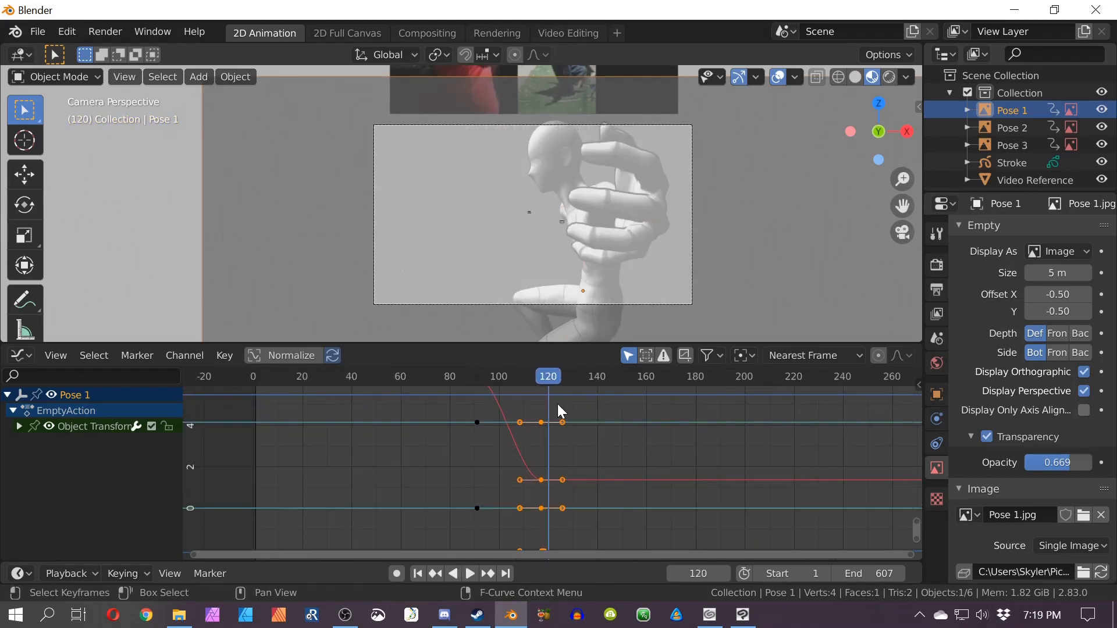
key("Right")
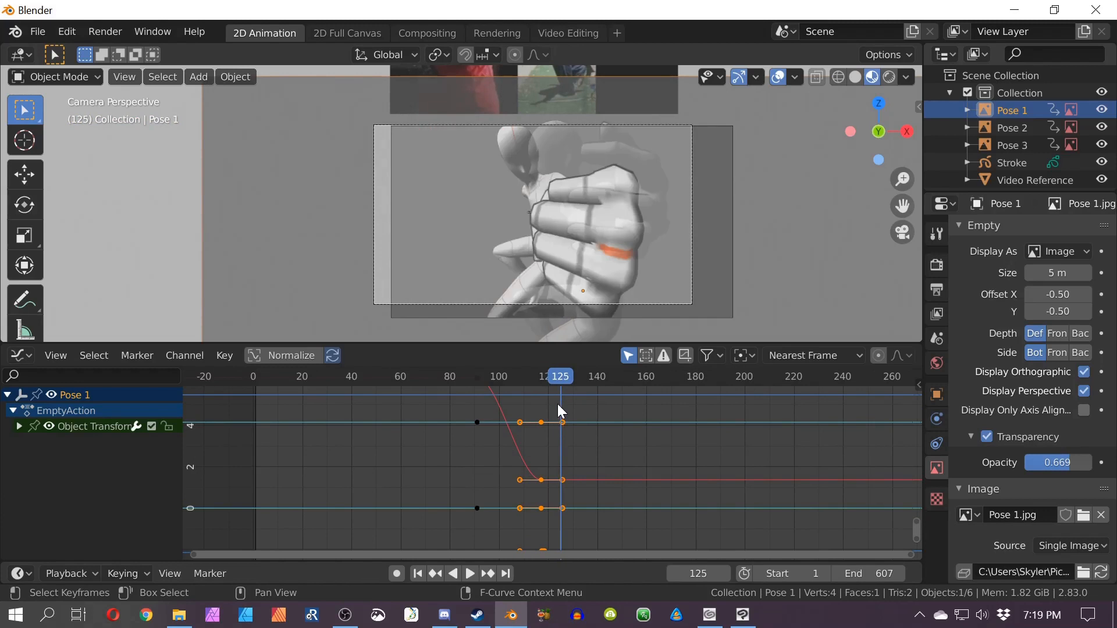
key("g")
key("x")
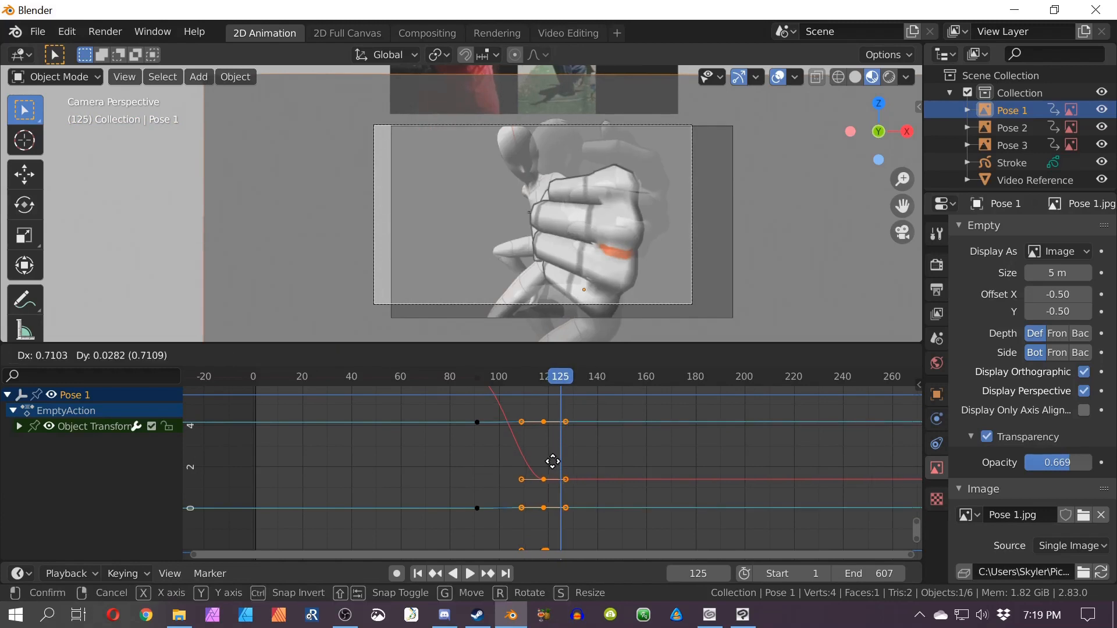
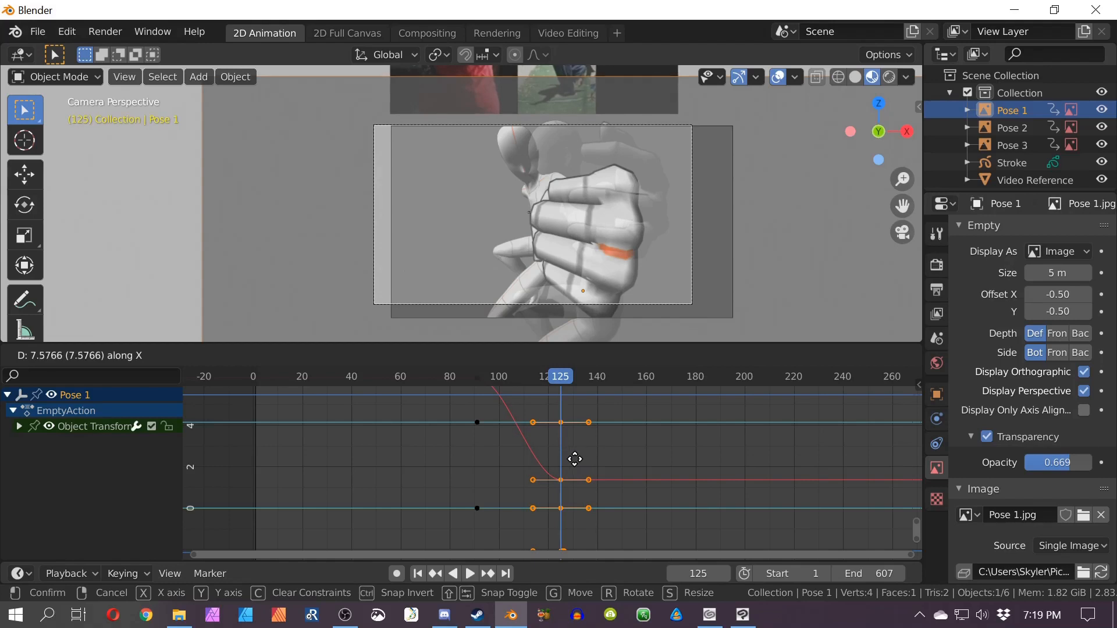
left_click(565, 459)
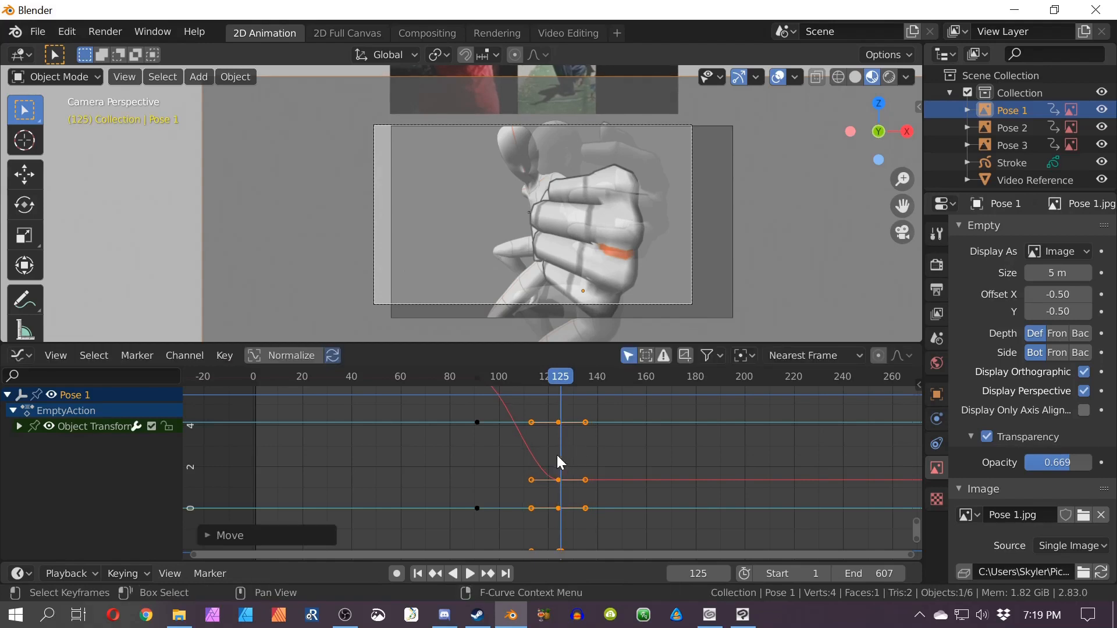
Step: At frame 125, scale Pose 1 down to a tiny dot and keyframe its transform
mouse_move(560, 374)
left_mouse_down()
mouse_move(460, 381)
mouse_move(561, 394)
left_mouse_up()
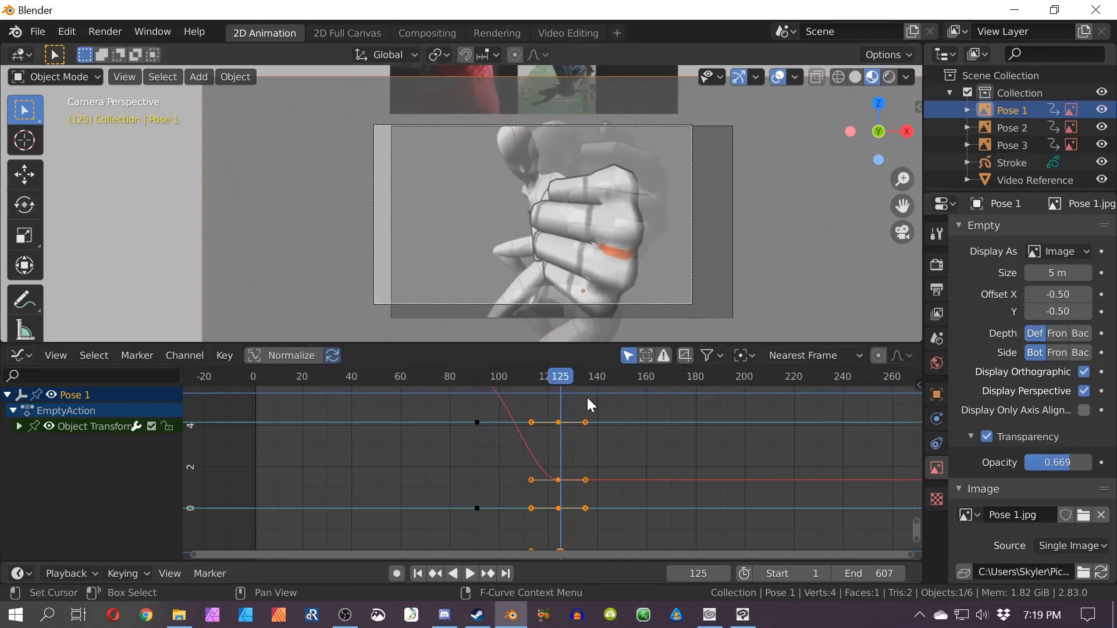
key("Left")
key("Right")
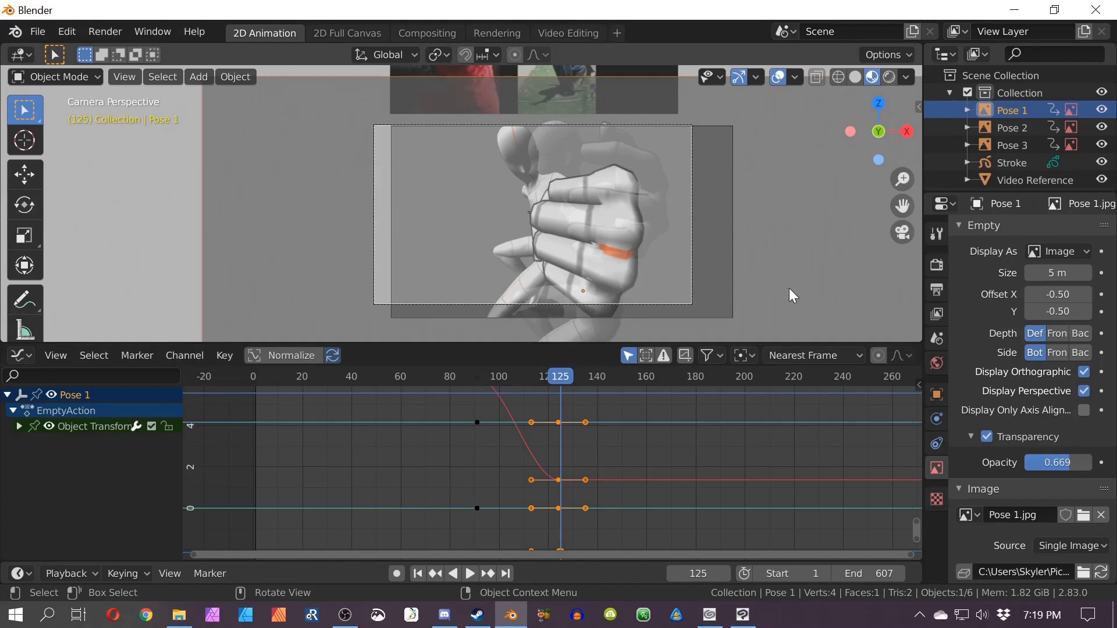
key("s")
left_click(611, 290)
key("s")
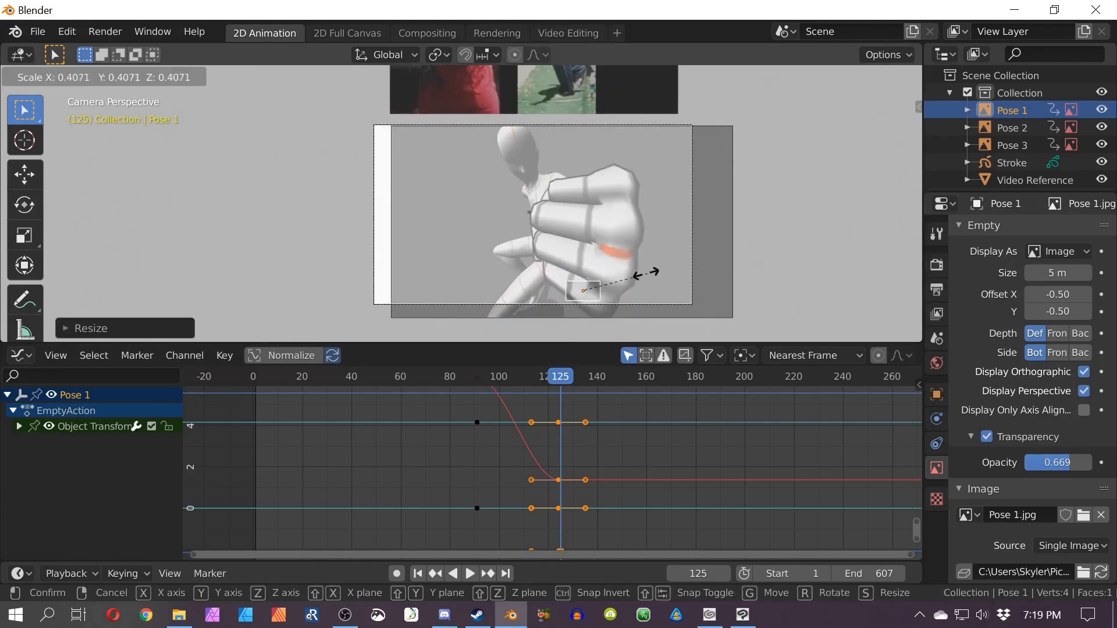
left_click(584, 278)
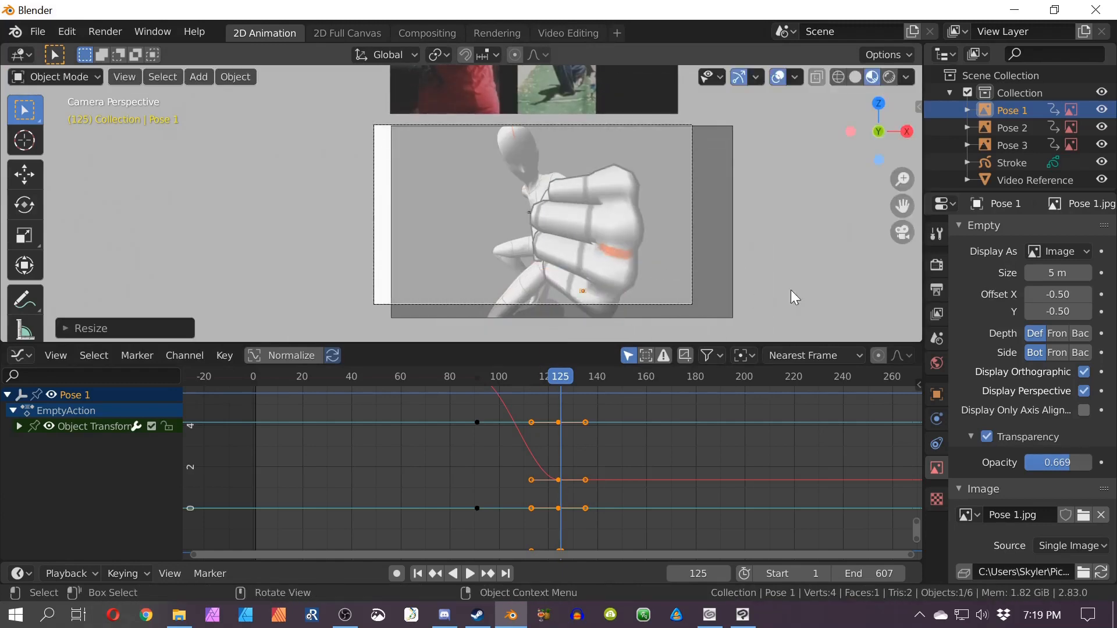
key("i")
left_click(624, 283)
Step: Review the animation leading up to frame 125, undo Pose 1's scale-down and its keyframes there, and return to frame 125
left_click_drag(562, 379, 427, 378)
key("space")
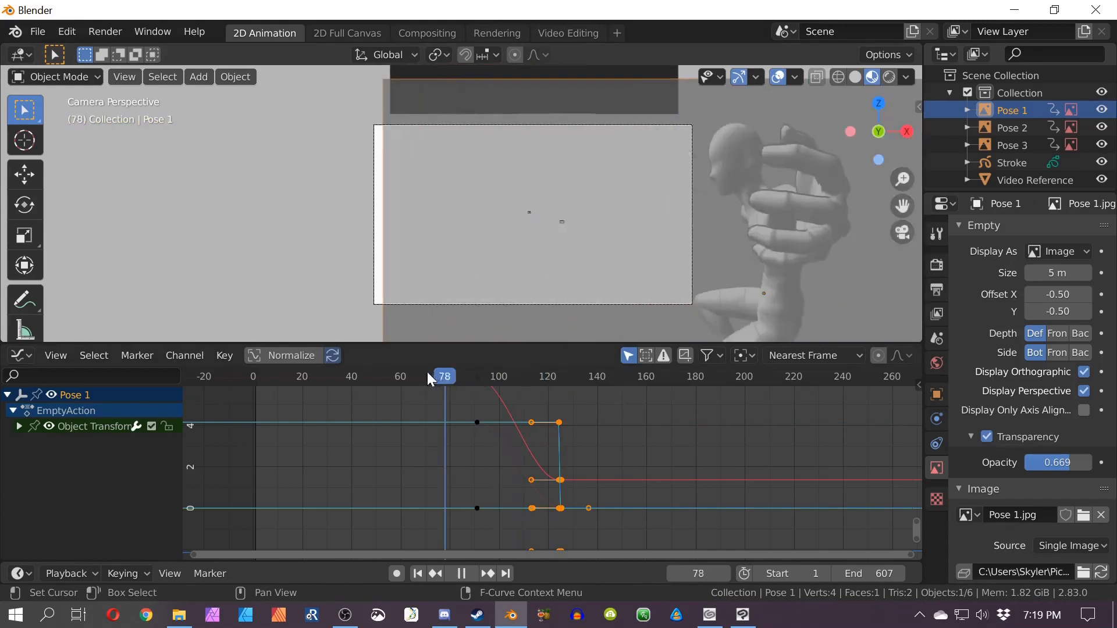
mouse_move(560, 384)
left_mouse_down()
mouse_move(522, 382)
mouse_move(549, 383)
left_mouse_up()
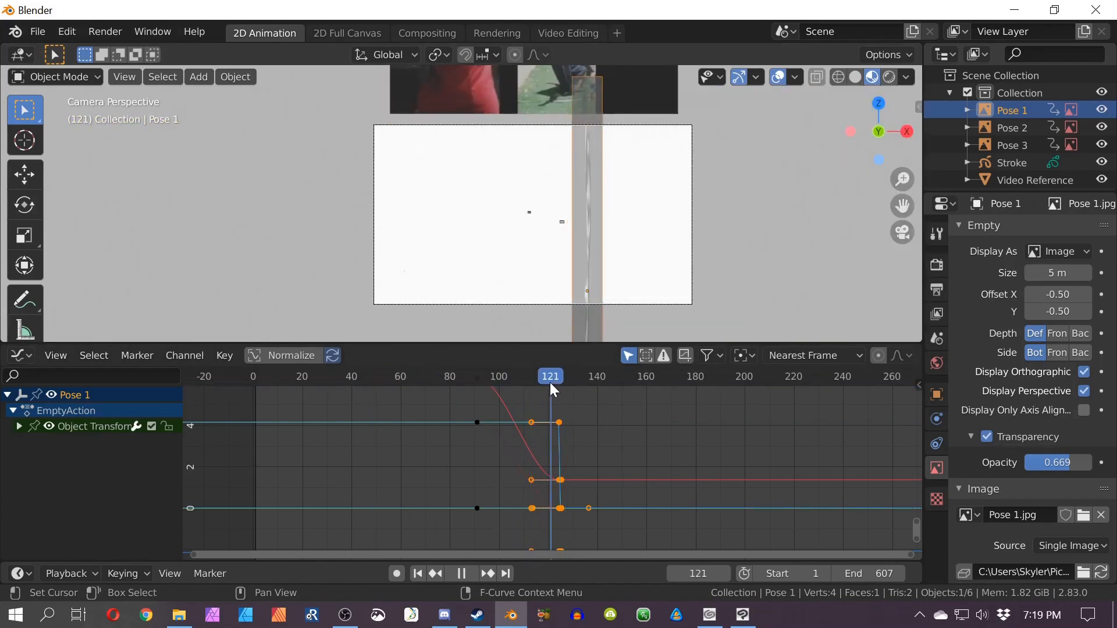
key("space")
key("Up")
middle_click_drag(614, 469, 640, 471)
key("Left")
key("Right")
key("Left")
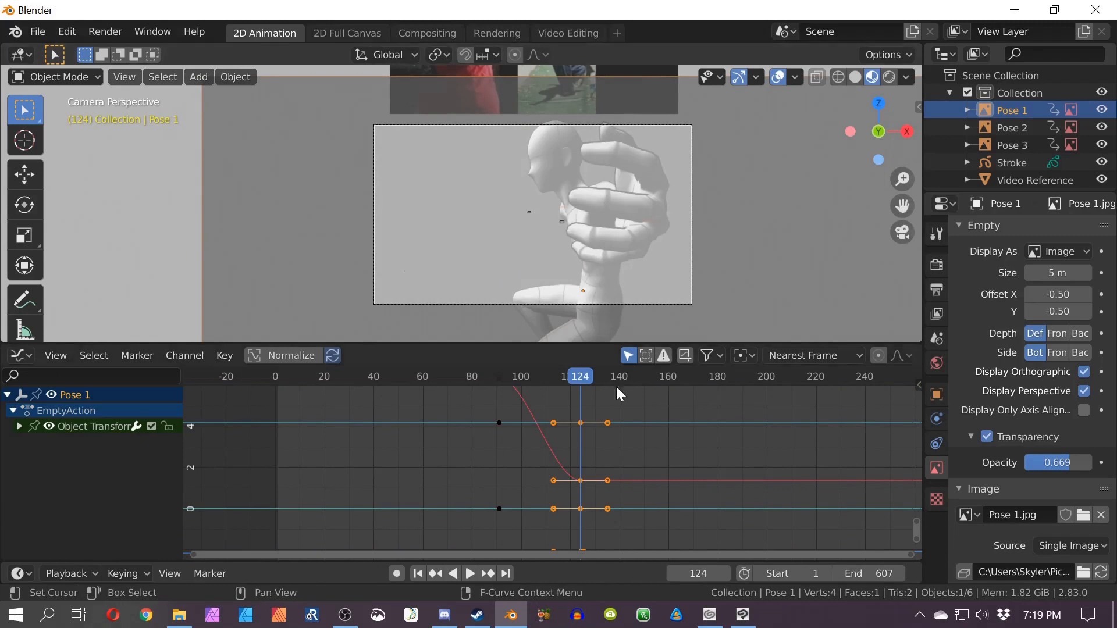
key("Right")
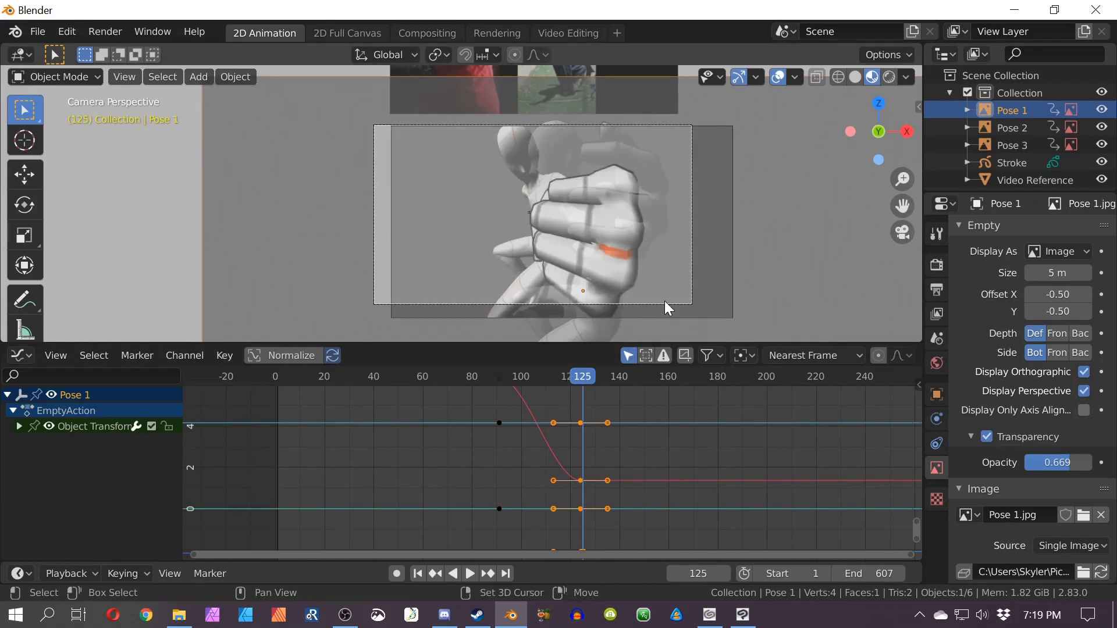
Step: Scale Pose 1 down to a tiny dot at frame 125 and insert a LocRotScale keyframe
key("s")
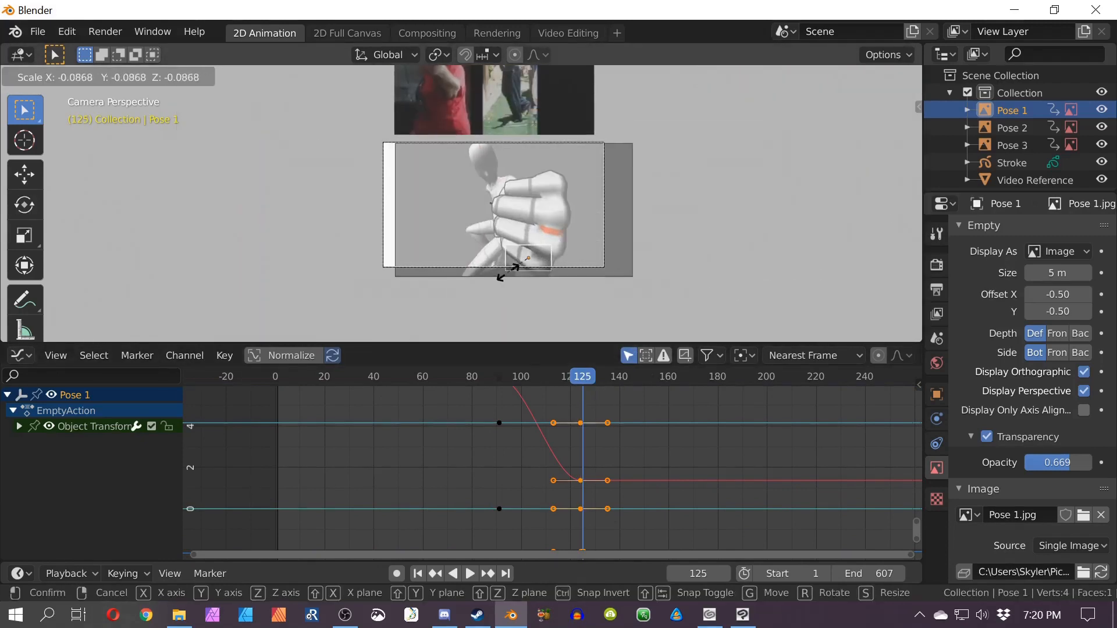
left_click(536, 262)
key("s")
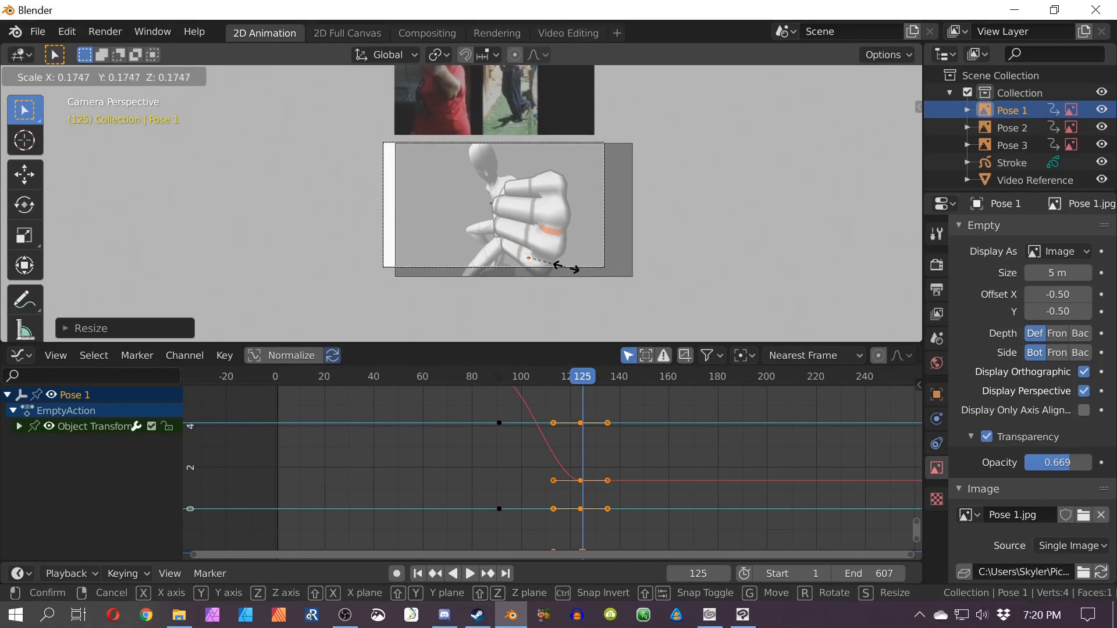
left_click(566, 267)
key("i")
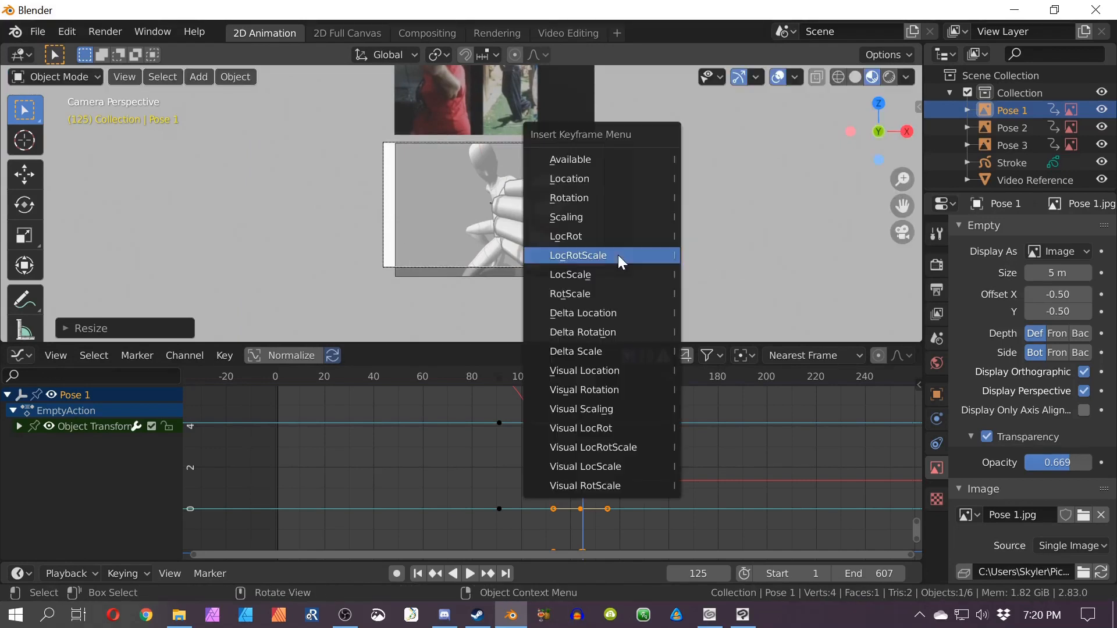
left_click(618, 255)
Step: Rewind the animation and play it through to frame 189 to review the transitions between the three poses
left_click_drag(578, 376, 211, 370)
key("space")
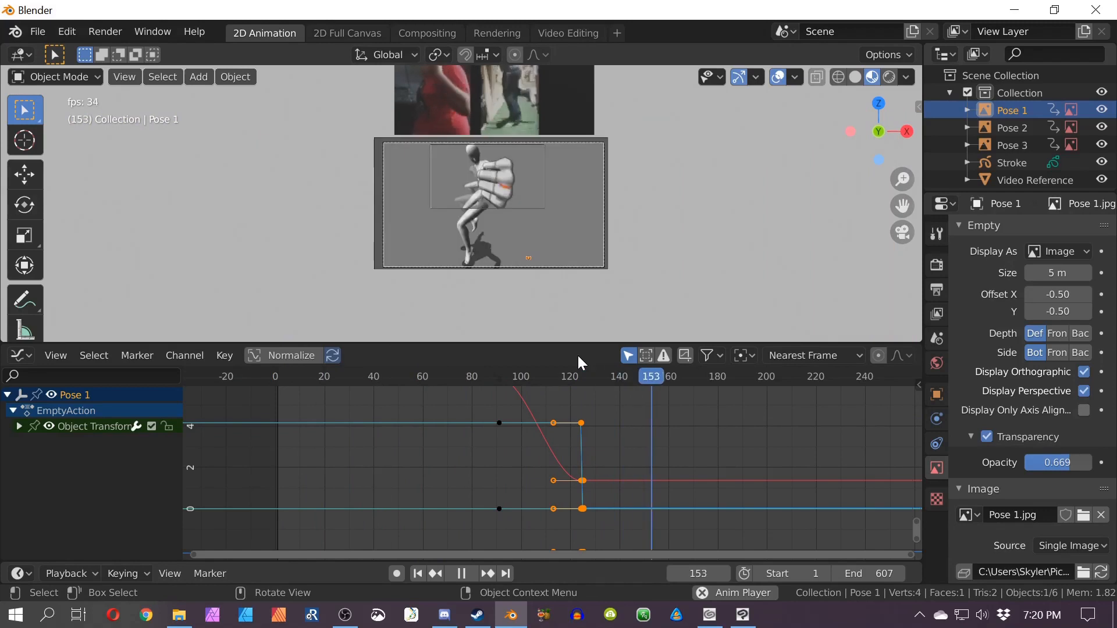
key("space")
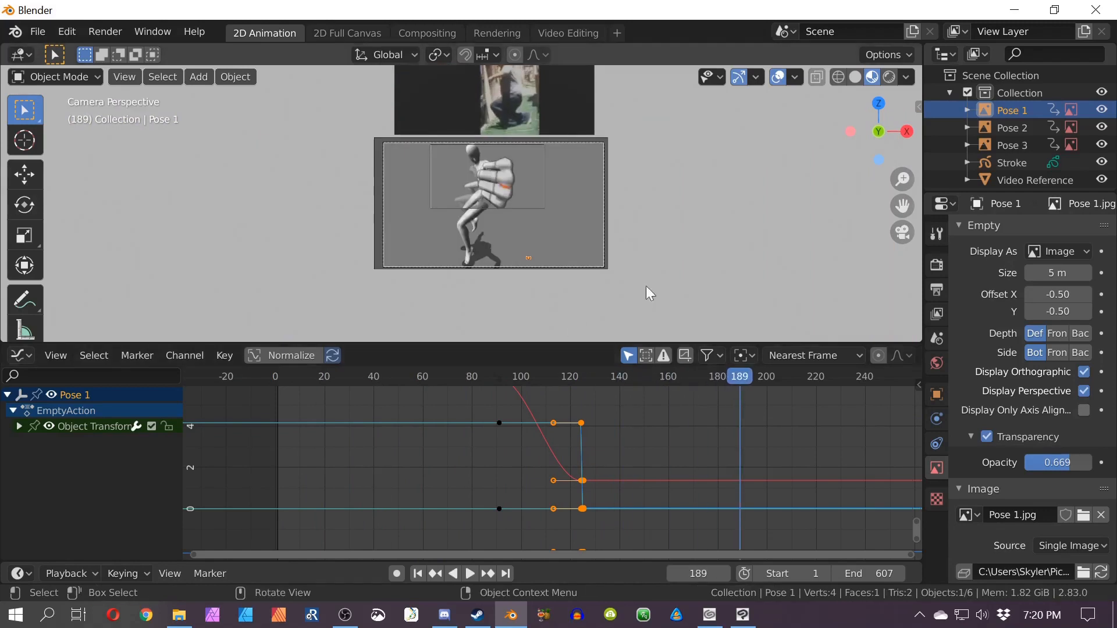
Step: Select Pose 3 and step back through the animation from frame 189 to frame 153, checking the video reference
left_click(1012, 147)
scroll(543, 199, "up", 5)
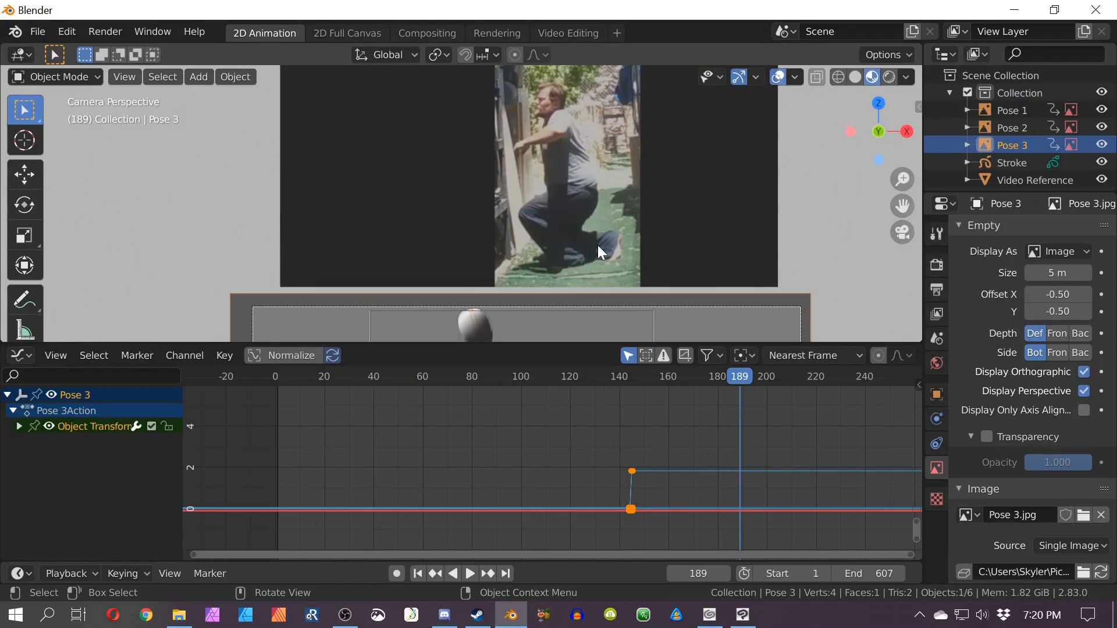
scroll(597, 243, "down", 3)
key("Left")
key("Left")
key("Left")
key("Left")
key("Left")
key("Left")
key("Left")
key("Left")
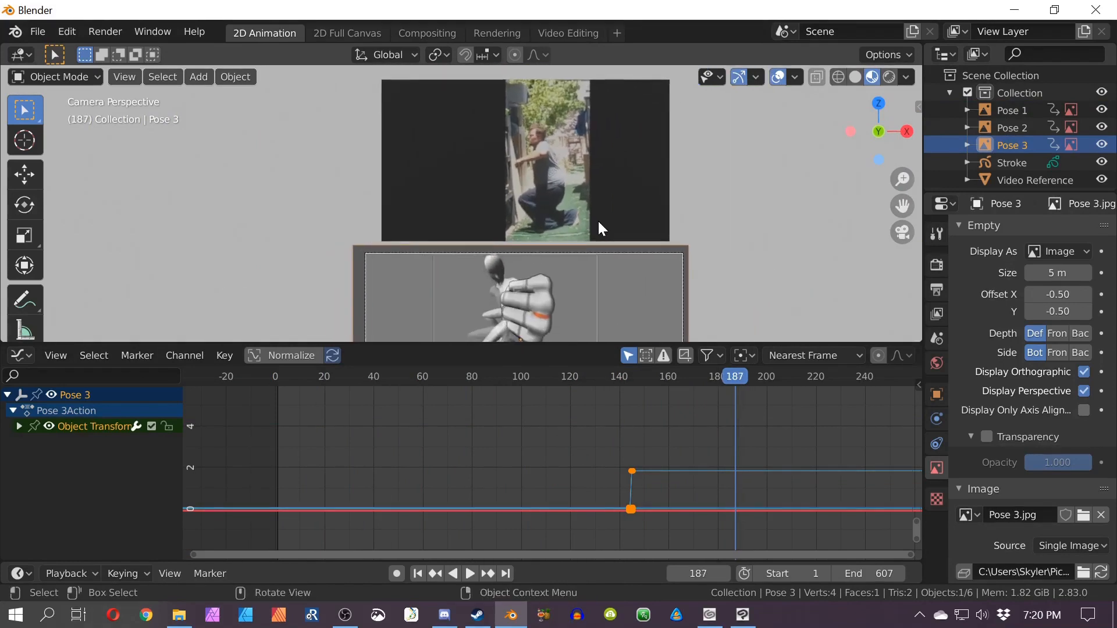
key("Left")
key("Left")
key("Left")
key("Left")
key("Left")
key("Left")
key("Left")
key("Left")
key("Left")
key("Left")
key("Left")
key("Left")
key("Left")
key("Left")
key("Left")
key("Left")
key("Left")
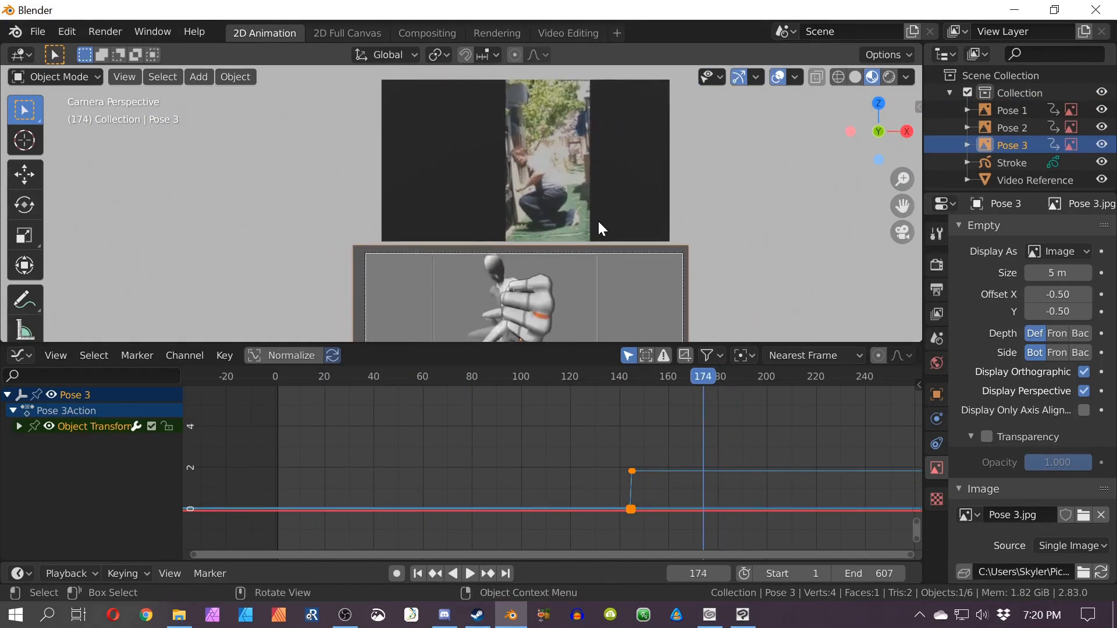
key("Left")
key("Left")
key("Left")
key("Left")
key("Left")
key("Left")
key("Left")
key("Left")
key("Left")
key("Left")
key("Left")
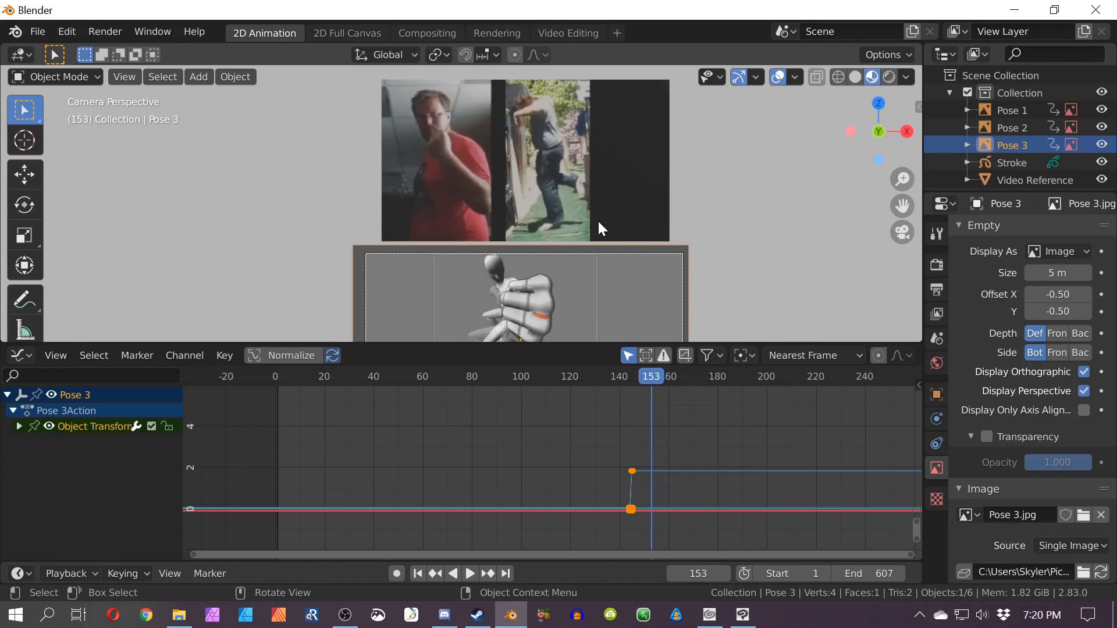
Step: Add Pose 4.jpg as a reference image at frame 153 and rename the new object Pose 4
middle_click_drag(533, 231, 529, 180, "shift")
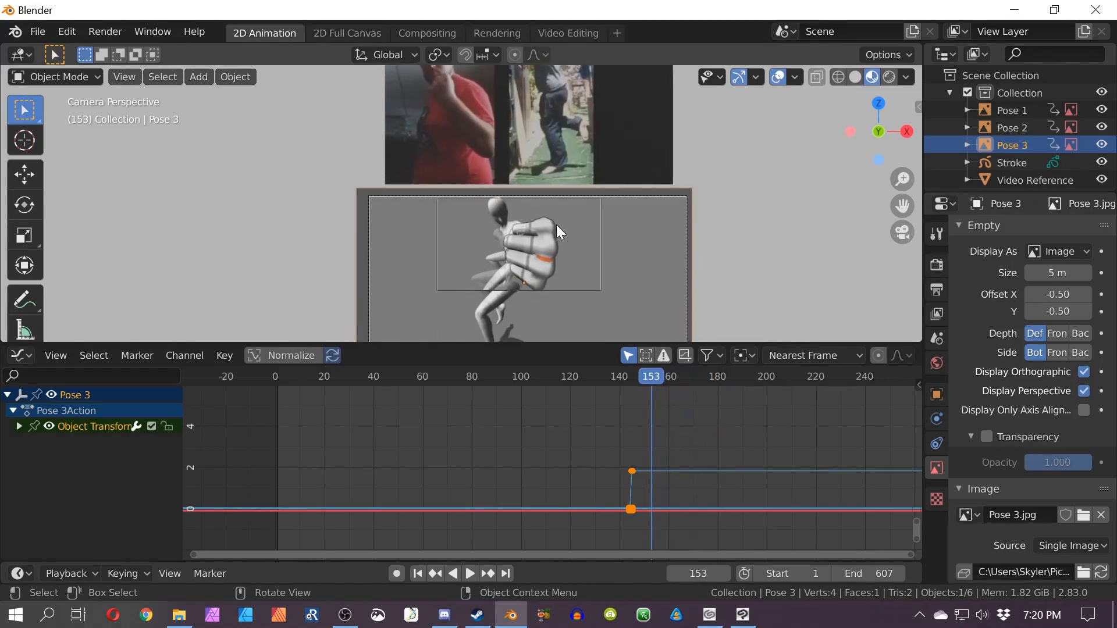
middle_click_drag(576, 237, 578, 201, "shift")
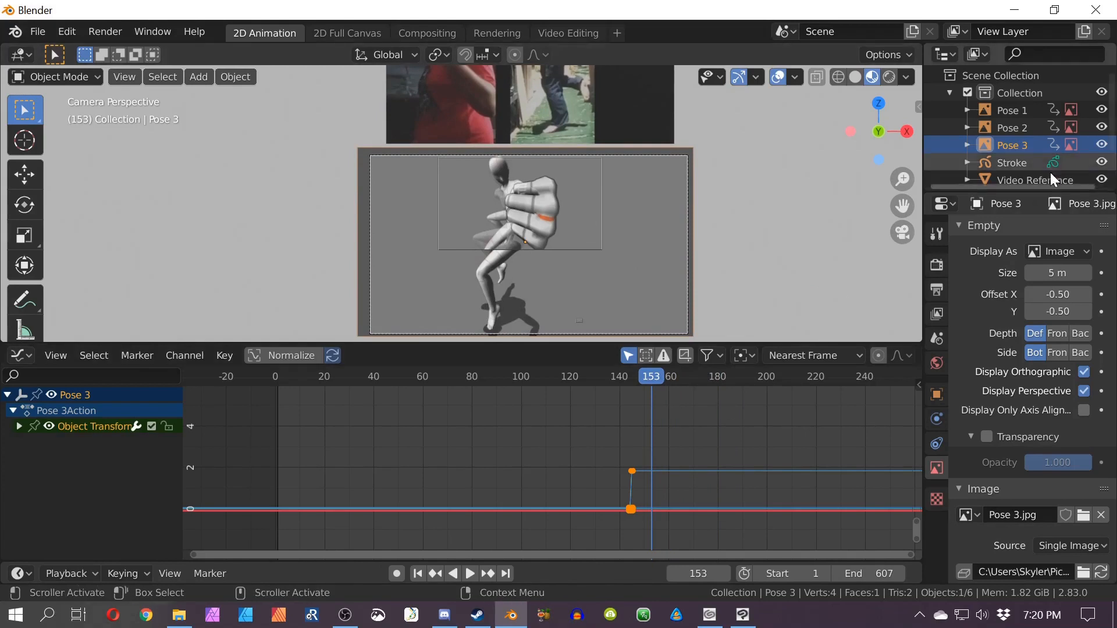
key("shift+a")
mouse_move(518, 271)
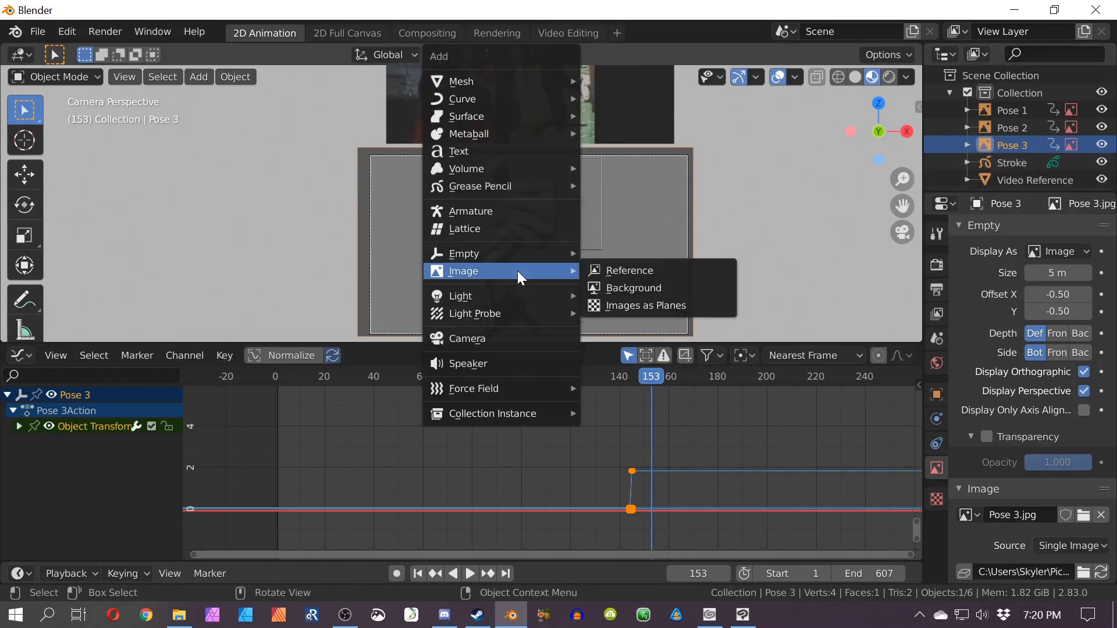
left_click(627, 271)
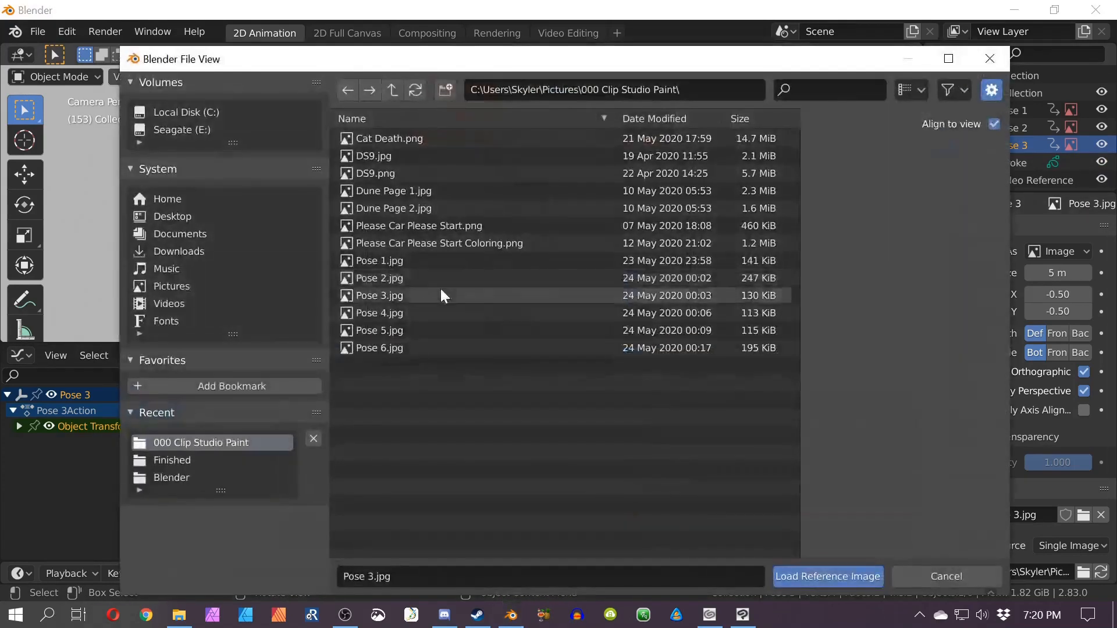
double_click(410, 312)
double_click(1012, 111)
type("Pose 4")
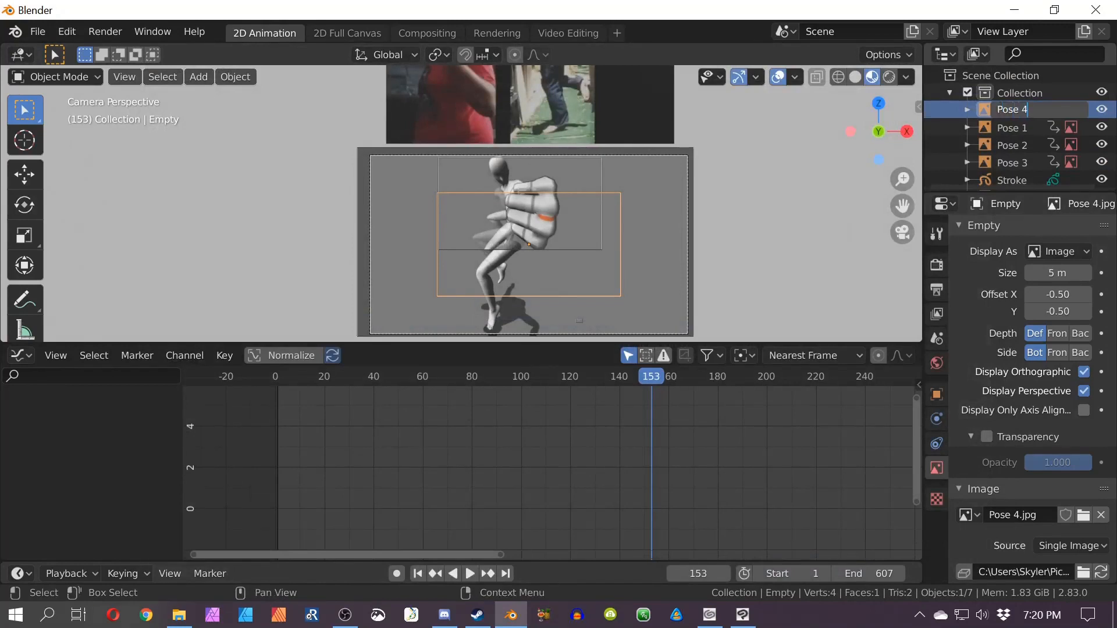
key("Return")
Step: Enable transparency on Pose 3 and set its opacity to 0.788
left_click(1010, 146)
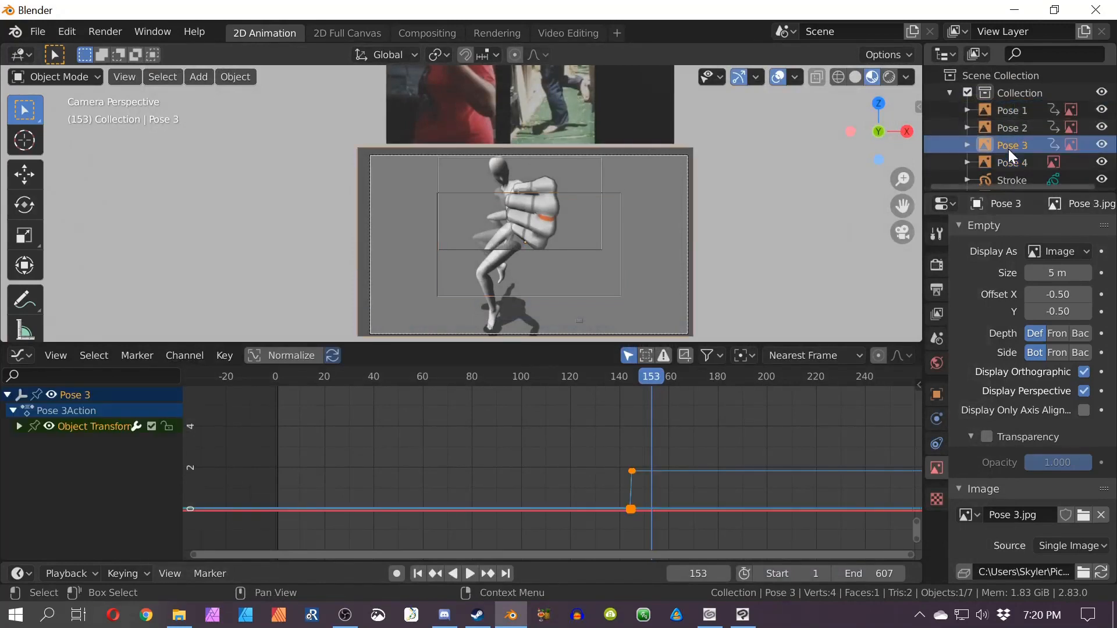
left_click(987, 438)
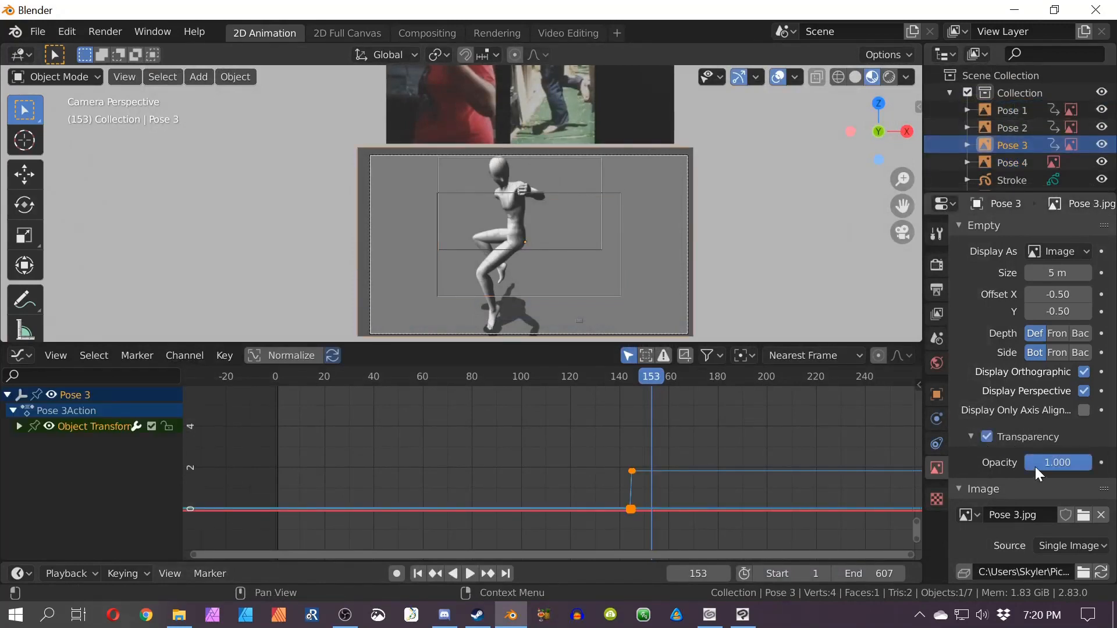
left_click_drag(1056, 469, 1042, 468)
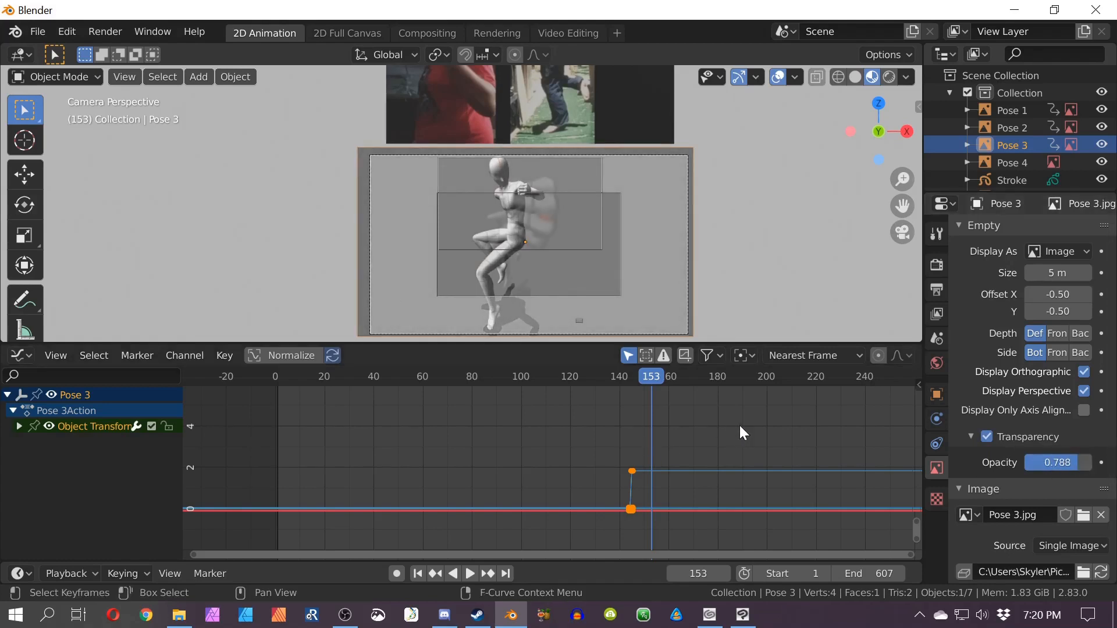
Step: Shift Pose 2's selected keyframes at frame 145 about one frame earlier along the time axis
scroll(577, 283, "up", 1)
scroll(575, 281, "up", 2)
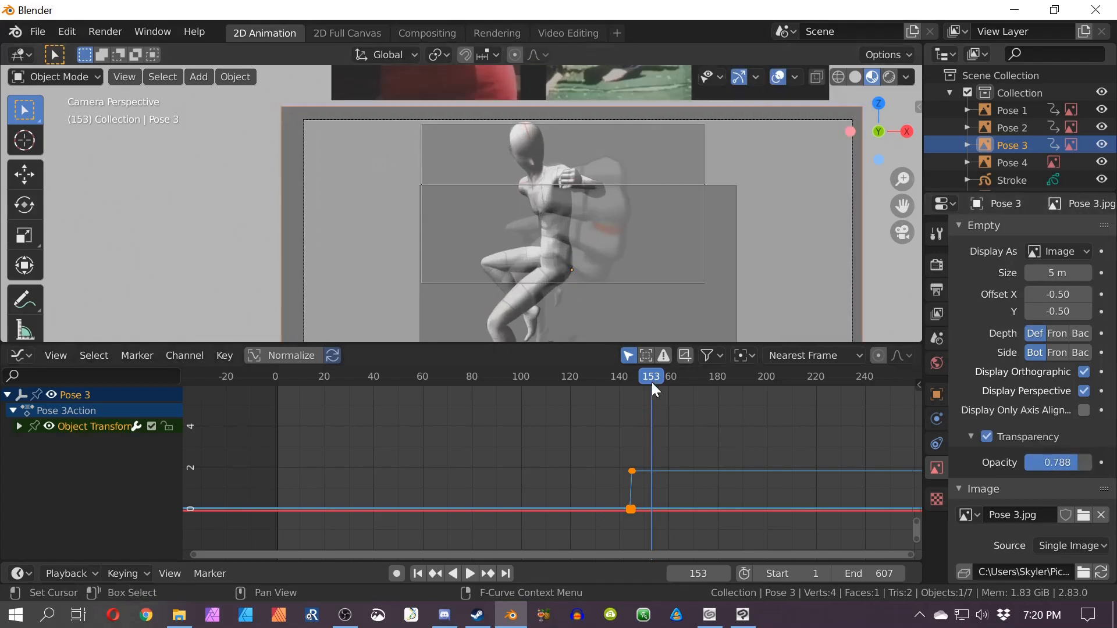
mouse_move(652, 383)
left_mouse_down()
mouse_move(615, 380)
mouse_move(630, 381)
left_mouse_up()
left_click(995, 125)
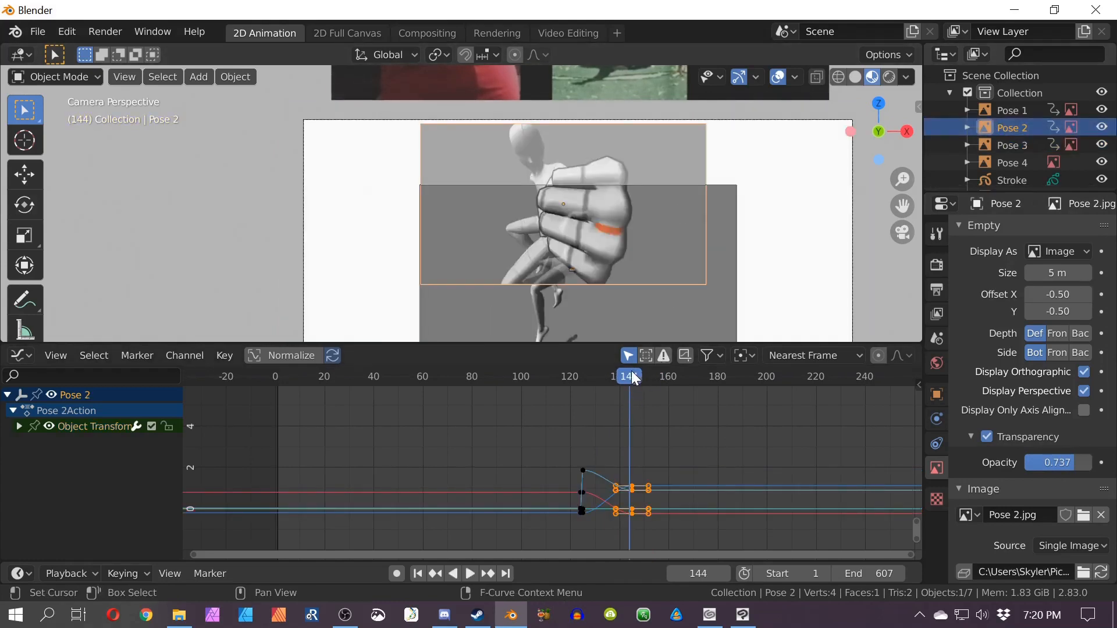
left_click(631, 373)
scroll(637, 418, "up", 2)
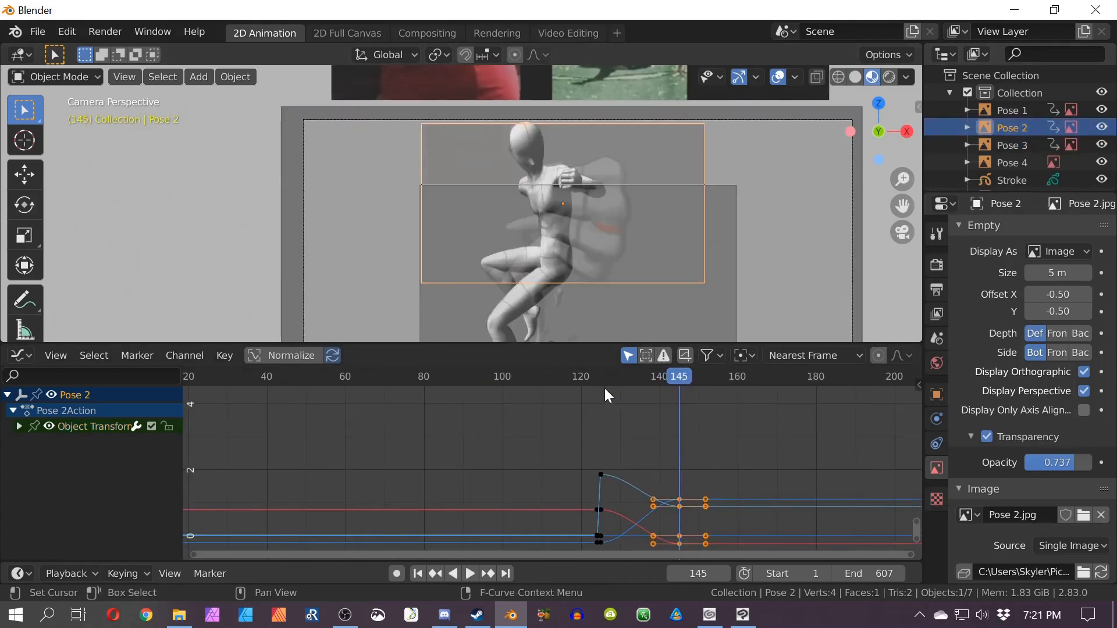
scroll(605, 389, "up", 2)
middle_click_drag(688, 440, 592, 359)
key("g")
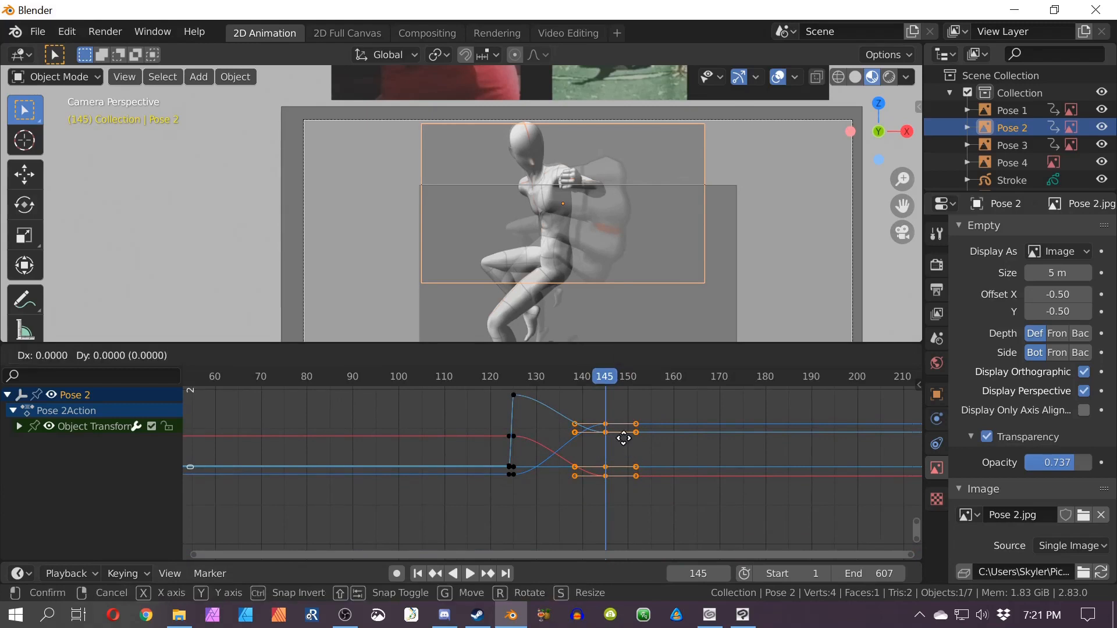
key("x")
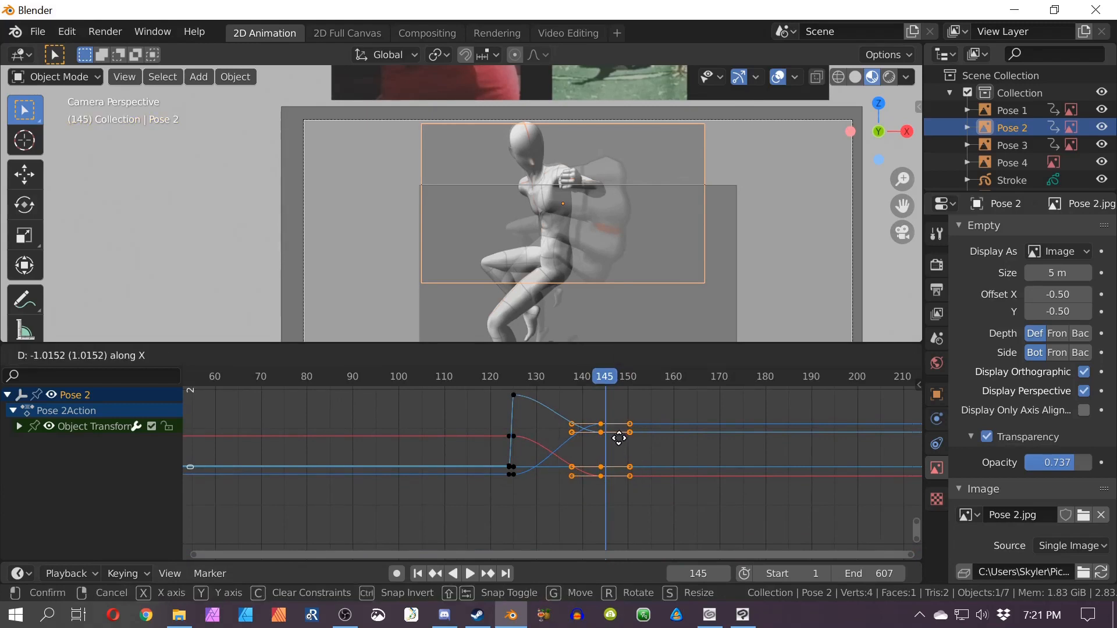
left_click(619, 438)
Step: At frame 145, scale Pose 2 down to a tiny dot and keyframe its transform
left_click_drag(600, 376, 605, 376)
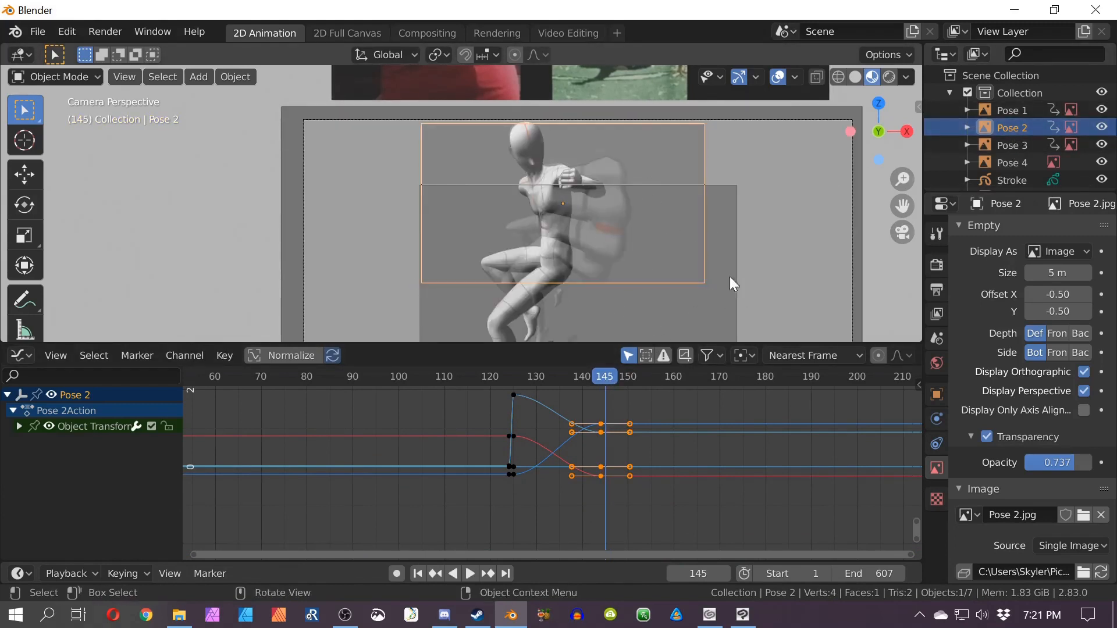
key("s")
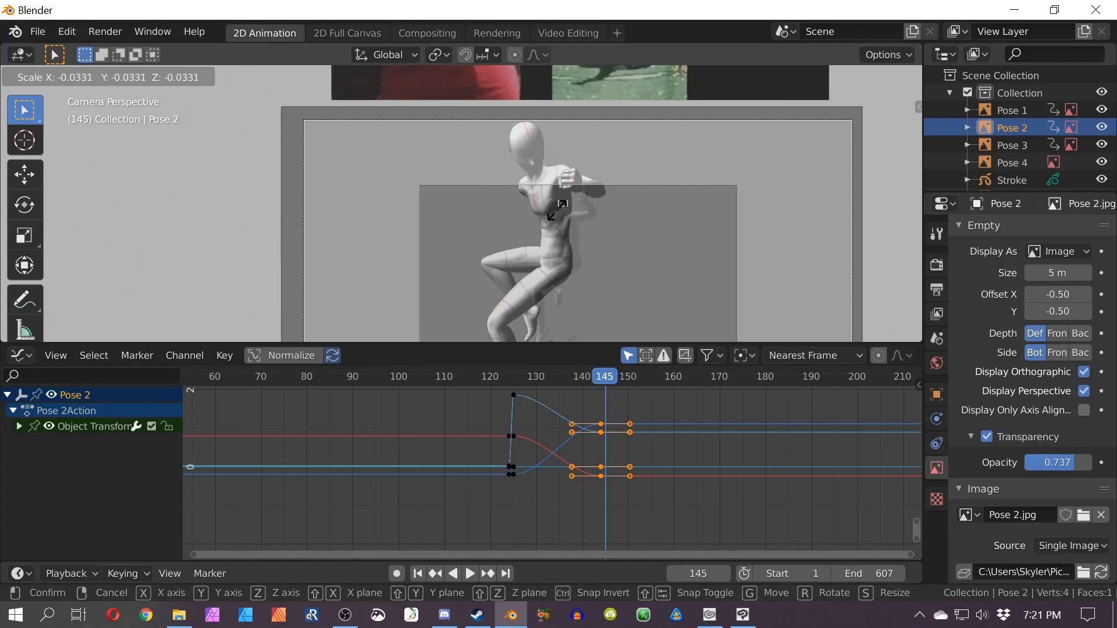
left_click(563, 203)
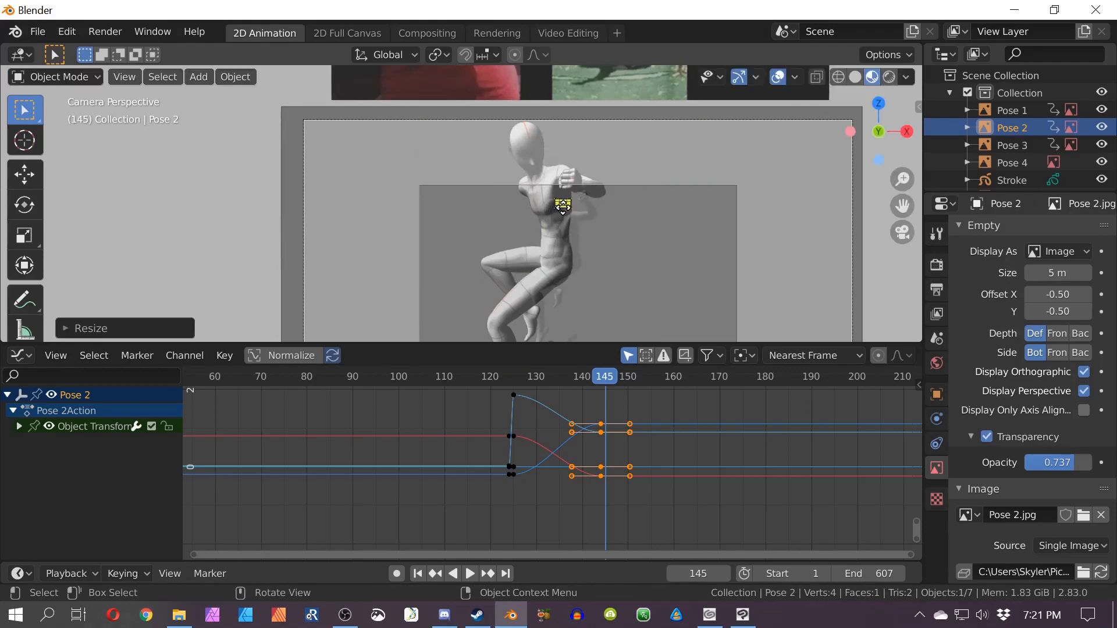
key("i")
left_click(616, 186)
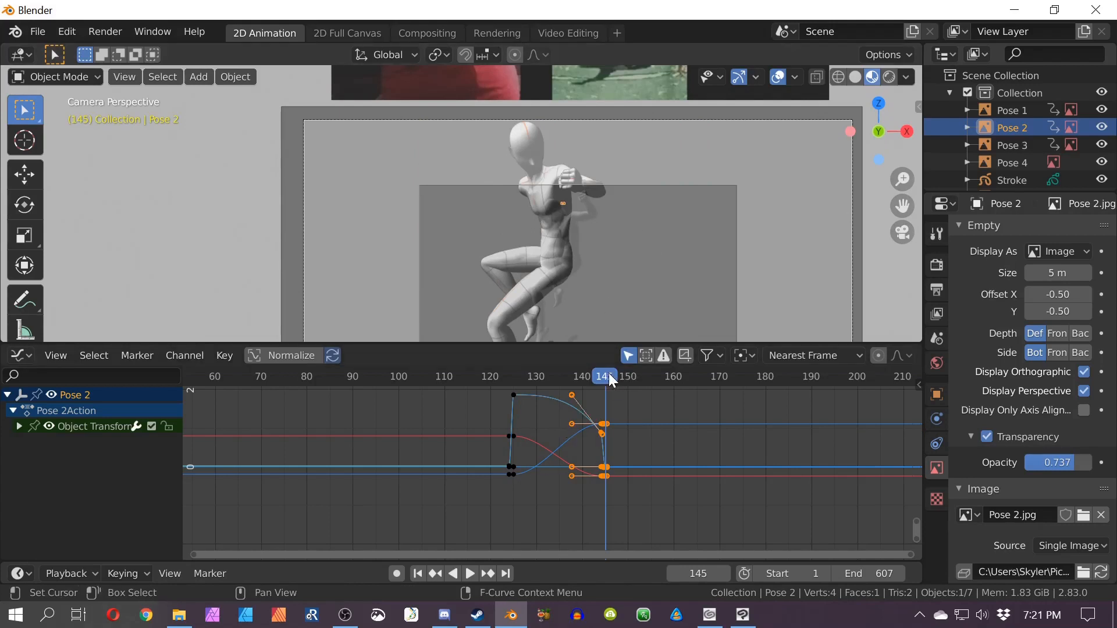
Step: Review the animation around frame 145 to check Pose 2's disappearance, ending on frame 153
mouse_move(608, 377)
left_mouse_down()
mouse_move(520, 375)
mouse_move(609, 377)
left_mouse_up()
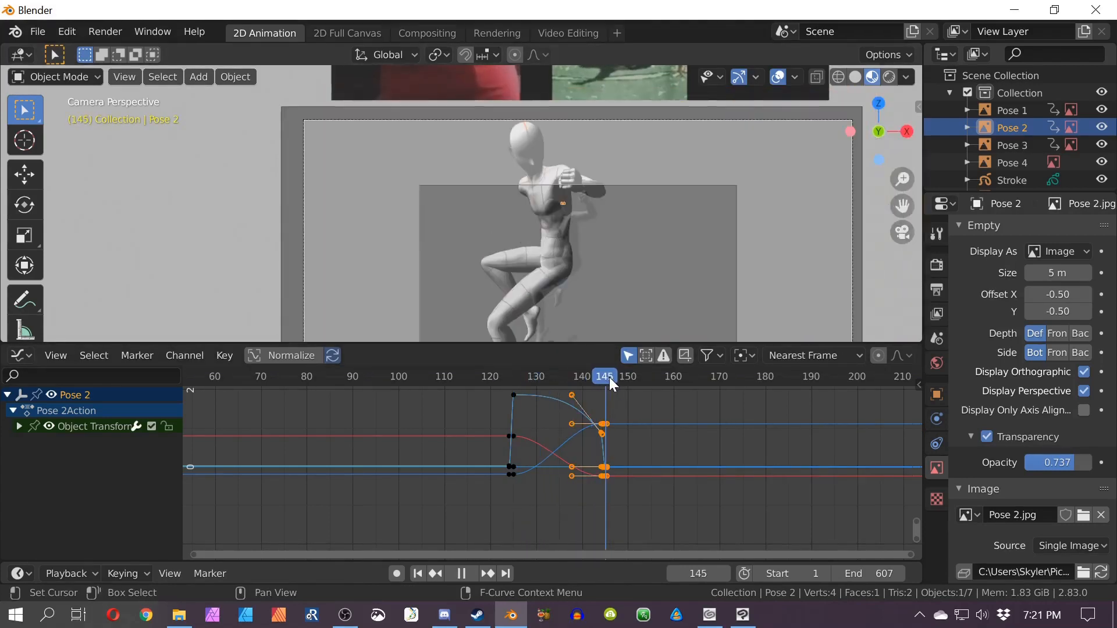
scroll(619, 174, "down", 4)
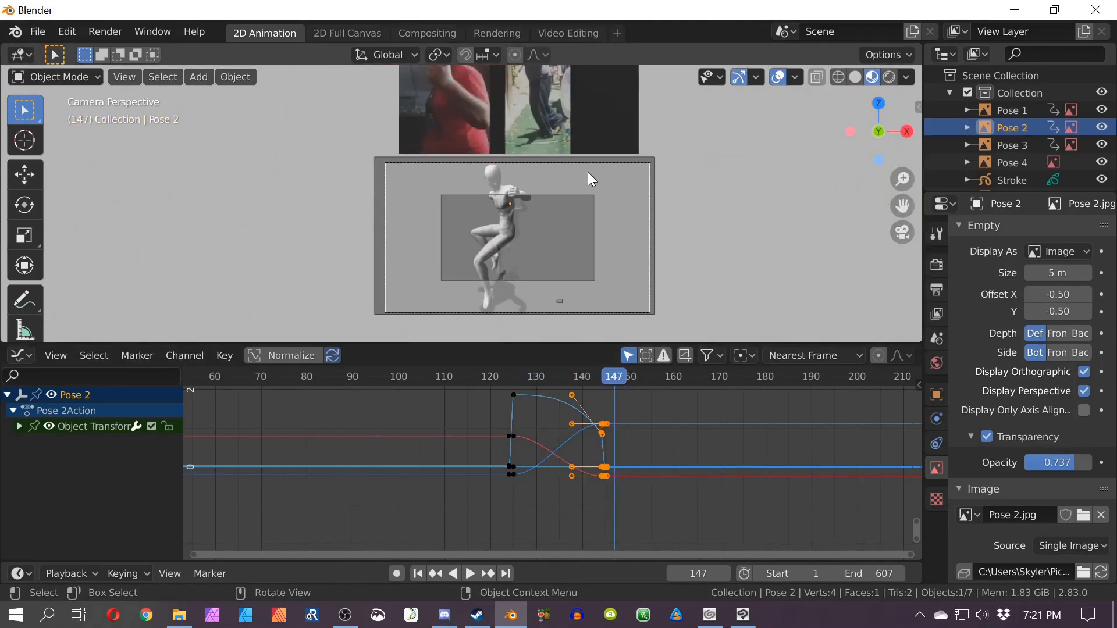
key("Escape")
key("Left")
key("Left")
key("Right")
key("Right")
key("Right")
key("Right")
key("Right")
key("Right")
key("Right")
key("Right")
key("Right")
key("Right")
key("Right")
key("Right")
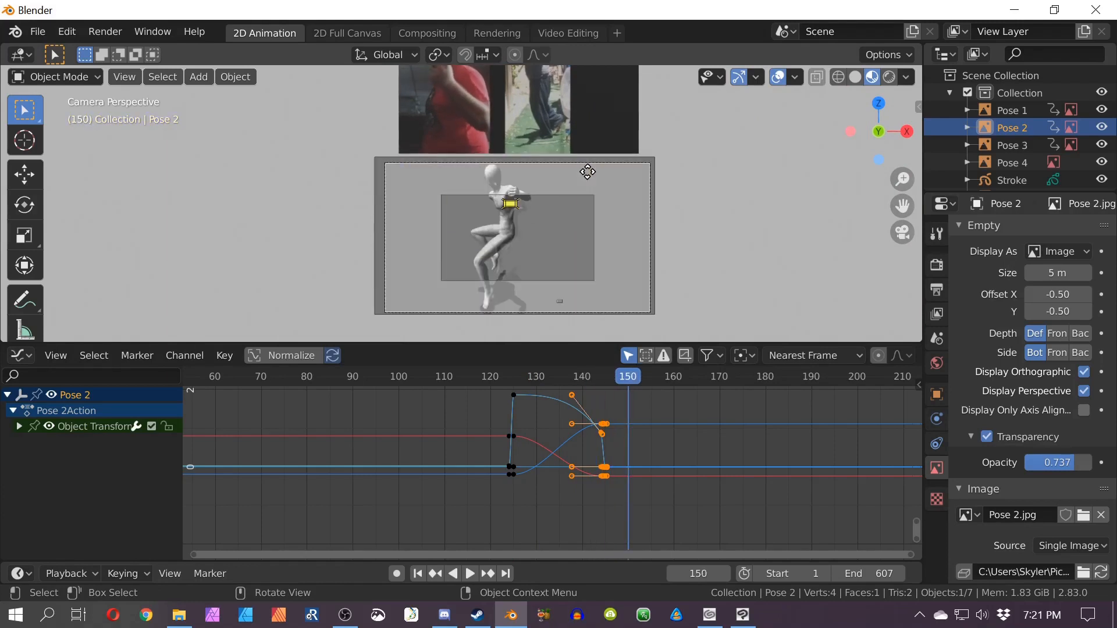
key("Left")
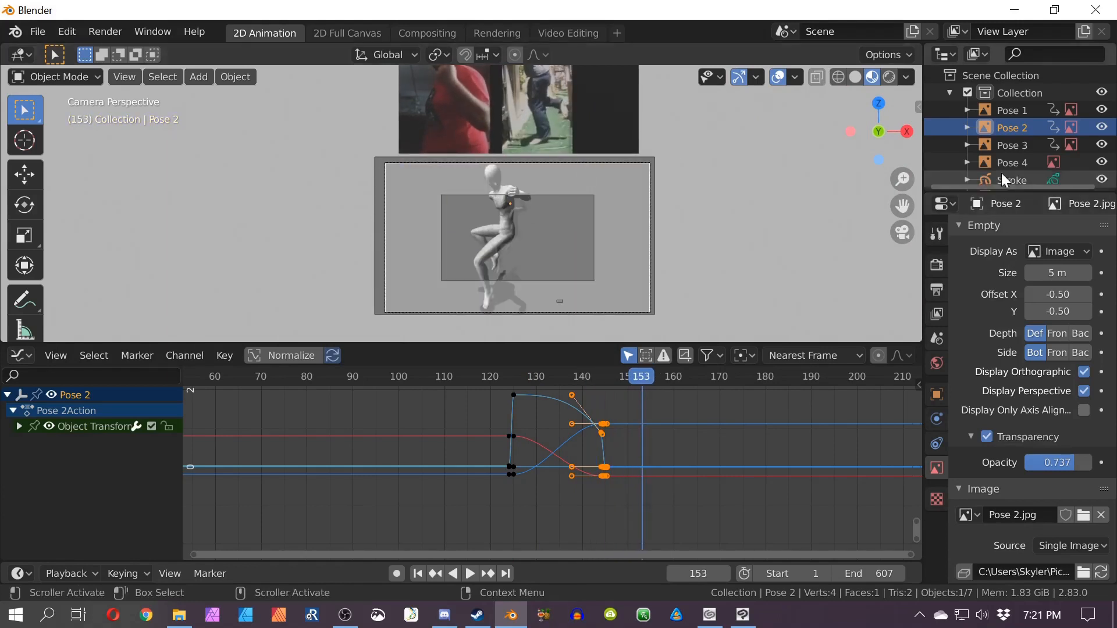
Step: Scale Pose 4 up and move it so its figure roughly overlaps the Pose 3 figure in the camera frame
left_click(1005, 165)
scroll(458, 190, "up", 5)
middle_click_drag(592, 214, 615, 179, "shift")
scroll(616, 185, "down", 3)
key("s")
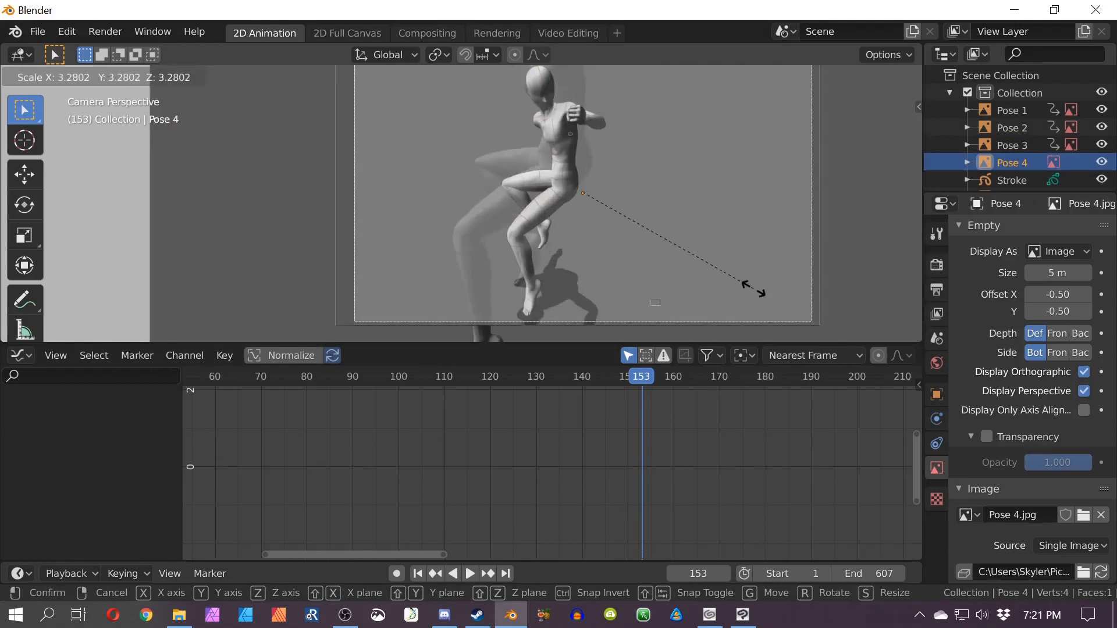
left_click(668, 244)
key("g")
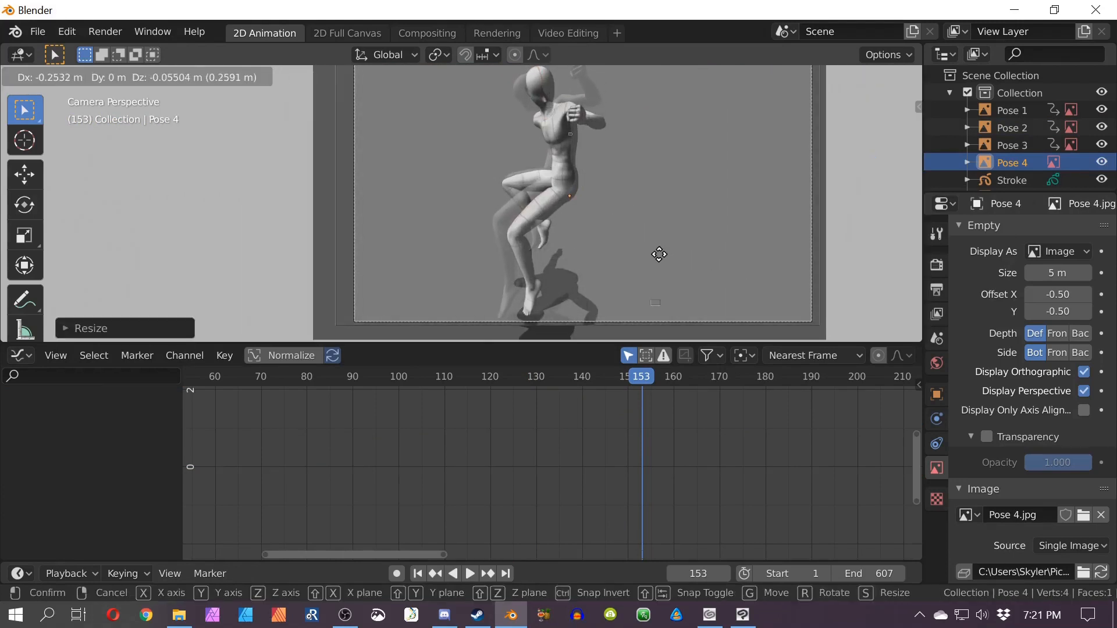
left_click(659, 253)
middle_click_drag(668, 253, 753, 249, "shift")
key("g")
left_click(710, 172)
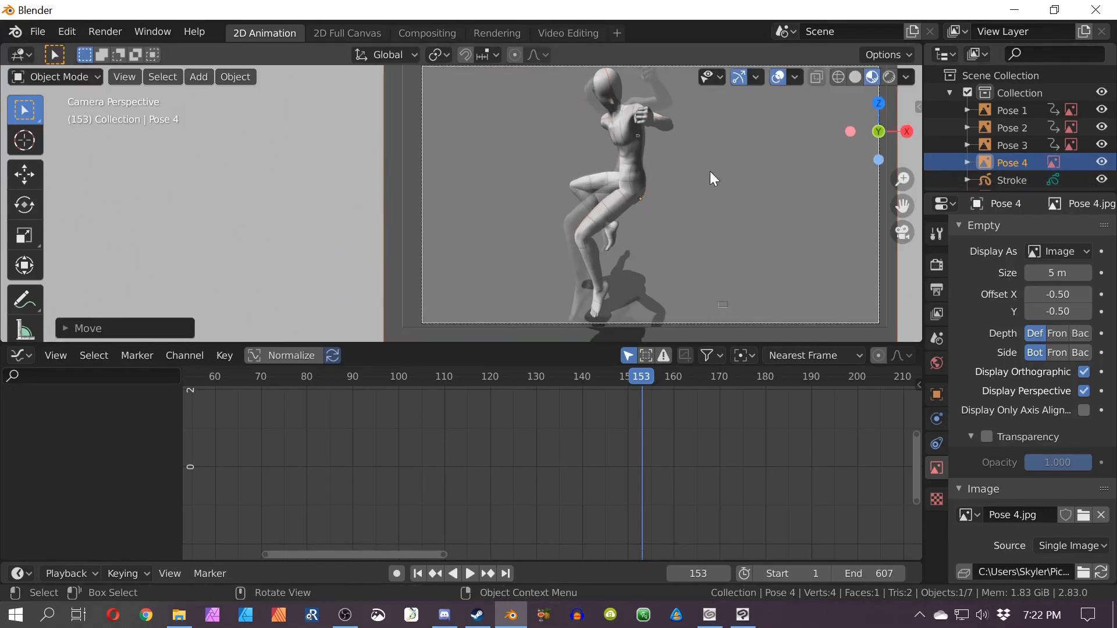
Step: Enable transparency on Pose 4 and set its opacity to 0.610
left_click(987, 436)
left_click_drag(1033, 457, 1005, 458)
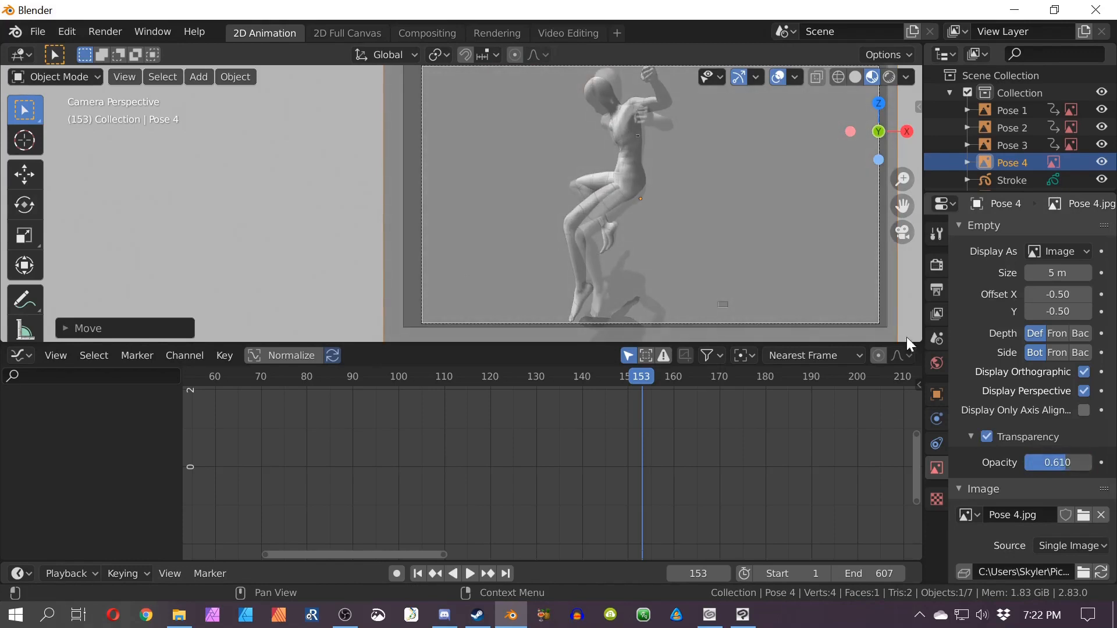
middle_click_drag(589, 185, 596, 199, "shift")
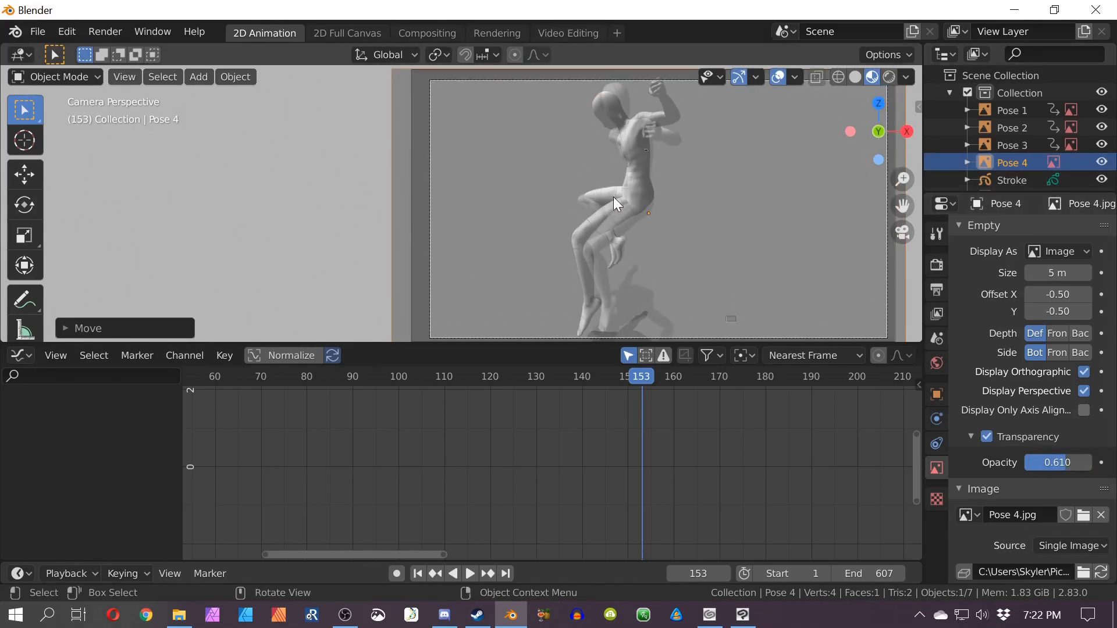
Step: Keyframe Pose 3's current transform at frame 152, and advance to frame 153
left_click(1012, 145)
key("g")
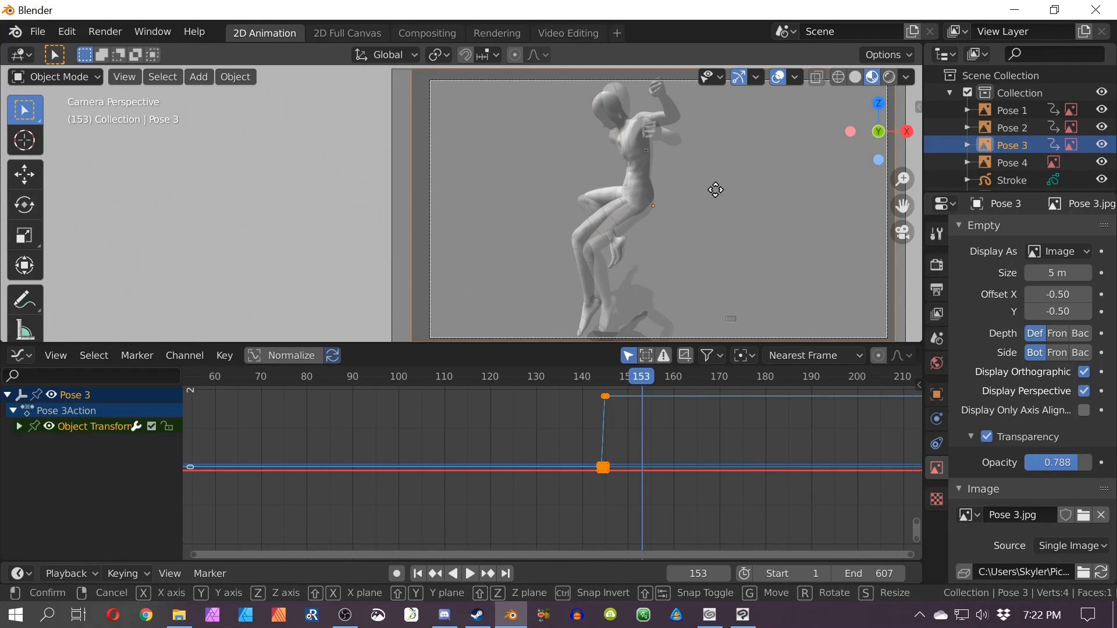
key("Escape")
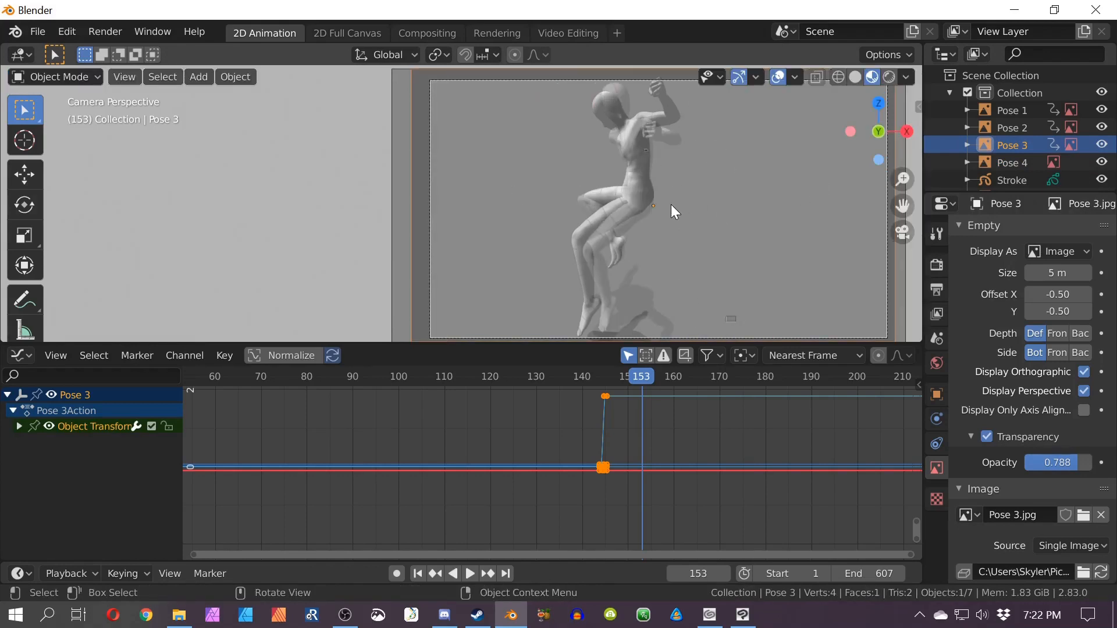
key("Left")
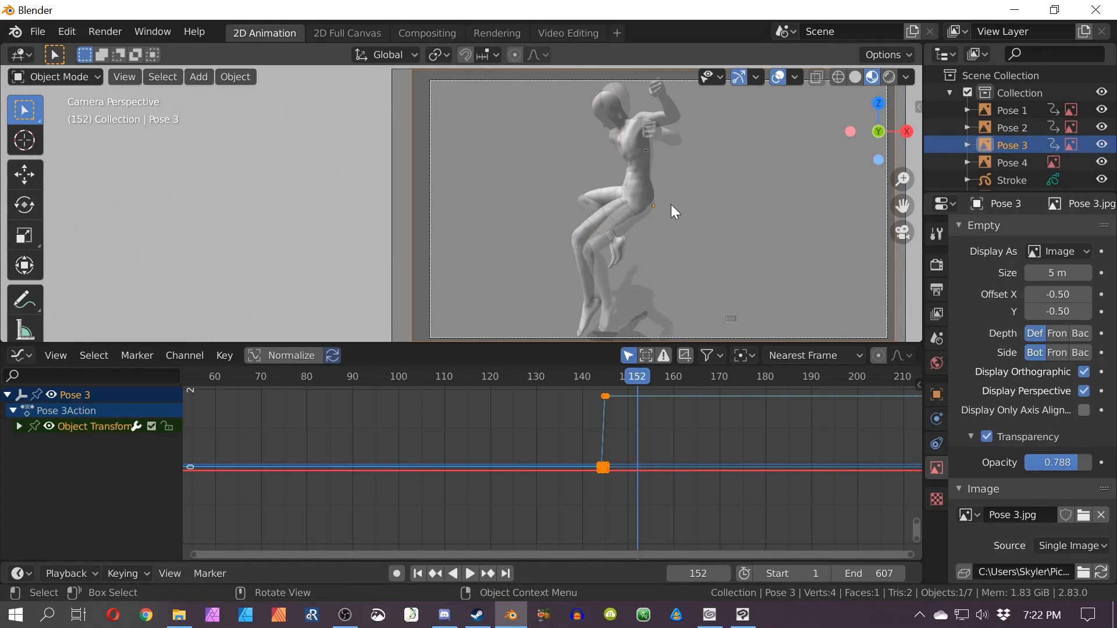
key("i")
left_click(671, 204)
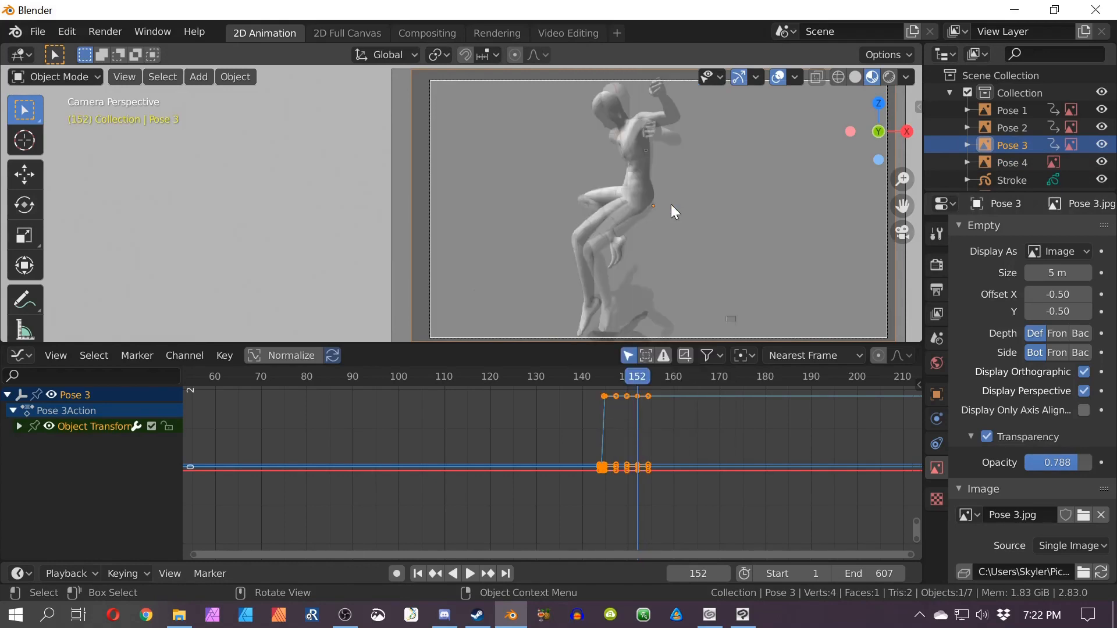
key("Right")
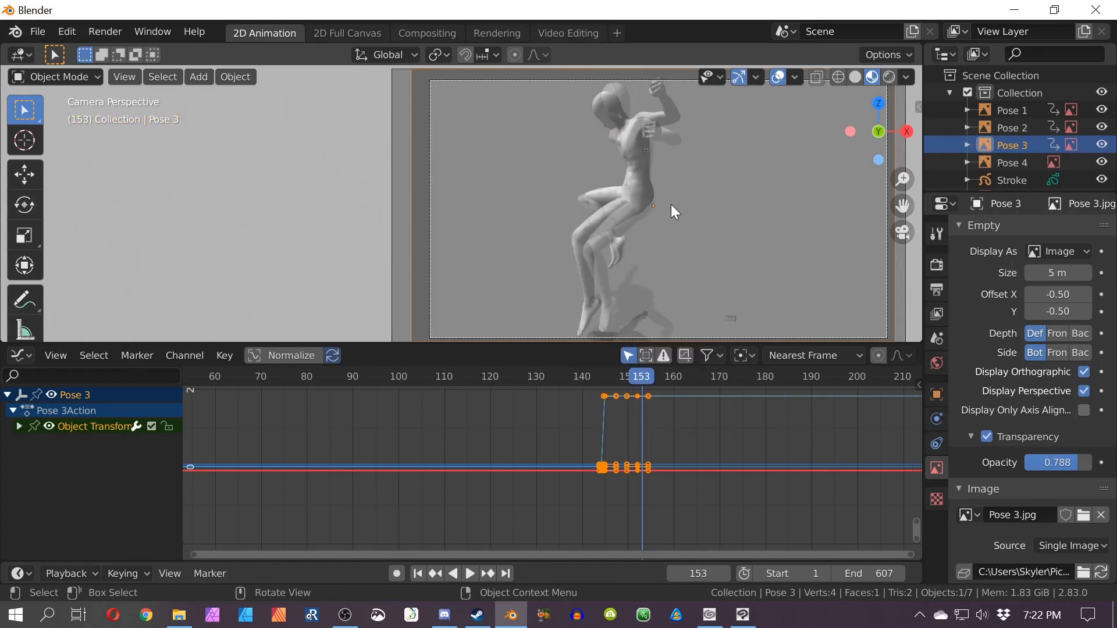
Step: Shrink Pose 3 to almost nothing and keyframe its transform at frame 153
key("s")
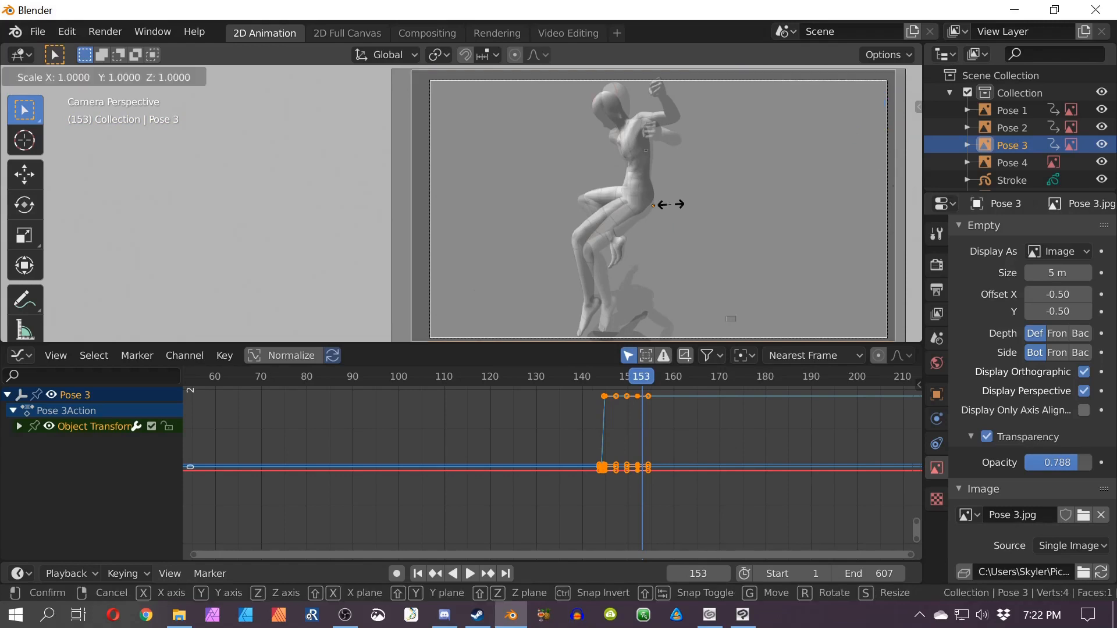
left_click(686, 225)
key("s")
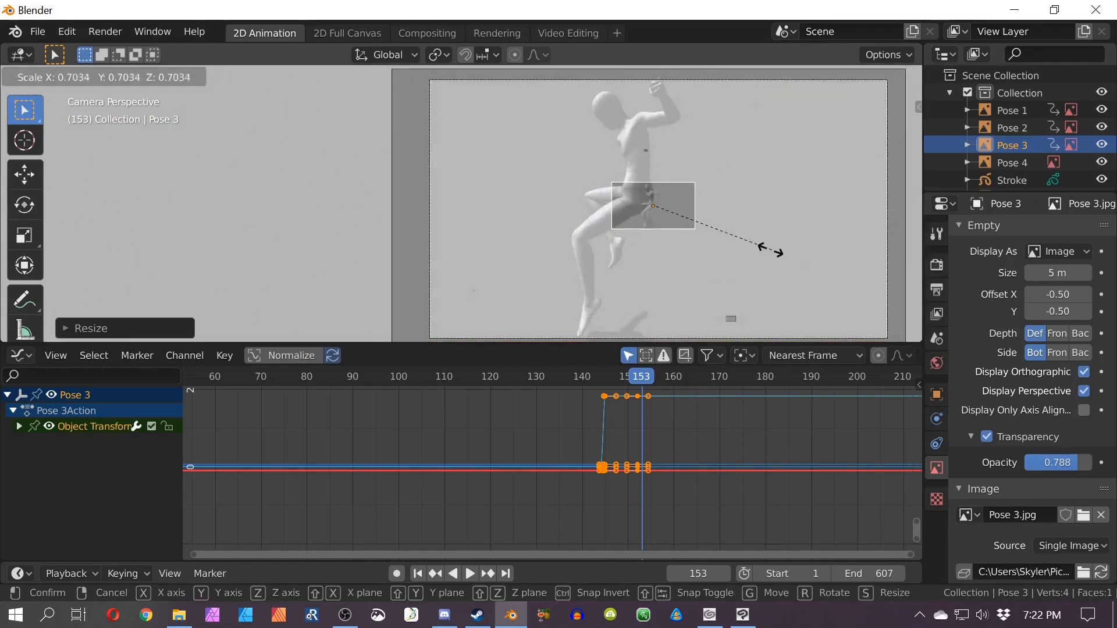
left_click(652, 214)
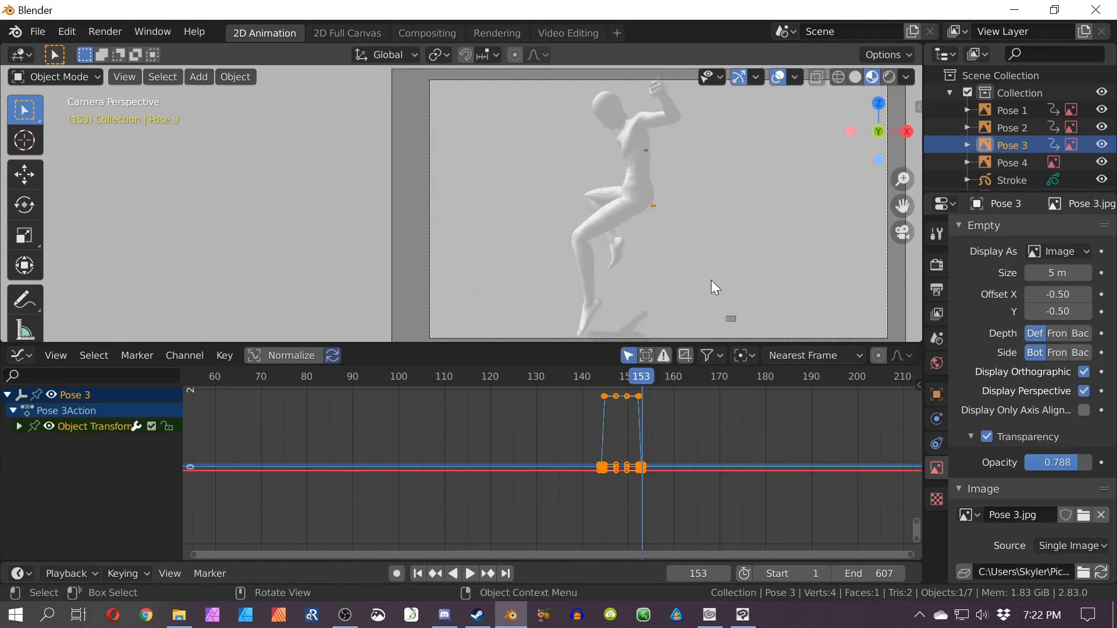
Step: Step back through the earlier frames and play the animation past frame 153 to check Pose 3's appearance and disappearance
key("Left")
key("Left")
key("Left")
key("Left")
key("Left")
key("Left")
key("Left")
key("Left")
key("Left")
key("Left")
key("Left")
key("Left")
key("Left")
key("Left")
key("Left")
key("Left")
key("Left")
key("Left")
key("Left")
key("Left")
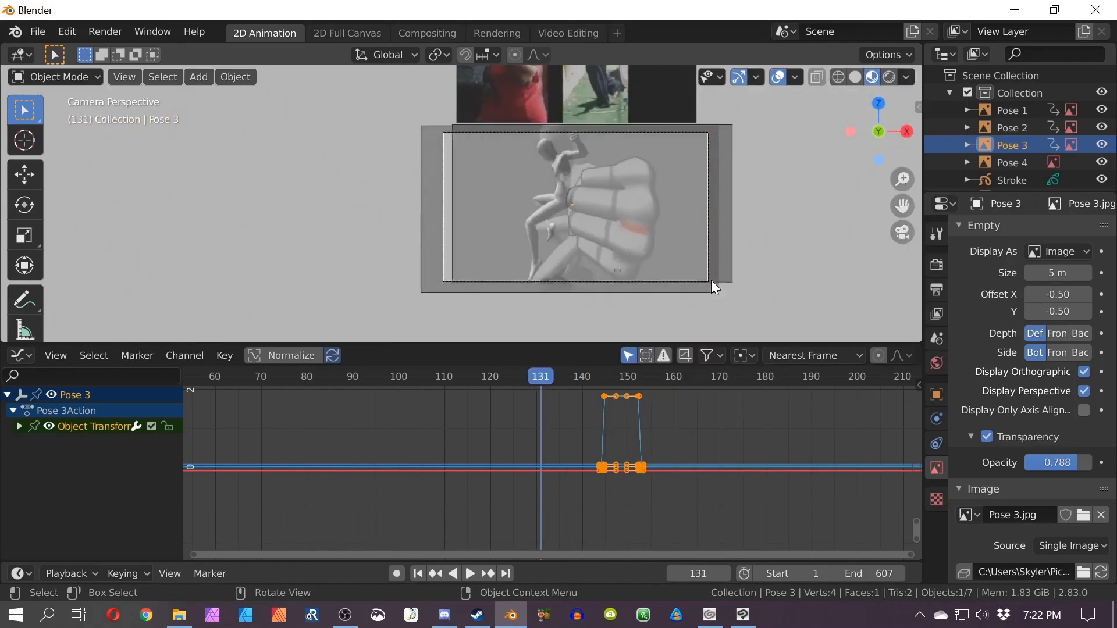
key("shift+ctrl+space")
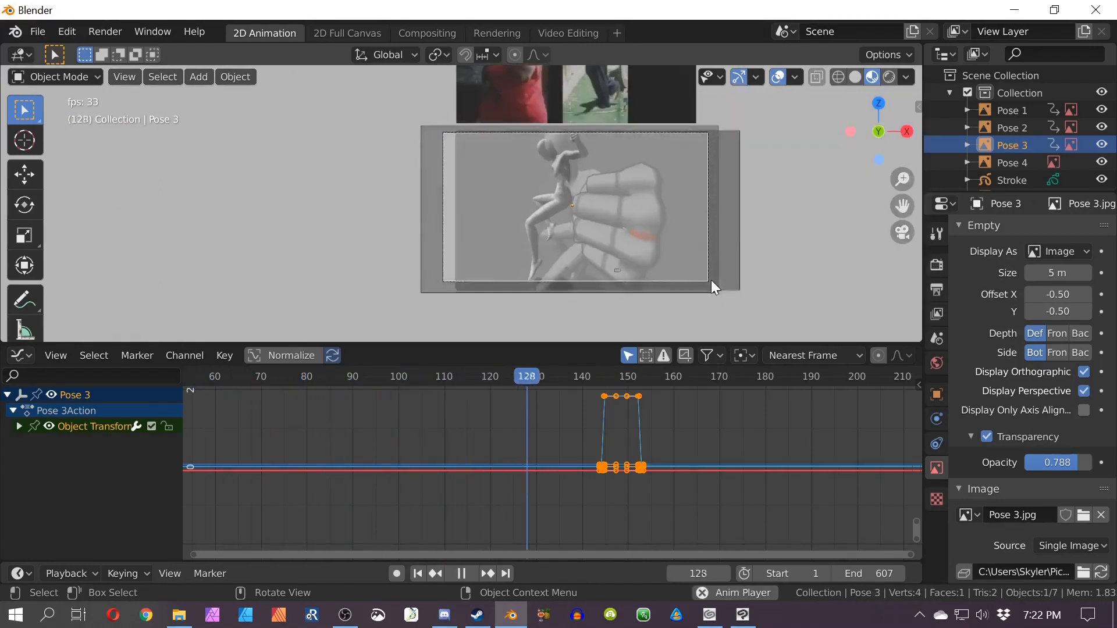
key("space")
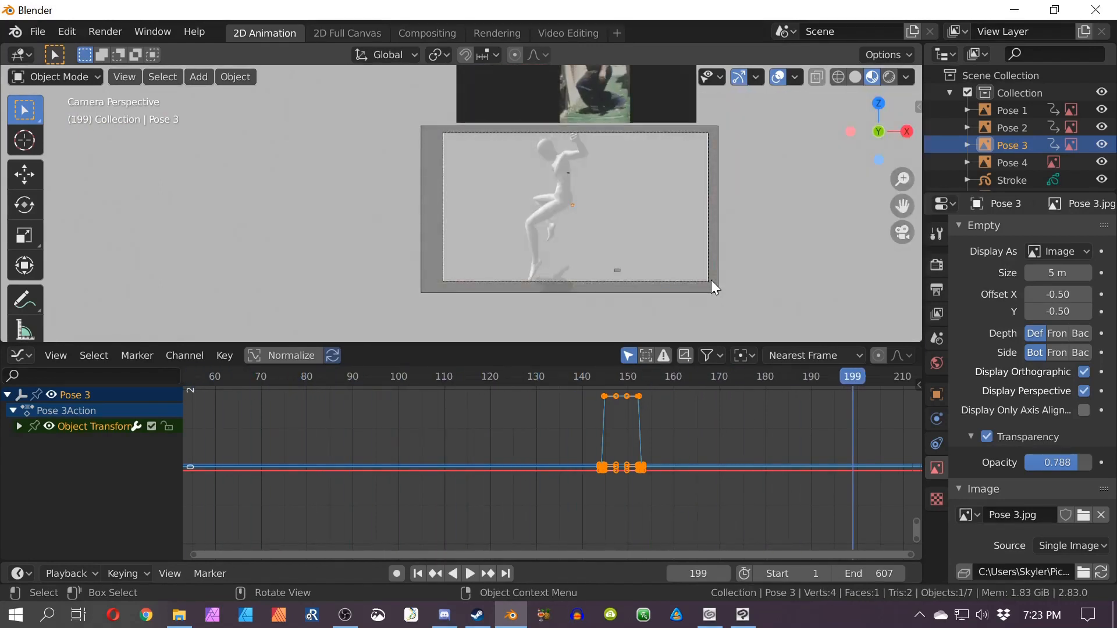
Step: Select Pose 4 and examine the animation between frames 143 and 153 around Pose 3's disappearance
left_click(609, 376)
left_click(1006, 162)
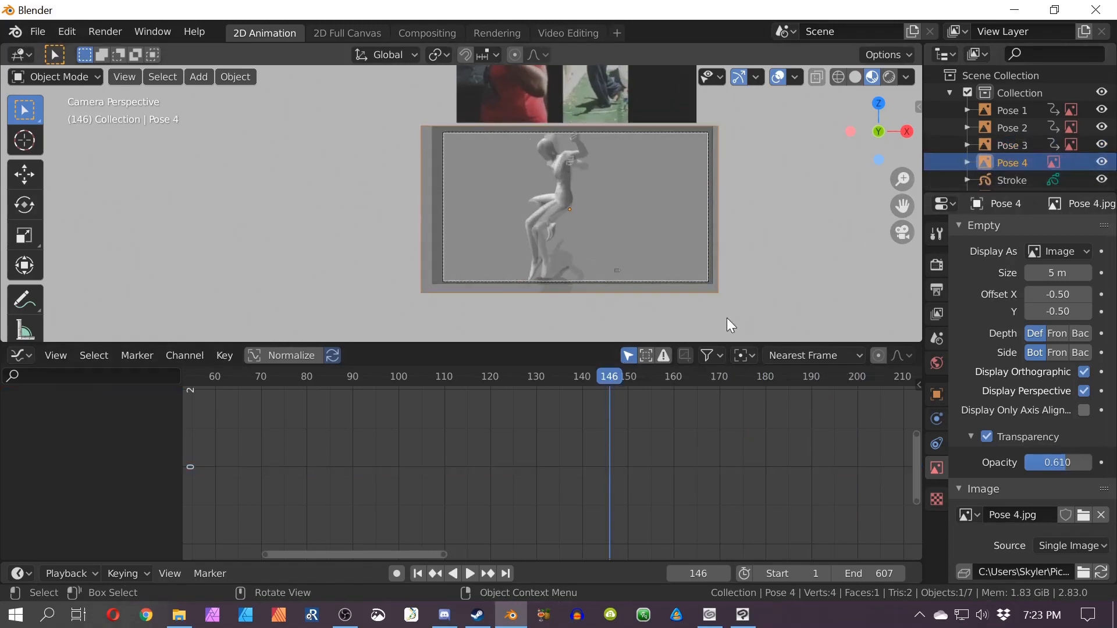
left_click_drag(569, 380, 592, 387)
scroll(591, 425, "down", 2)
scroll(585, 422, "down", 20)
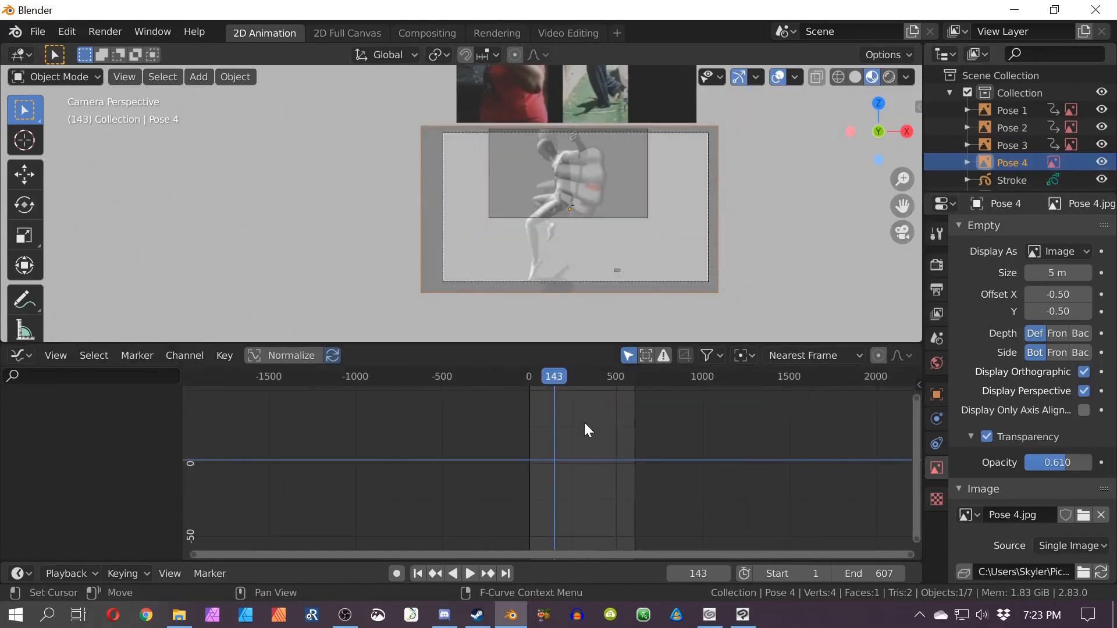
scroll(584, 421, "up", 20)
middle_click_drag(722, 208, 704, 242, "shift")
scroll(627, 295, "up", 2)
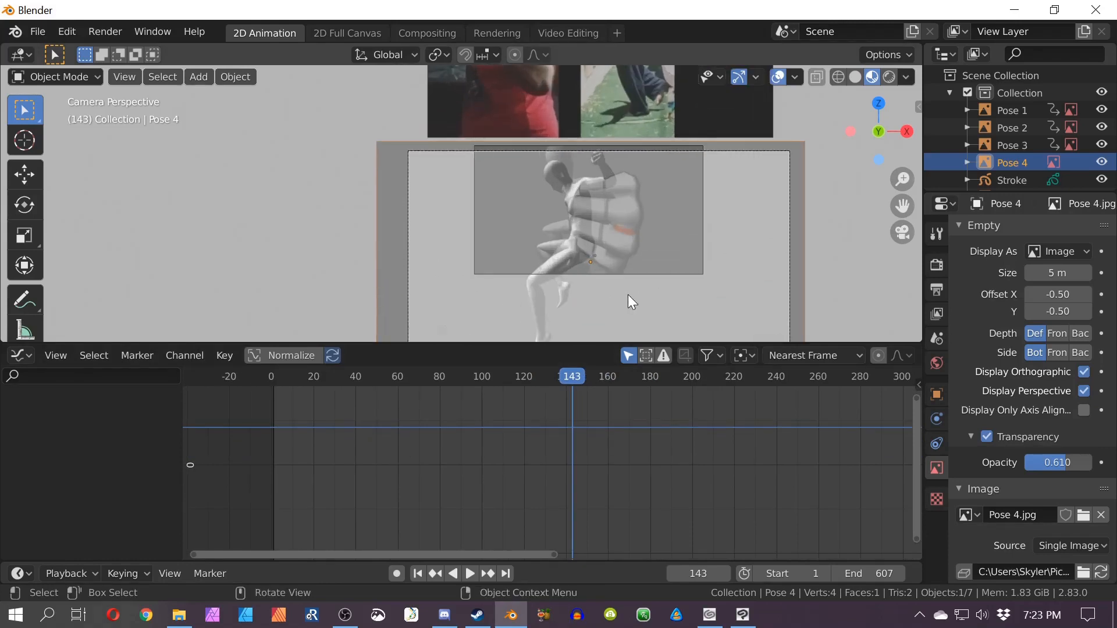
scroll(627, 294, "up", 12, "alt")
scroll(627, 295, "down", 10, "alt")
key("Right")
key("Right")
key("Right")
key("Right")
key("Right")
key("Right")
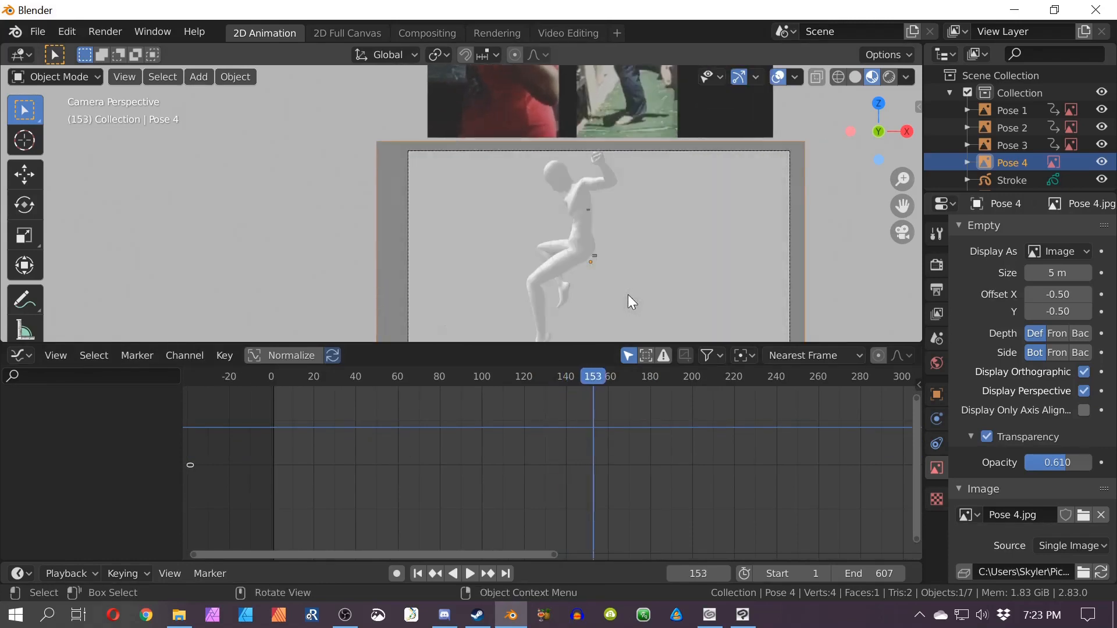
key("Left")
middle_click_drag(640, 257, 630, 270, "shift")
key("Left")
key("Left")
key("Right")
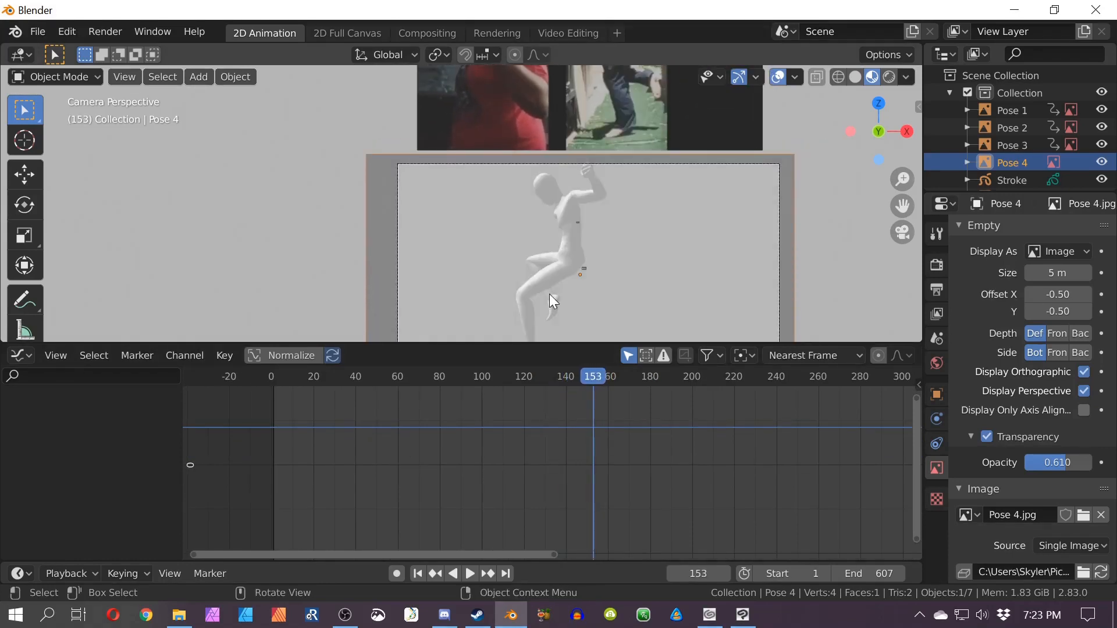
Step: Compare frames 152 and 153, and keyframe Pose 4's full-size transform at frame 153
key("Left")
key("Right")
key("Left")
key("Right")
key("i")
left_click(644, 267)
Step: Shrink Pose 4 to almost nothing at frame 152 and keyframe its transform there
key("Left")
middle_click_drag(640, 288, 653, 208, "shift")
key("s")
left_click(601, 197)
key("s")
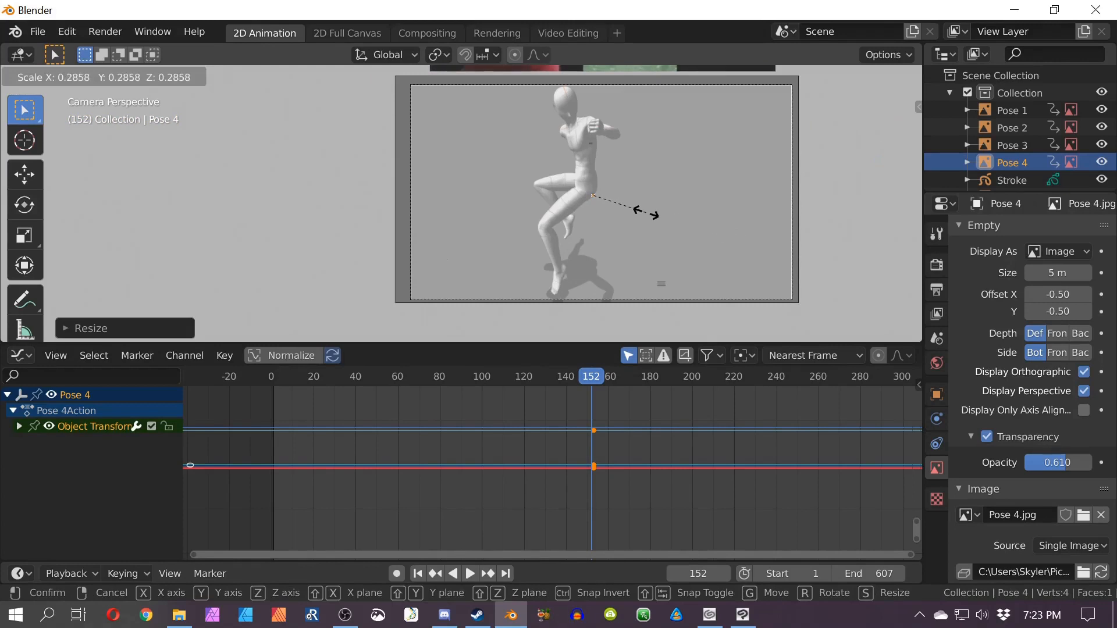
left_click(646, 213)
key("i")
left_click(646, 212)
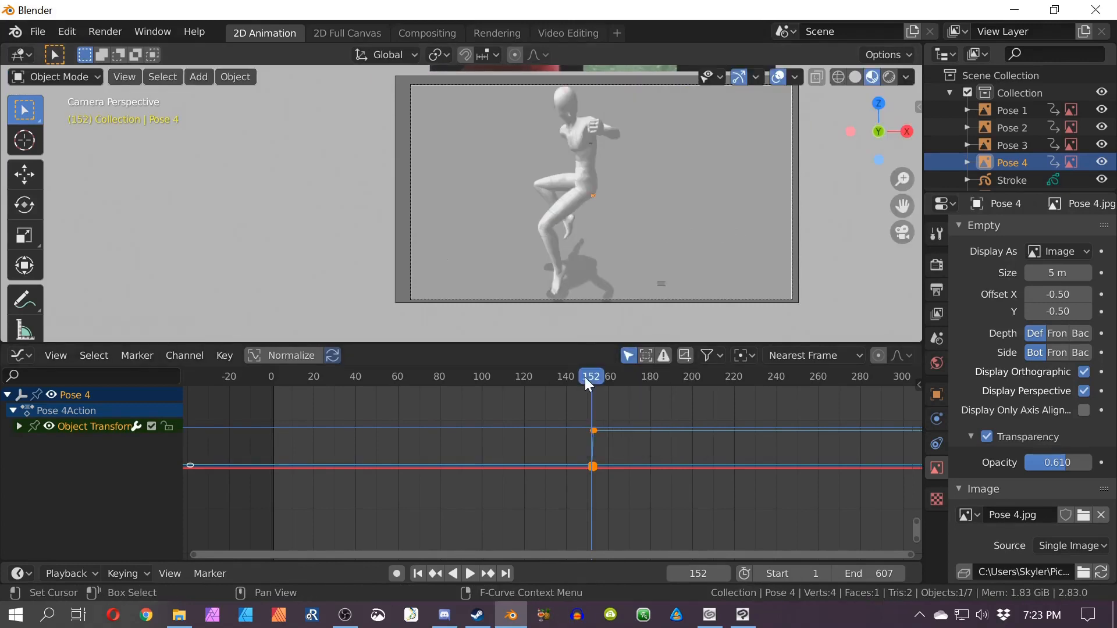
Step: Play the animation from frame 0 and replay the later part to check how the poses change over to Pose 4
left_click_drag(586, 378, 594, 380)
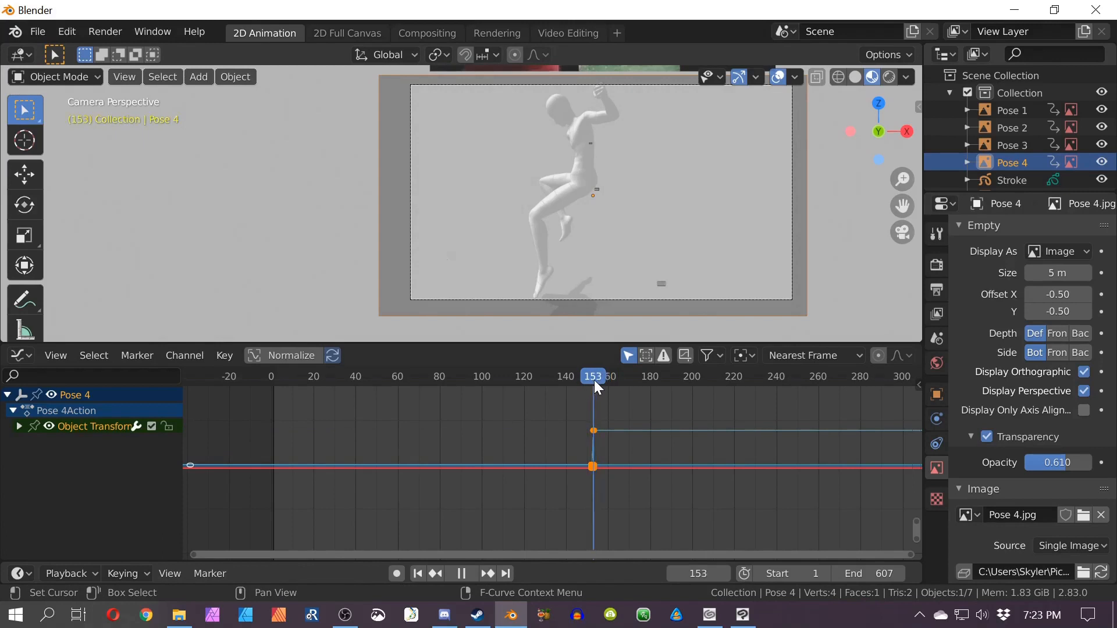
scroll(626, 273, "down", 3)
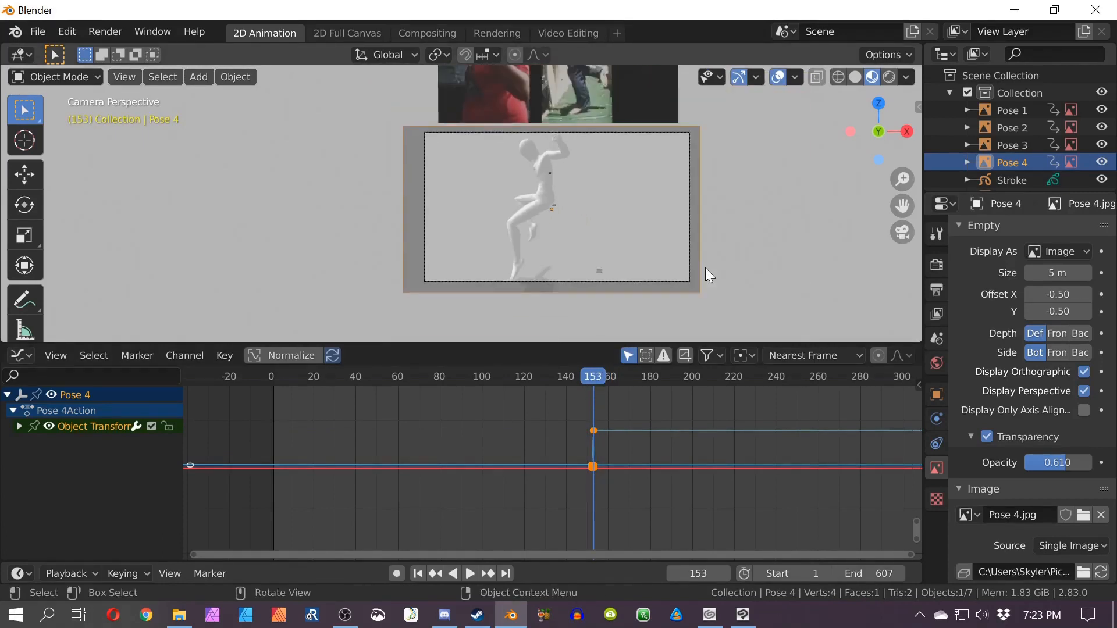
left_click_drag(591, 379, 271, 379)
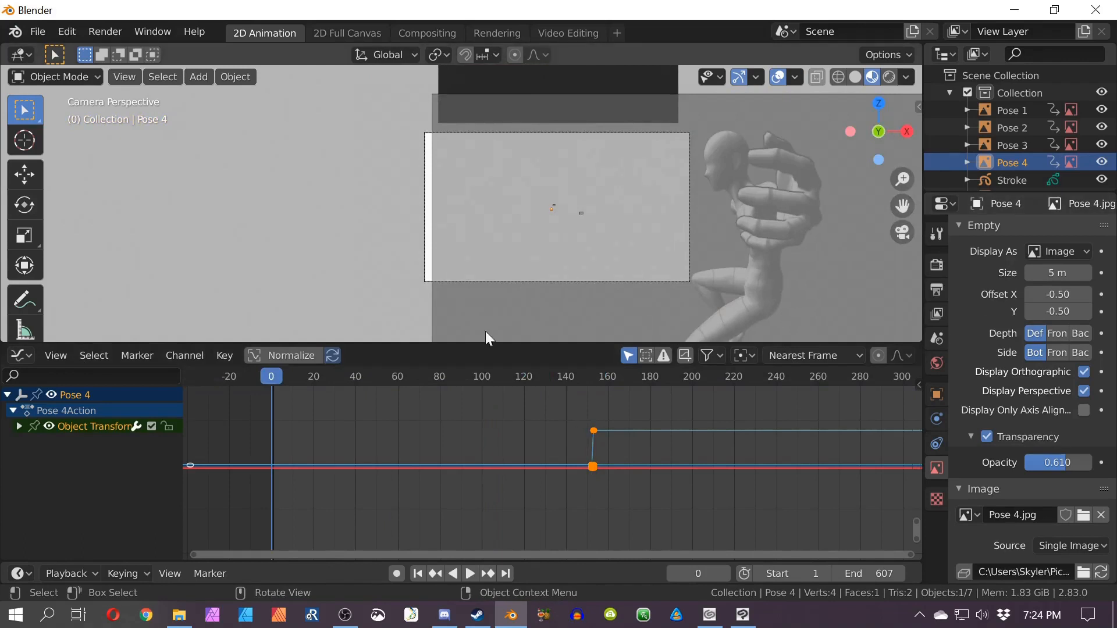
left_click(469, 573)
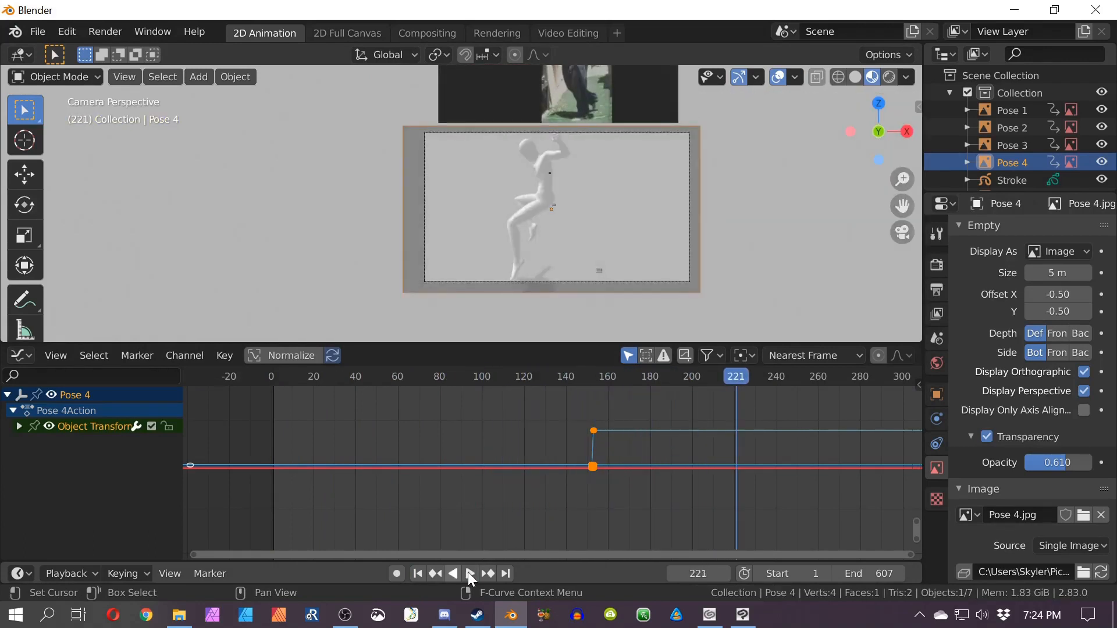
left_click(469, 573)
left_click(395, 375)
key("space")
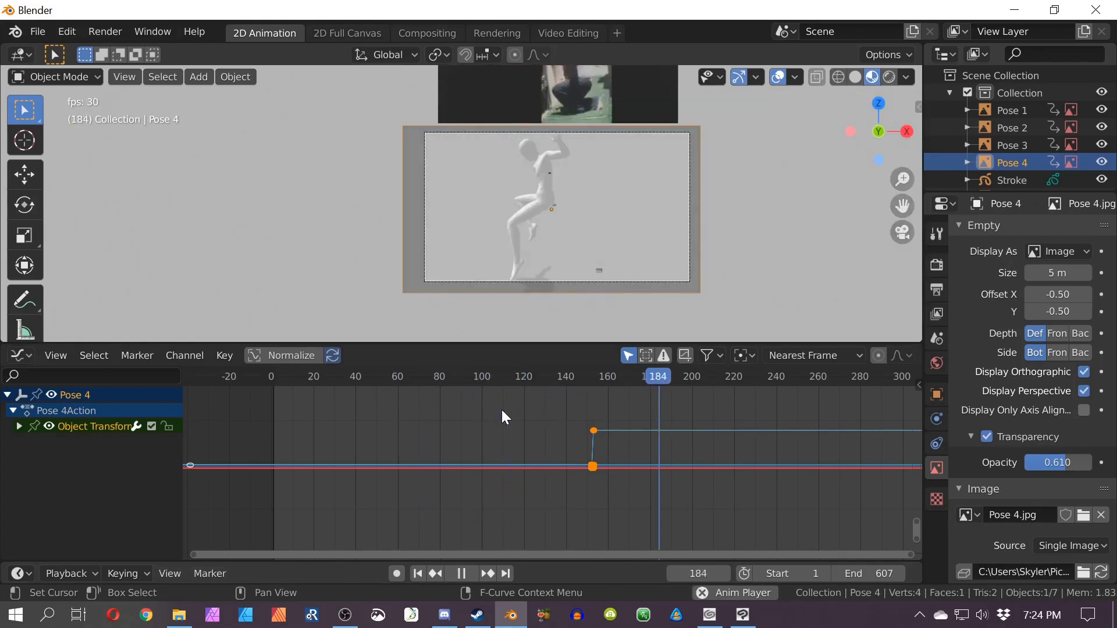
key("space")
Step: At frame 152, load Pose 5.jpg as a reference image and rename its empty Pose 5
left_click(591, 379)
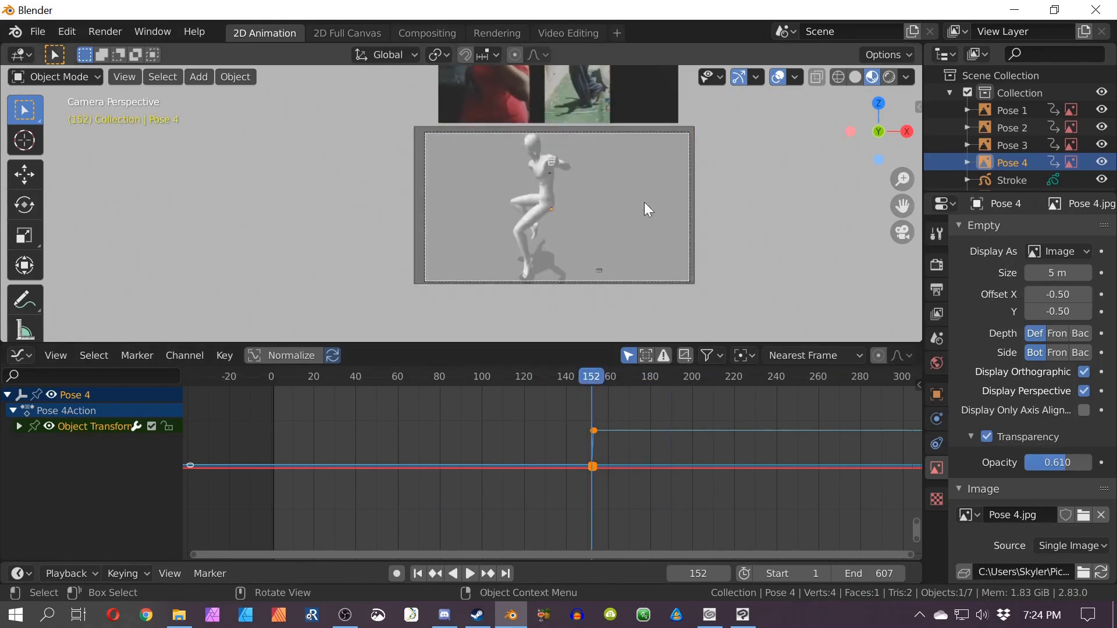
scroll(689, 215, "up", 1)
middle_click_drag(669, 225, 606, 270, "shift")
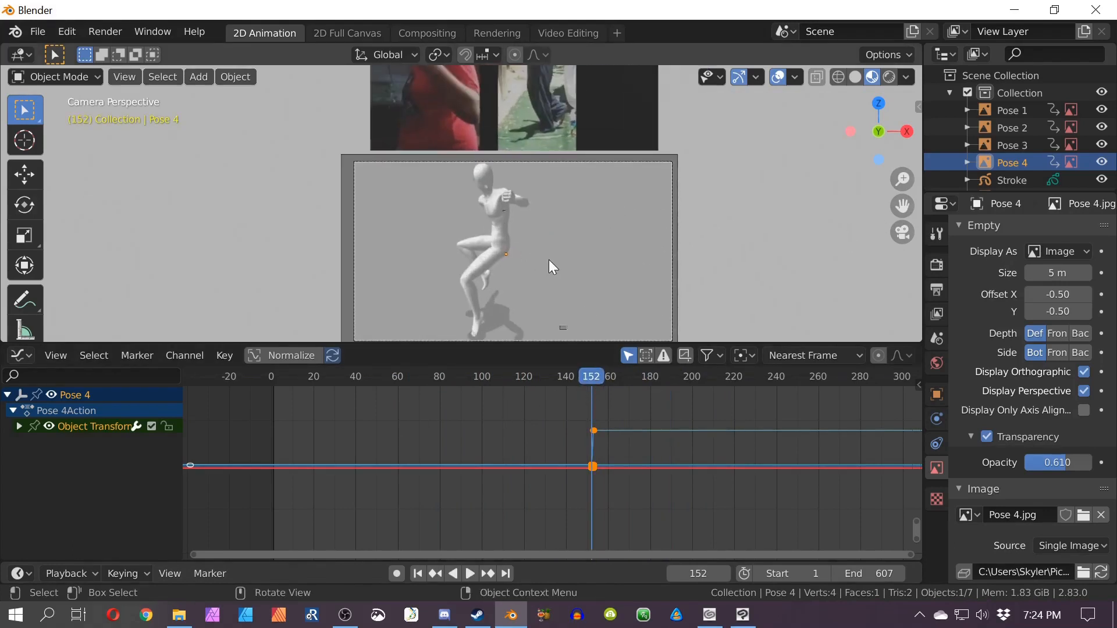
key("shift+a")
left_click(658, 261)
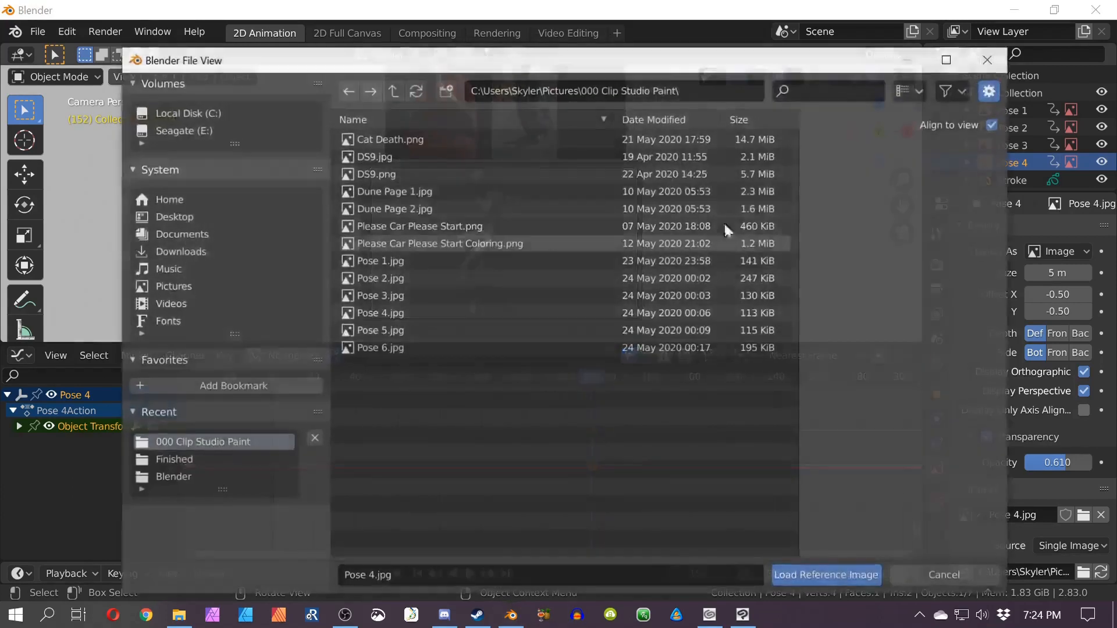
double_click(421, 329)
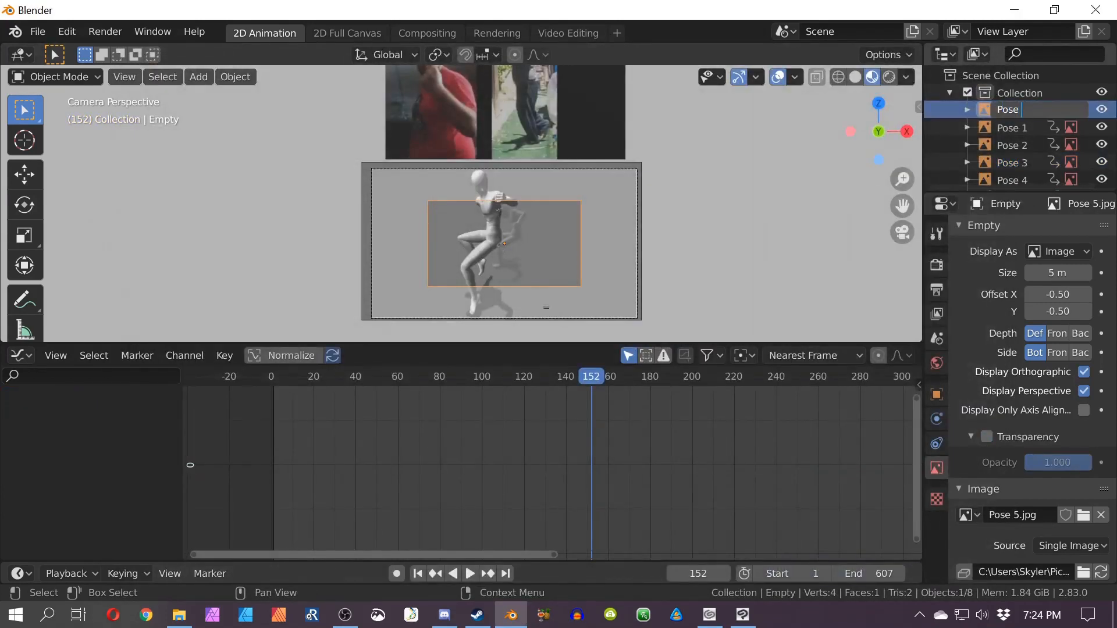
type("5")
key("Return")
Step: Scale Pose 5 up and move it so its figure roughly overlaps the Pose 3 figure in the camera frame
scroll(603, 263, "up", 2)
key("s")
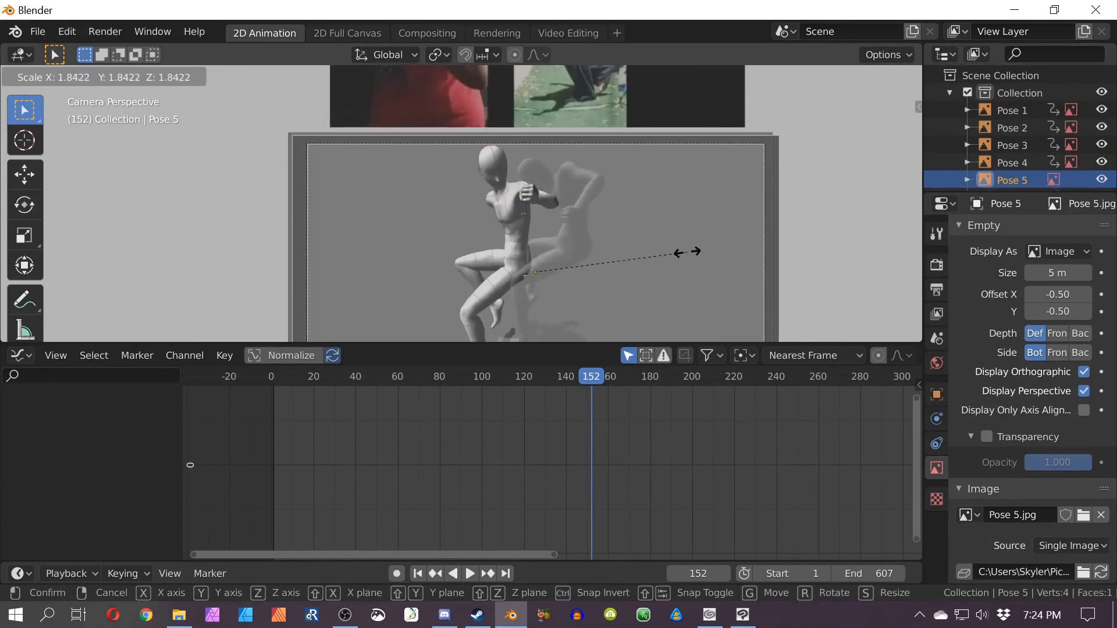
left_click(687, 252)
middle_click_drag(687, 252, 726, 185, "shift")
key("g")
left_click(669, 232)
scroll(669, 228, "up", 1)
middle_click_drag(668, 228, 697, 182, "shift")
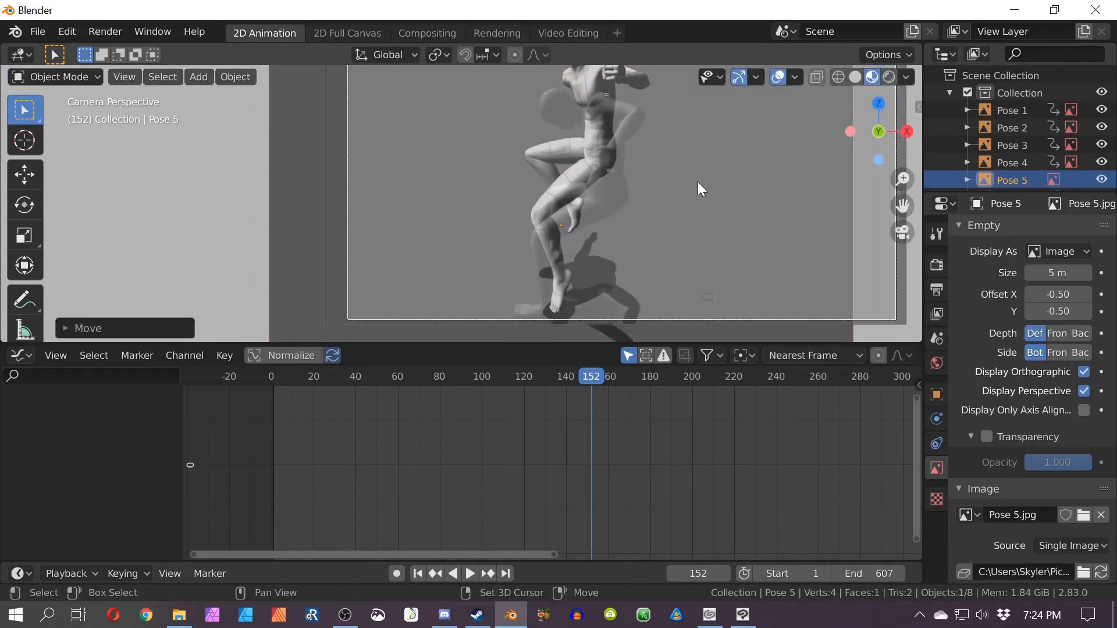
scroll(697, 181, "down", 2)
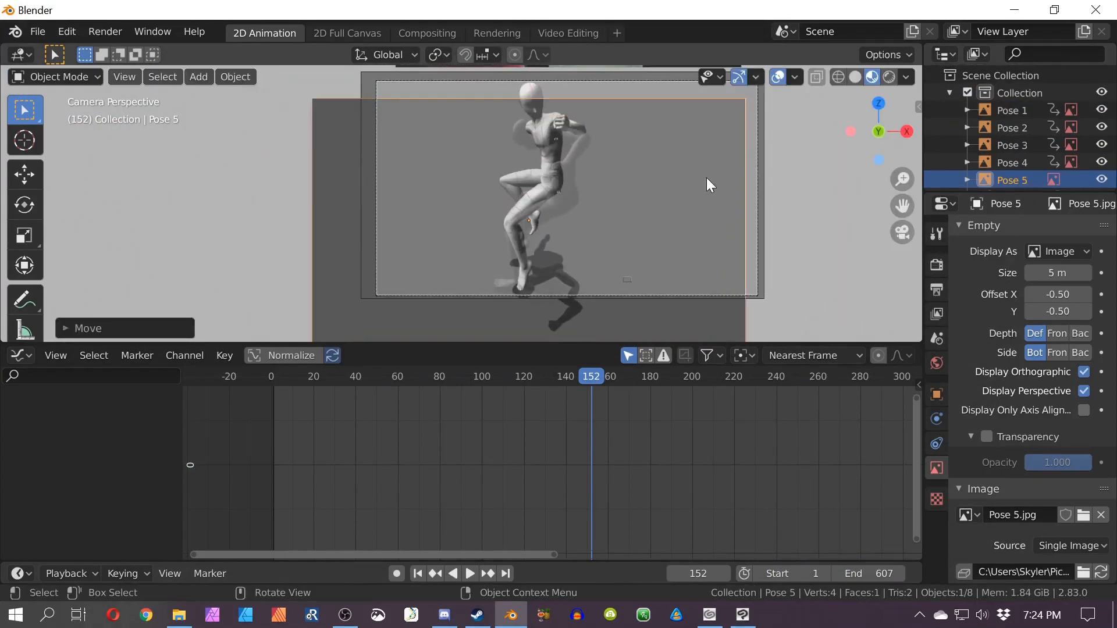
key("s")
left_click(695, 180)
key("g")
left_click(688, 182)
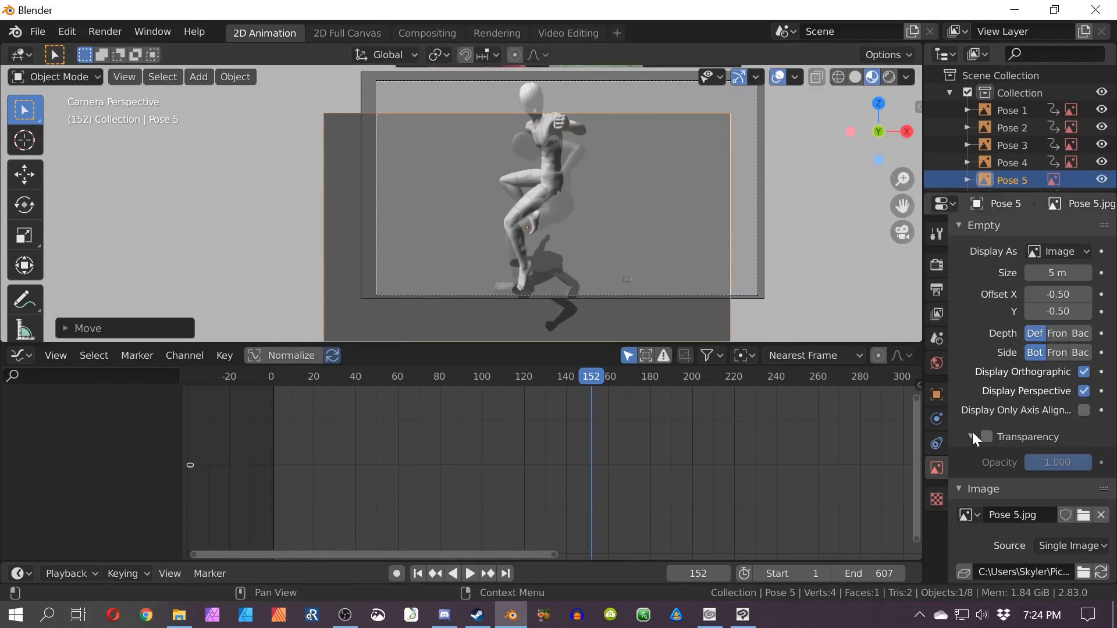
Step: Enable transparency on Pose 5 with an opacity of 0.602, and shift it so its foot lines up with the Pose 3 figure's standing foot
left_click(987, 437)
left_click_drag(1058, 463, 1031, 462)
key("g")
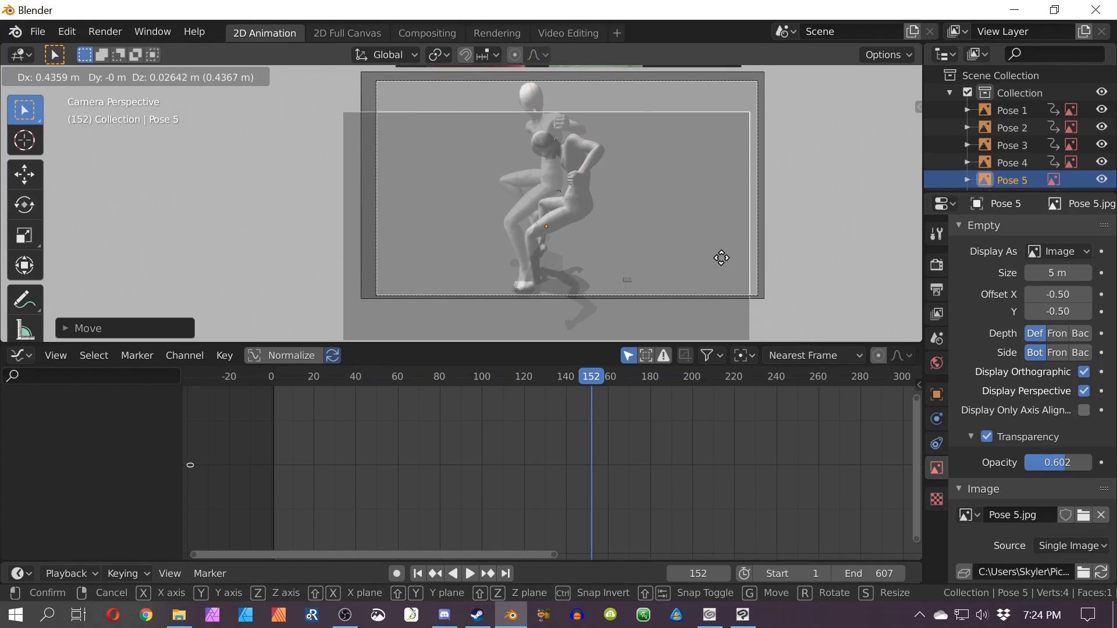
left_click(721, 257)
key("g")
left_click(719, 261)
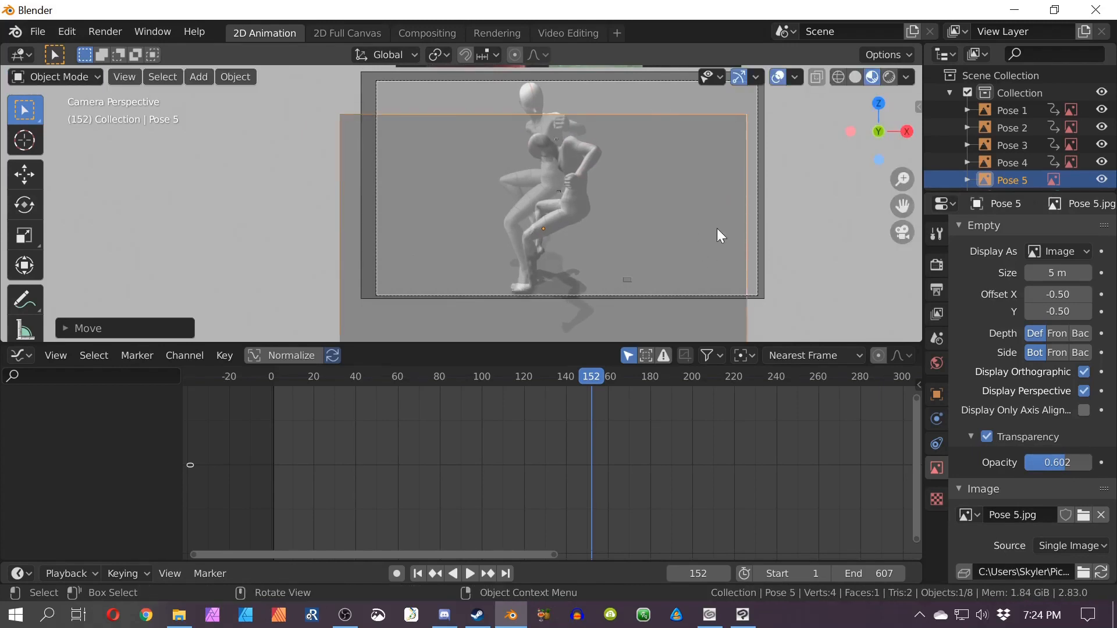
Step: Keyframe Pose 5's full-size transform at frame 152, and its transform shrunk to almost nothing at frame 151 with LocRotScale
key("i")
left_click(592, 233)
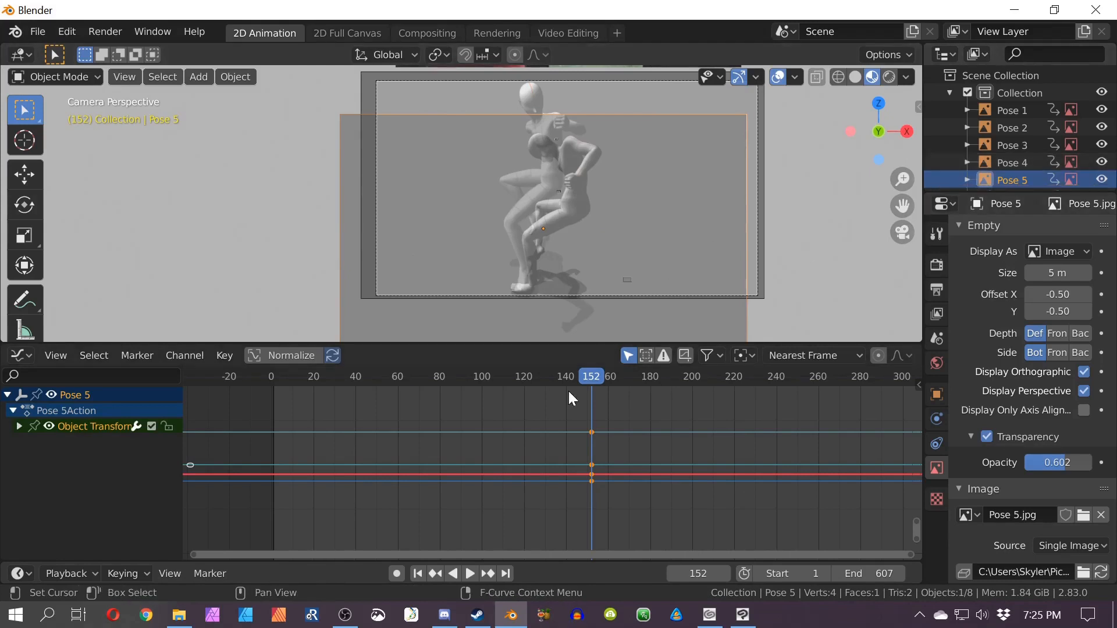
left_click_drag(591, 378, 589, 378)
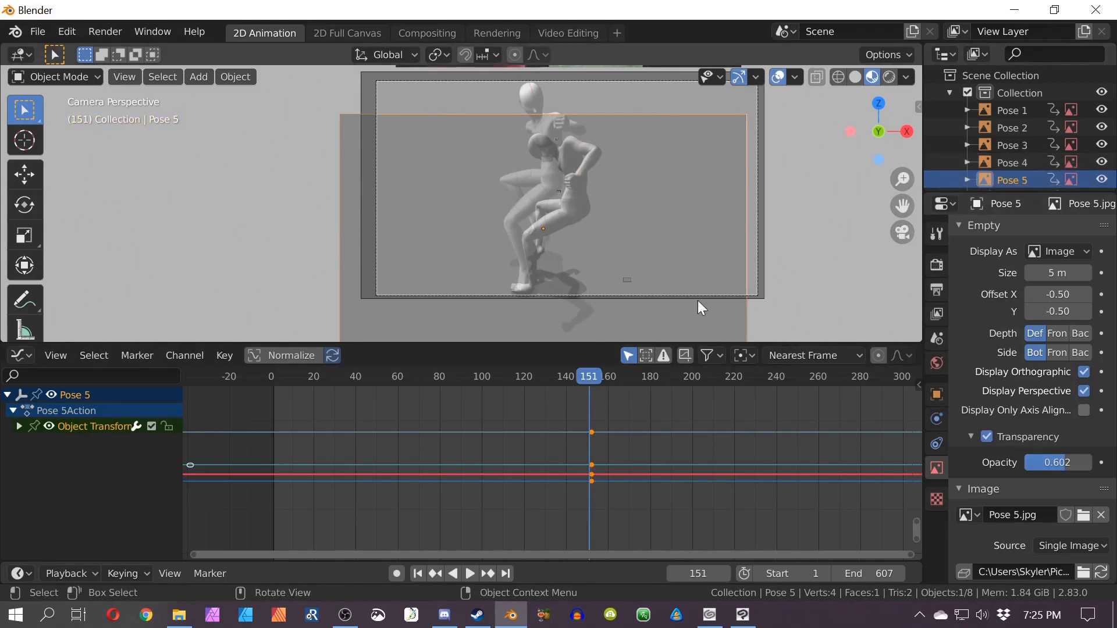
key("s")
left_click(553, 249)
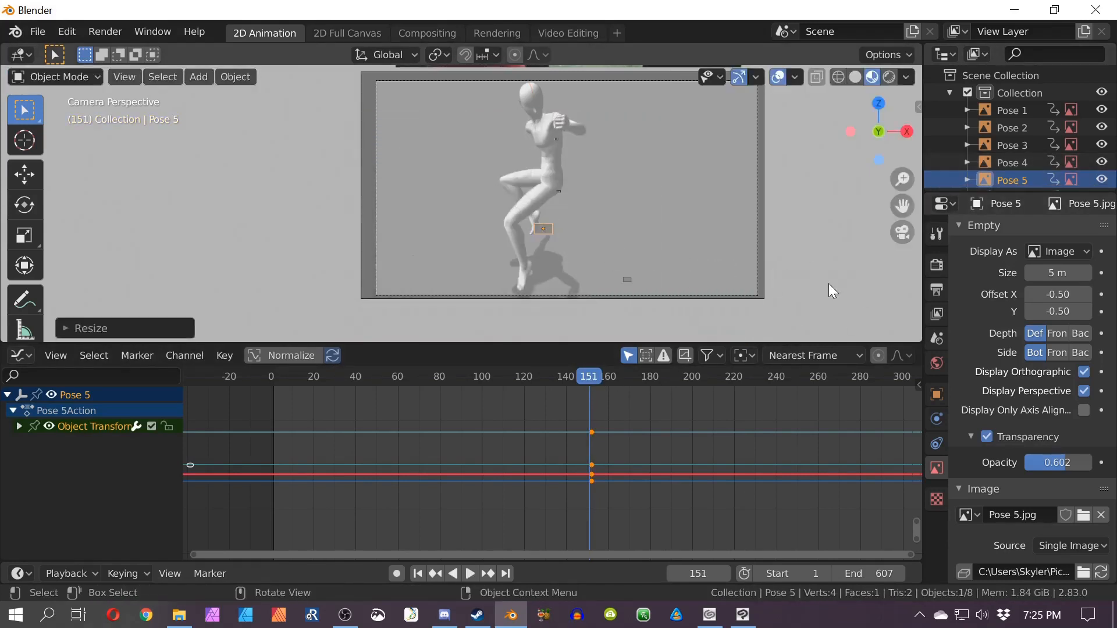
key("s")
left_click(617, 249)
key("i")
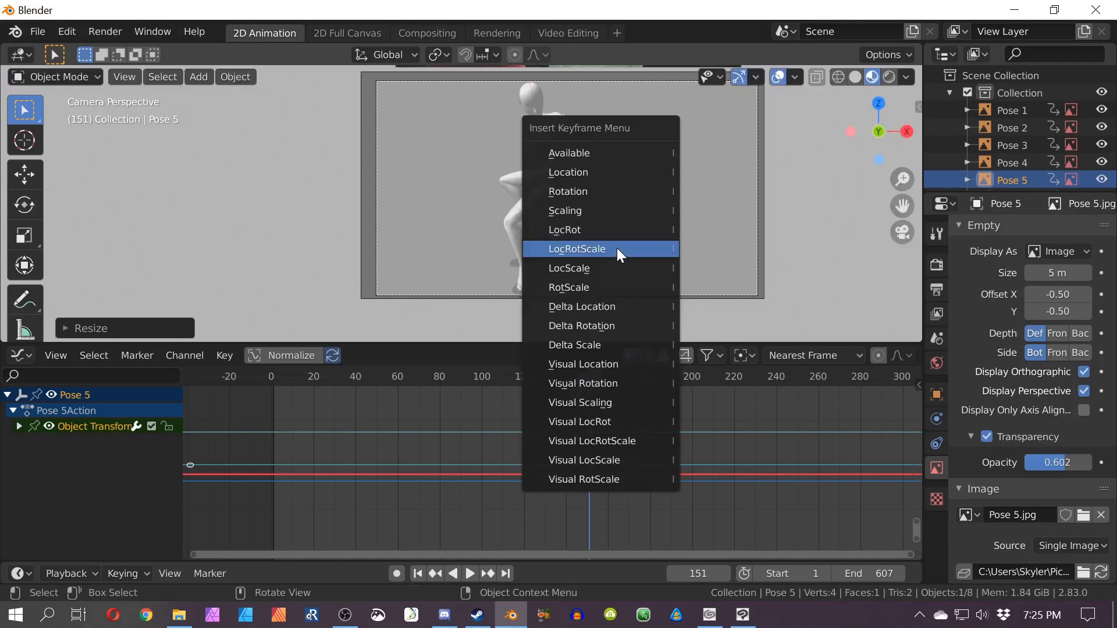
left_click(617, 247)
Step: Step through frames 150 to 153 with Pose 4 selected to check when Pose 4 and Pose 5 appear
left_click_drag(582, 370, 591, 372)
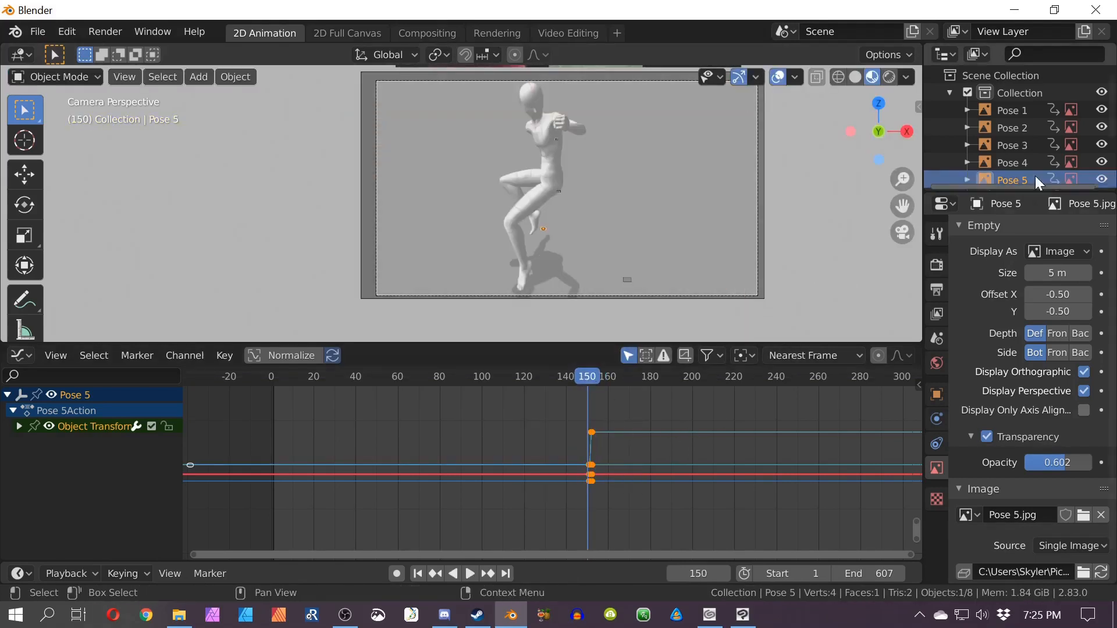
left_click(1011, 162)
key("Left")
key("Left")
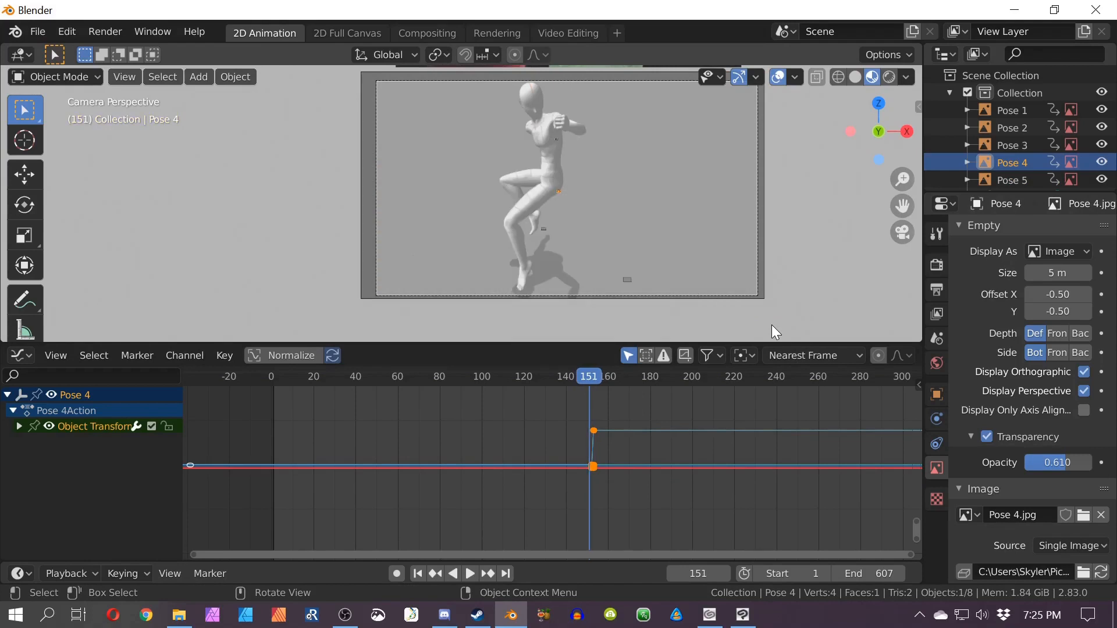
scroll(630, 456, "up", 8)
left_click_drag(629, 375, 647, 378)
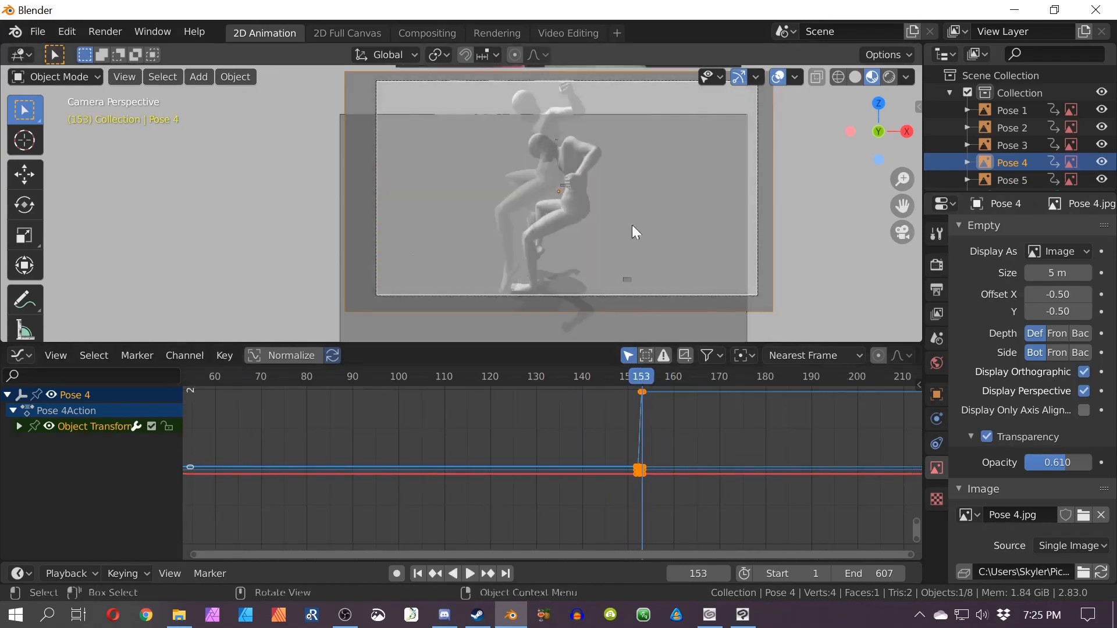
Step: Shift all of Pose 5's keyframes forward in time so that its full-size key lands on frame 158
left_click(1007, 181)
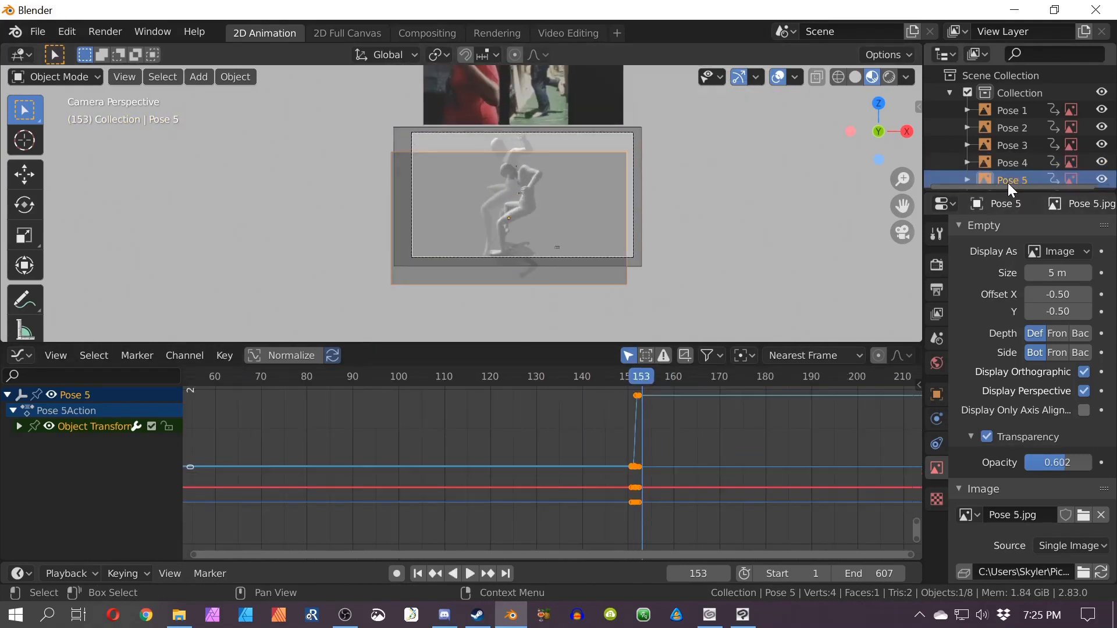
key("Right")
key("Right")
key("Right")
key("Right")
key("Right")
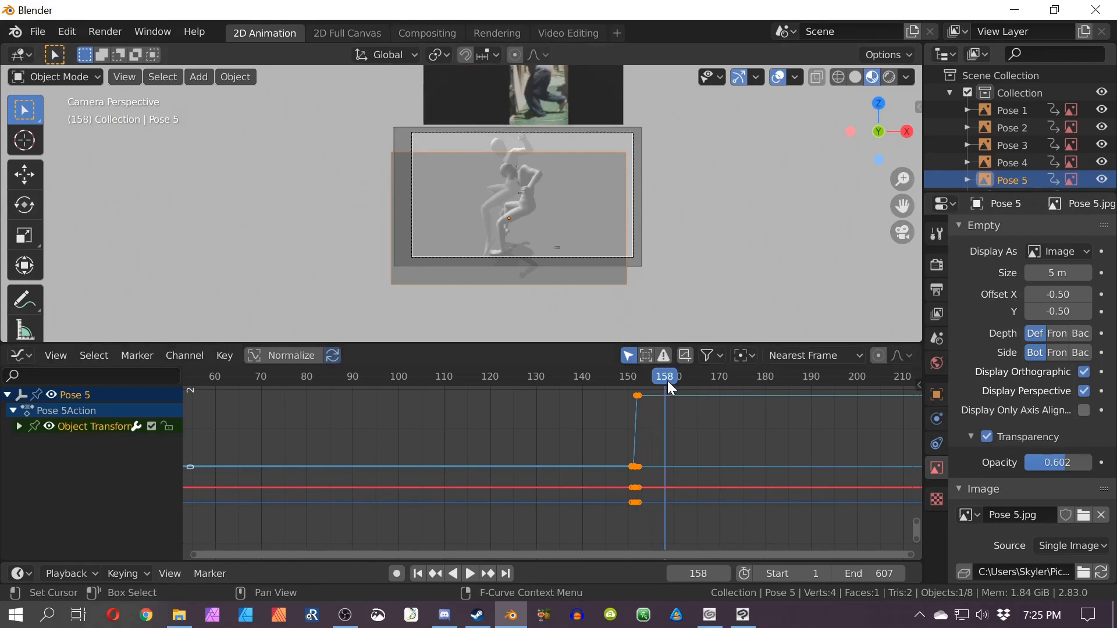
left_click_drag(618, 389, 654, 518)
scroll(675, 497, "up", 6)
scroll(703, 489, "down", 5)
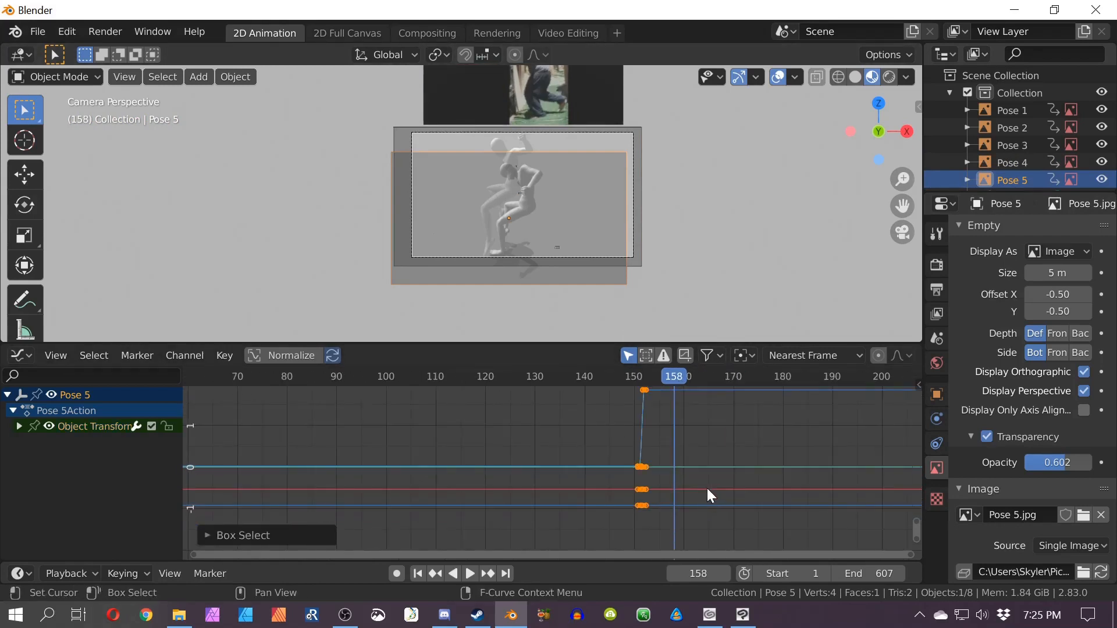
key("g")
key("x")
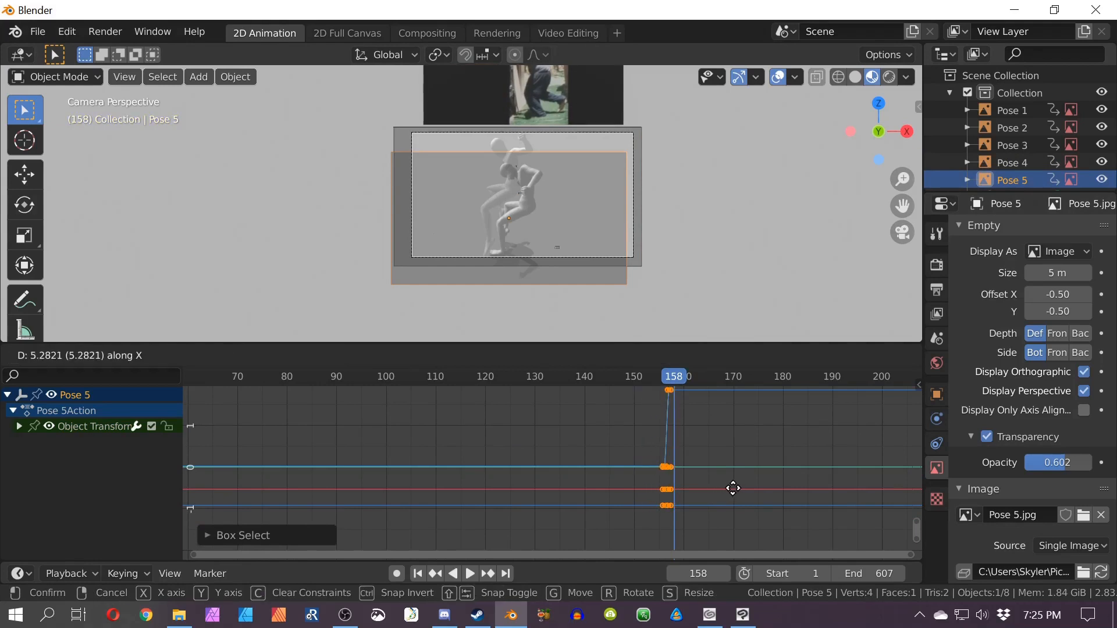
left_click(735, 488)
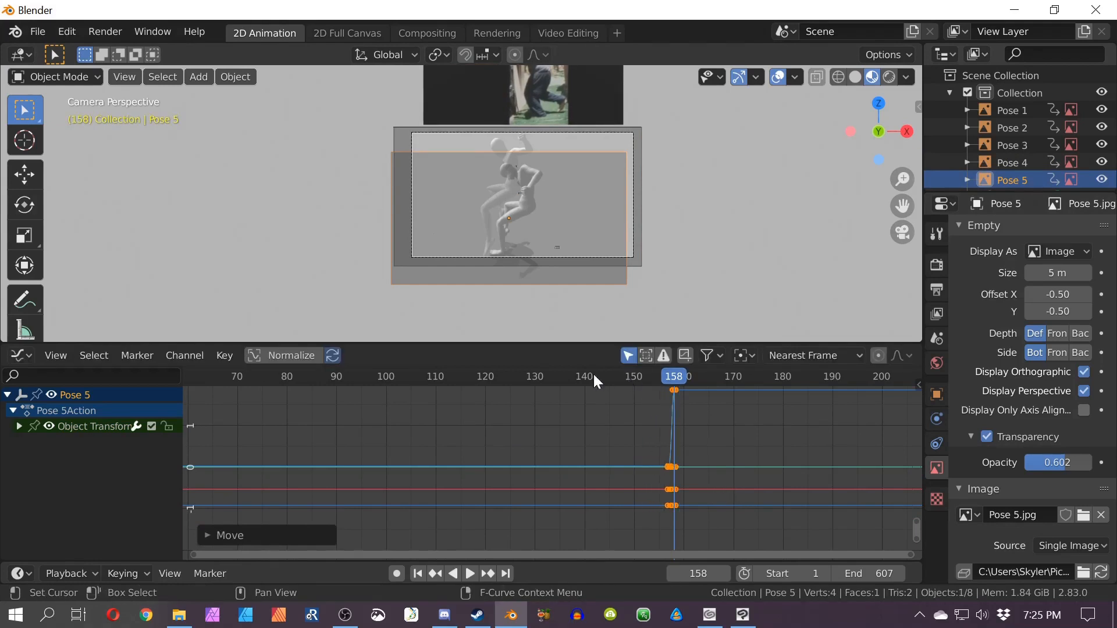
Step: Play the animation from around frame 90 to compare the pose timing with the video reference
key("space")
left_click_drag(581, 376, 313, 377)
key("space")
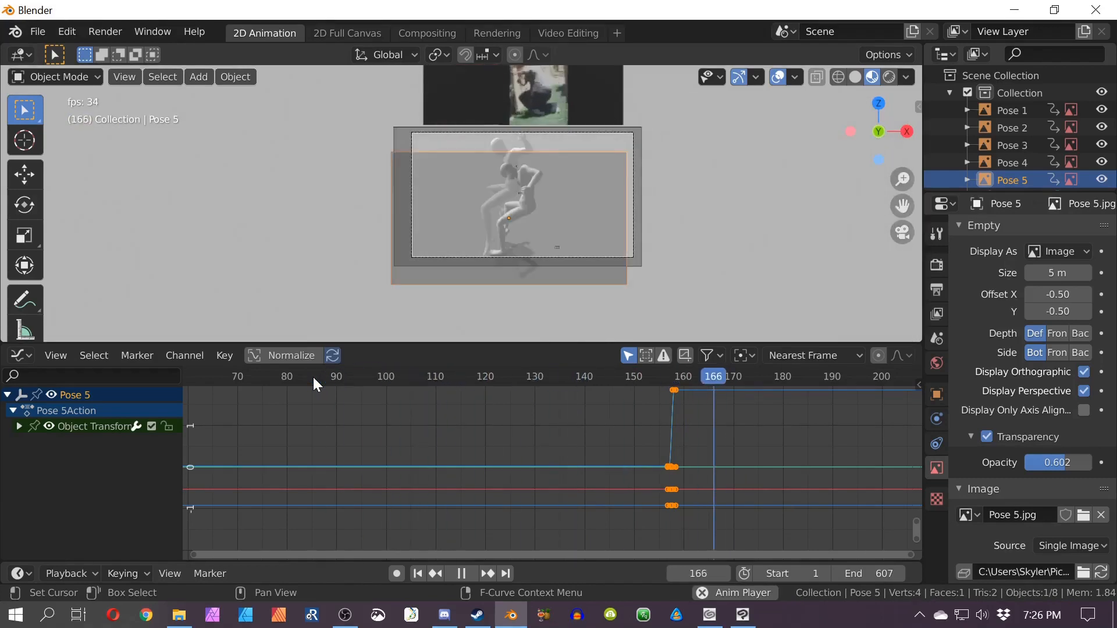
key("space")
left_click(324, 377)
key("space")
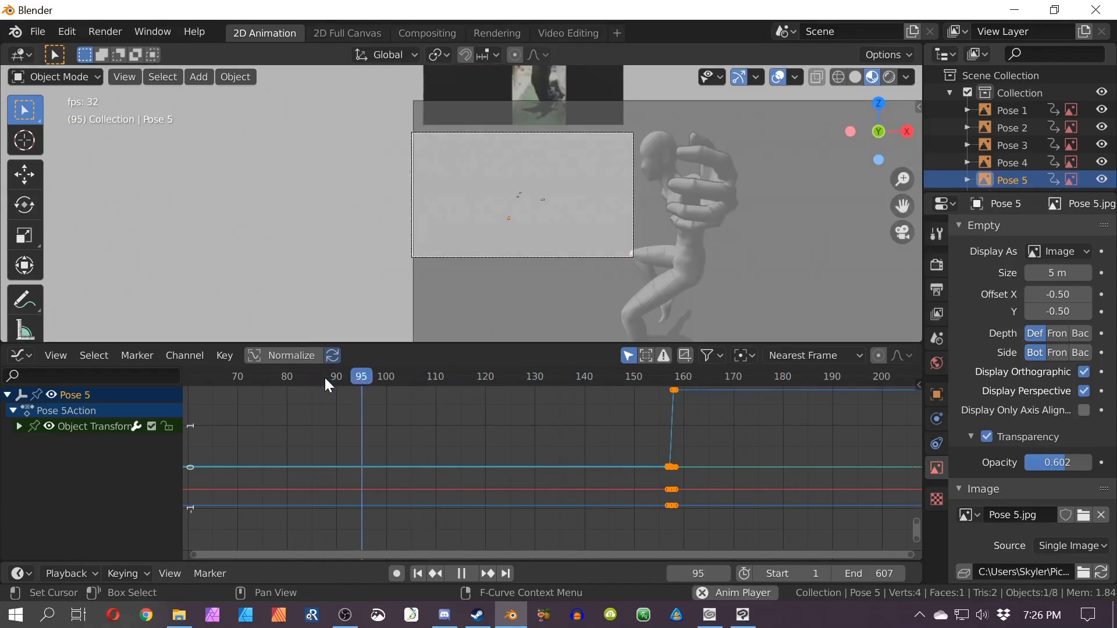
key("space")
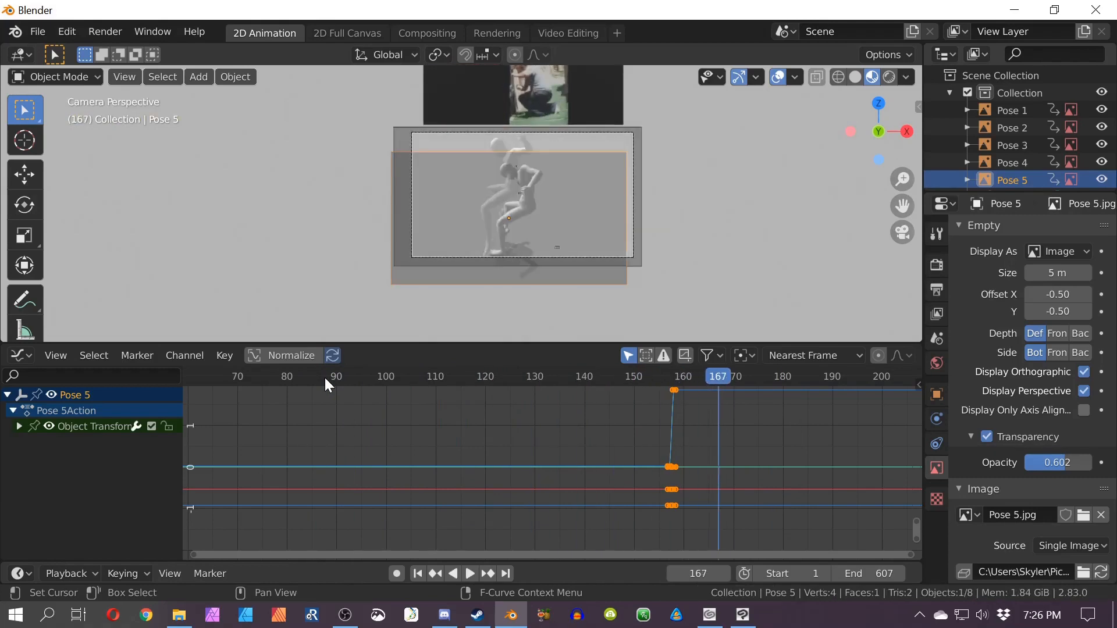
scroll(1006, 172, "down", 2)
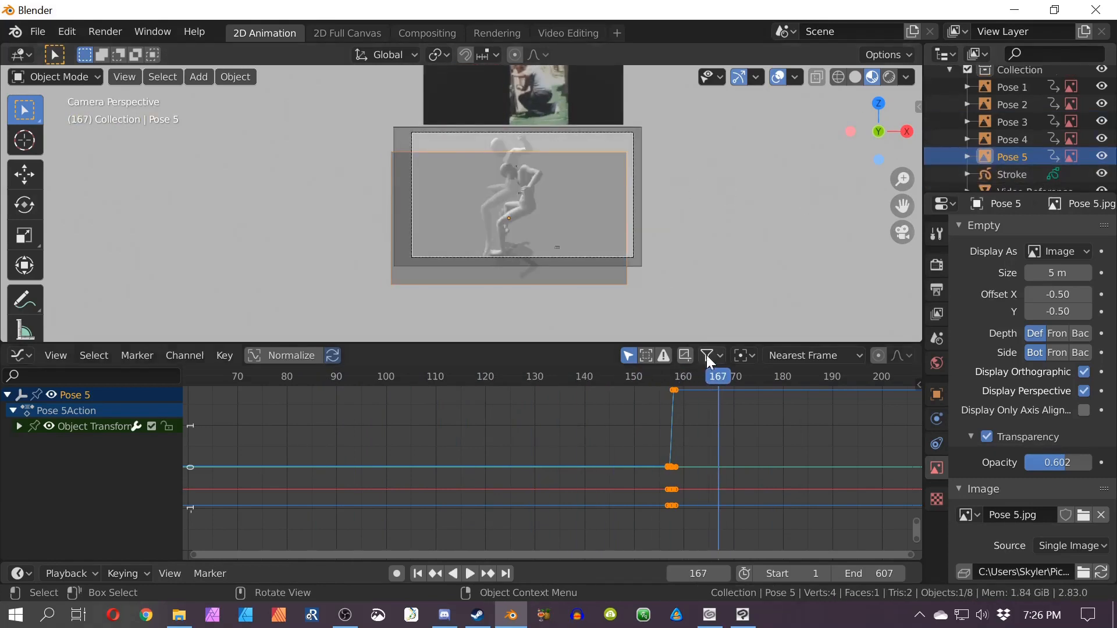
left_click(1018, 140)
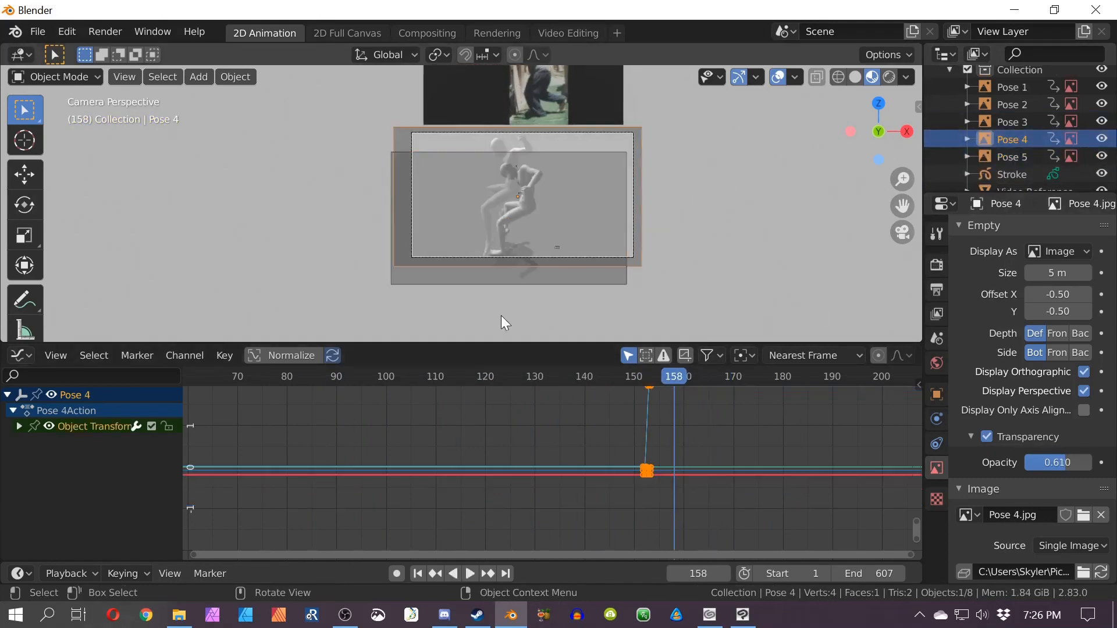
scroll(530, 274, "up", 2)
key("g")
right_click(592, 192)
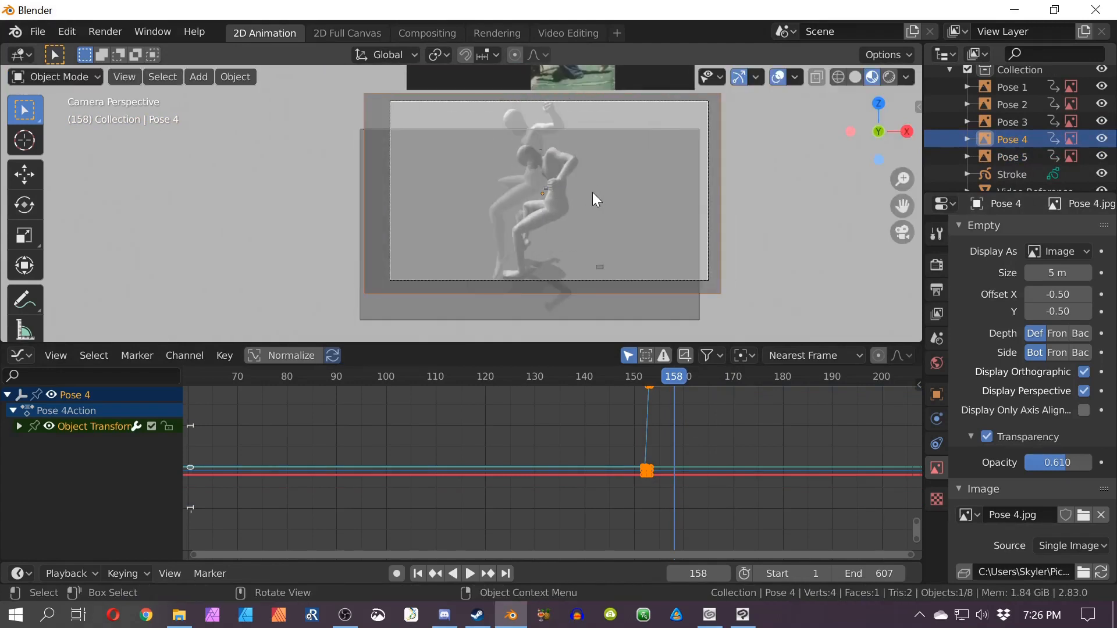
Step: Move Pose 5 about 0.3 m along negative X toward the Pose 4 figure, and keyframe it with LocRotScale at frame 158
left_click(1012, 156)
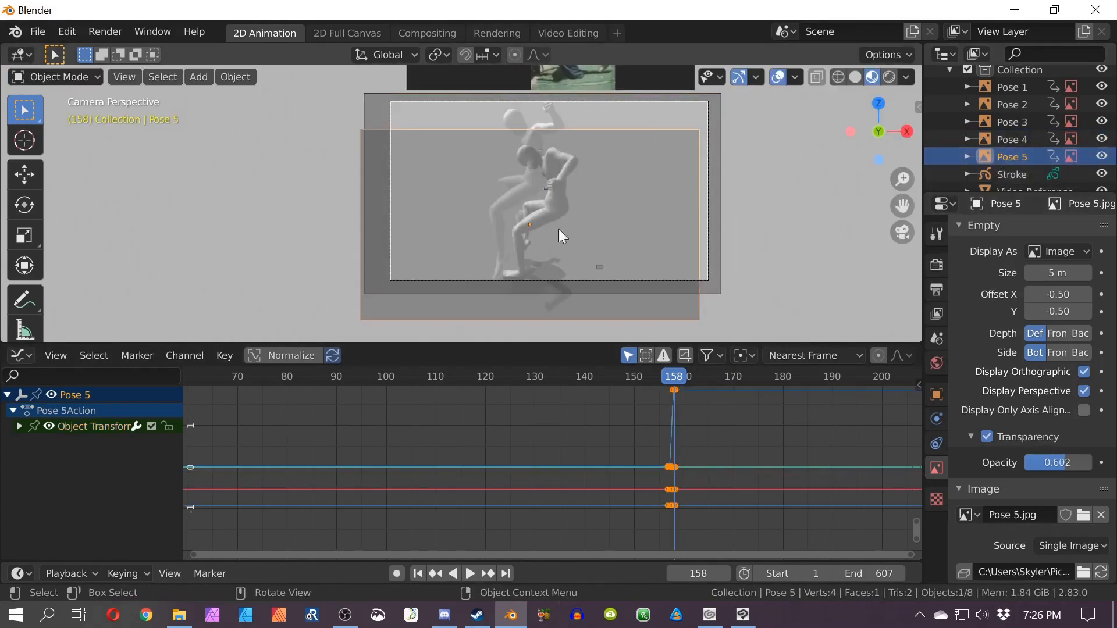
key("g")
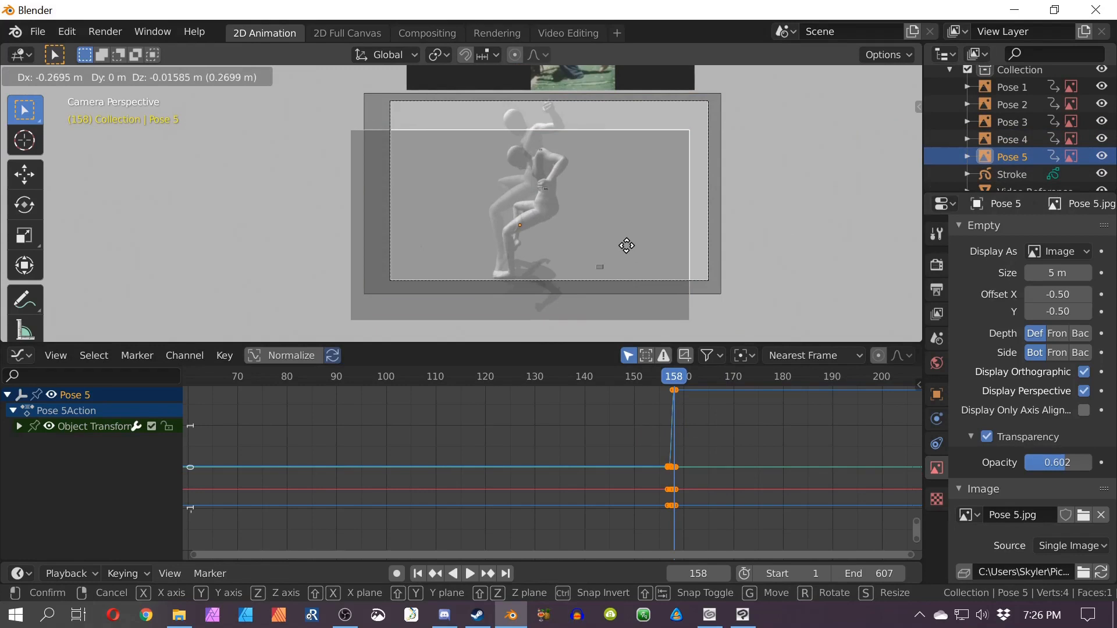
left_click(625, 246)
key("i")
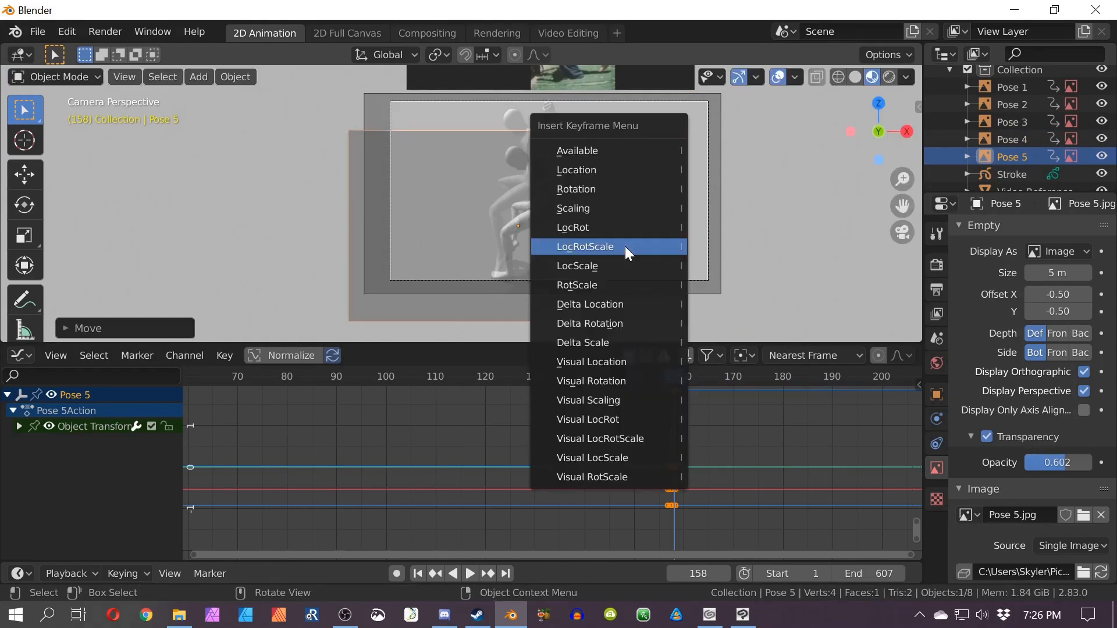
left_click(614, 246)
middle_click_drag(531, 248, 606, 259, "shift")
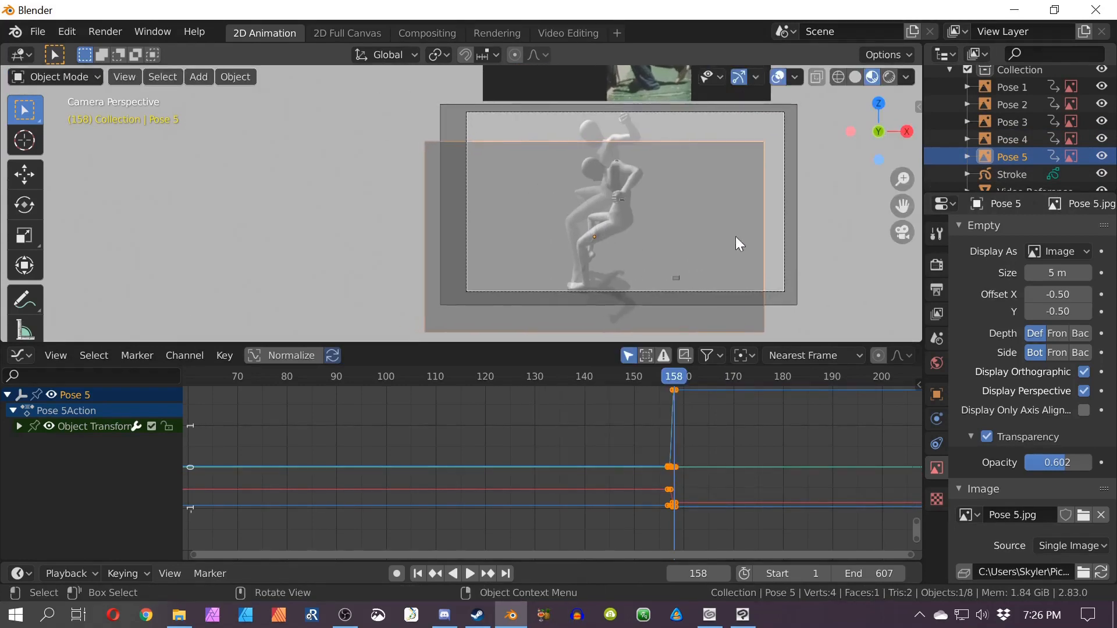
left_click(1011, 139)
middle_click_drag(639, 185, 637, 234, "shift")
key("Left")
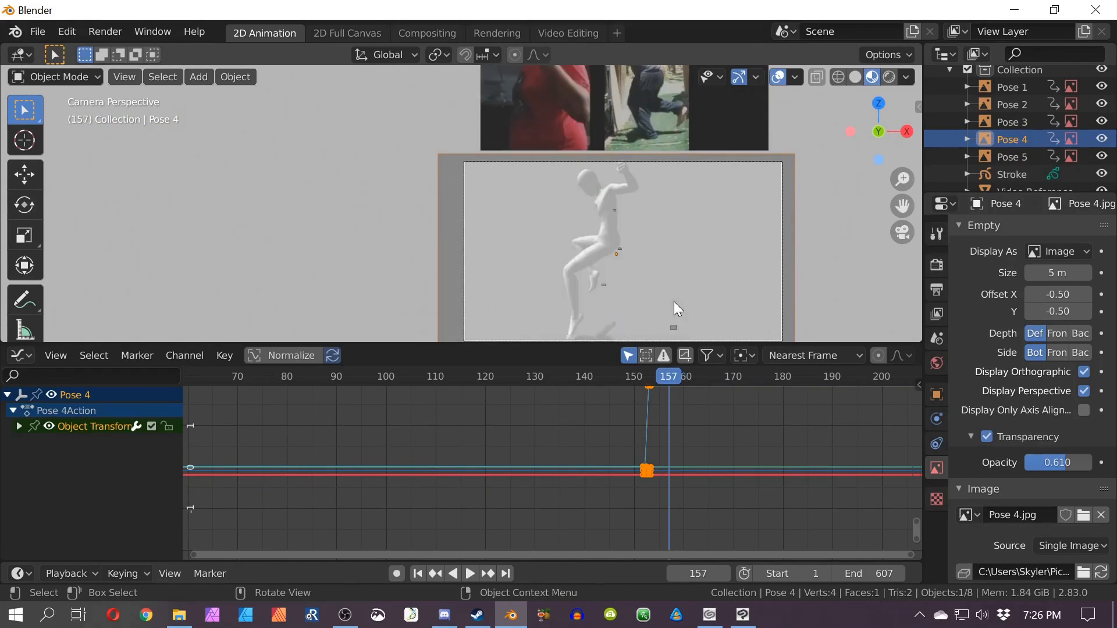
key("Right")
middle_click_drag(667, 289, 642, 278, "shift")
key("s")
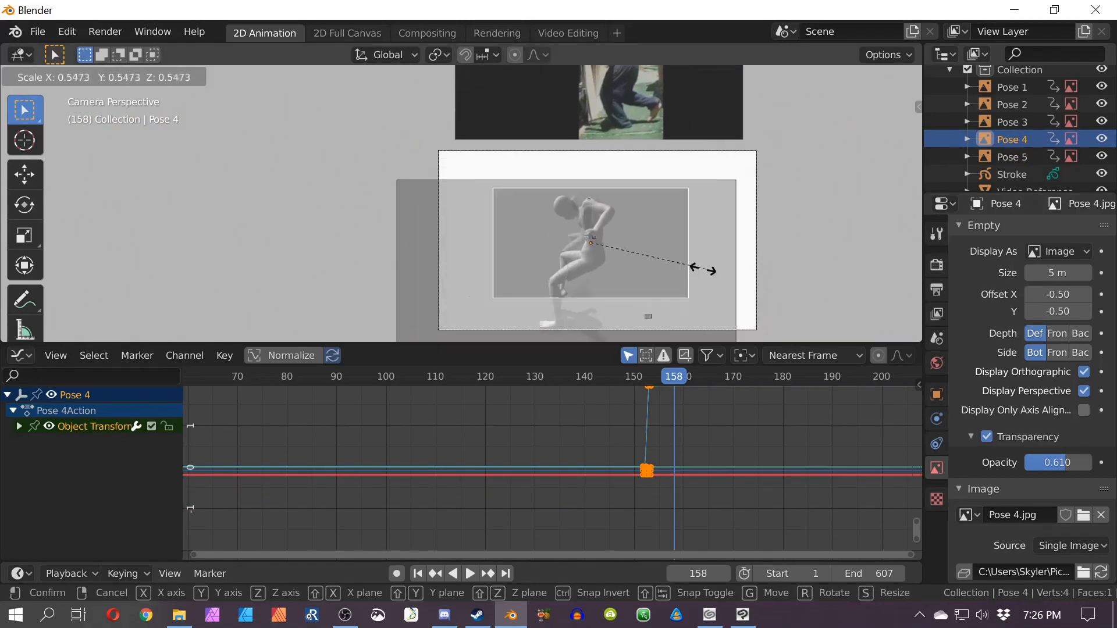
left_click(619, 254)
key("s")
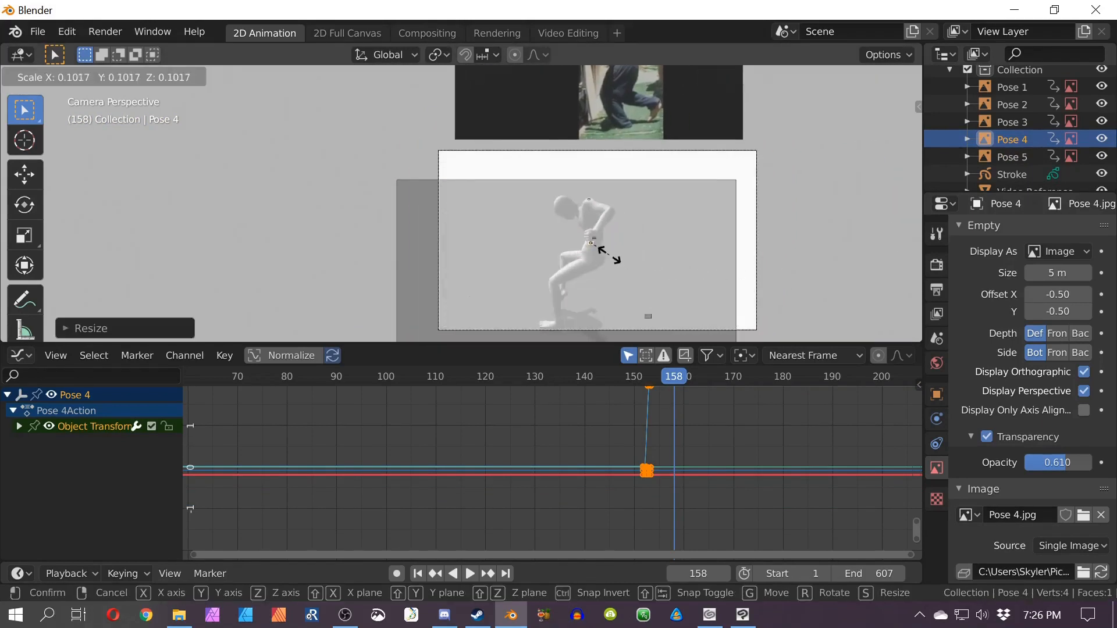
left_click(609, 254)
middle_click_drag(693, 425, 674, 466)
key("ctrl+z")
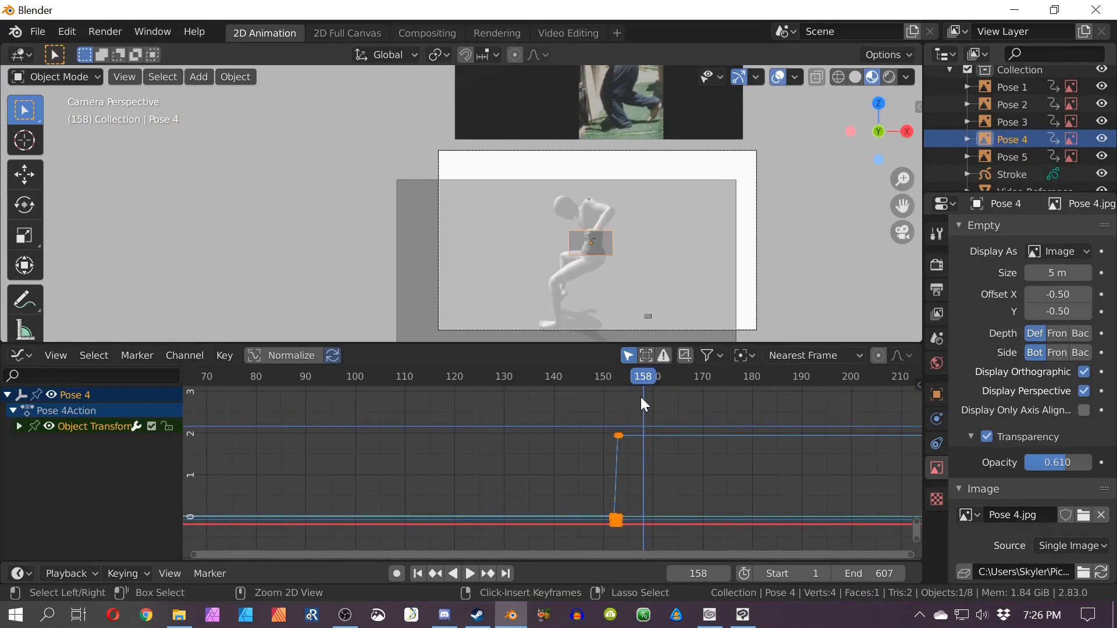
key("ctrl+z")
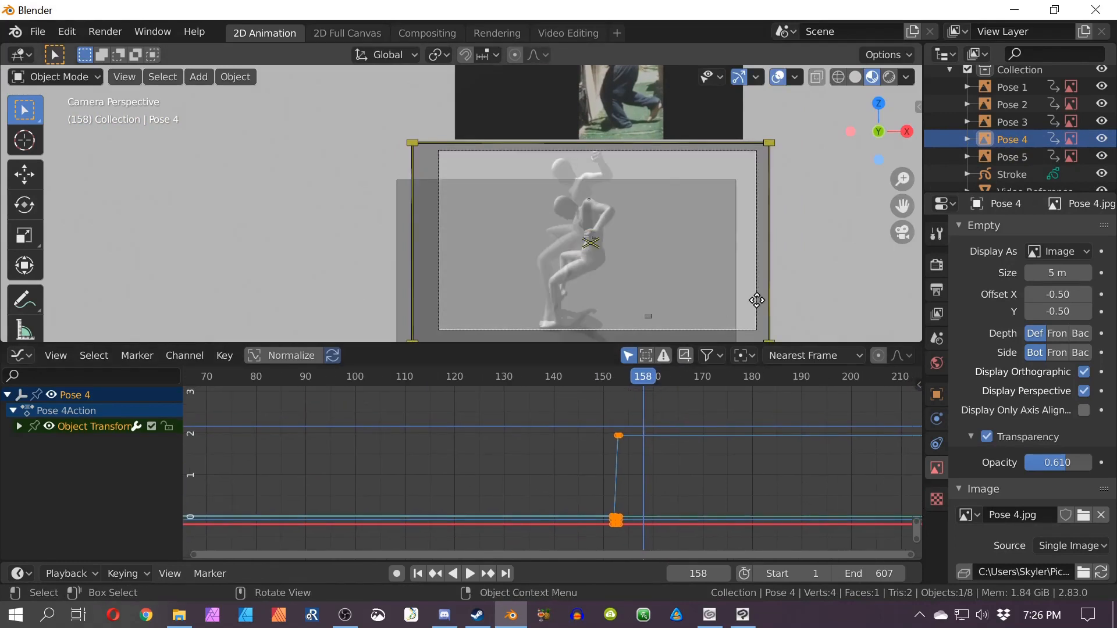
Step: Keyframe Pose 4's full-size transform at frame 157
key("Left")
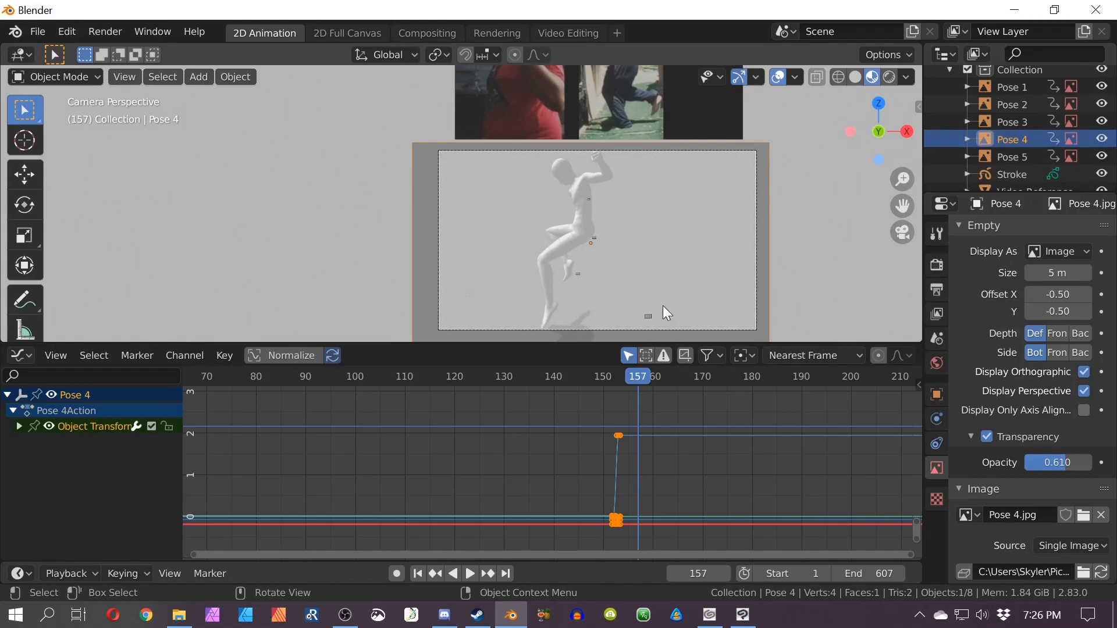
key("i")
left_click(661, 295)
Step: Shrink Pose 4 to almost nothing at frame 158 and keyframe that transform
key("Right")
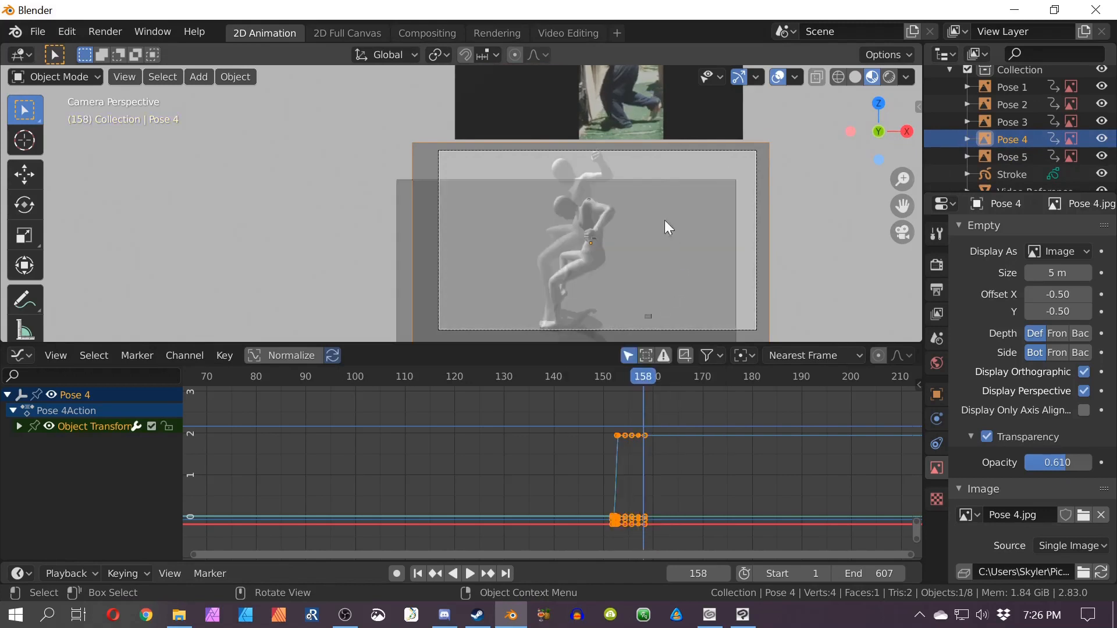
key("s")
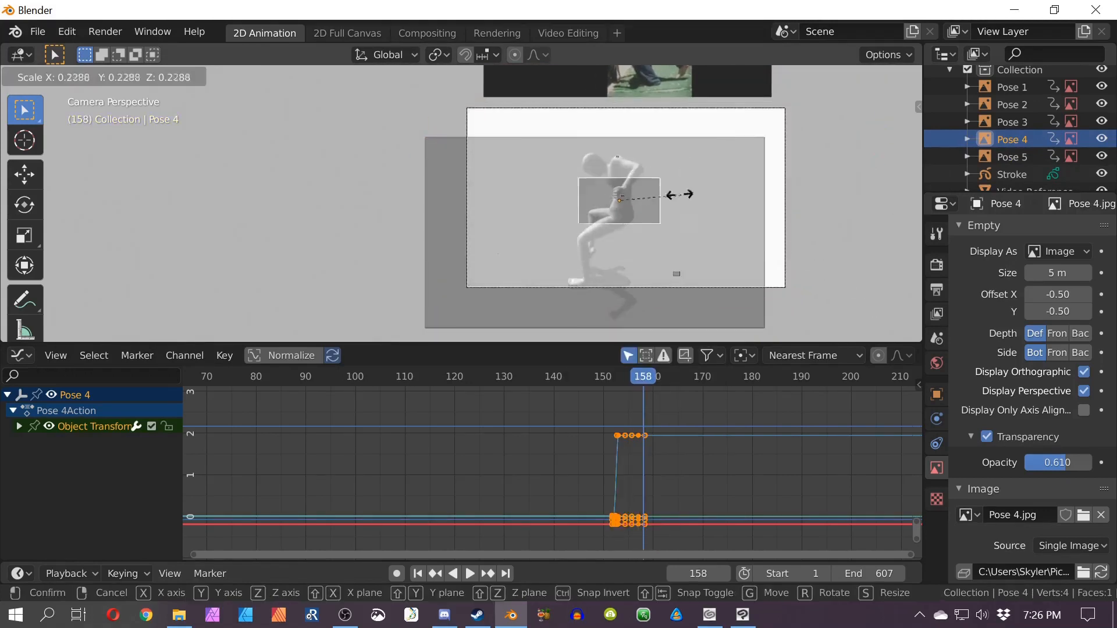
left_click(616, 186)
key("s")
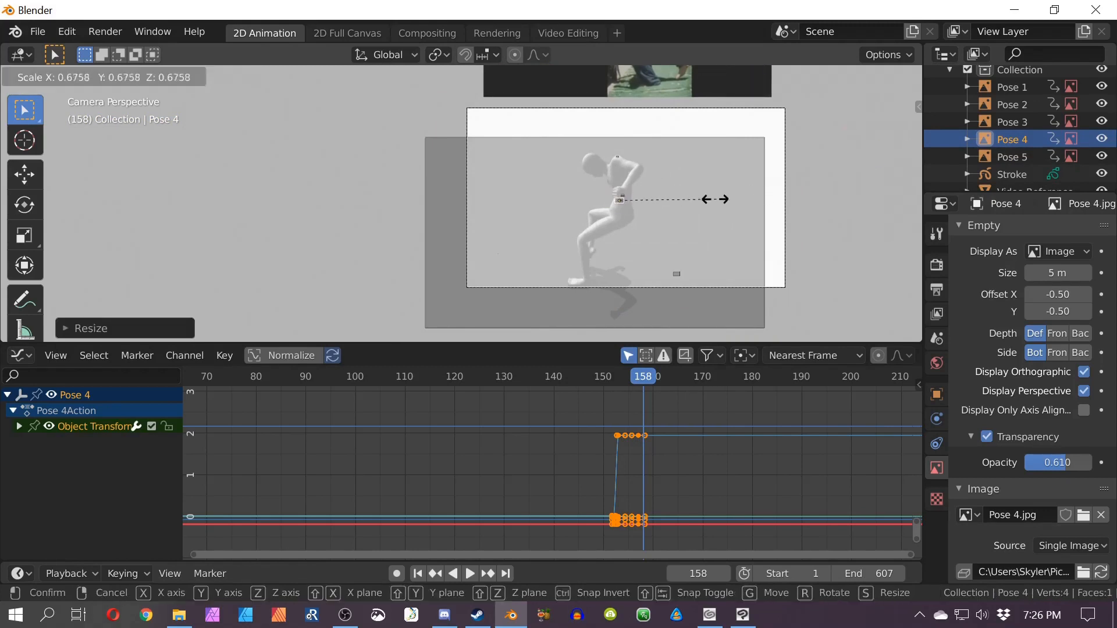
left_click(663, 210)
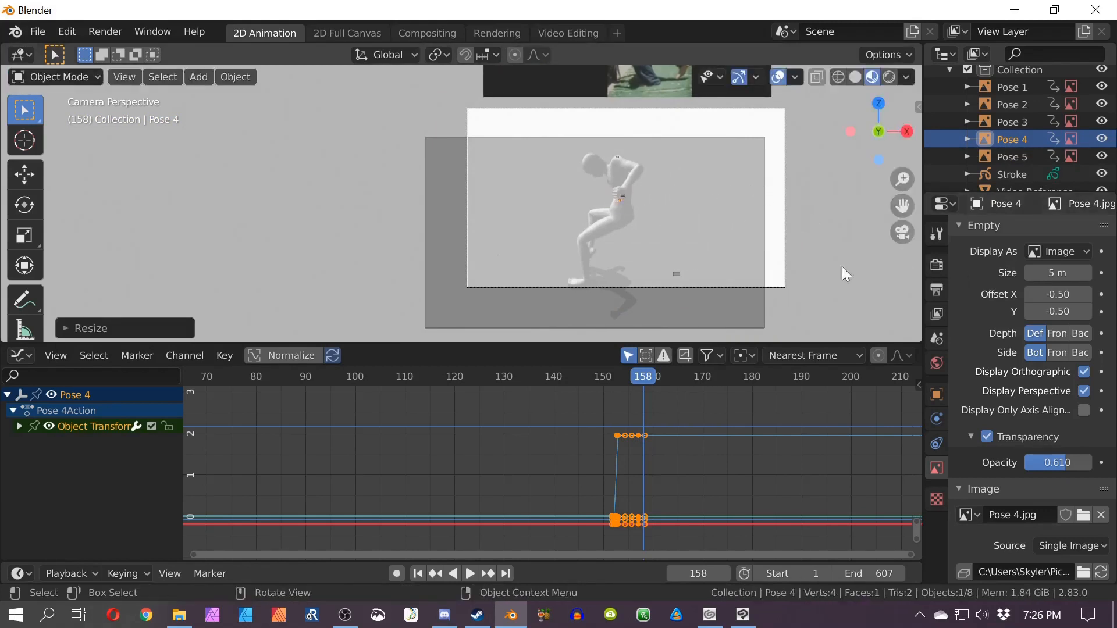
key("i")
left_click(773, 215)
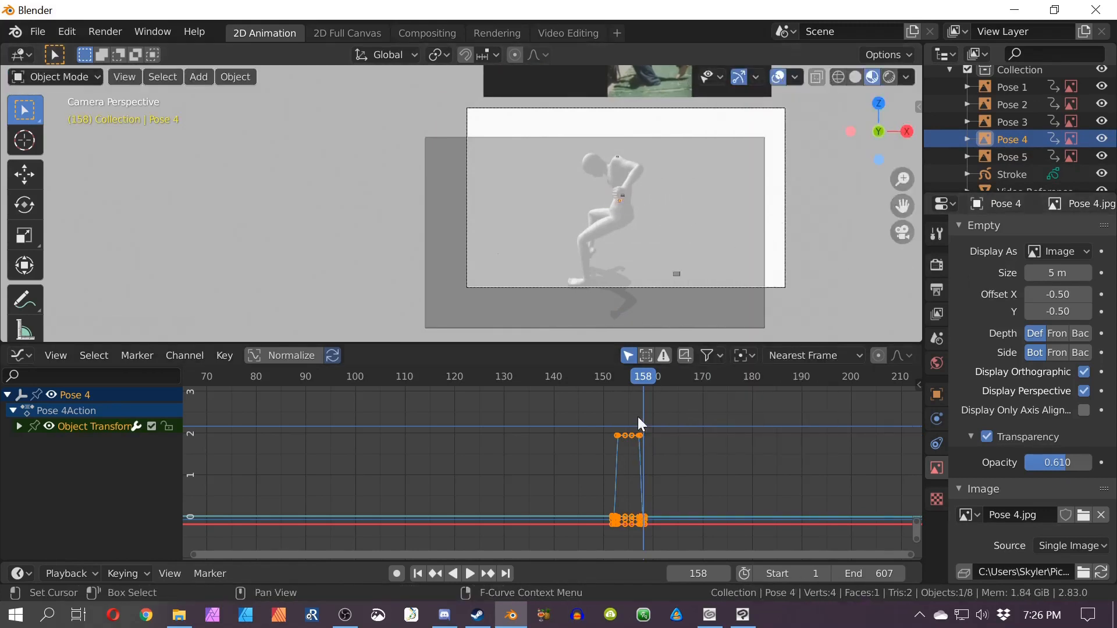
Step: Play the animation from frame 76 to check the switch from Pose 4 to Pose 5
left_click_drag(648, 379, 236, 376)
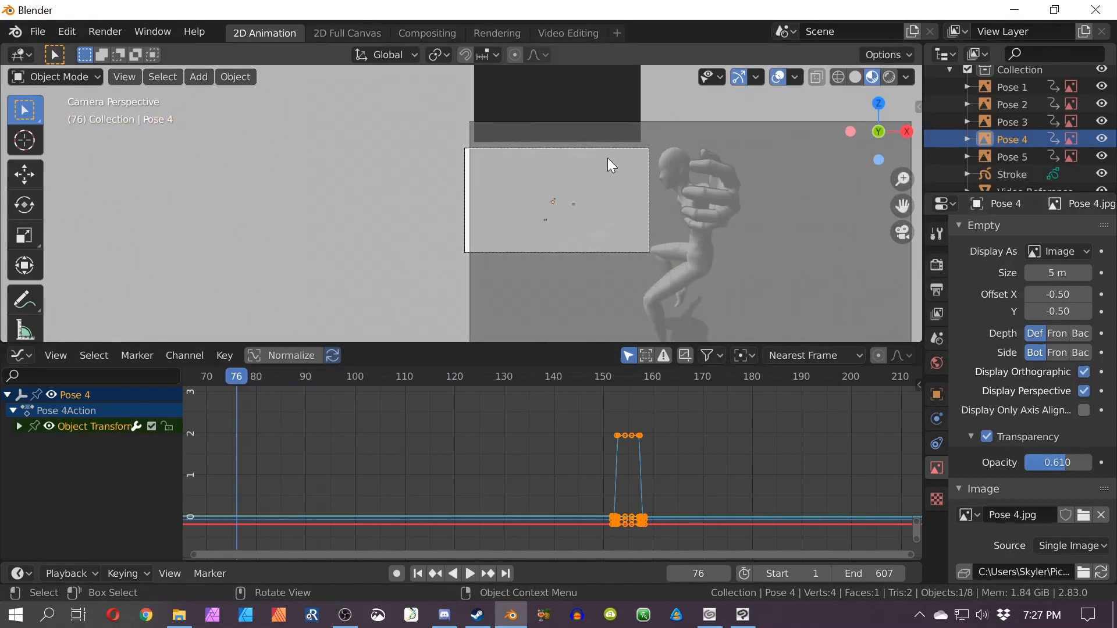
key("space")
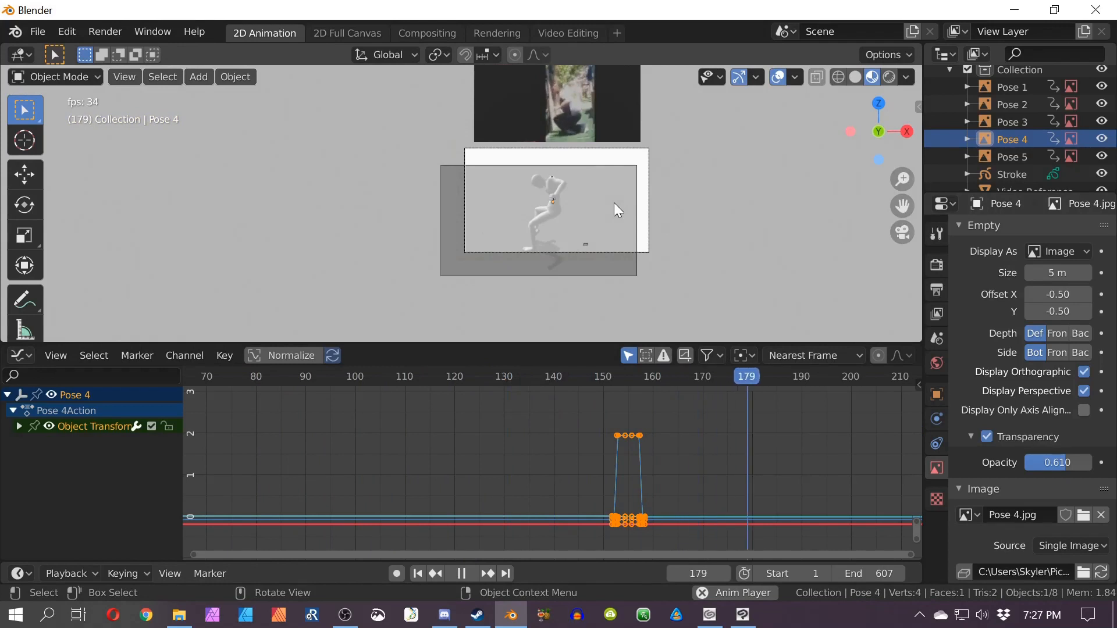
key("space")
Step: At frame 168, load Pose 6.jpg as a reference image
left_click_drag(653, 379, 692, 387)
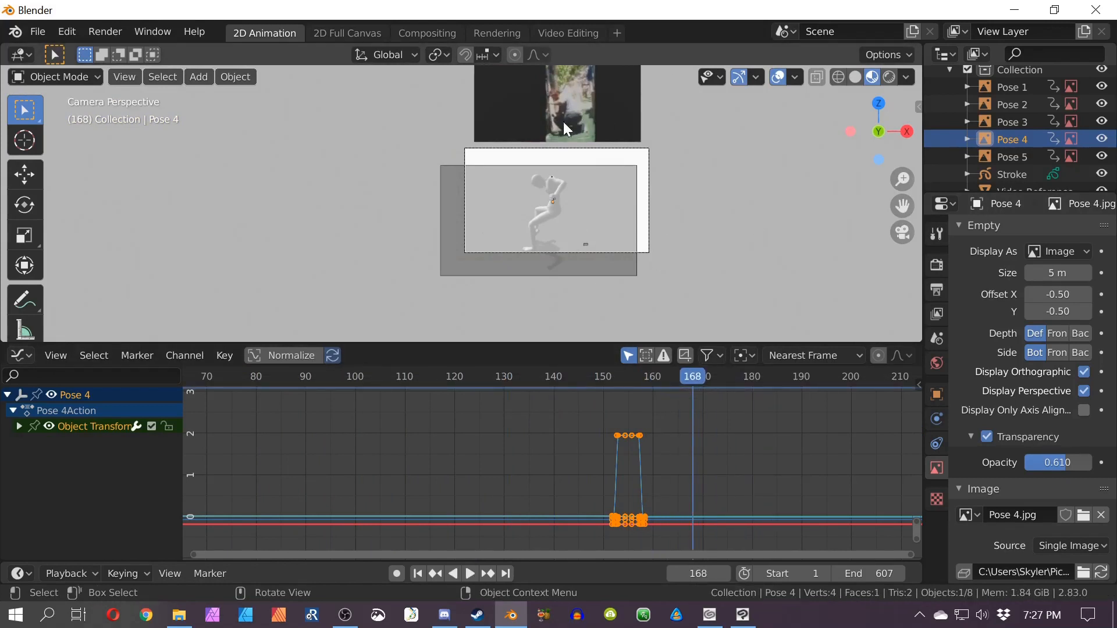
left_click(1009, 156)
key("shift+s")
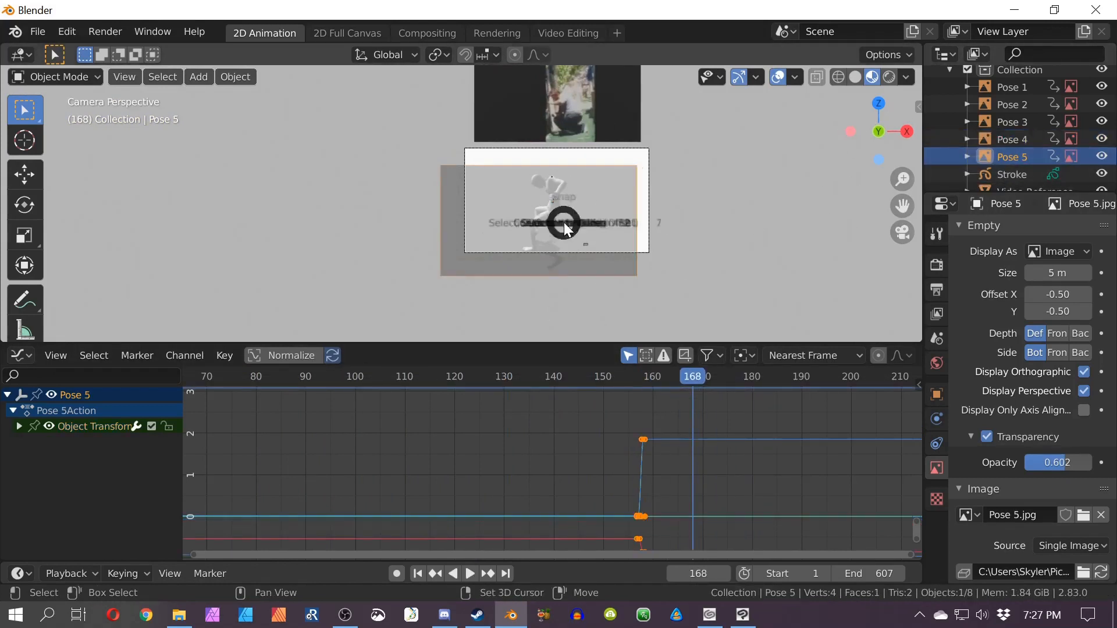
left_click(835, 285)
key("shift+a")
mouse_move(530, 257)
left_click(671, 253)
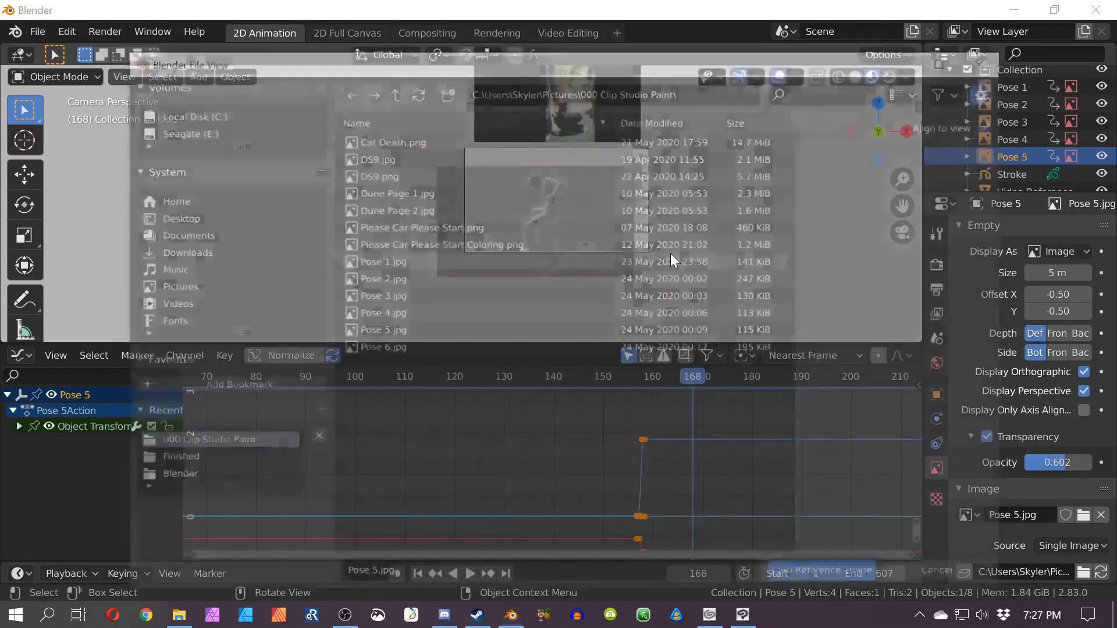
double_click(372, 347)
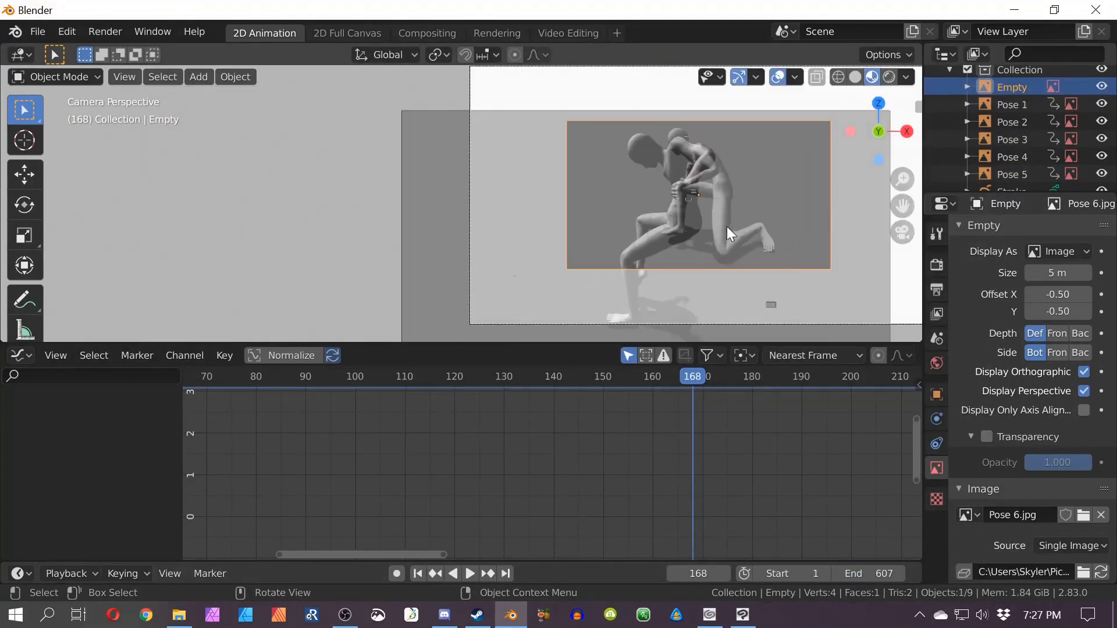
Step: Move and enlarge the Pose 6 image so its kneeling figure sits in the lower-left part of the camera frame
key("g")
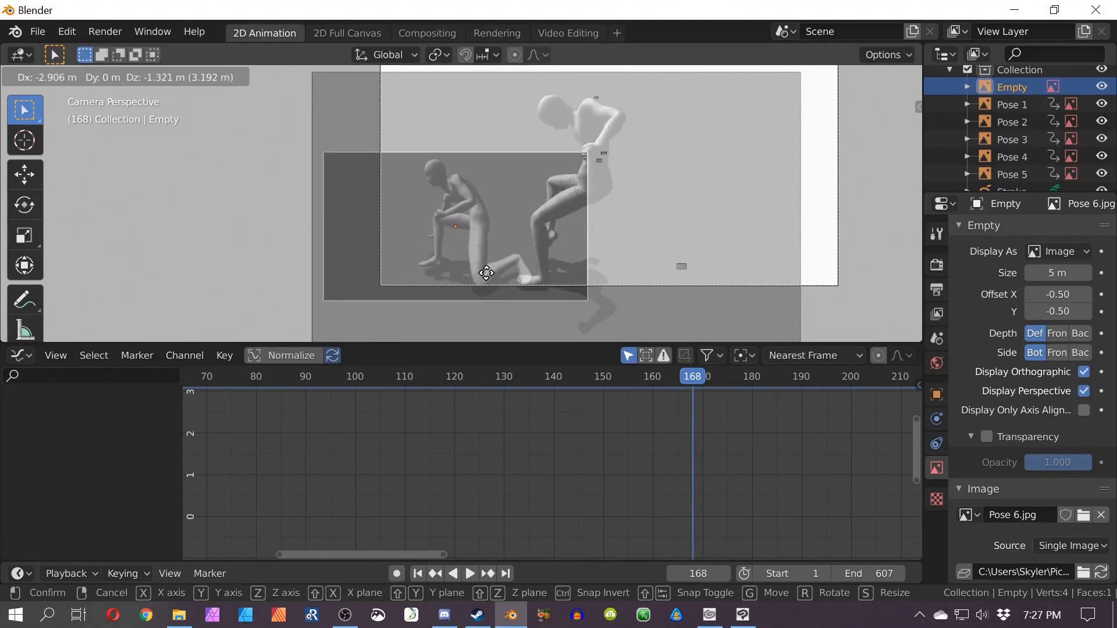
left_click(618, 252)
key("s")
left_click(613, 245)
key("g")
left_click(621, 242)
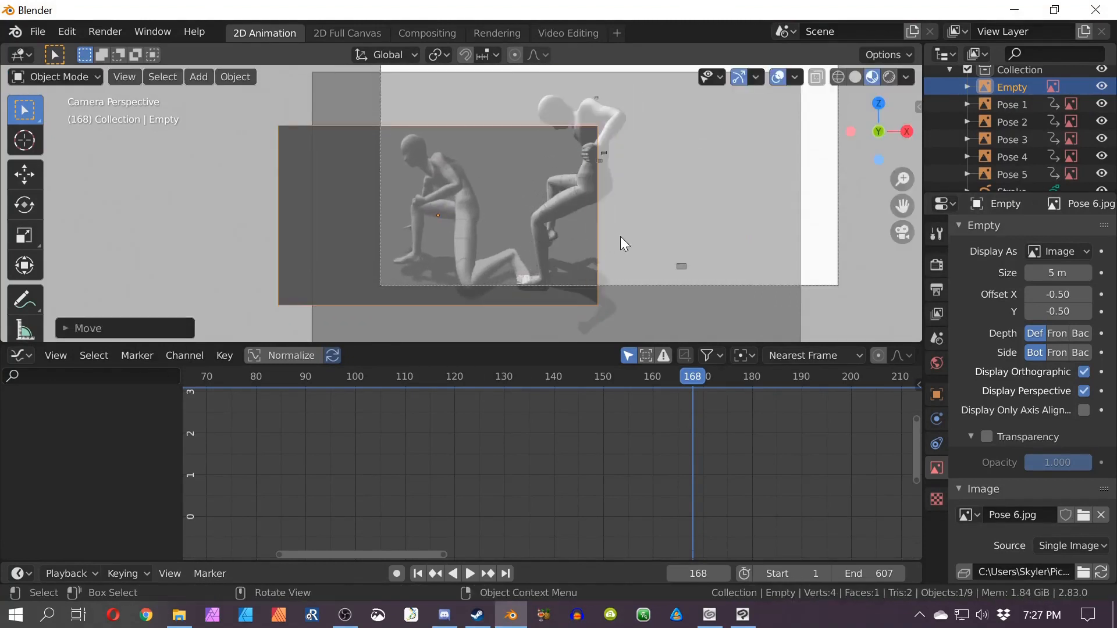
key("s")
left_click(627, 236)
key("g")
left_click(629, 236)
Step: Fine-tune the Pose 6 image's size and position against the Pose 5 figure, and keyframe its transform at frame 168
scroll(499, 193, "down", 3)
middle_click_drag(506, 175, 549, 233, "shift")
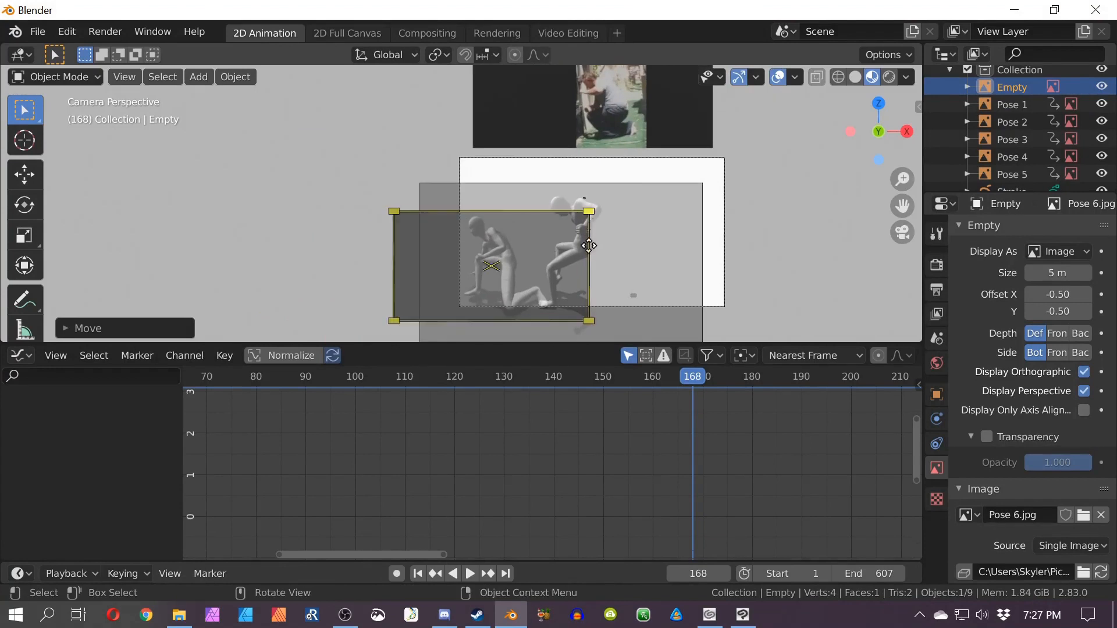
key("s")
left_click(580, 248)
key("g")
left_click(583, 251)
scroll(554, 275, "up", 1)
key("i")
left_click(560, 285)
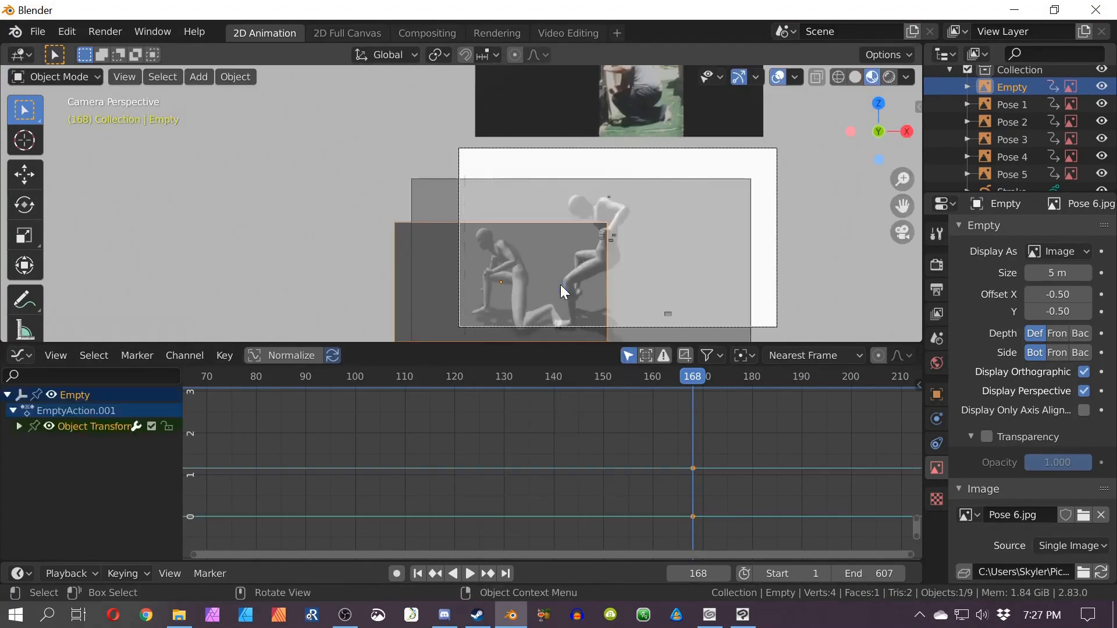
Step: Play the animation repeatedly from earlier frames to check when the Pose 6 image should appear against the video reference
left_click_drag(692, 379, 435, 379)
key("space")
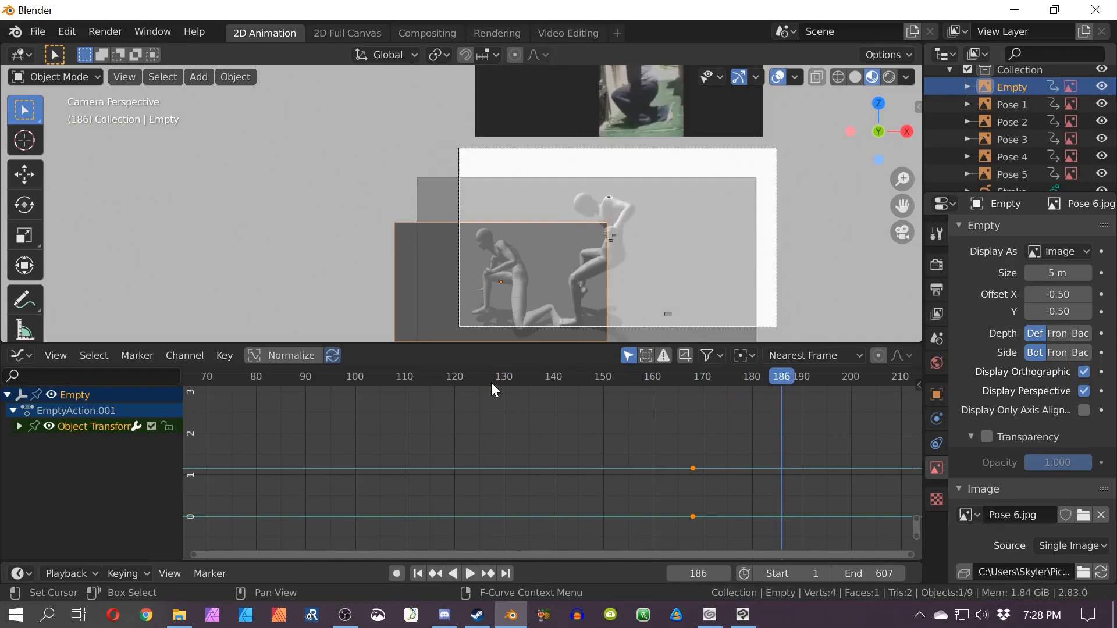
left_click(592, 379)
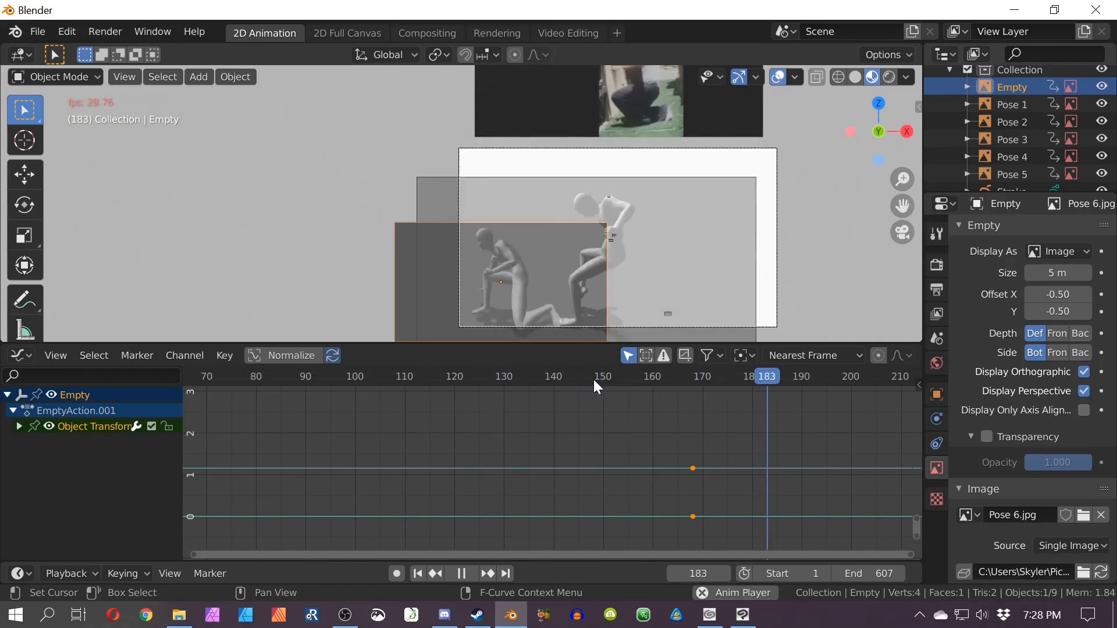
left_click(352, 376)
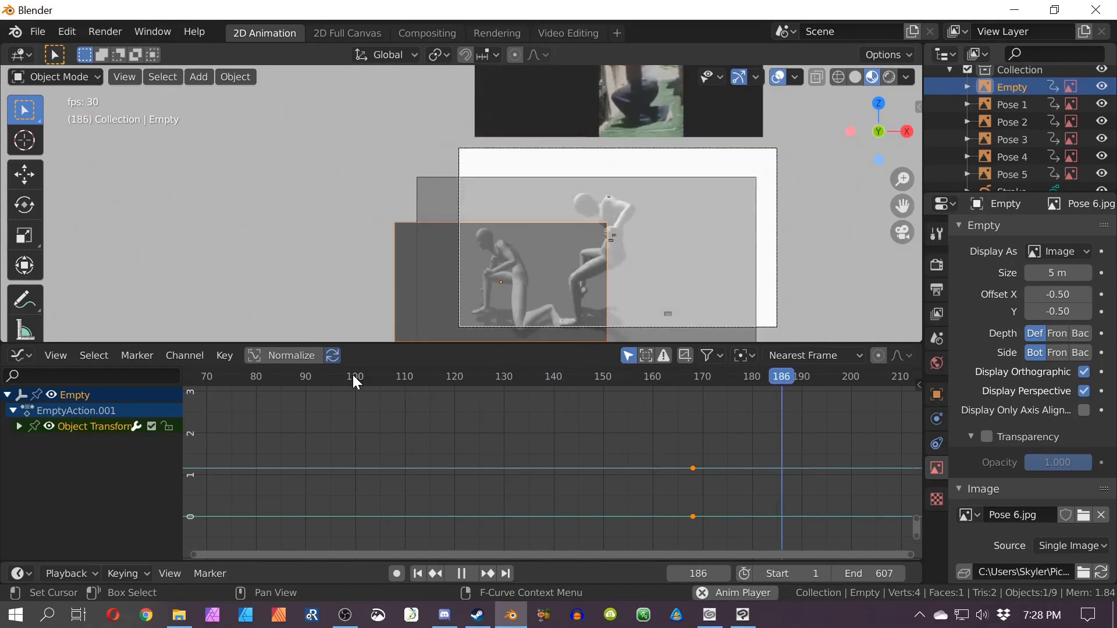
left_click(291, 376)
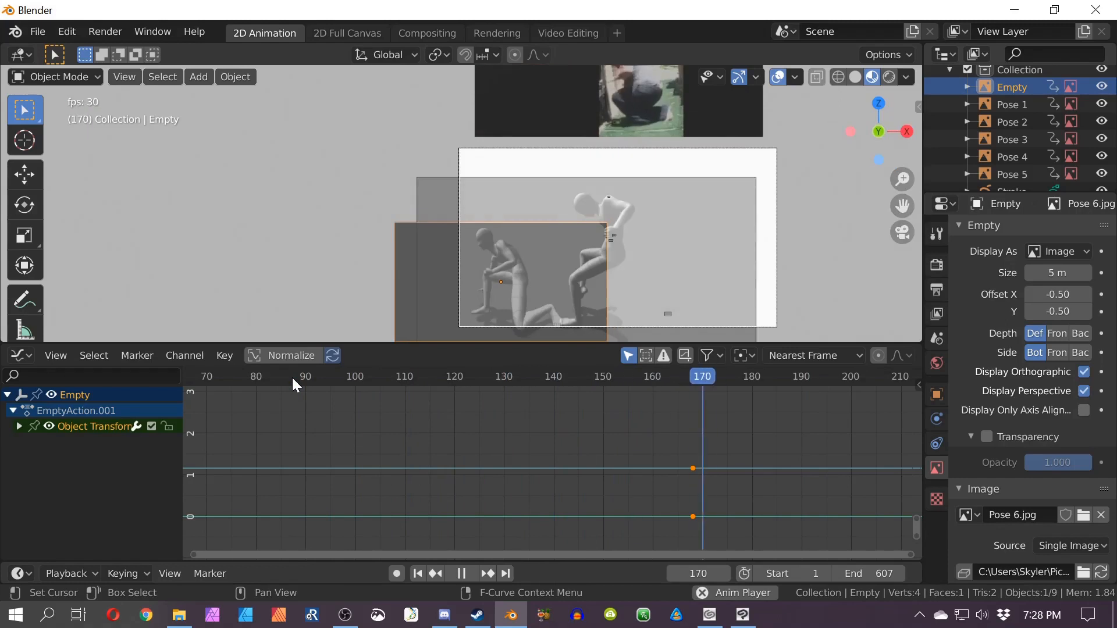
key("space")
left_click(664, 378)
key("space")
key("space")
Step: Move the new image's keyframes from frame 168 to frame 170
left_click_drag(702, 455, 671, 521)
key("g")
left_click(680, 496)
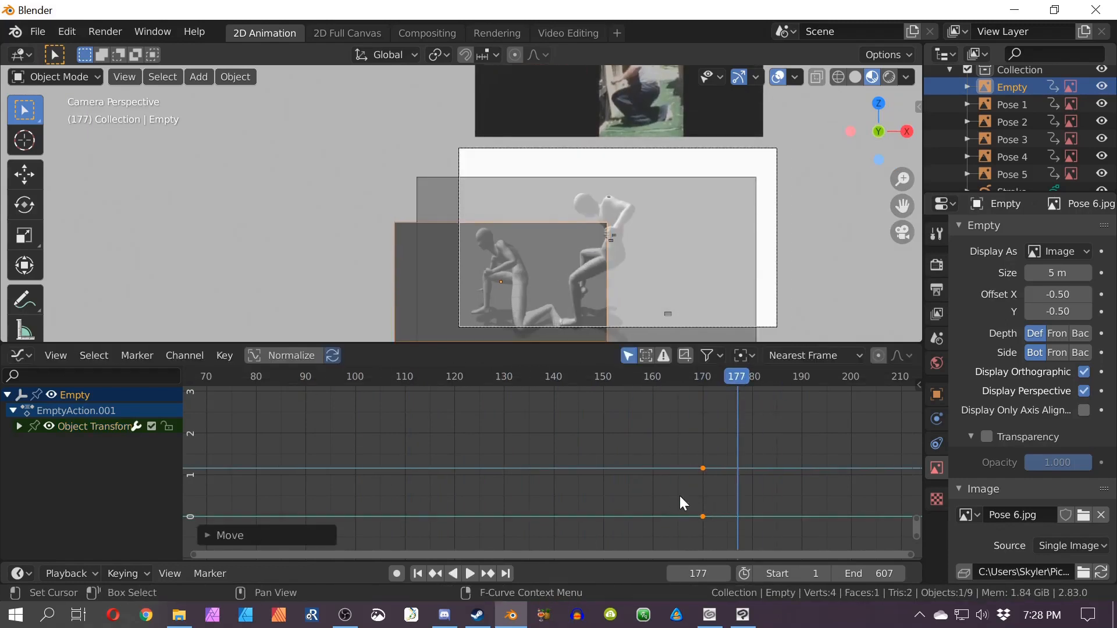
Step: Replay the frames just before 170 several times to check the timing of the moved keyframes
left_click(675, 378)
key("space")
key("space")
left_click(675, 379)
key("space")
key("space")
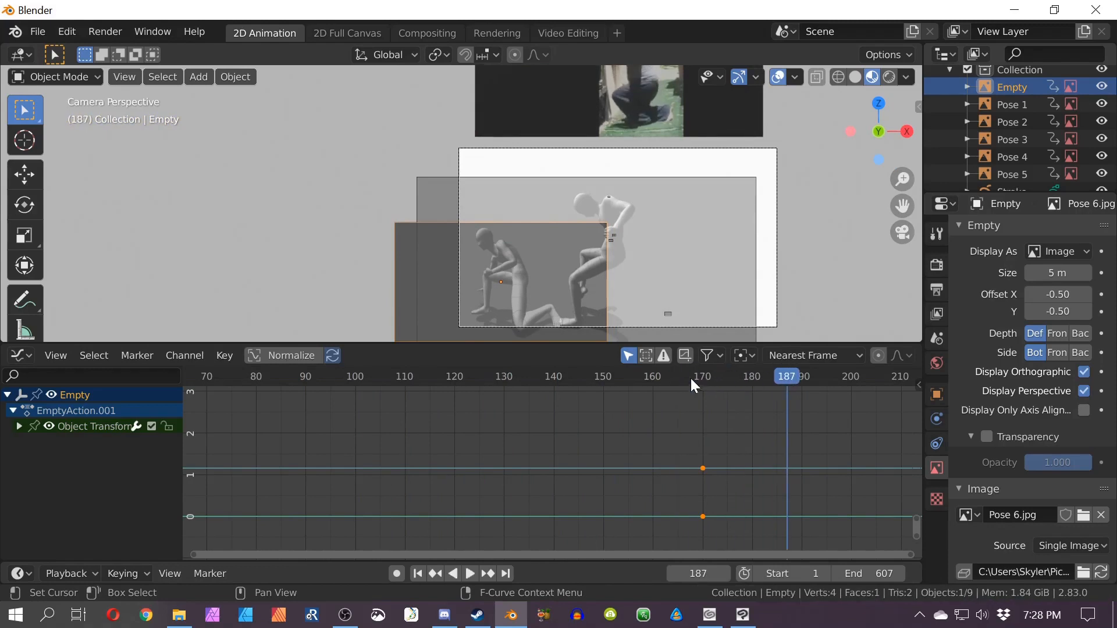
left_click(689, 376)
key("space")
key("space")
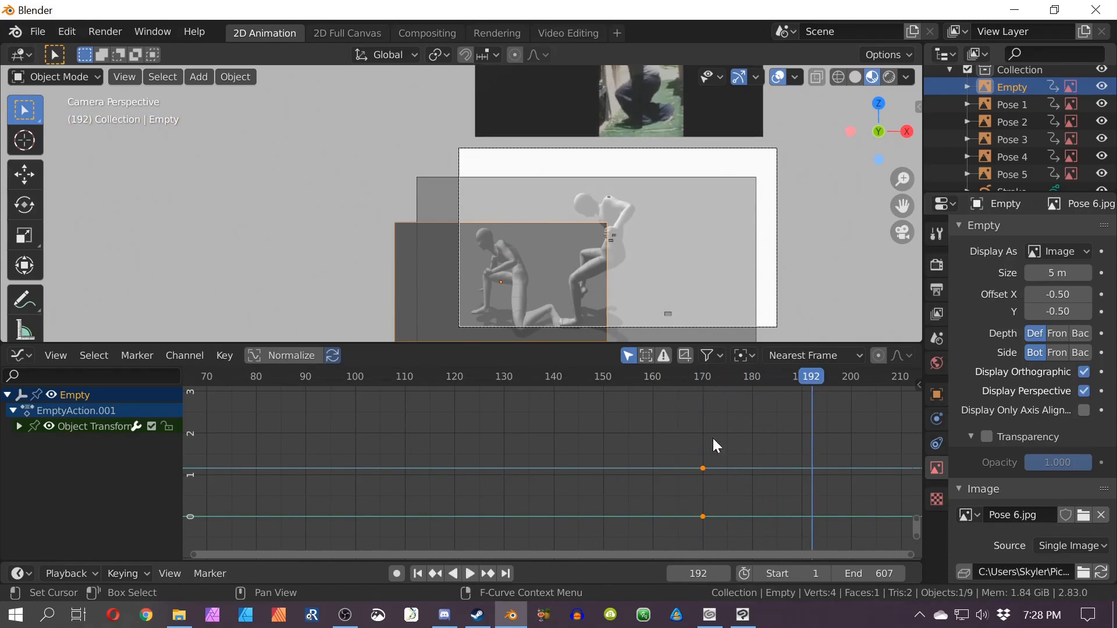
Step: Go to frame 169 and rename the new image's Empty object as Pose 6
left_click(697, 379)
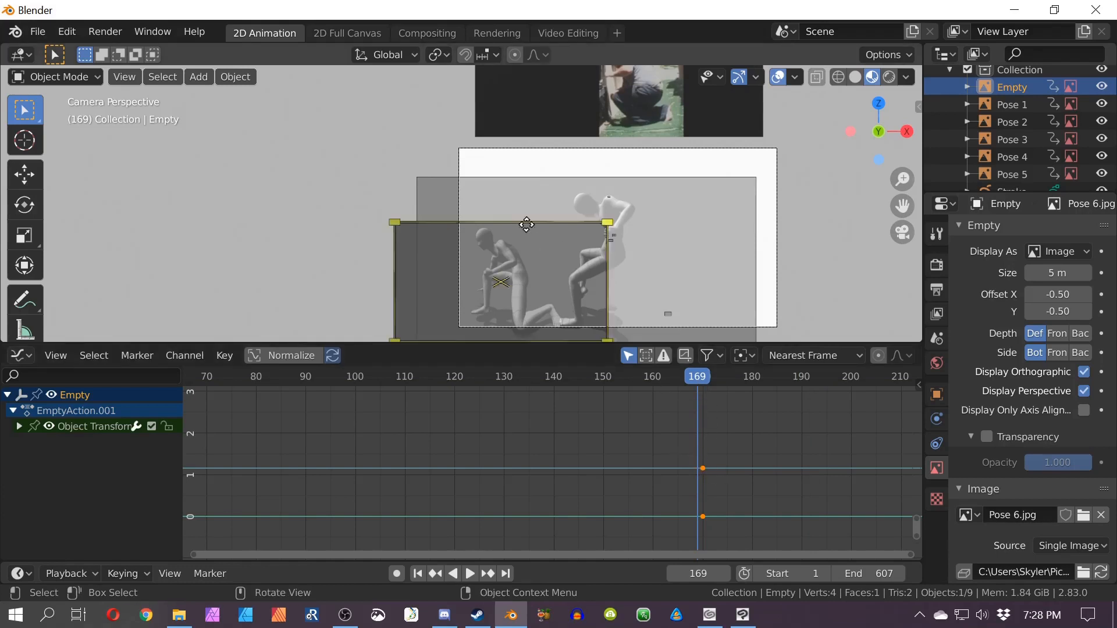
scroll(1006, 105, "down", 2)
scroll(1005, 76, "up", 2)
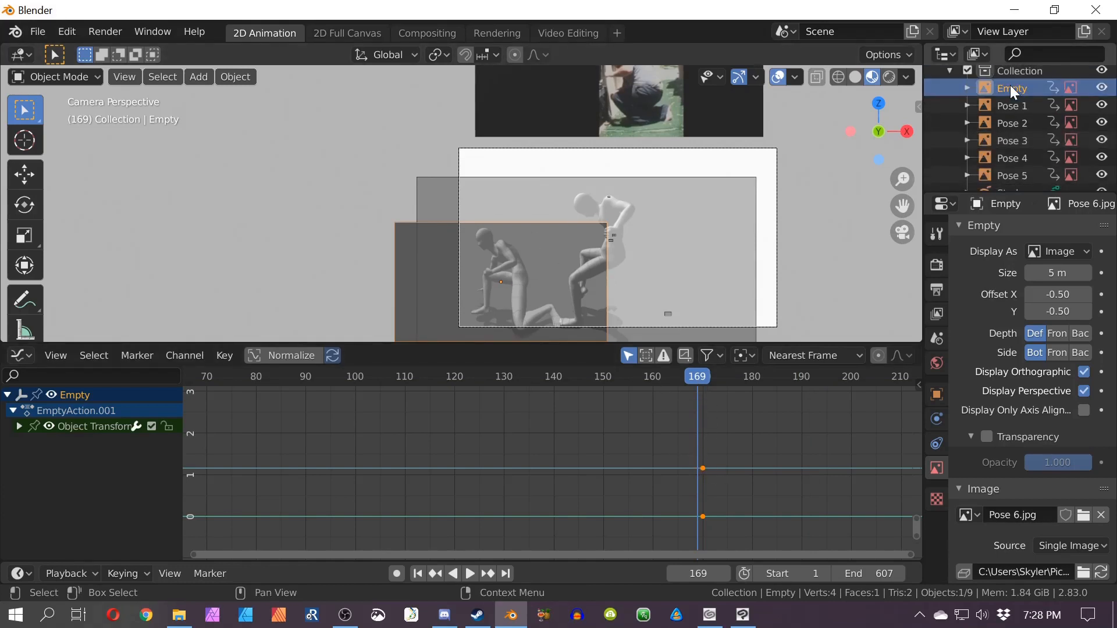
double_click(1010, 88)
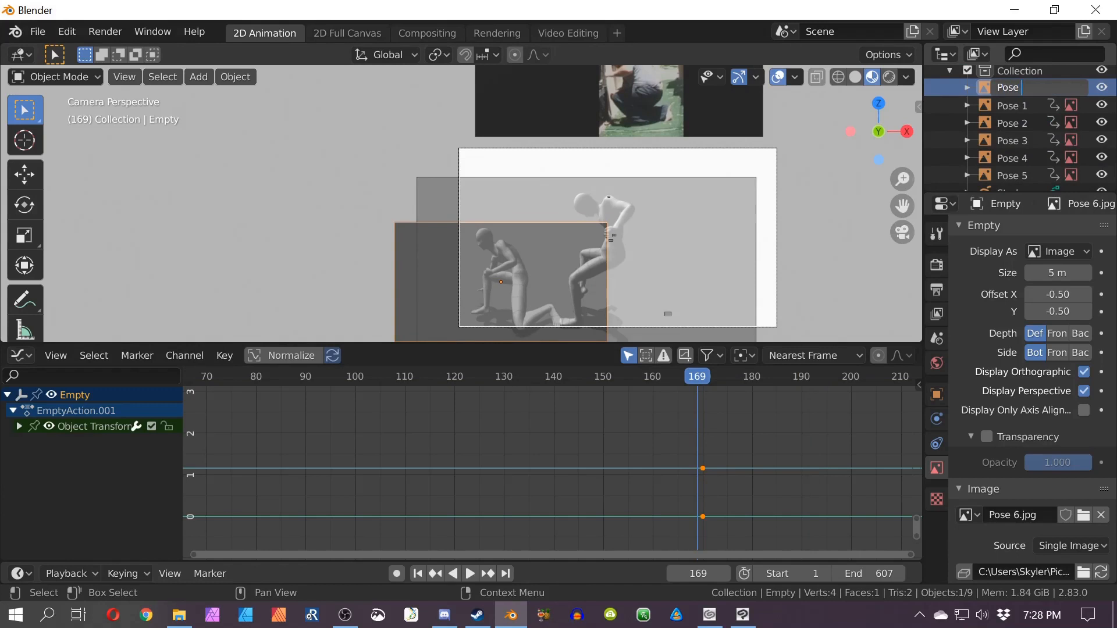
type("Pose 6")
key("Return")
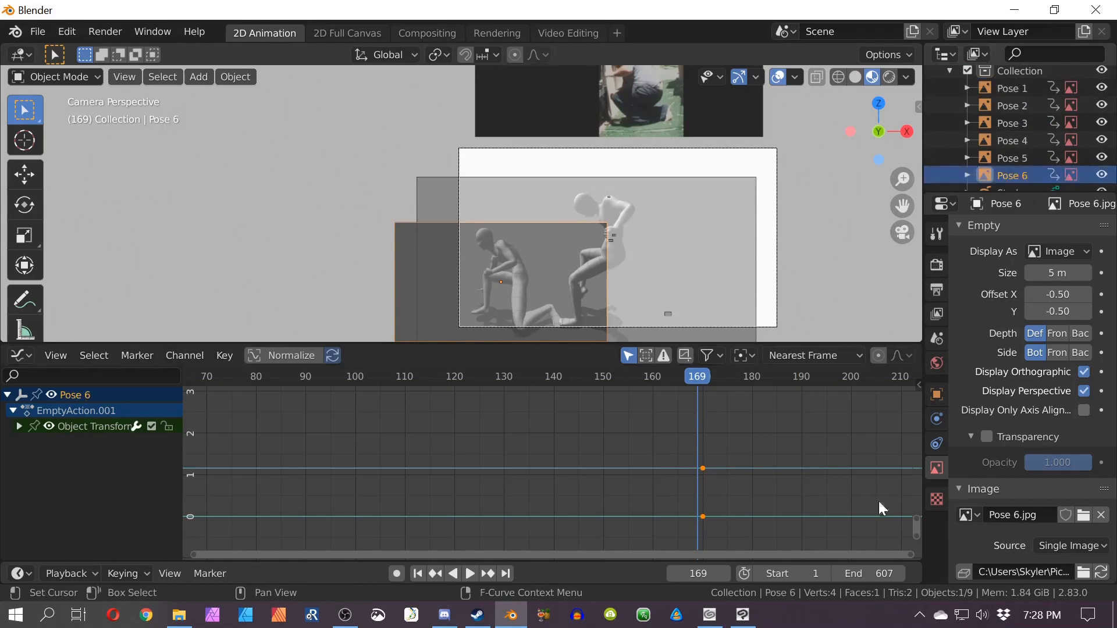
Step: Shrink Pose 6 to almost nothing at frame 169 and keyframe its location, rotation and scale
key("s")
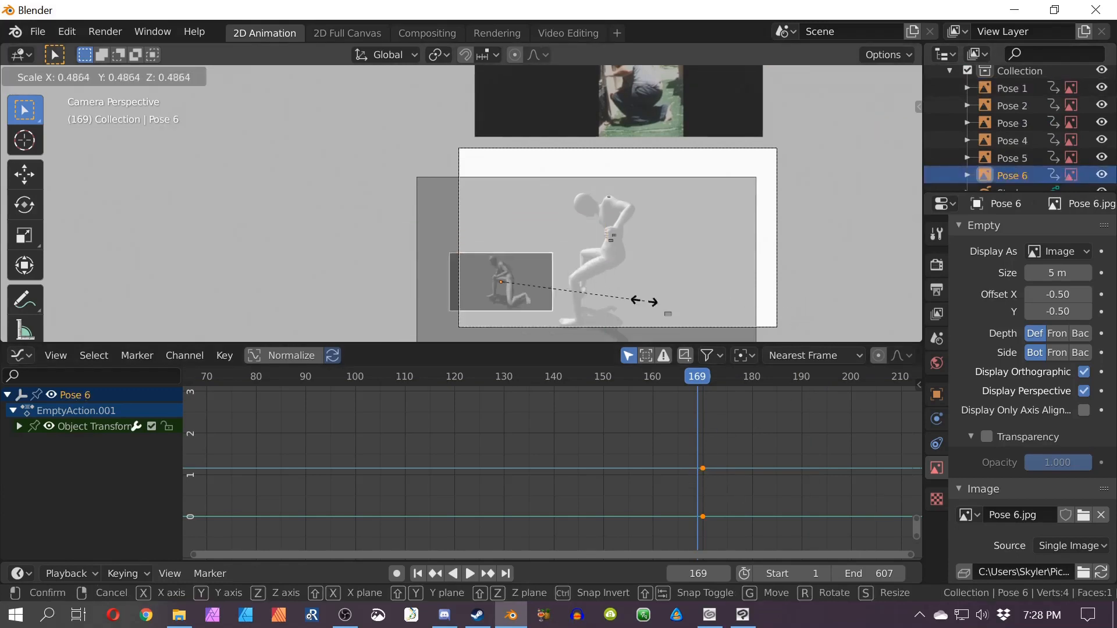
left_click(509, 296)
key("i")
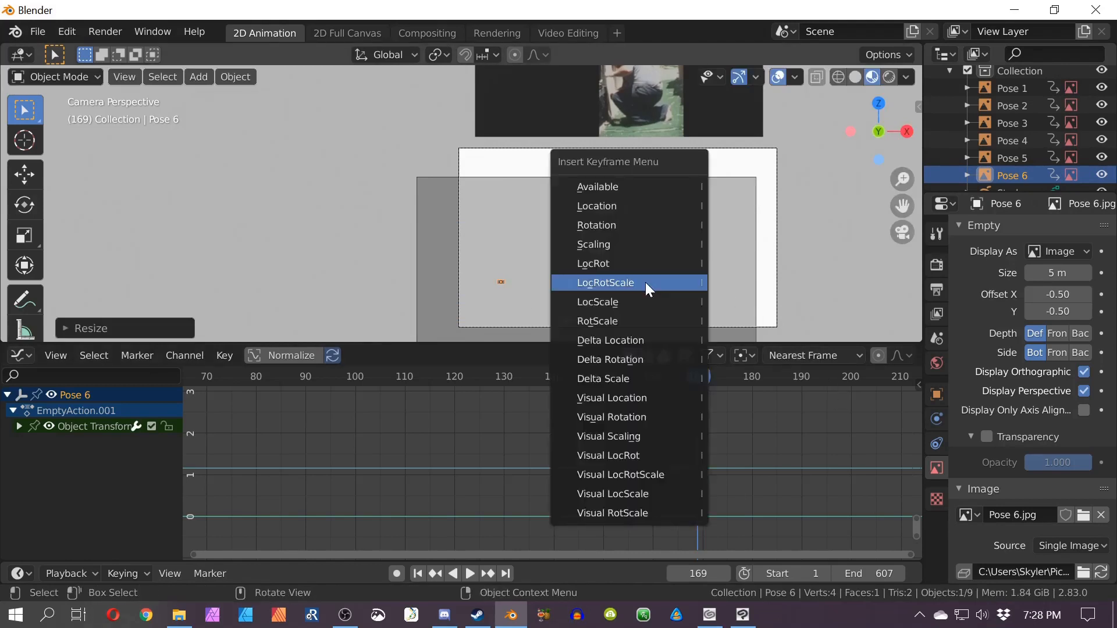
left_click(645, 281)
Step: Play the animation from around frame 100 to check how Pose 6 appears
left_click_drag(701, 377, 361, 395)
key("space")
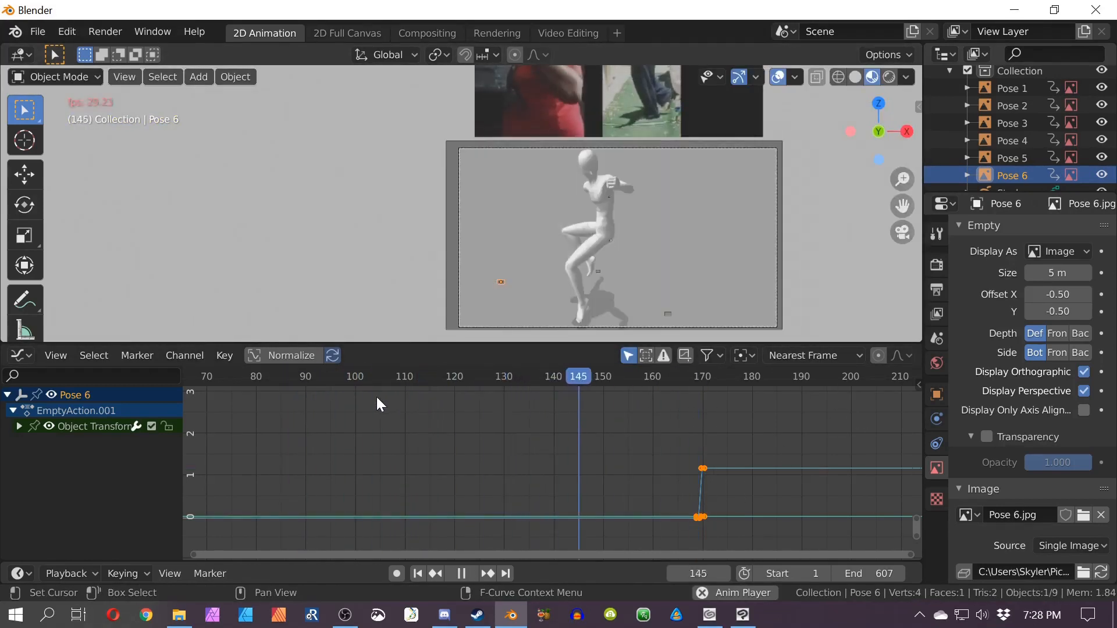
key("space")
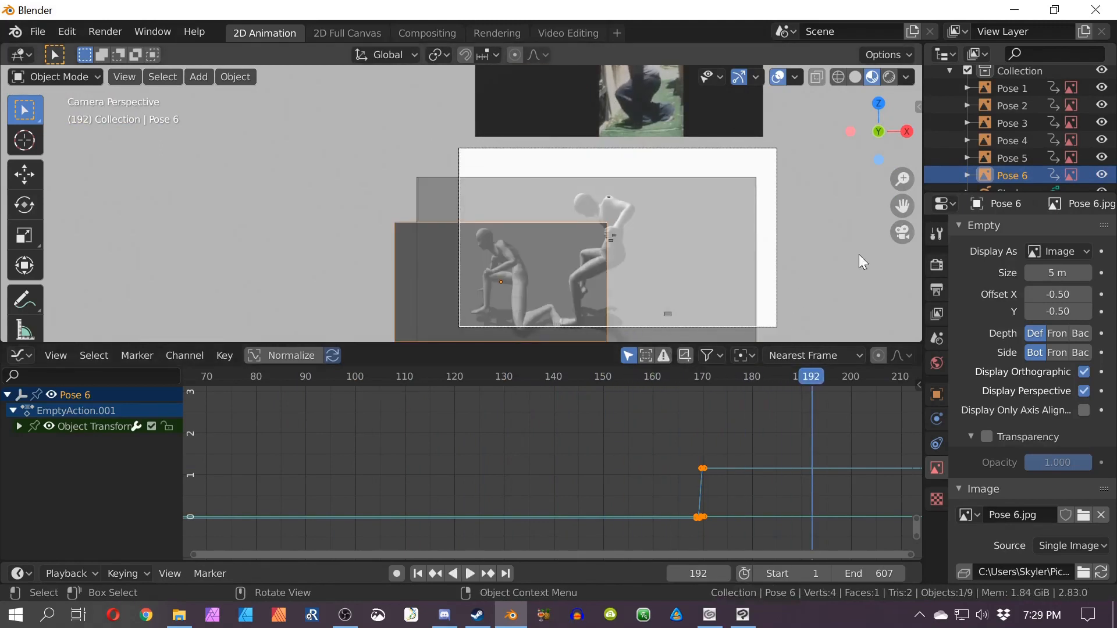
Step: Keyframe Pose 5's full-size transform at frame 169
left_click(1015, 160)
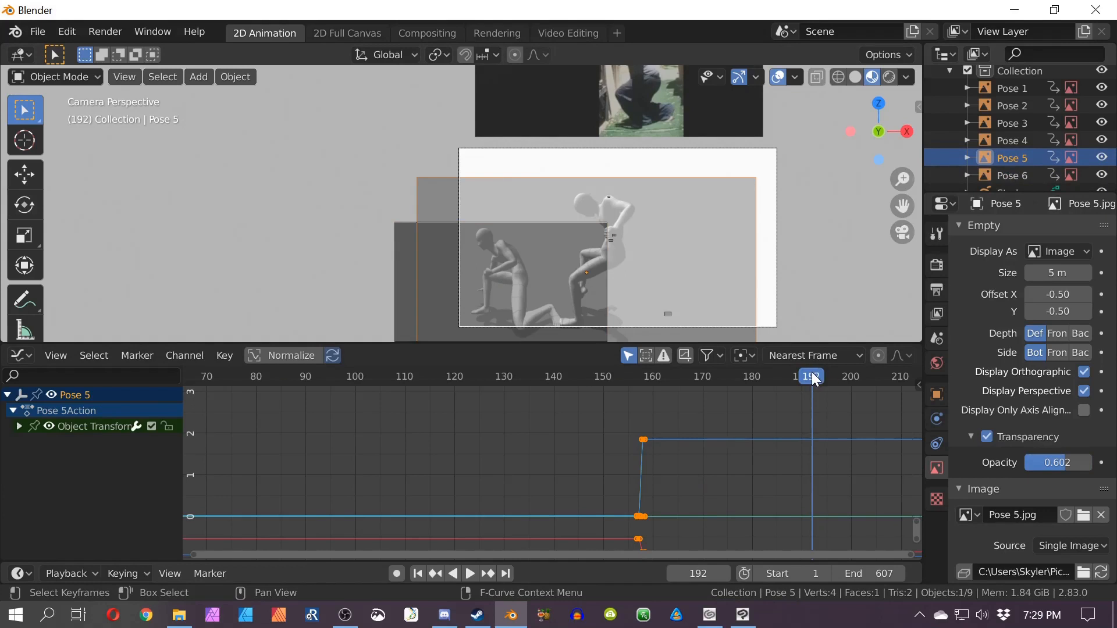
left_click_drag(813, 377, 703, 381)
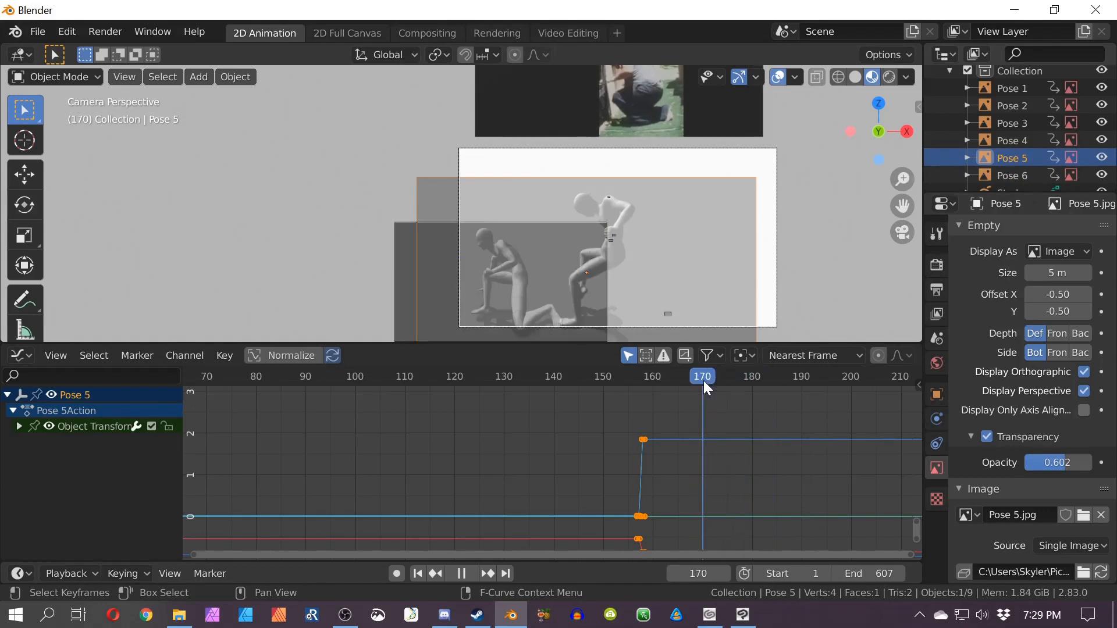
key("Left")
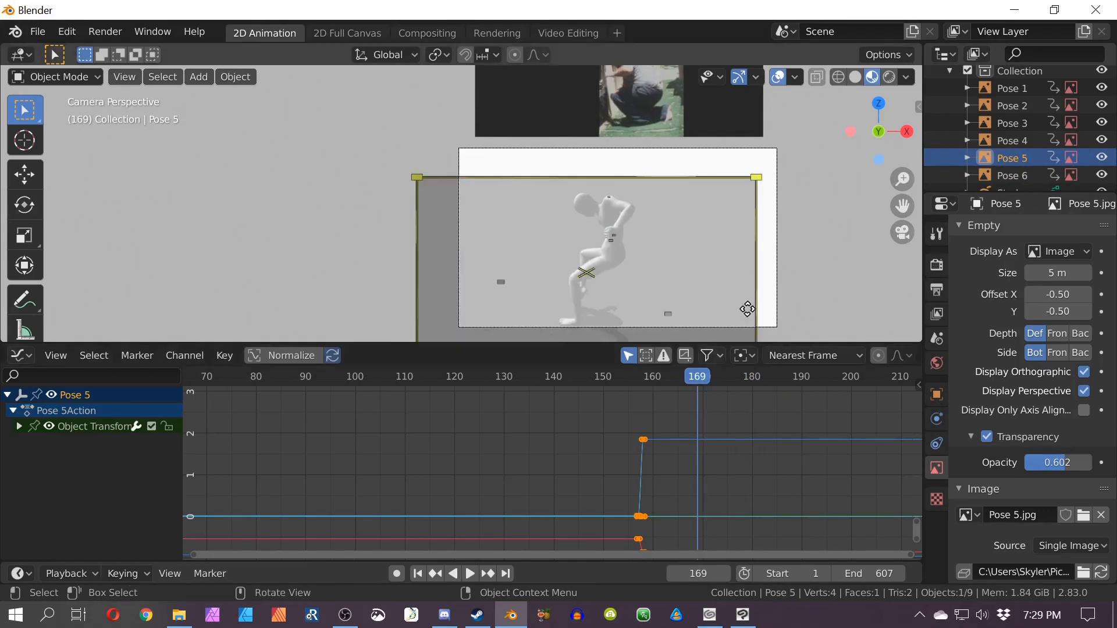
key("i")
left_click(741, 292)
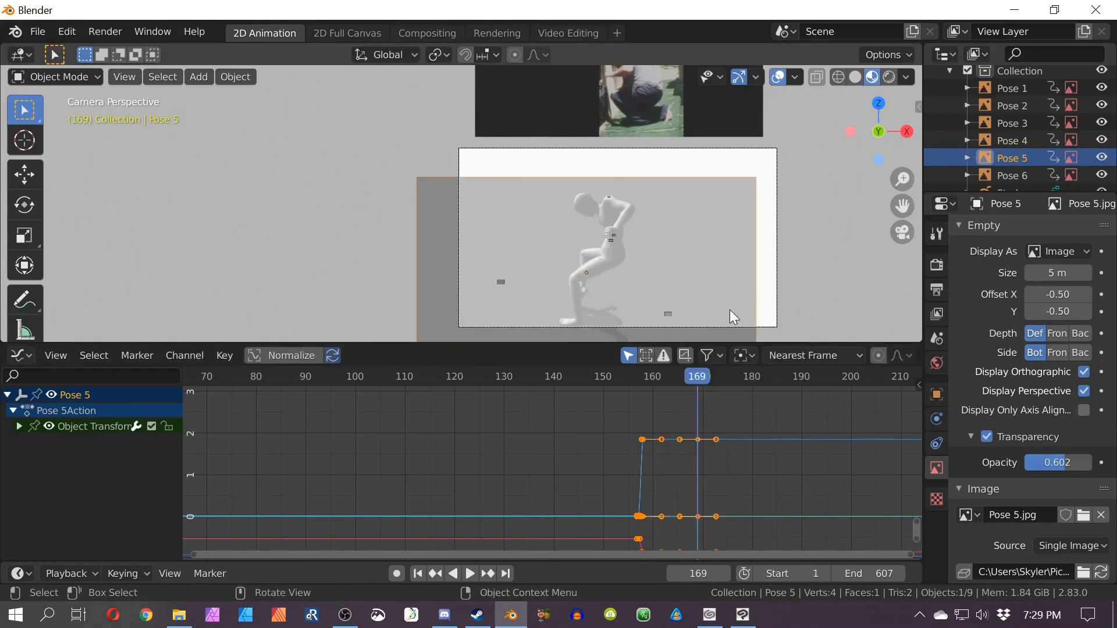
Step: Shrink Pose 5 to almost nothing at frame 170 and keyframe that transform
key("Left")
key("Right")
key("Right")
key("s")
left_click(610, 270)
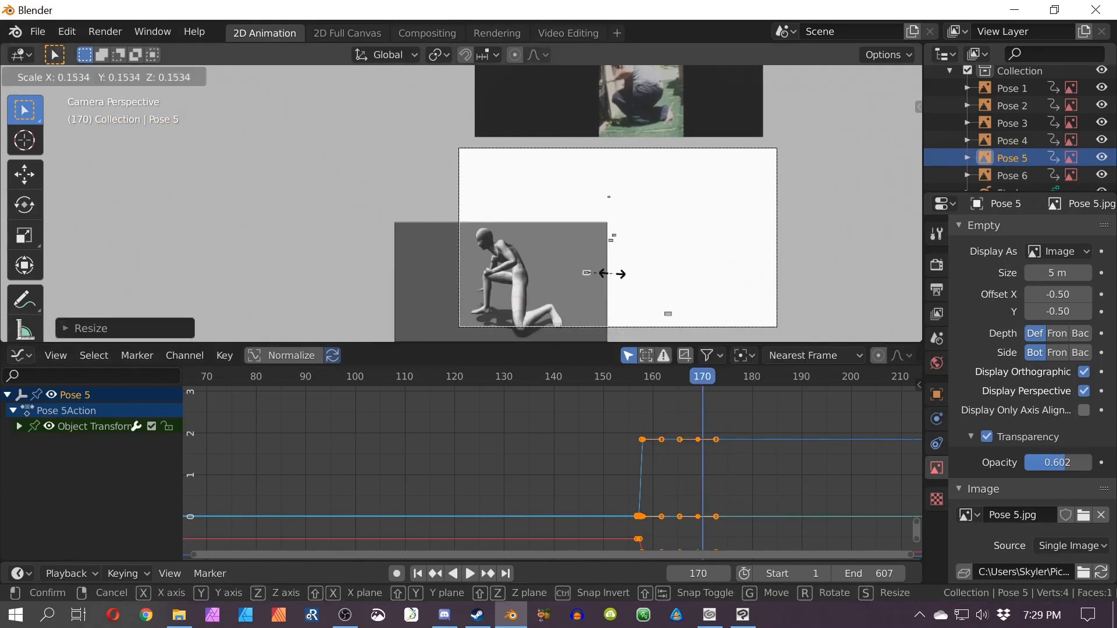
key("i")
left_click(675, 274)
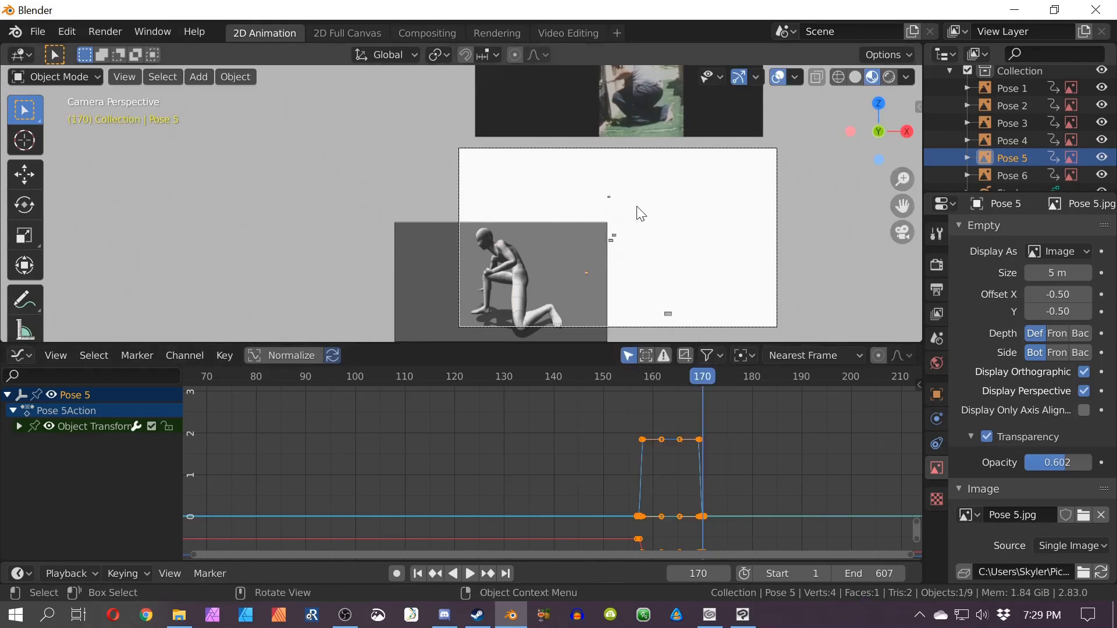
Step: Step back to frame 31 and play the animation past frame 170 to check all the pose image transitions
middle_click_drag(701, 239, 654, 205, "shift")
key("Left")
key("Left")
key("Left")
key("Left")
key("Left")
key("Left")
key("Left")
key("Left")
key("Left")
key("Left")
key("Left")
key("Left")
key("Left")
key("Left")
key("Left")
key("Left")
key("Left")
key("Left")
key("Left")
key("Left")
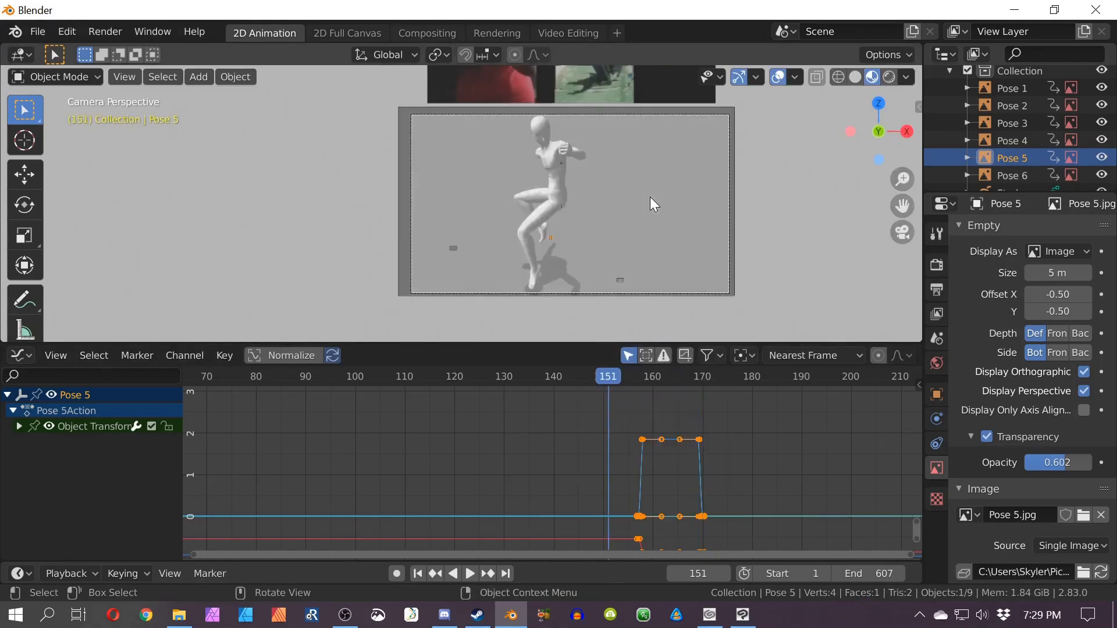
key("Left")
key("Left")
key("Left")
key("Left")
key("Left")
key("Left")
key("Left")
key("Left")
key("Left")
key("Left")
key("Left")
key("Left")
key("Left")
key("Left")
key("Left")
key("Left")
key("Left")
key("Left")
key("Left")
key("Left")
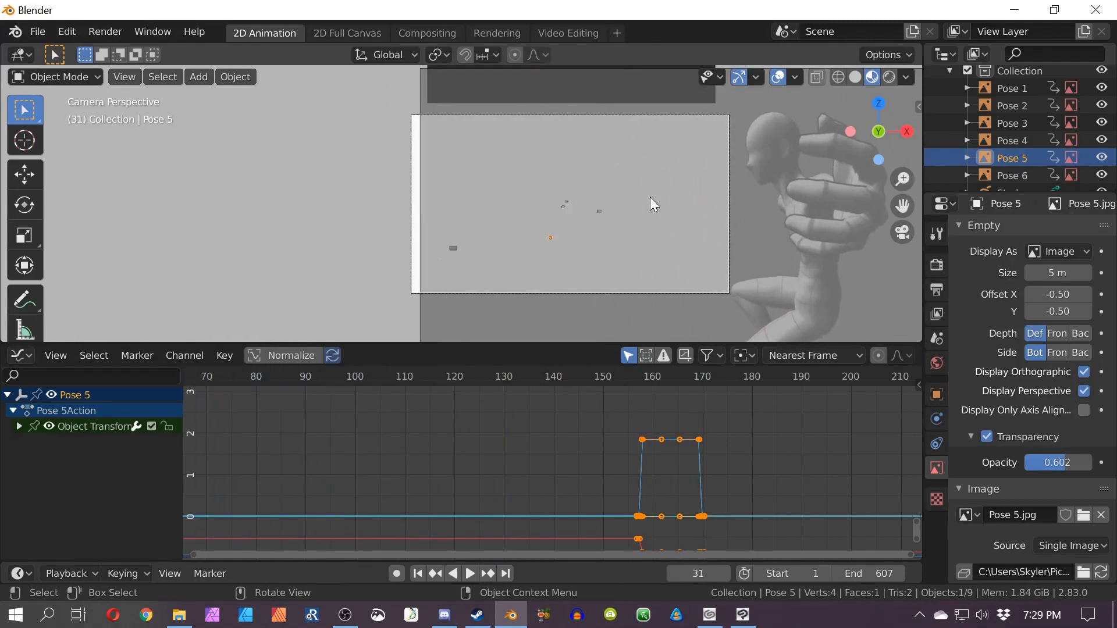
key("space")
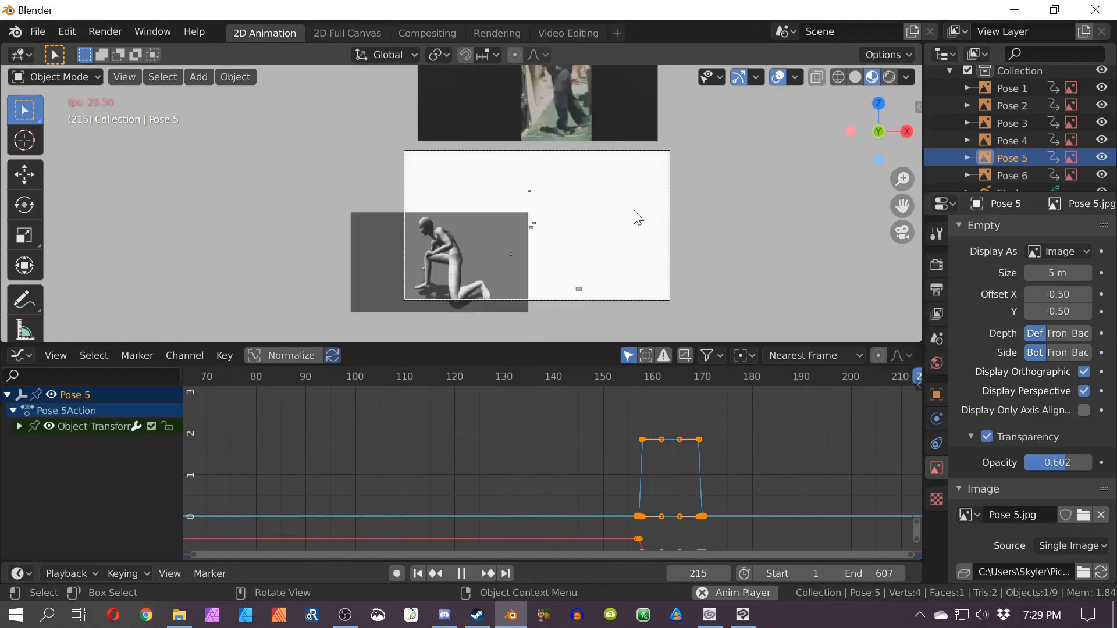
key("space")
scroll(574, 324, "down", 3)
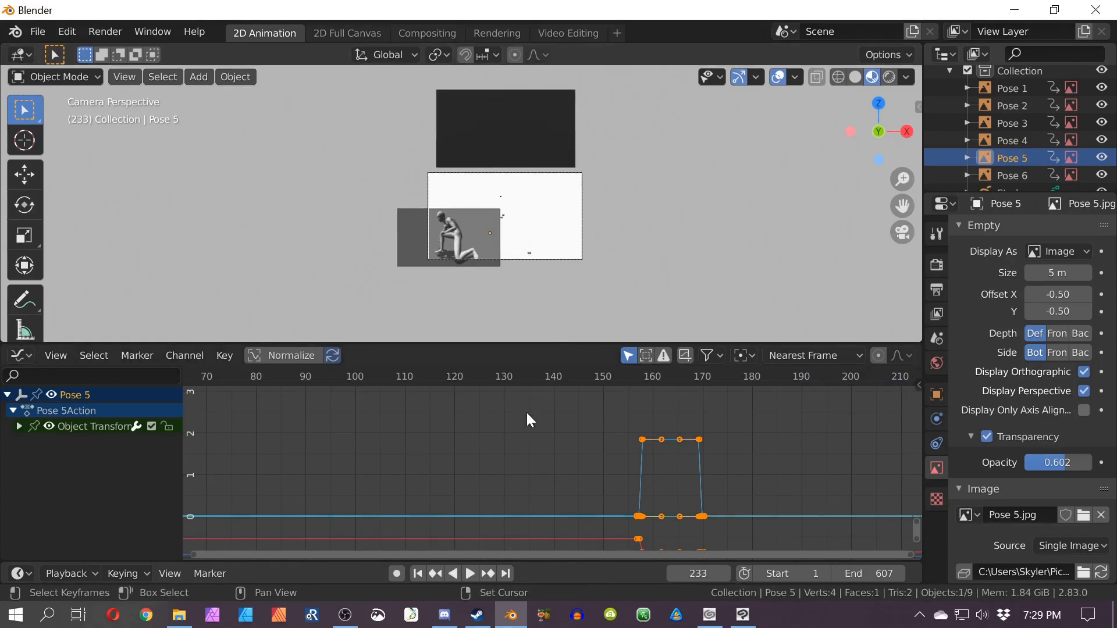
Step: Select the Video Reference plane and examine it from angled viewpoints outside the camera view
middle_click_drag(526, 413, 591, 392)
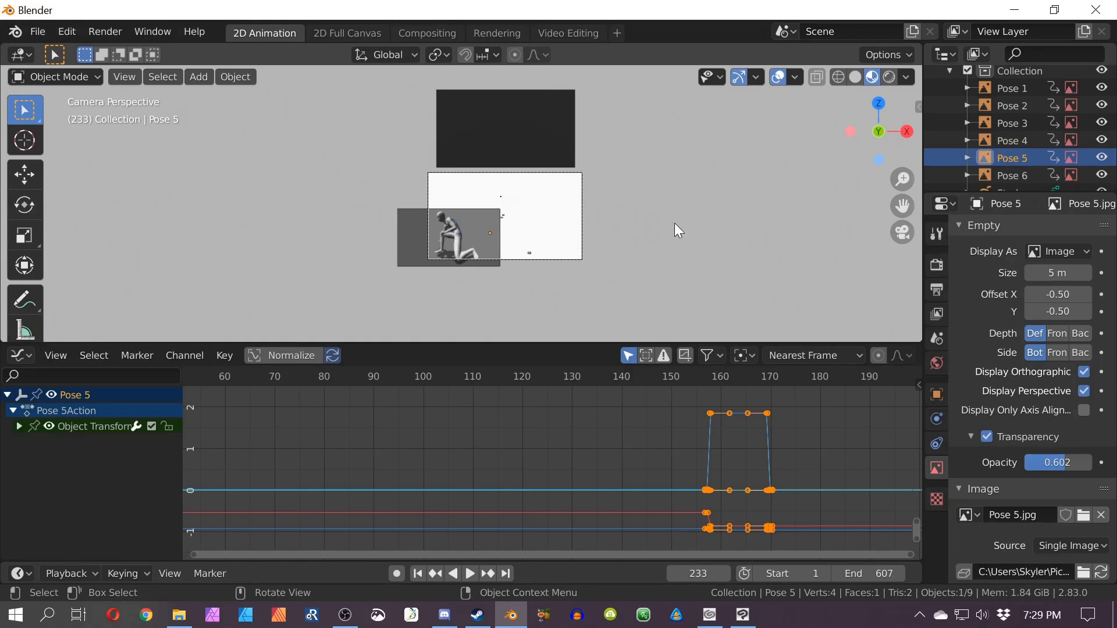
middle_click_drag(675, 229, 627, 265)
middle_click_drag(624, 221, 608, 322)
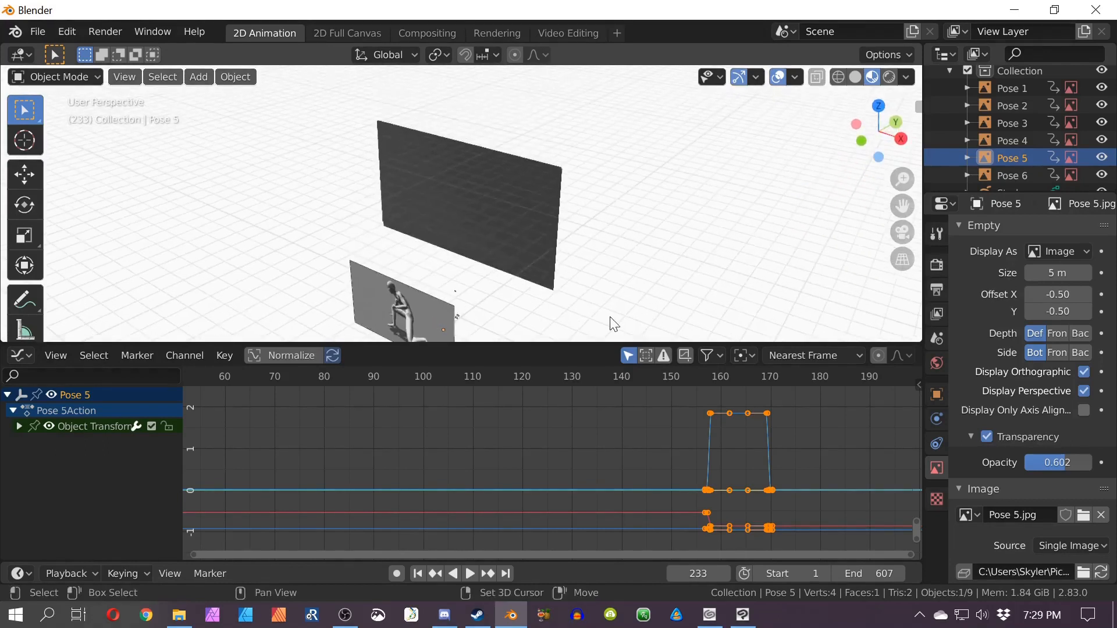
left_click(521, 228)
middle_click_drag(522, 228, 531, 207)
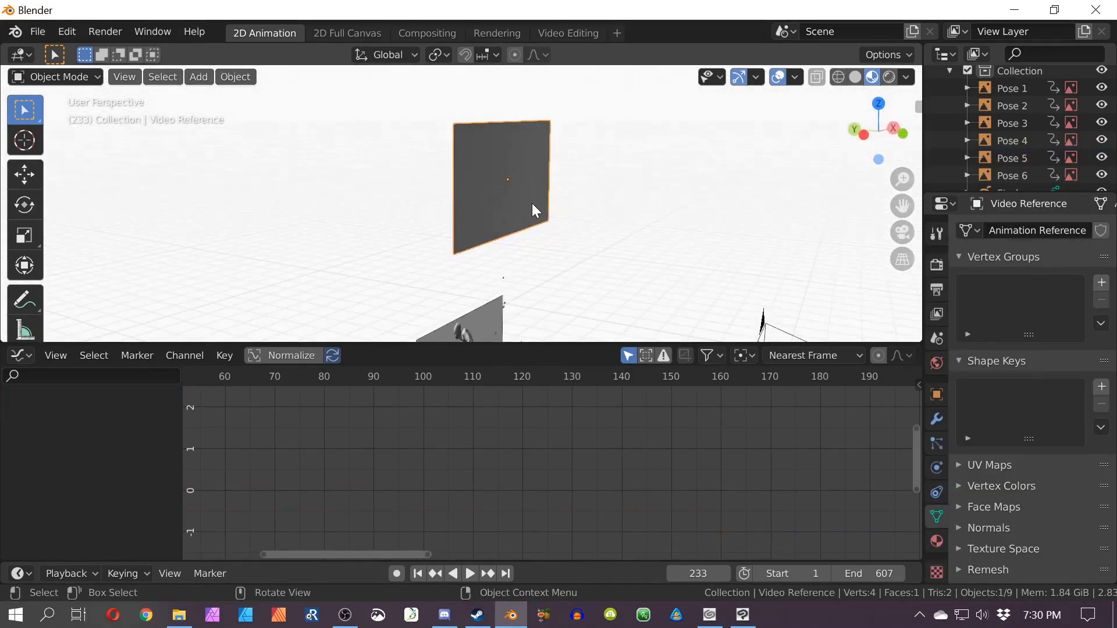
middle_click_drag(605, 226, 512, 496)
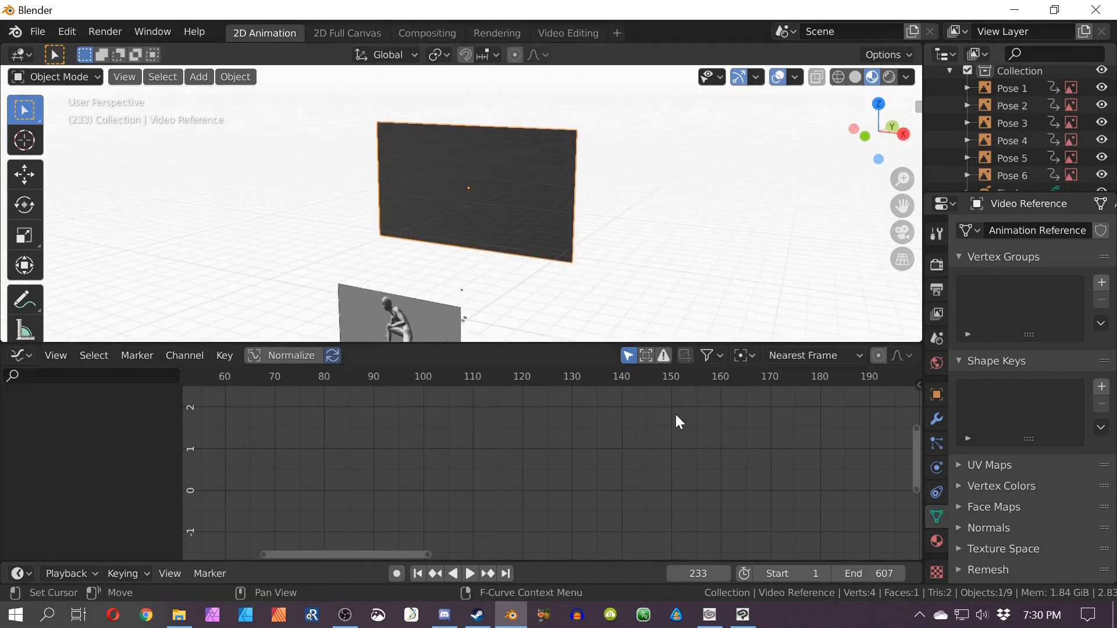
Step: Go to frame 140 and play the animation from there to show the video reference above the pose image
scroll(675, 414, "down", 2)
mouse_move(595, 377)
left_mouse_down()
mouse_move(459, 378)
mouse_move(674, 377)
mouse_move(525, 377)
mouse_move(607, 379)
left_mouse_up()
key("space")
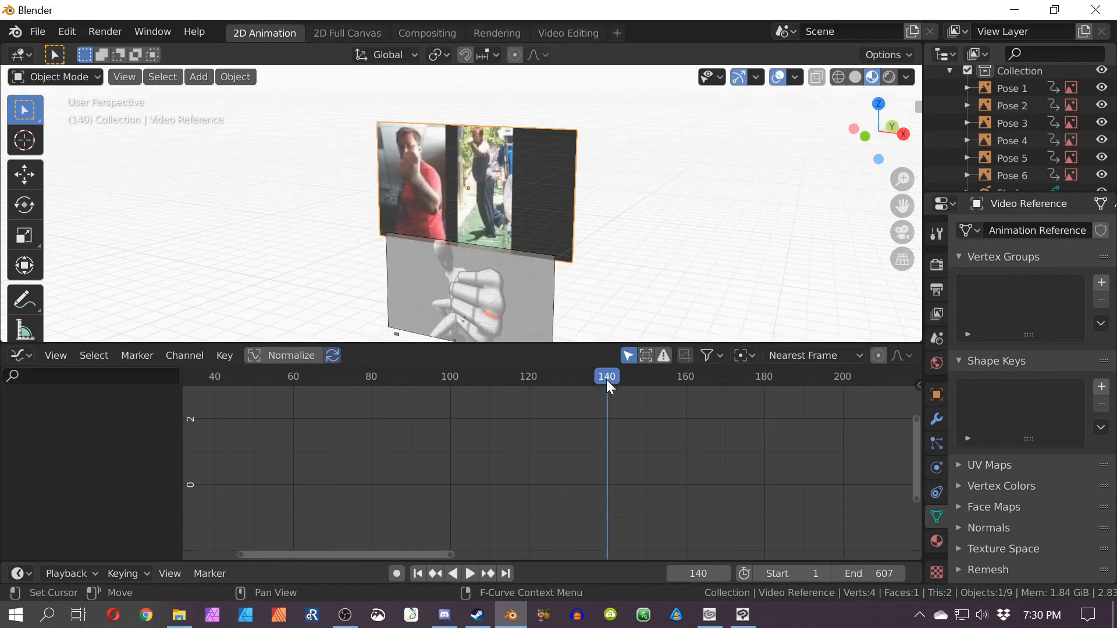
key("space")
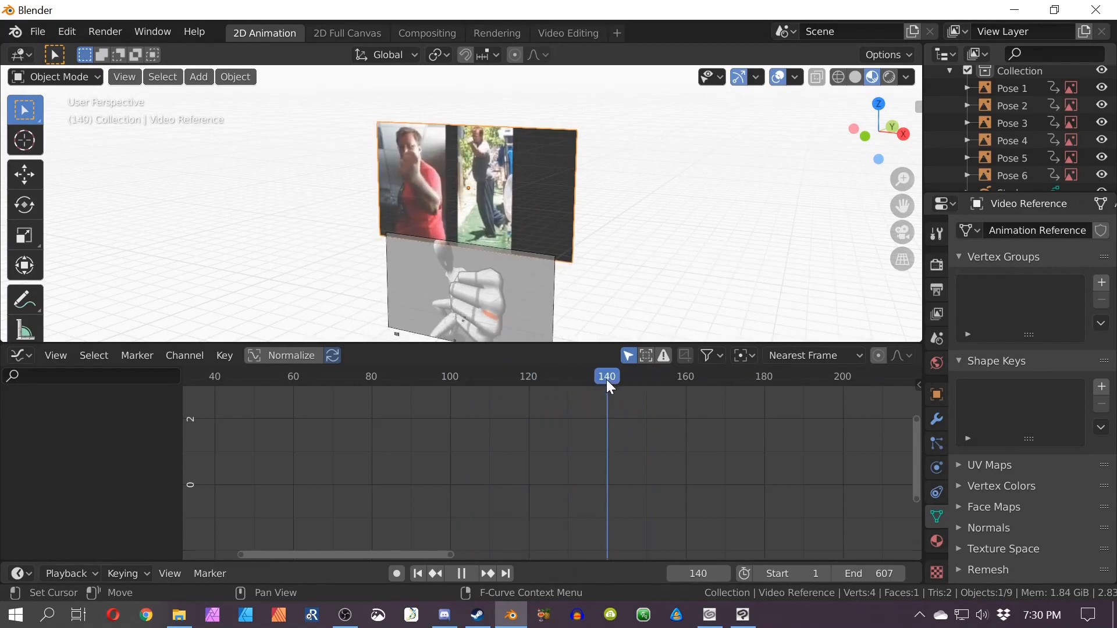